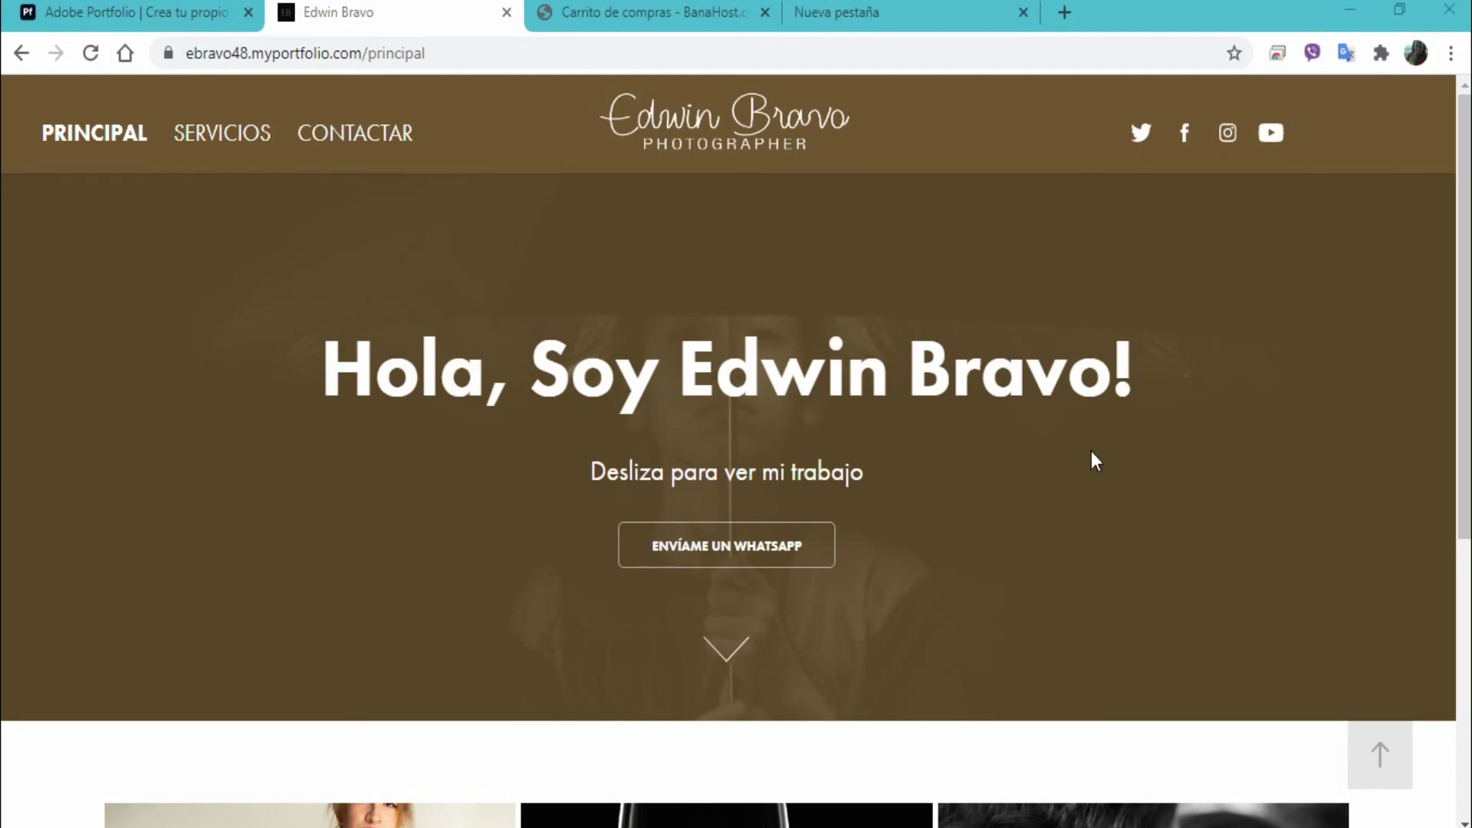
Step: Scroll through the live Edwin Bravo site's PRINCIPAL home page
{"action": "left_click_drag", "start_coordinate": [1461, 153], "coordinate": [1461, 128]}
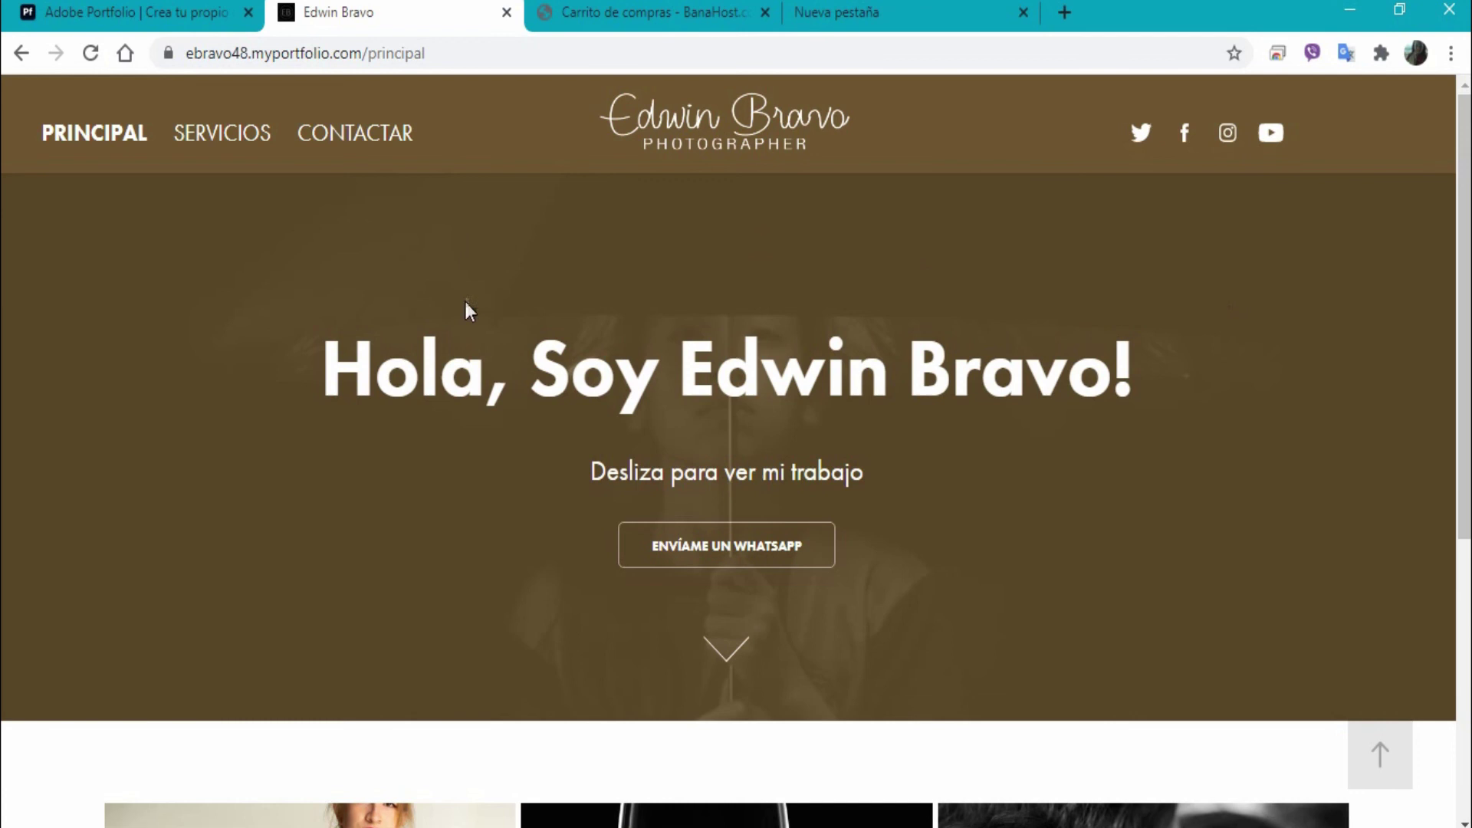
{"action": "scroll", "coordinate": [986, 459], "scroll_direction": "down", "scroll_amount": 5}
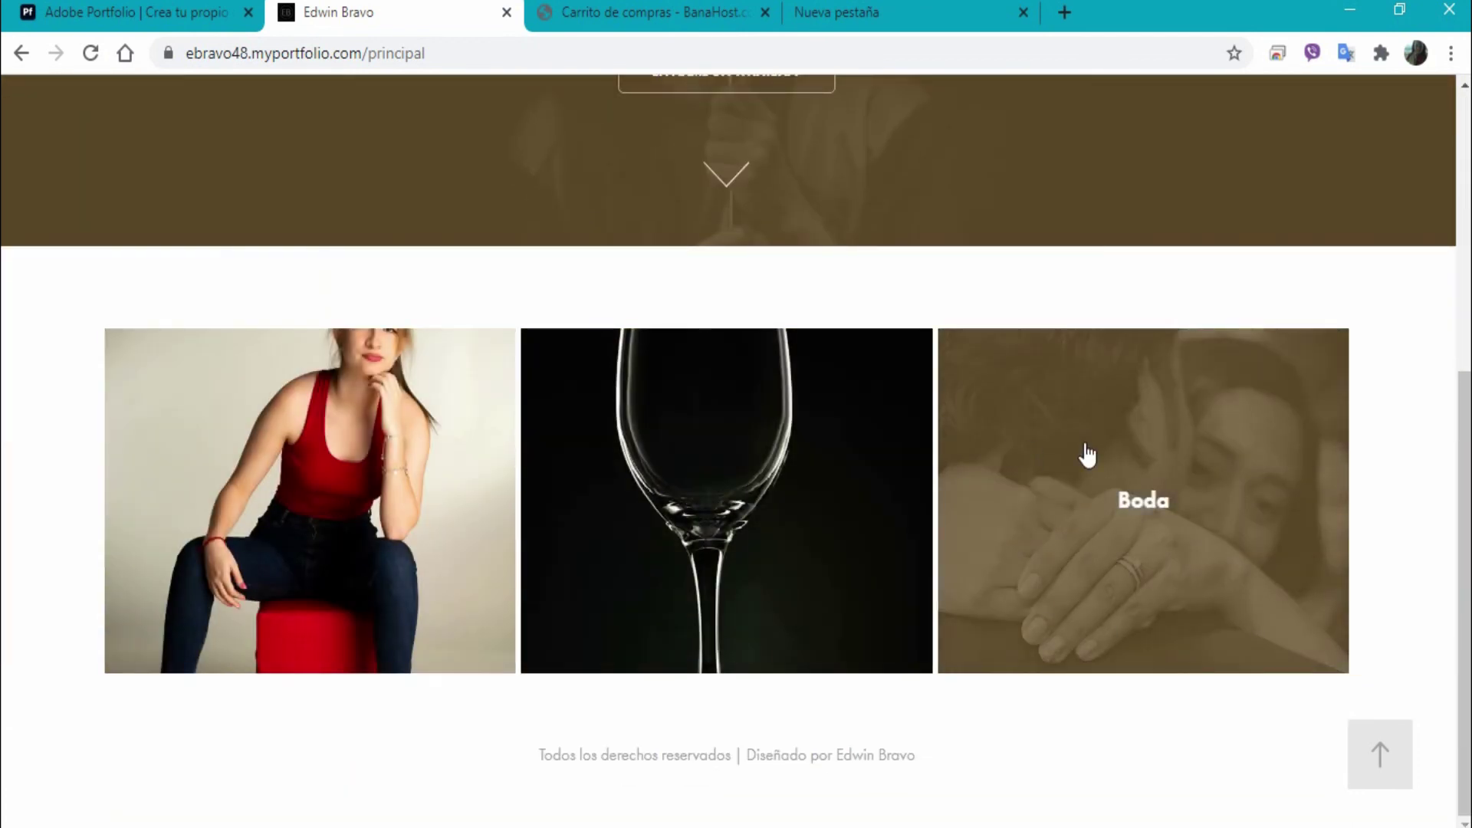
{"action": "key", "text": "alt+Tab"}
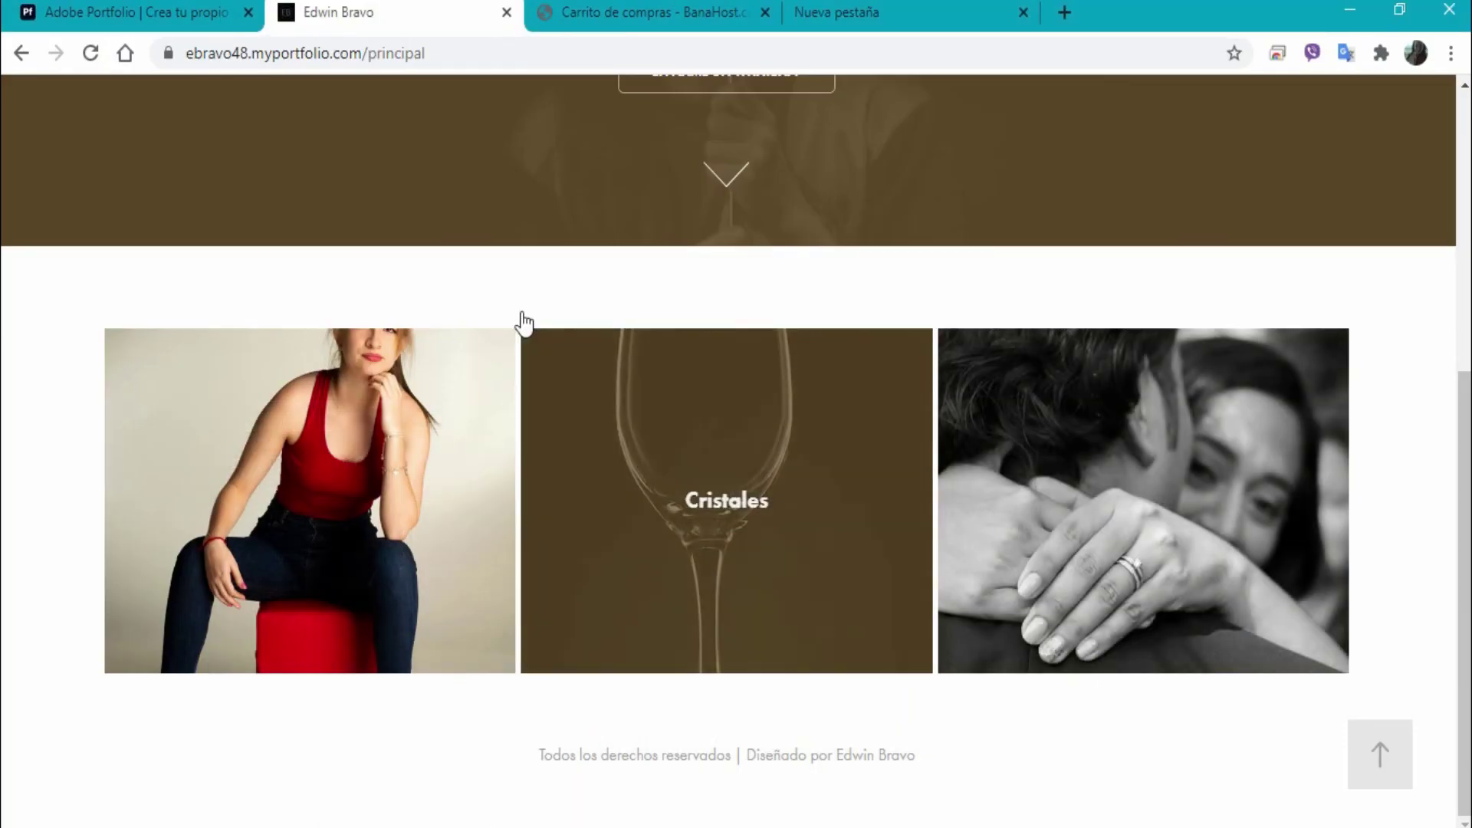
{"action": "scroll", "coordinate": [1027, 497], "scroll_direction": "up", "scroll_amount": 6}
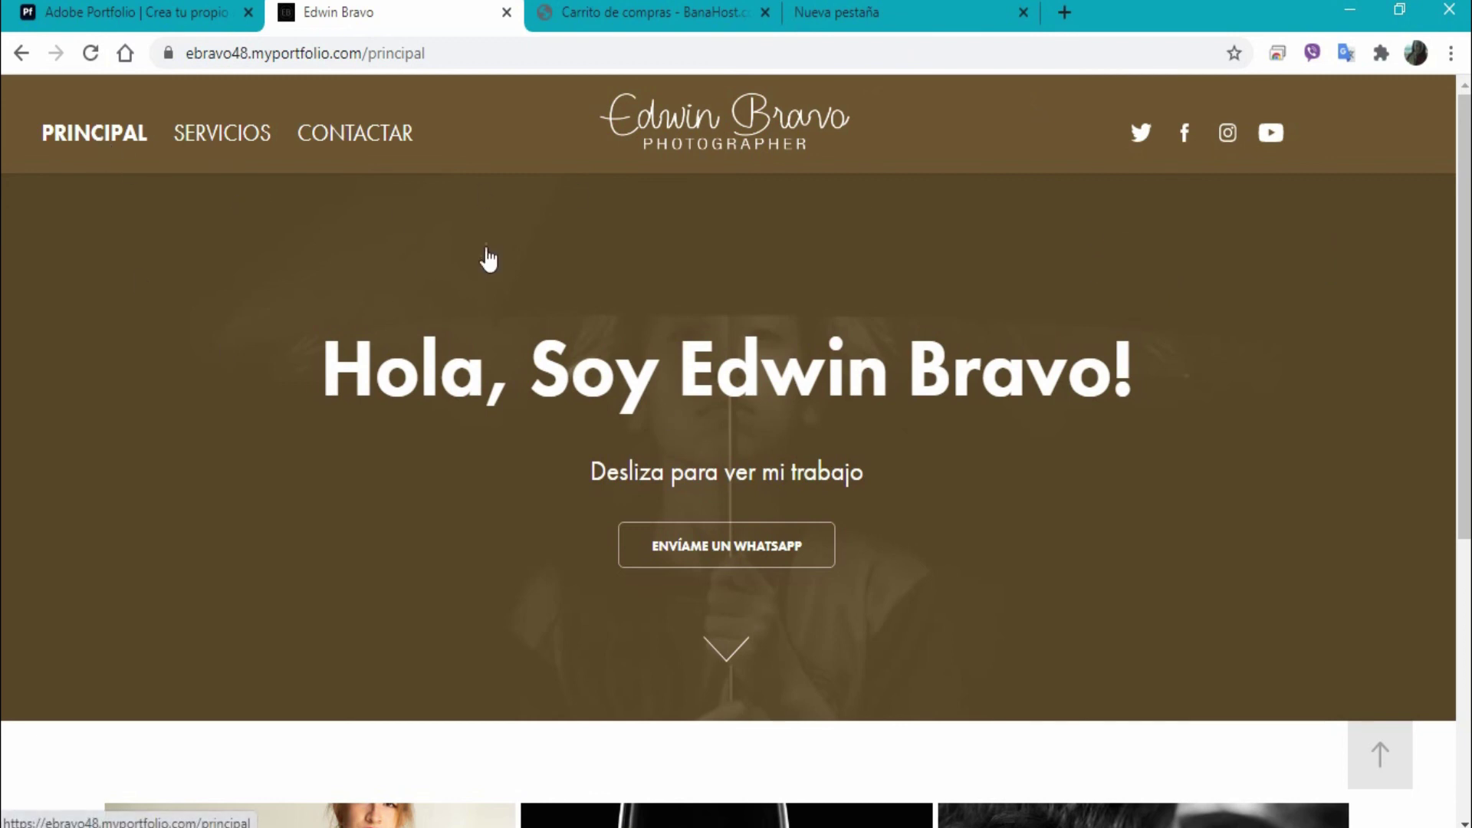
{"action": "scroll", "coordinate": [856, 344], "scroll_direction": "down", "scroll_amount": 3}
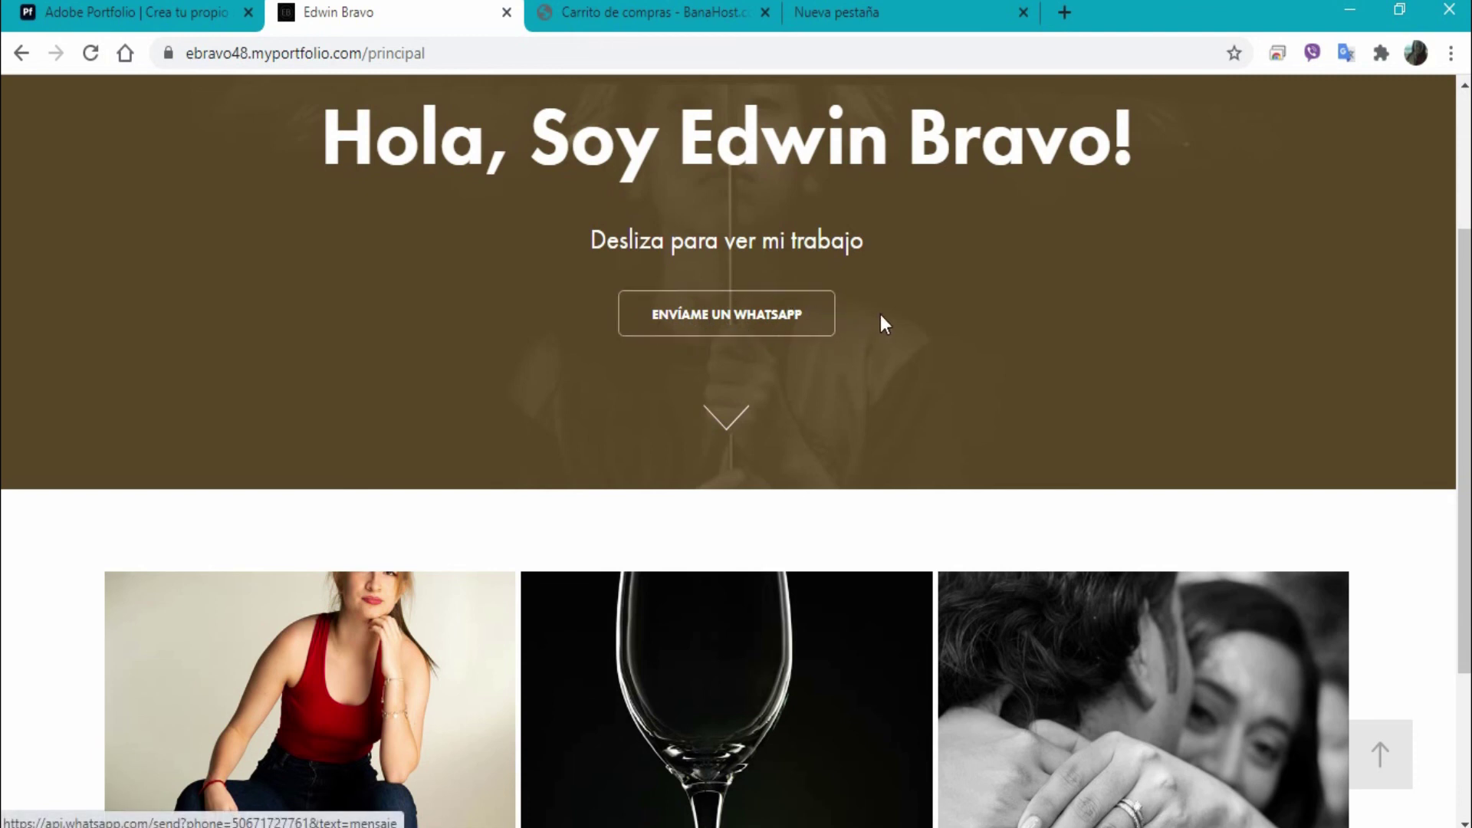
{"action": "scroll", "coordinate": [1198, 493], "scroll_direction": "down", "scroll_amount": 3}
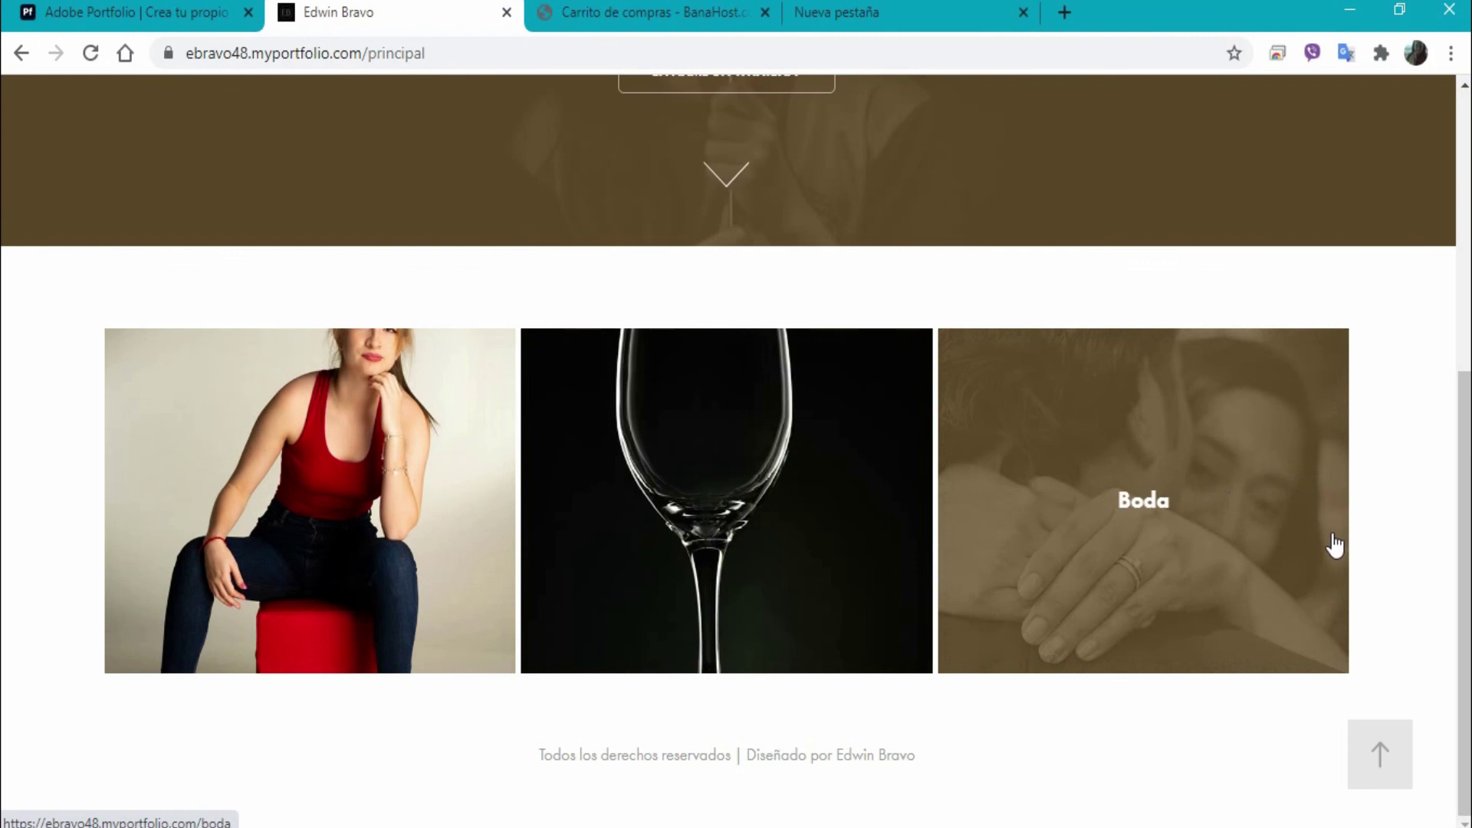
{"action": "scroll", "coordinate": [1333, 543], "scroll_direction": "up", "scroll_amount": 6}
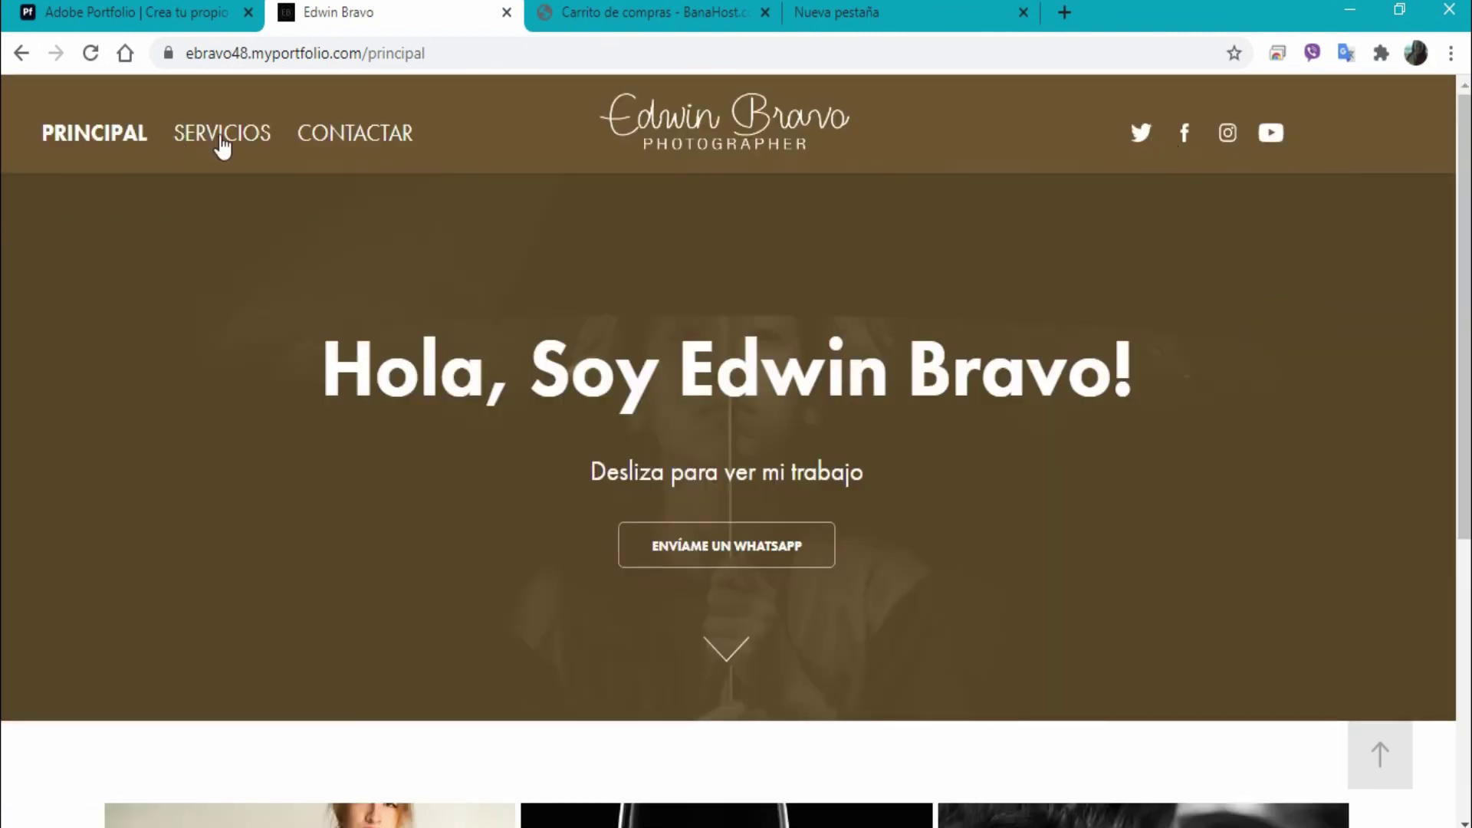
Step: Open the SERVICIOS page and scroll through it
{"action": "left_click", "coordinate": [222, 138]}
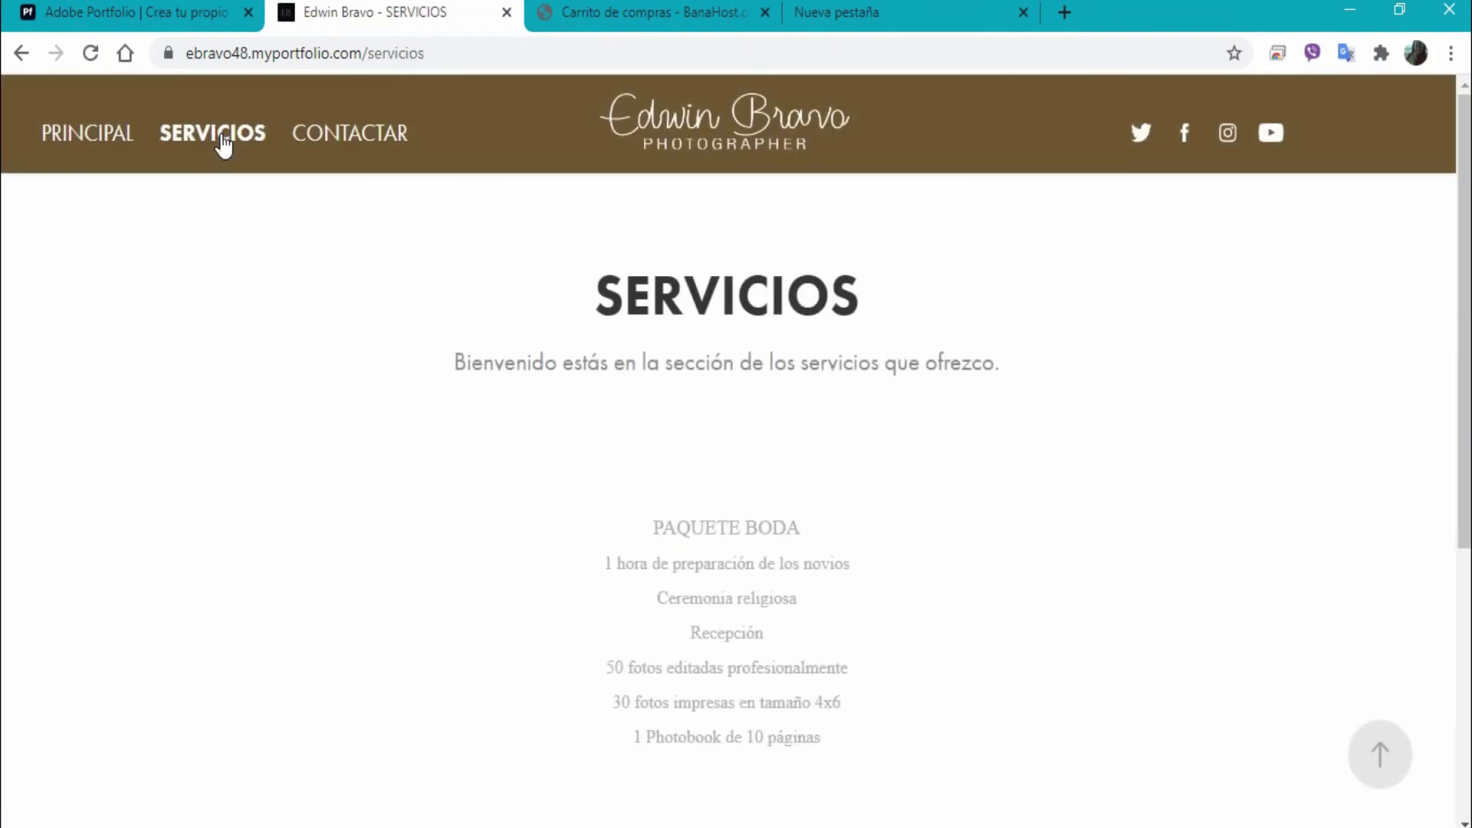
{"action": "scroll", "coordinate": [894, 421], "scroll_direction": "down", "scroll_amount": 5}
{"action": "scroll", "coordinate": [914, 423], "scroll_direction": "up", "scroll_amount": 5}
Step: Look through the CONTACTAR page, then open the home page in the editor's preview
{"action": "left_click", "coordinate": [306, 132]}
{"action": "scroll", "coordinate": [973, 480], "scroll_direction": "down", "scroll_amount": 2}
{"action": "scroll", "coordinate": [1252, 414], "scroll_direction": "down", "scroll_amount": 3}
{"action": "scroll", "coordinate": [1161, 352], "scroll_direction": "down", "scroll_amount": 2}
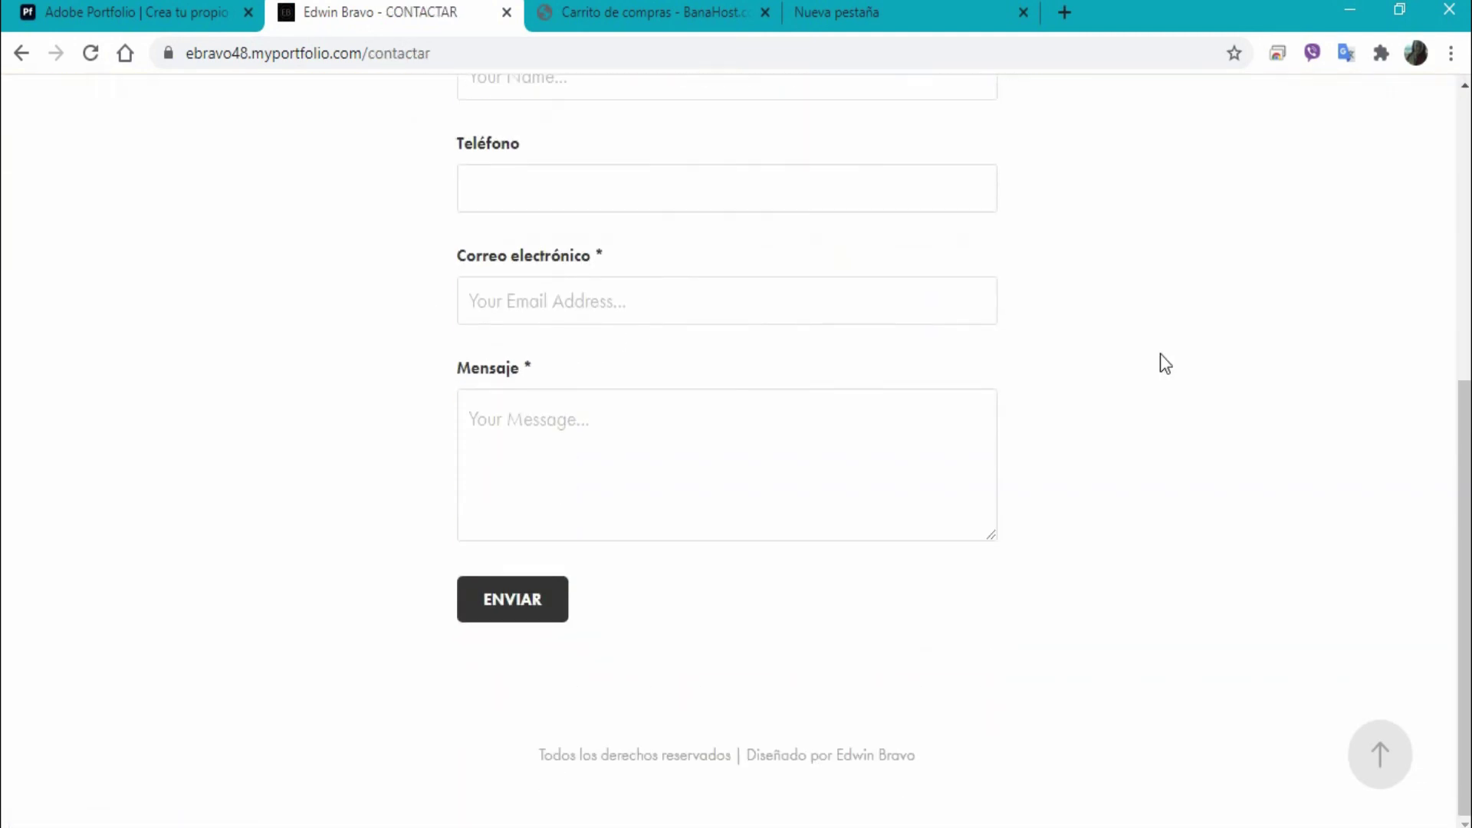
{"action": "scroll", "coordinate": [1204, 384], "scroll_direction": "up", "scroll_amount": 5}
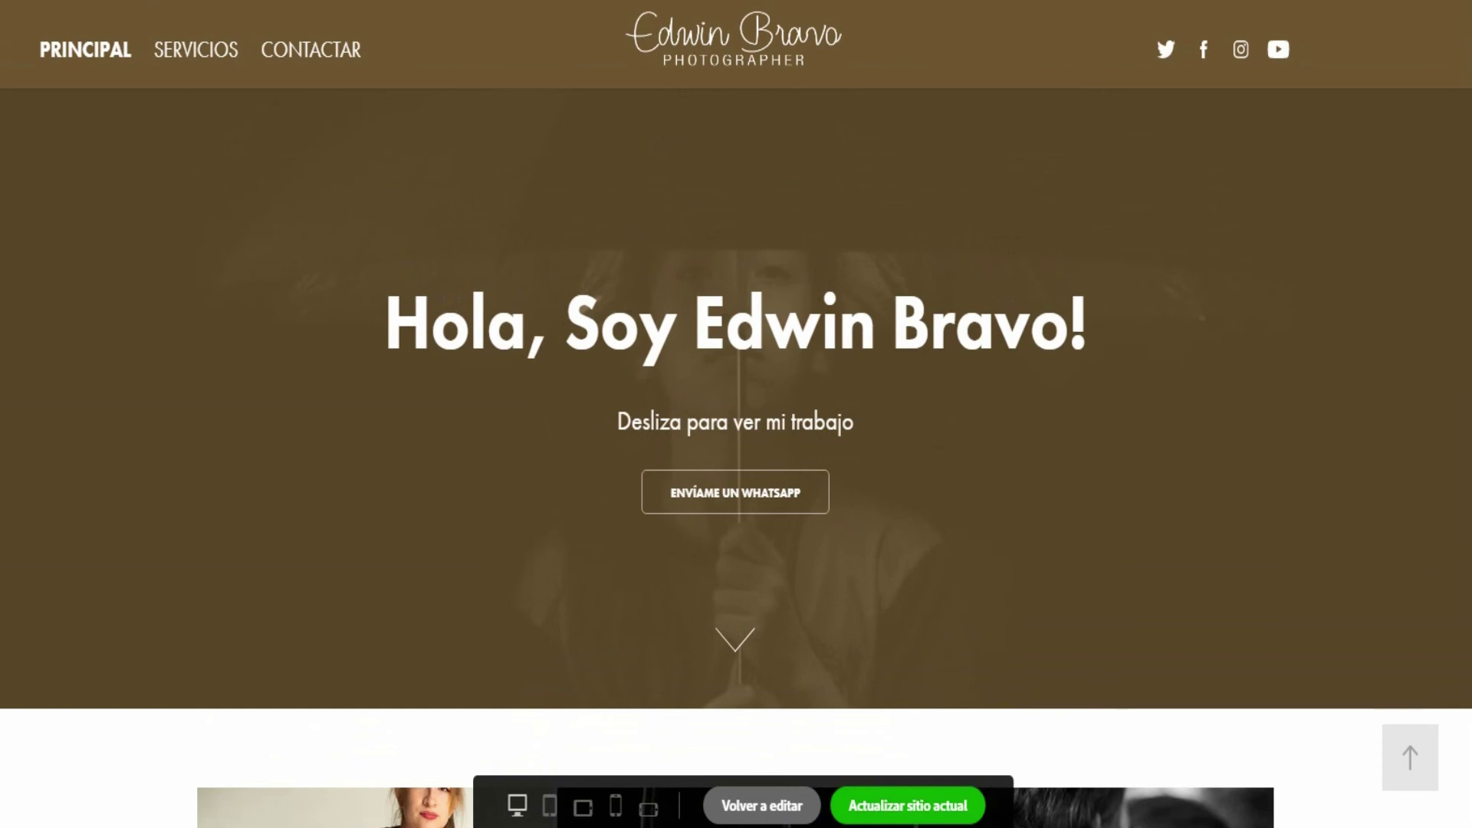
{"action": "left_click", "coordinate": [550, 805]}
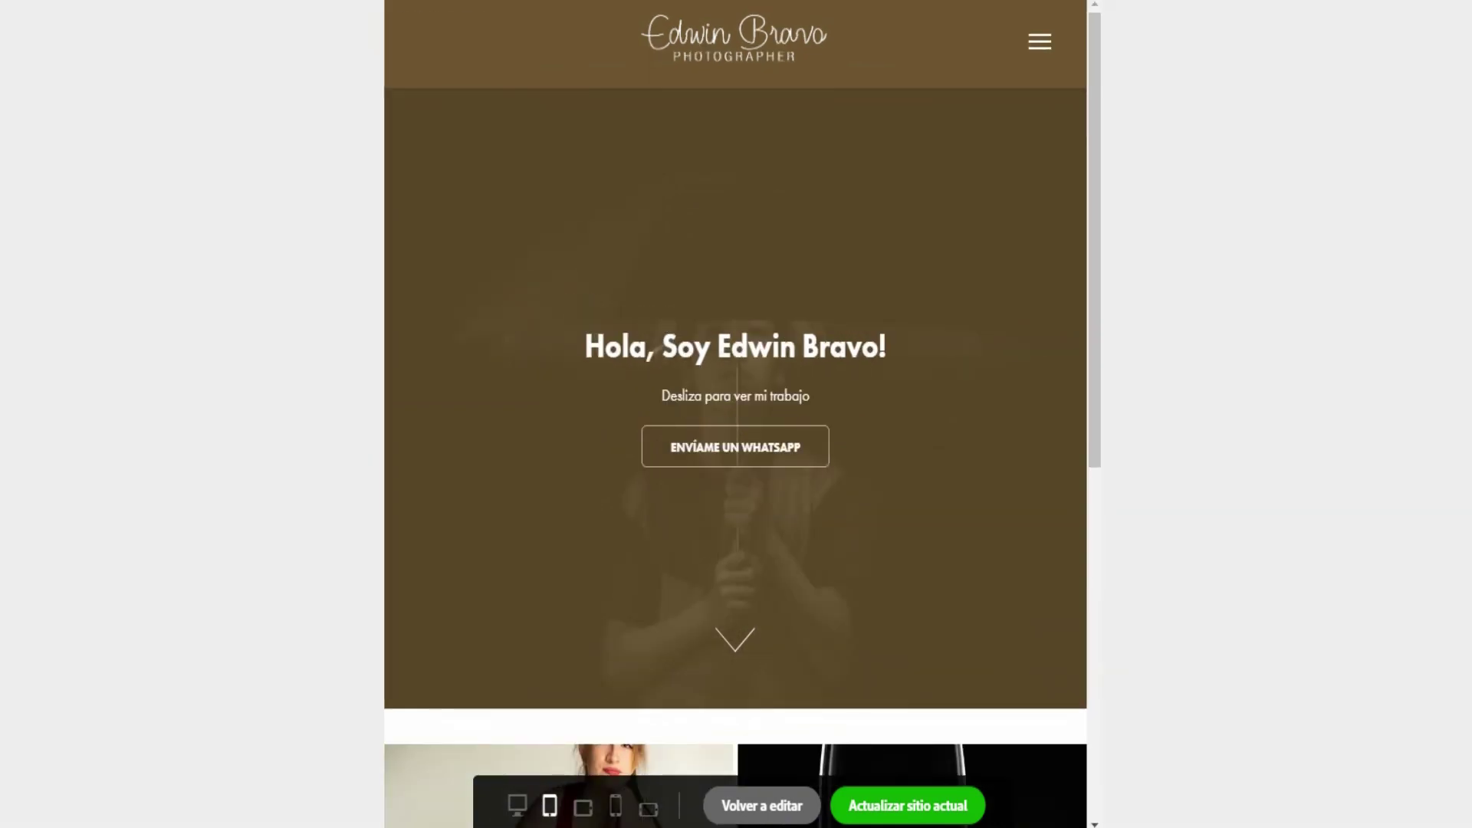
Step: Preview the home page in tablet, landscape-tablet and phone layouts, checking the hamburger menu
{"action": "left_click", "coordinate": [1040, 41]}
{"action": "key", "text": "Escape"}
{"action": "left_click", "coordinate": [583, 805]}
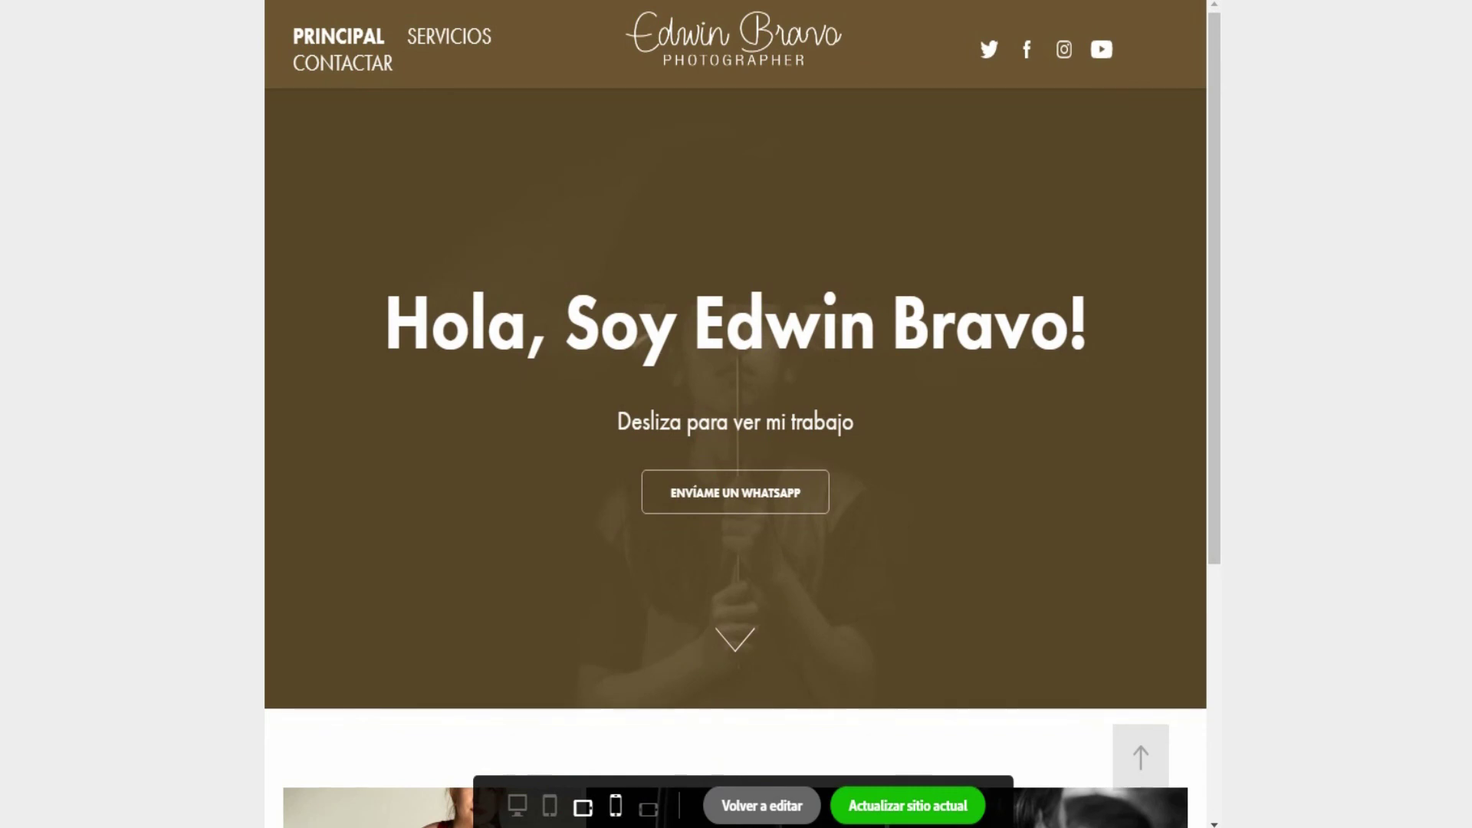
{"action": "left_click", "coordinate": [616, 805]}
{"action": "scroll", "coordinate": [735, 368], "scroll_direction": "down", "scroll_amount": 2}
{"action": "scroll", "coordinate": [735, 368], "scroll_direction": "down", "scroll_amount": 4}
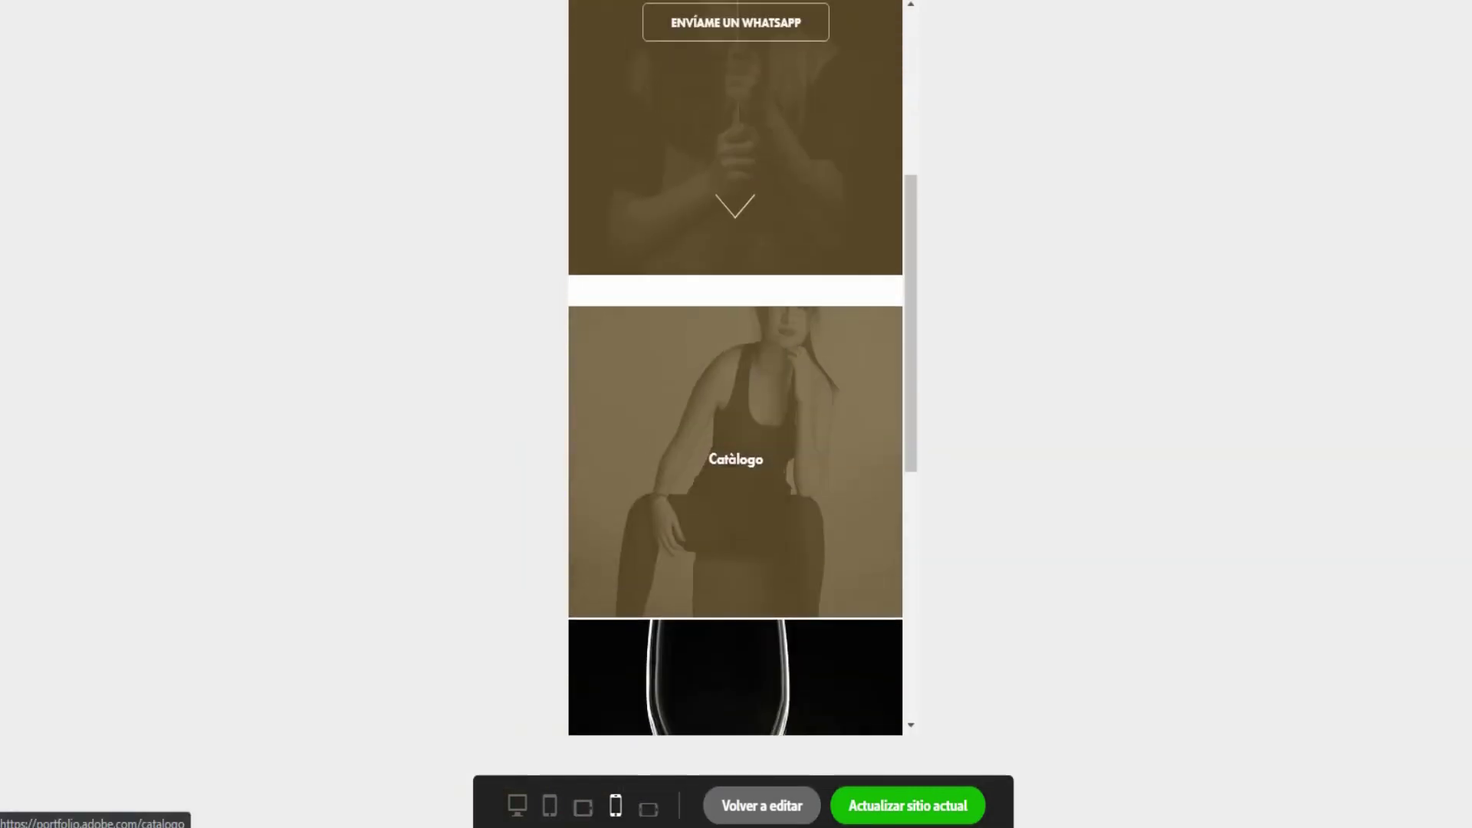
{"action": "scroll", "coordinate": [735, 368], "scroll_direction": "up", "scroll_amount": 5}
{"action": "left_click", "coordinate": [875, 42]}
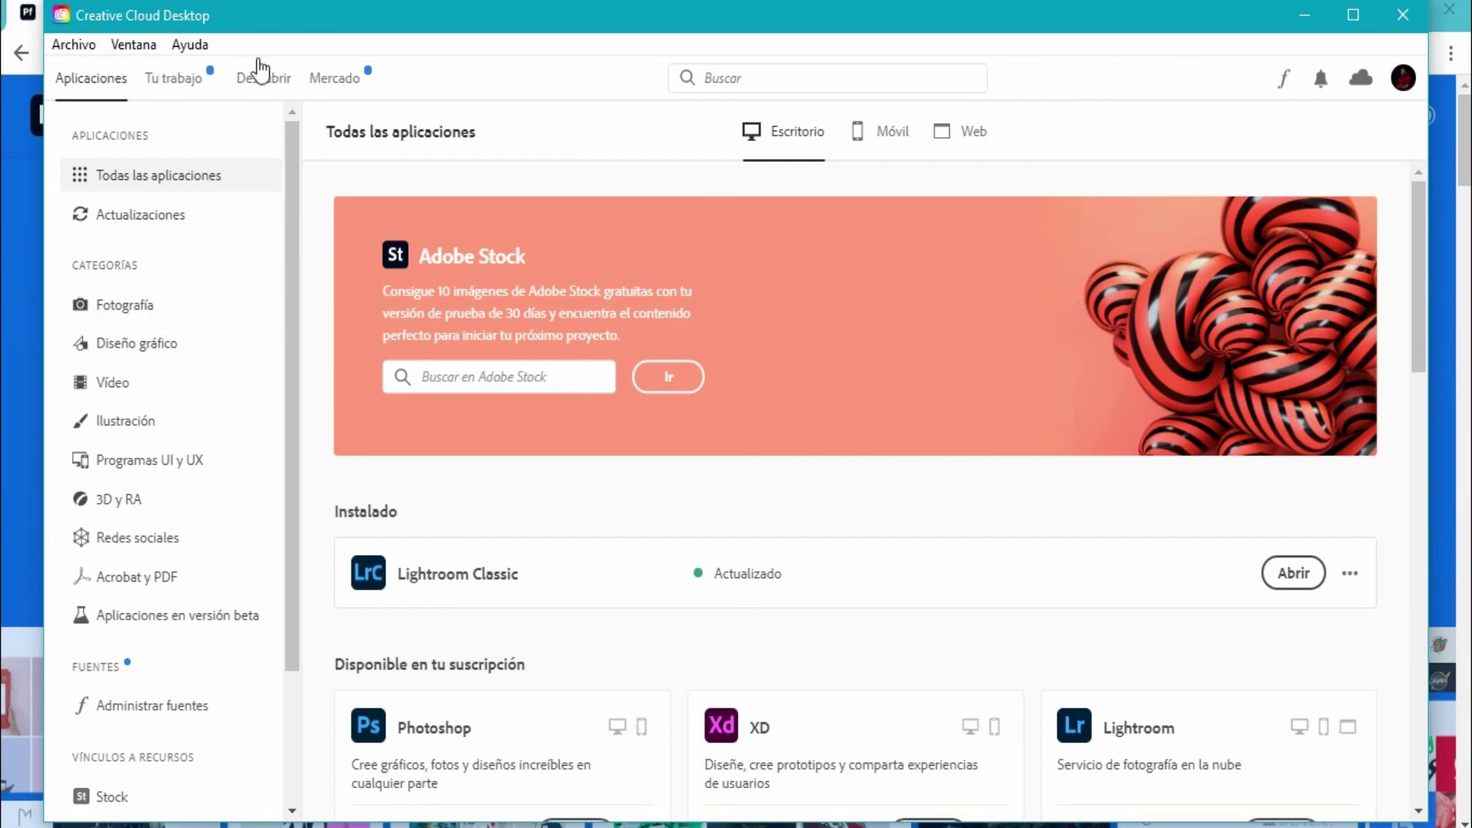
Step: Locate Portfolio under Fotografía's Muestra tu trabajo in Creative Cloud, then minimize Creative Cloud
{"action": "left_click", "coordinate": [135, 311]}
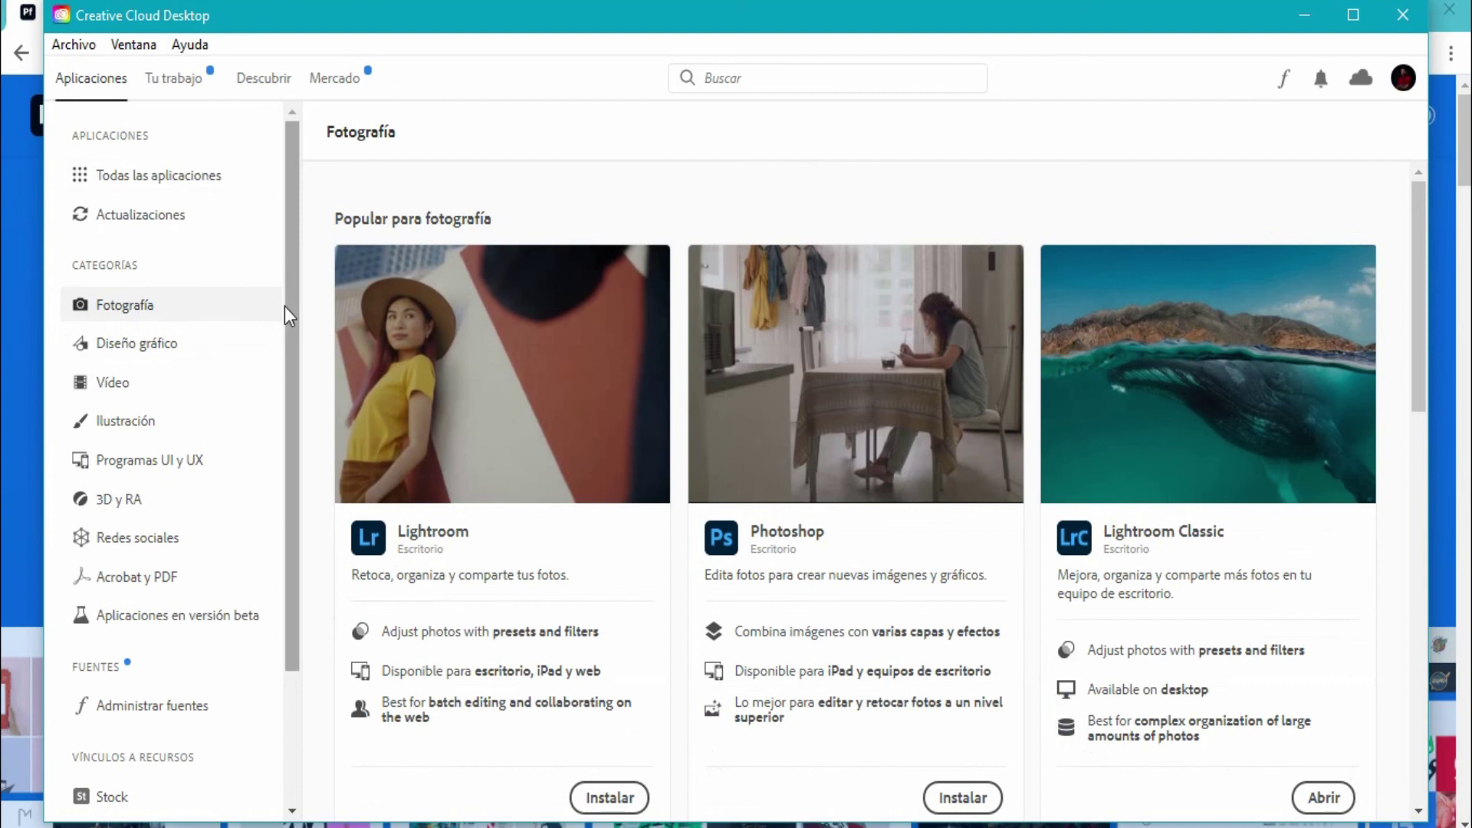
{"action": "left_click_drag", "start_coordinate": [1413, 261], "coordinate": [1432, 651]}
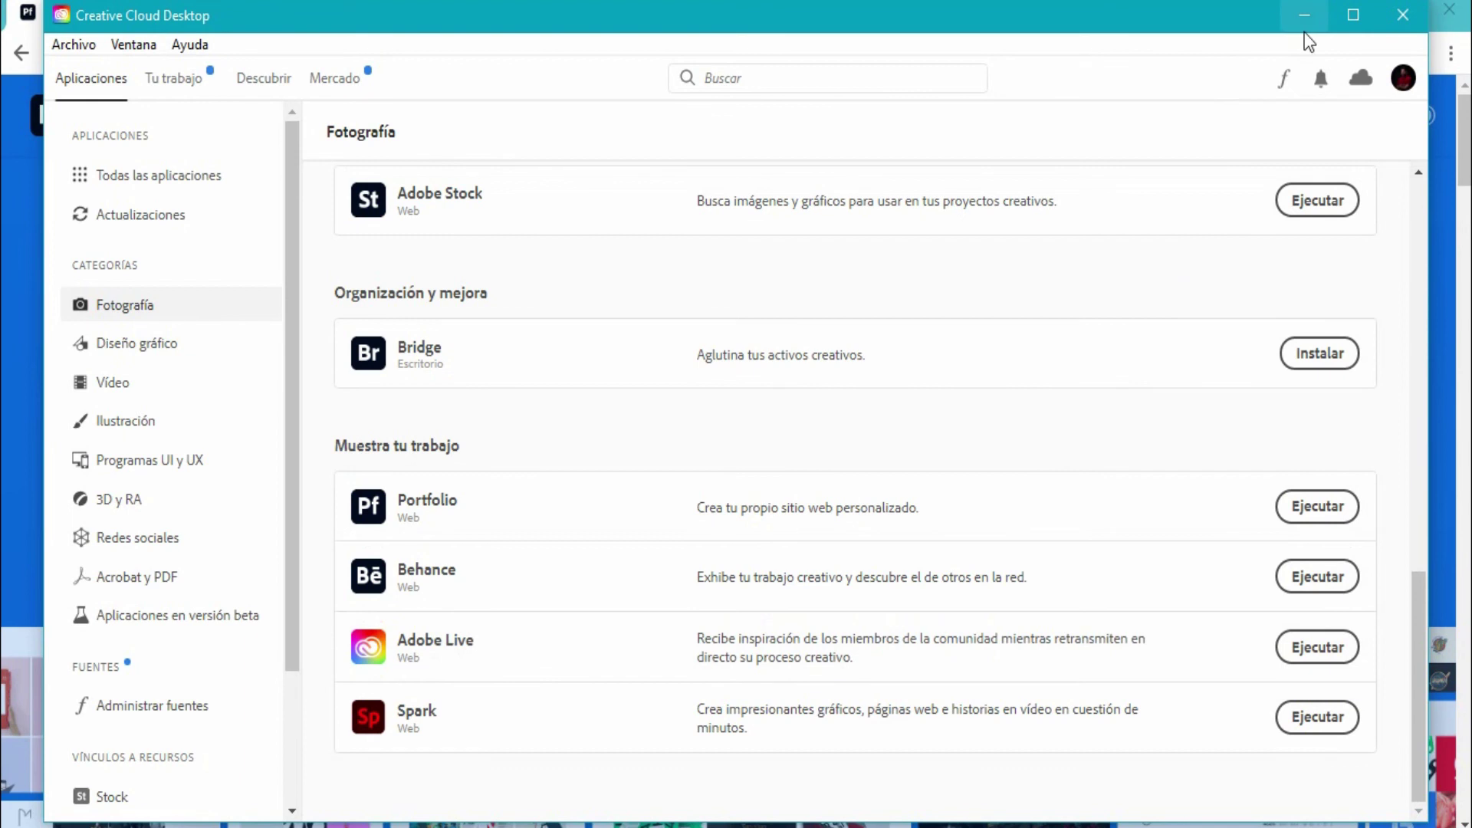
{"action": "mouse_move", "coordinate": [651, 507]}
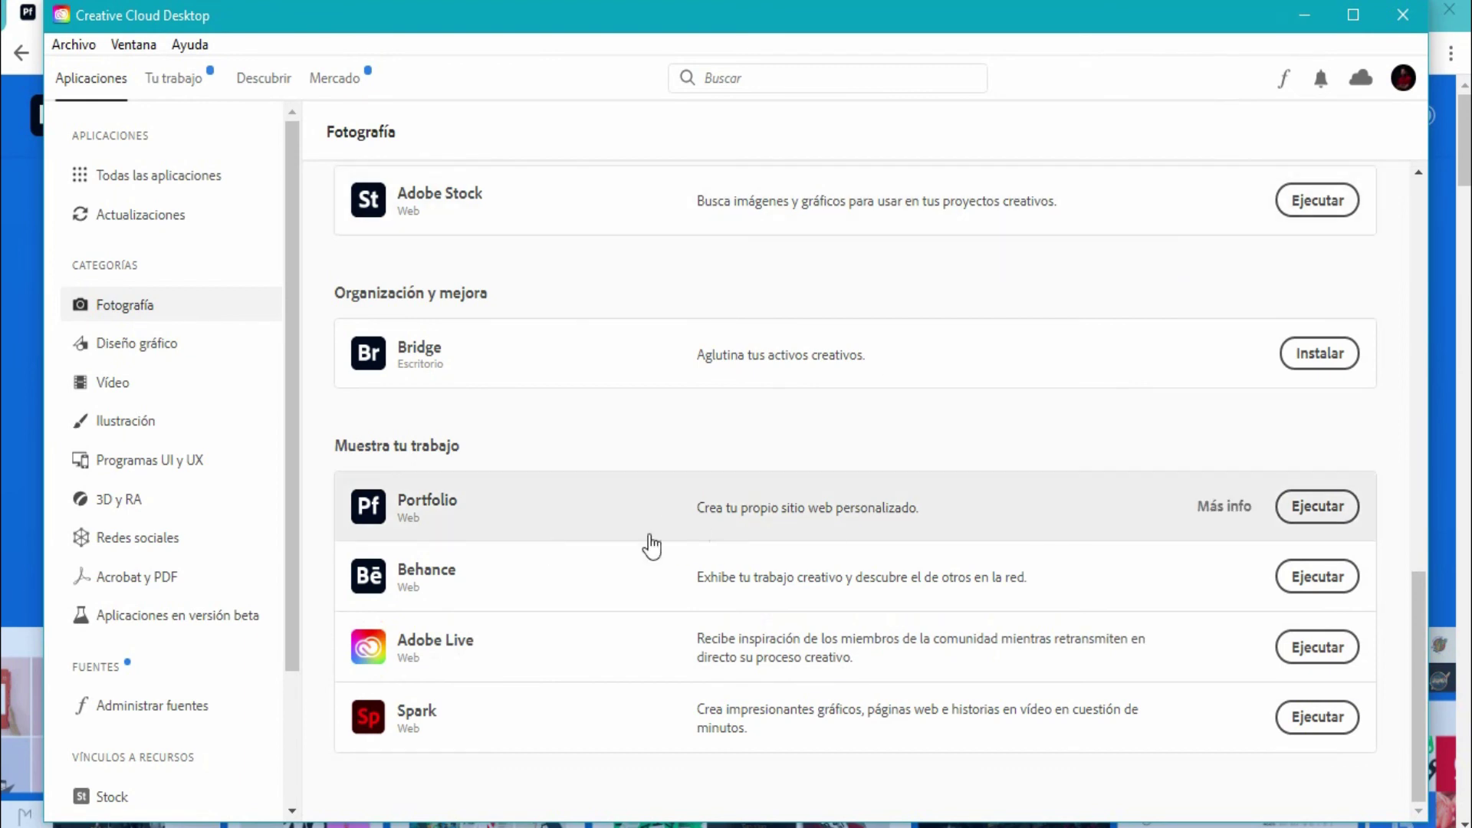
{"action": "left_click", "coordinate": [1307, 13]}
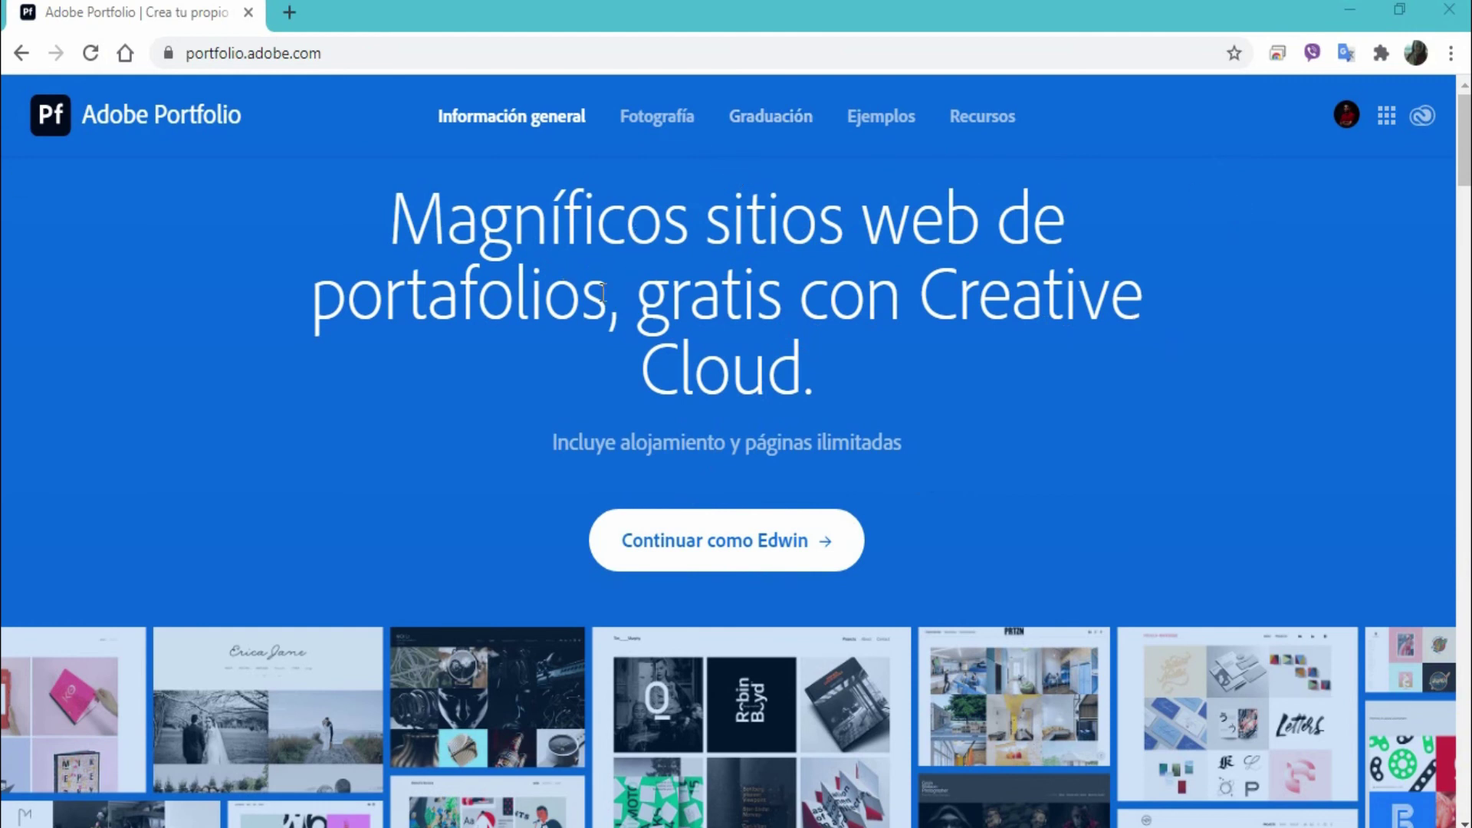
Step: Scroll the portfolio.adobe.com/start theme thumbnails and continue with the signed-in account
{"action": "scroll", "coordinate": [486, 435], "scroll_direction": "down", "scroll_amount": 2}
{"action": "scroll", "coordinate": [381, 463], "scroll_direction": "down", "scroll_amount": 5}
{"action": "scroll", "coordinate": [526, 634], "scroll_direction": "down", "scroll_amount": 4}
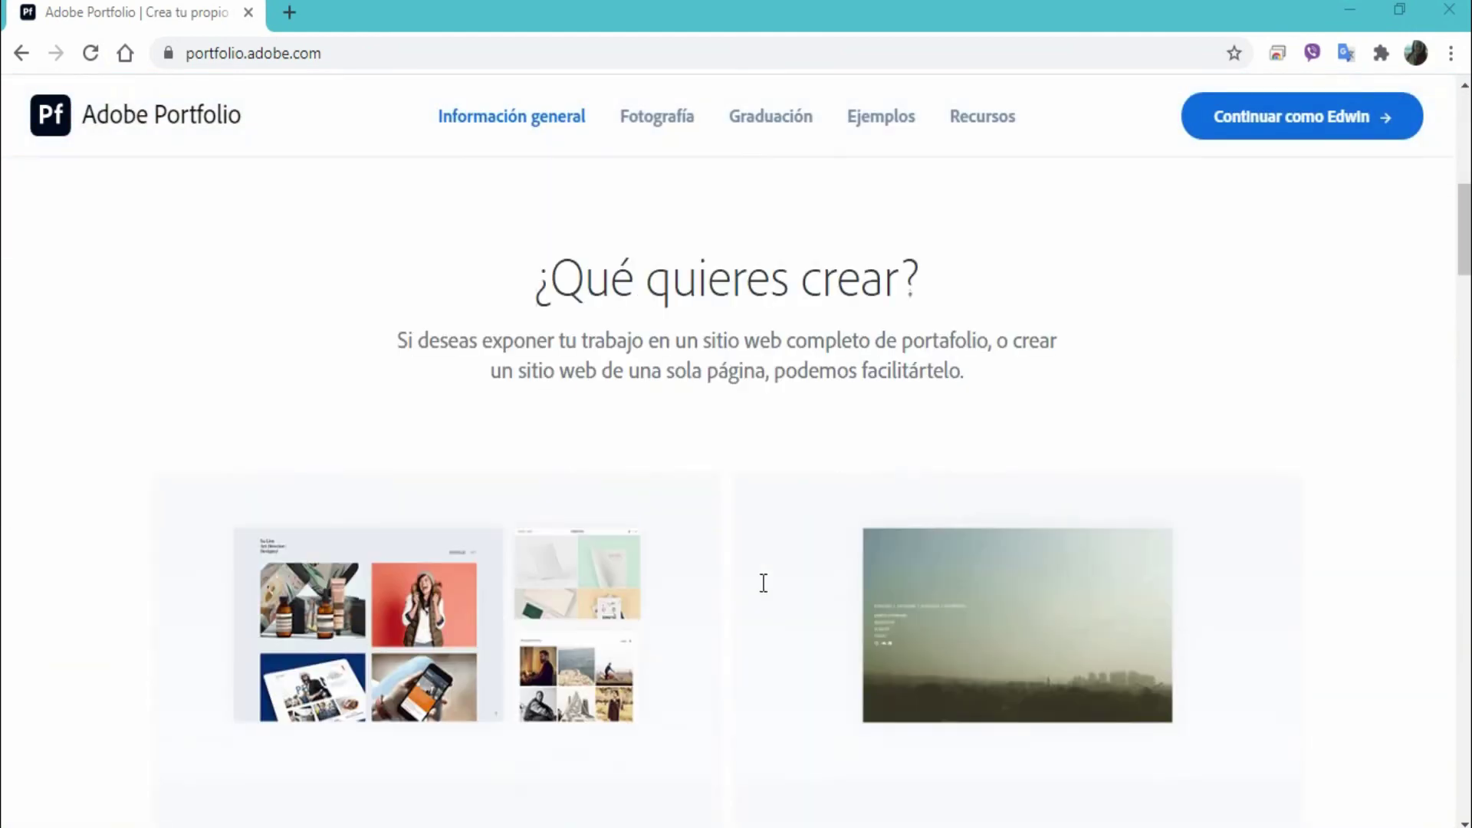
{"action": "scroll", "coordinate": [762, 585], "scroll_direction": "down", "scroll_amount": 5}
{"action": "scroll", "coordinate": [757, 572], "scroll_direction": "down", "scroll_amount": 5}
{"action": "scroll", "coordinate": [756, 575], "scroll_direction": "down", "scroll_amount": 2}
{"action": "scroll", "coordinate": [756, 575], "scroll_direction": "down", "scroll_amount": 4}
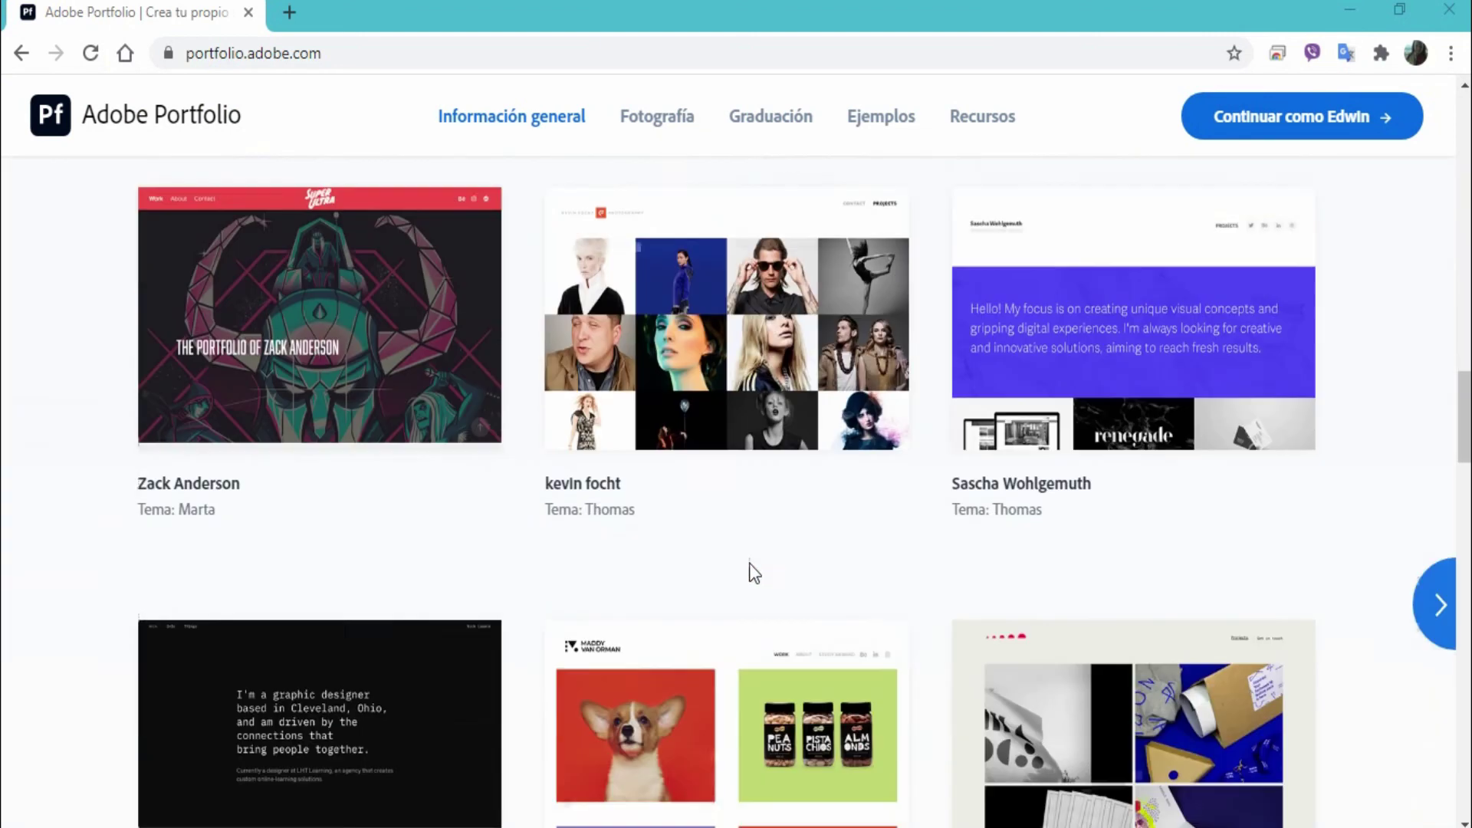
{"action": "scroll", "coordinate": [749, 568], "scroll_direction": "down", "scroll_amount": 3}
{"action": "scroll", "coordinate": [747, 563], "scroll_direction": "up", "scroll_amount": 5}
{"action": "scroll", "coordinate": [747, 567], "scroll_direction": "up", "scroll_amount": 4}
{"action": "scroll", "coordinate": [747, 567], "scroll_direction": "up", "scroll_amount": 6}
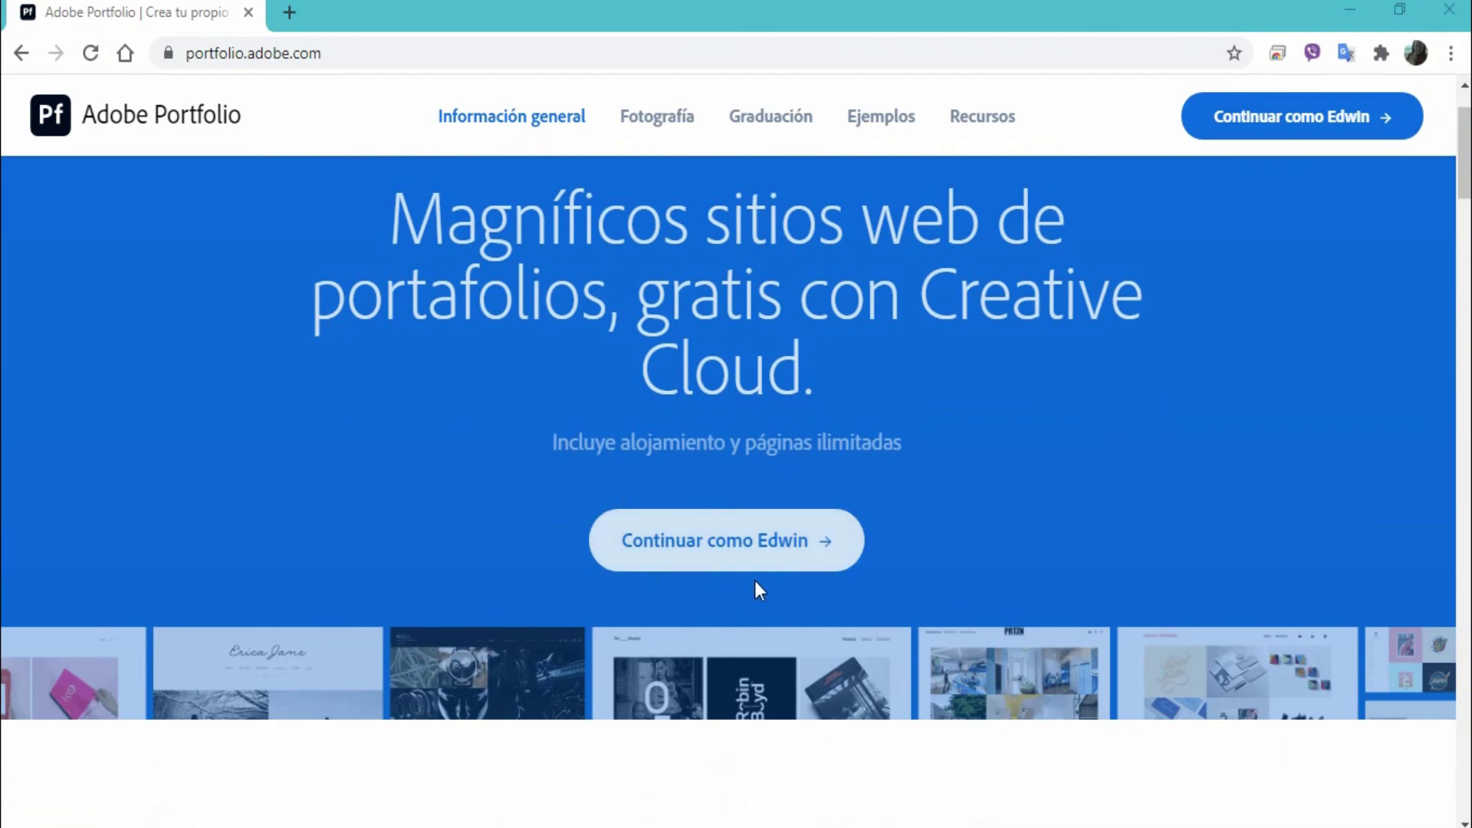
{"action": "left_click", "coordinate": [775, 562]}
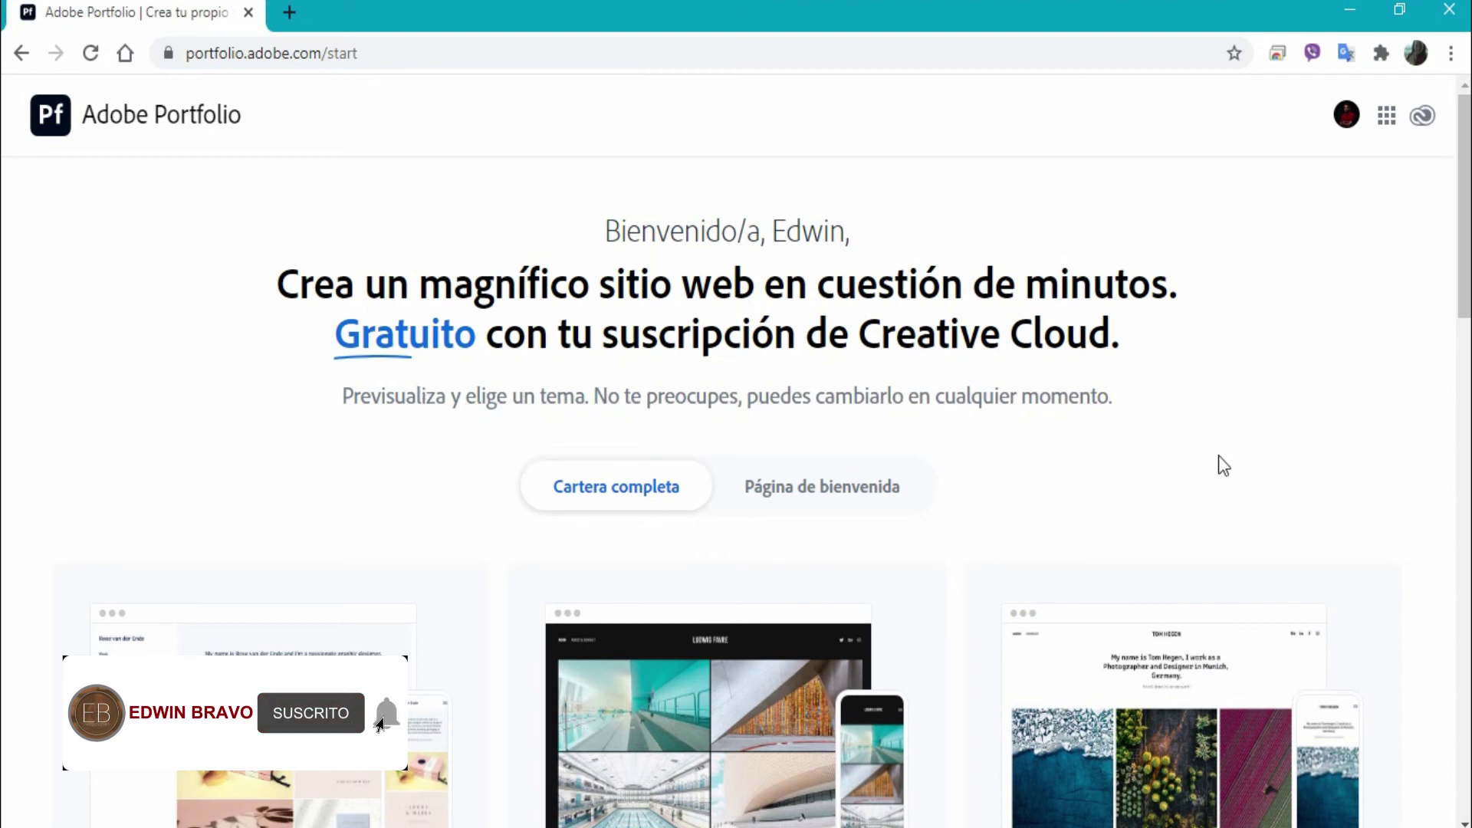
Step: Browse the themes Marina, Andreas, Lukas, Marta, Mercedes and Matthias
{"action": "scroll", "coordinate": [1218, 456], "scroll_direction": "down", "scroll_amount": 3}
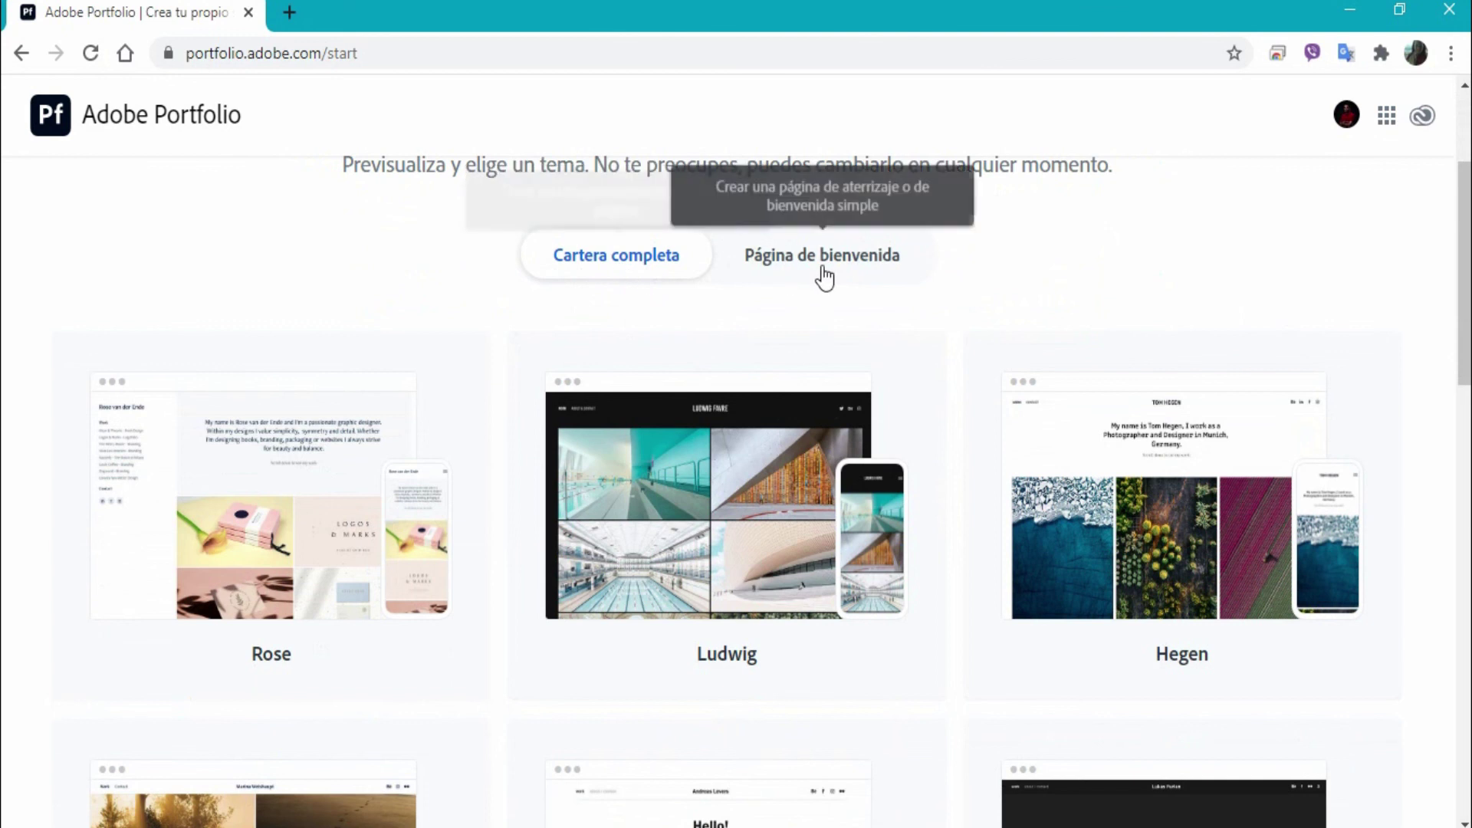
{"action": "scroll", "coordinate": [843, 284], "scroll_direction": "up", "scroll_amount": 2}
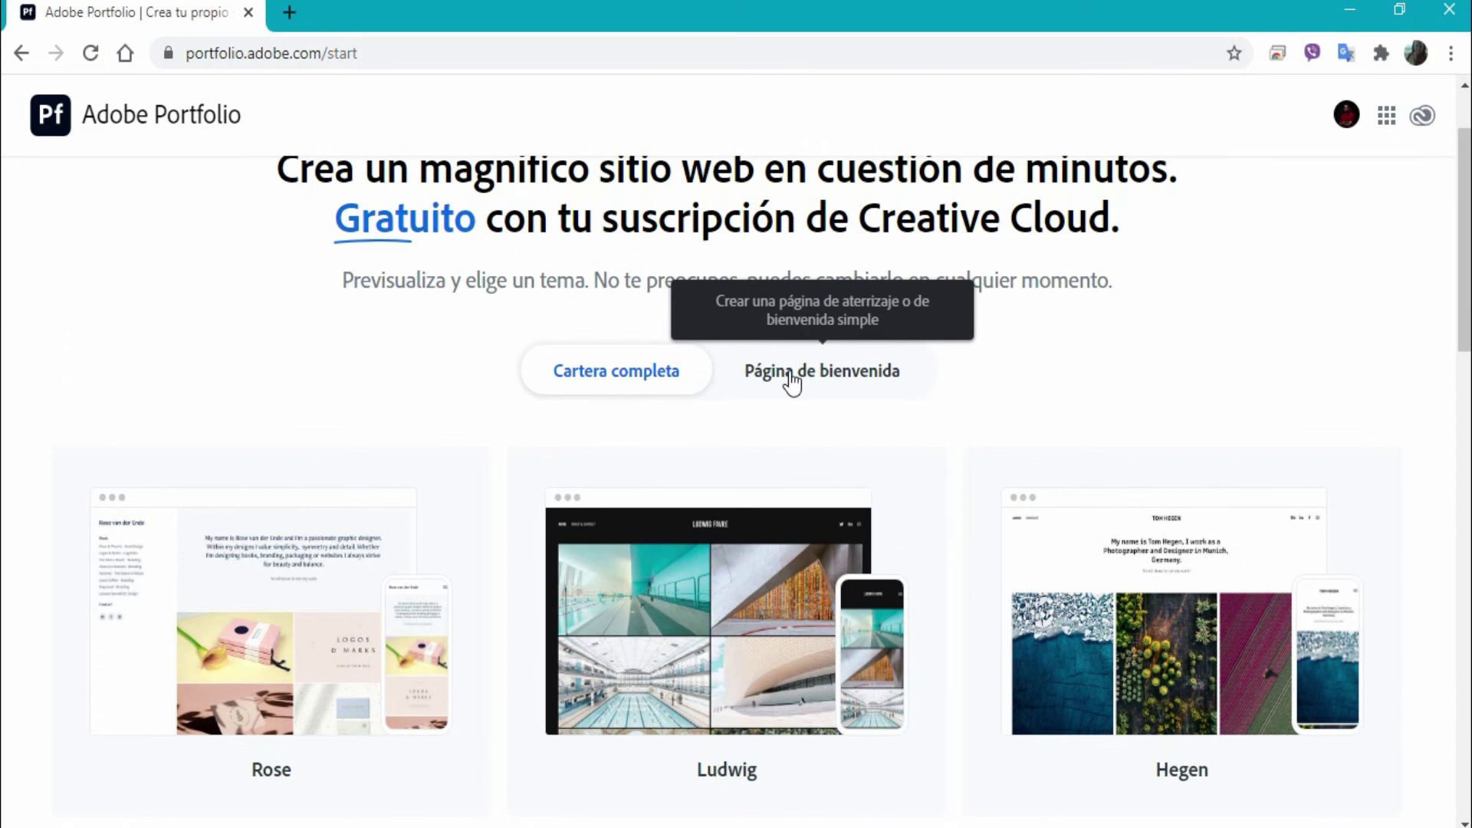
{"action": "scroll", "coordinate": [1109, 380], "scroll_direction": "down", "scroll_amount": 2}
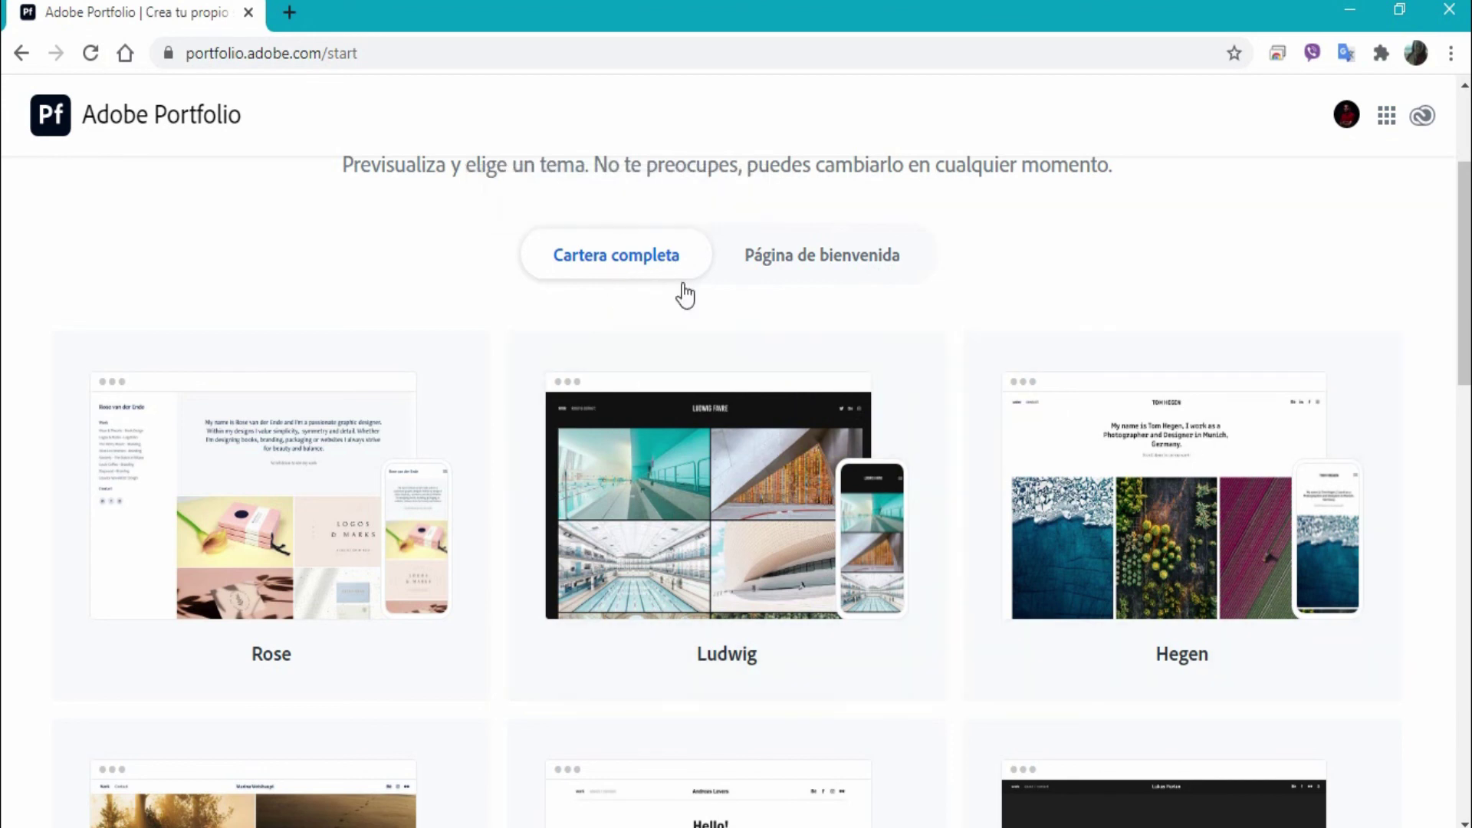
{"action": "scroll", "coordinate": [1028, 479], "scroll_direction": "down", "scroll_amount": 3}
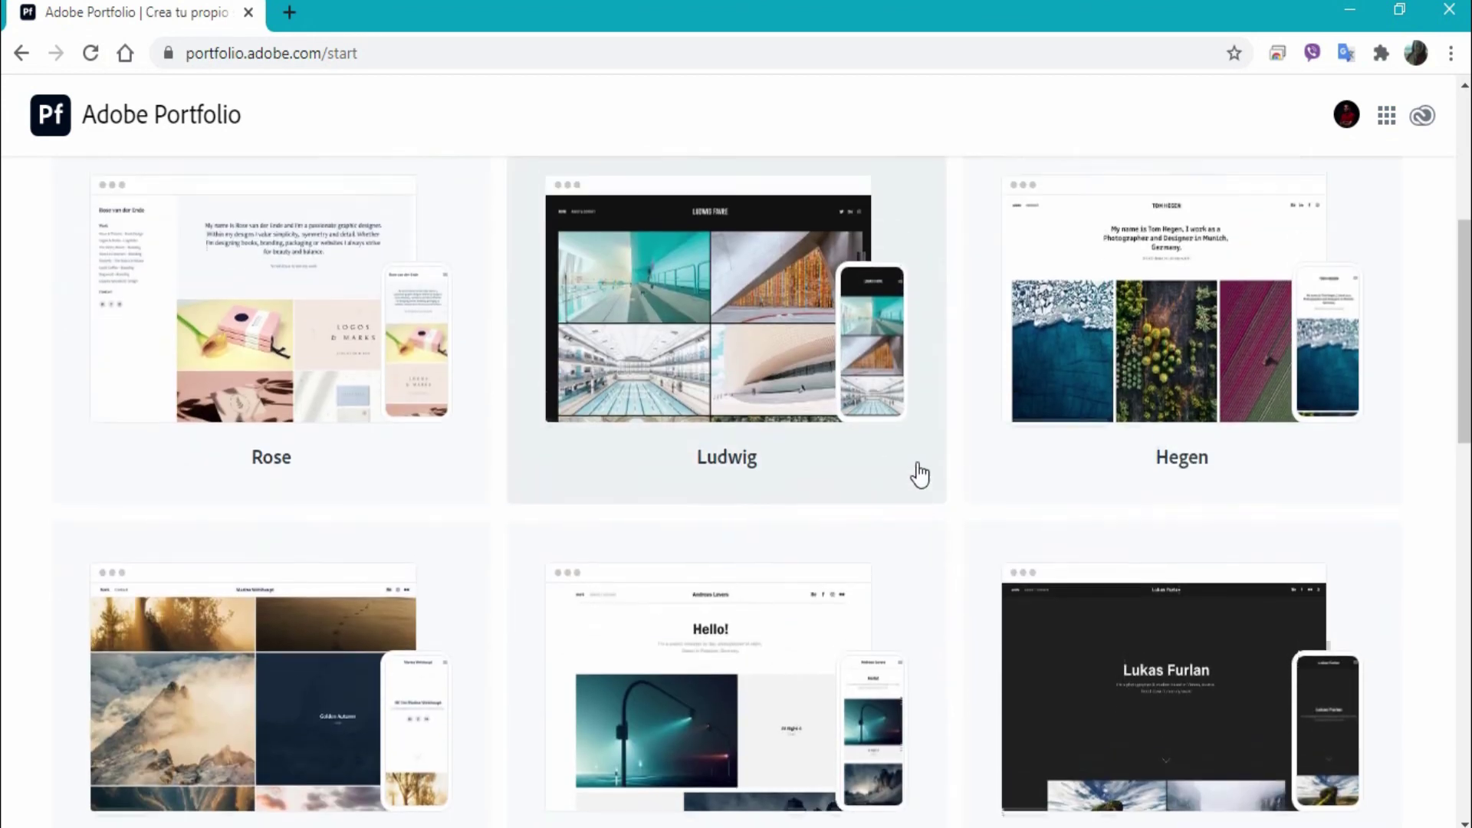
{"action": "scroll", "coordinate": [920, 475], "scroll_direction": "up", "scroll_amount": 5}
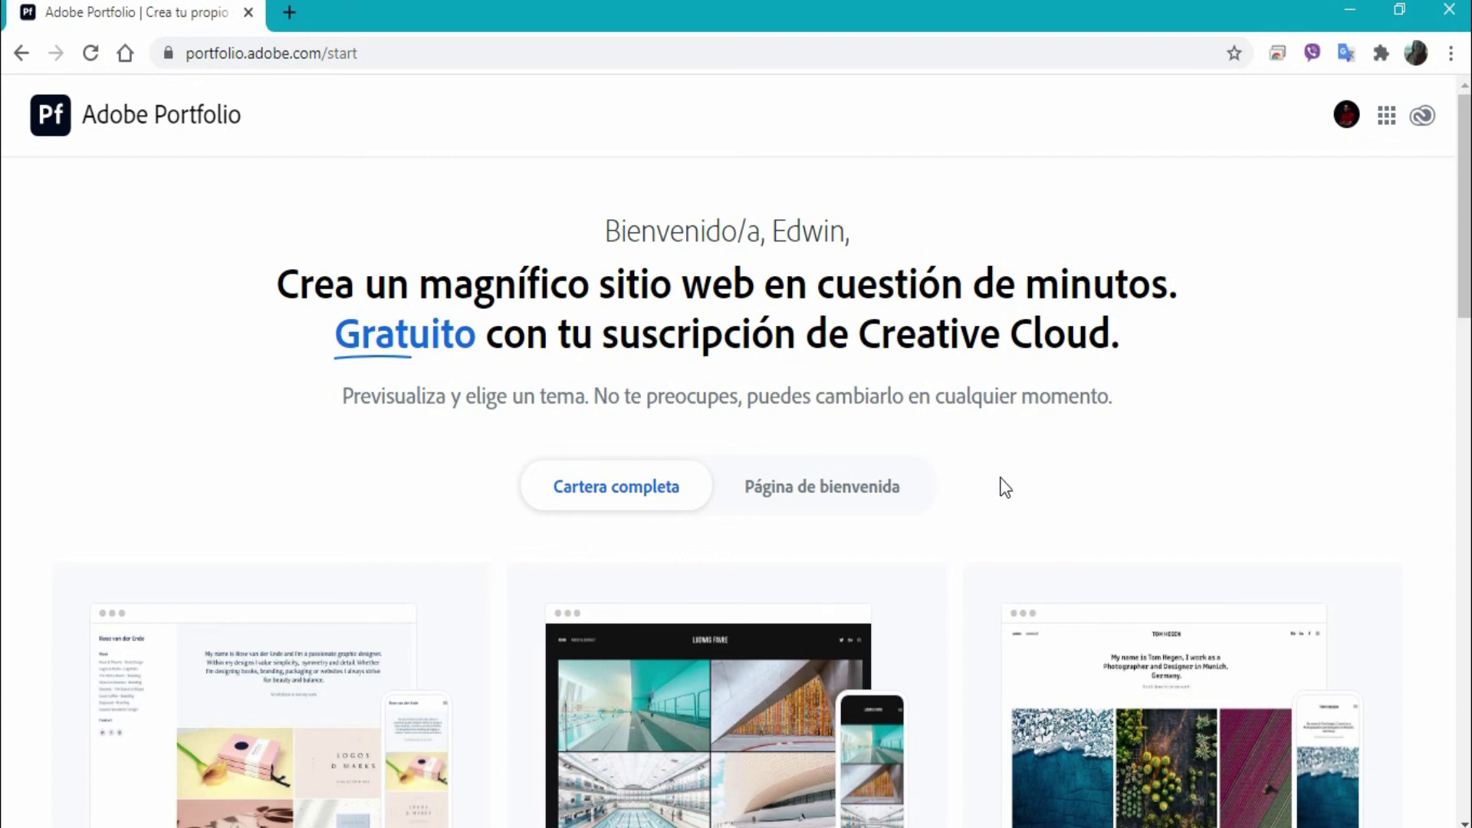
{"action": "scroll", "coordinate": [1007, 485], "scroll_direction": "down", "scroll_amount": 3}
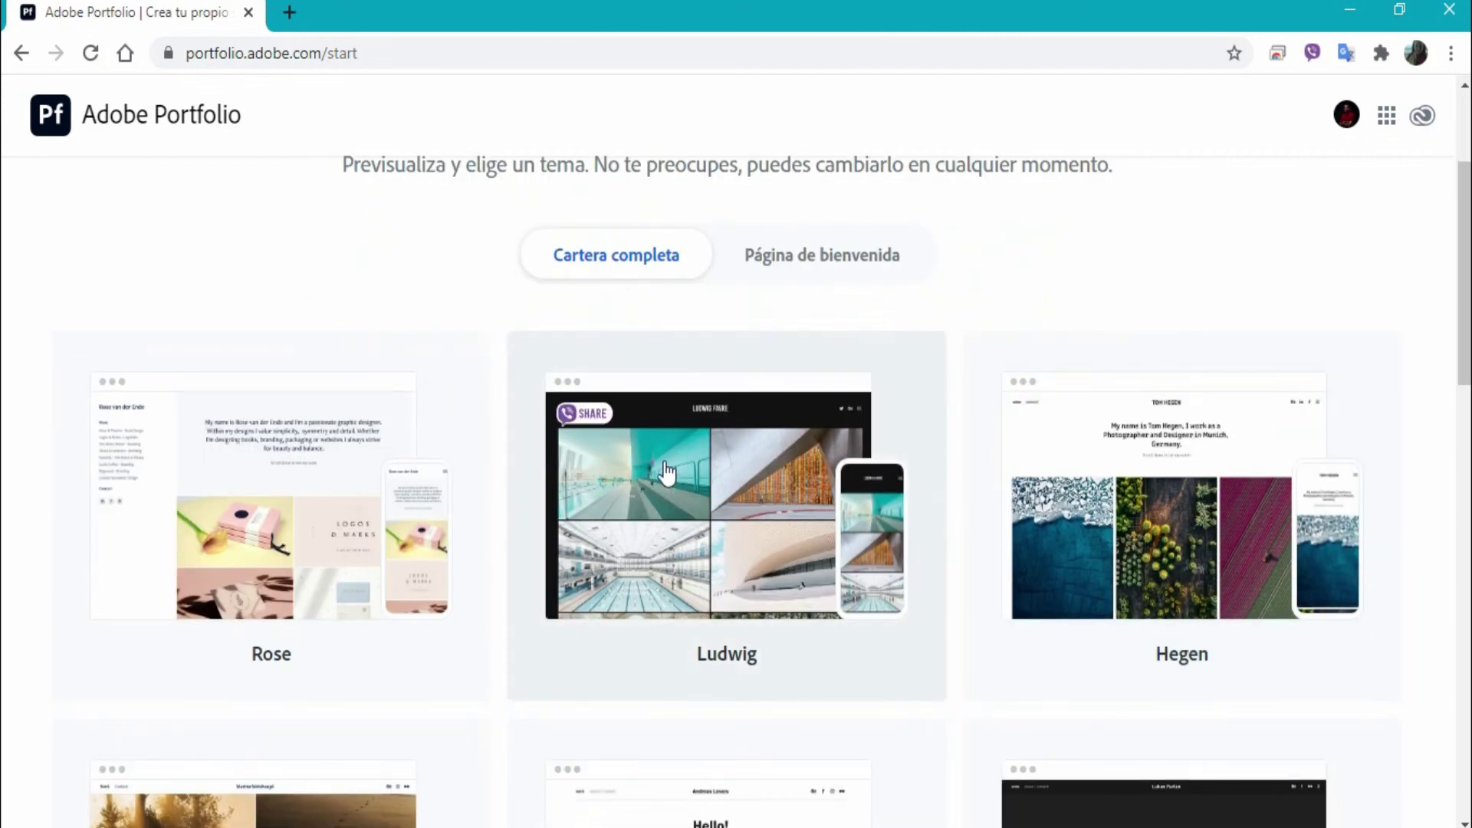
{"action": "scroll", "coordinate": [613, 577], "scroll_direction": "down", "scroll_amount": 3}
{"action": "scroll", "coordinate": [657, 581], "scroll_direction": "up", "scroll_amount": 8}
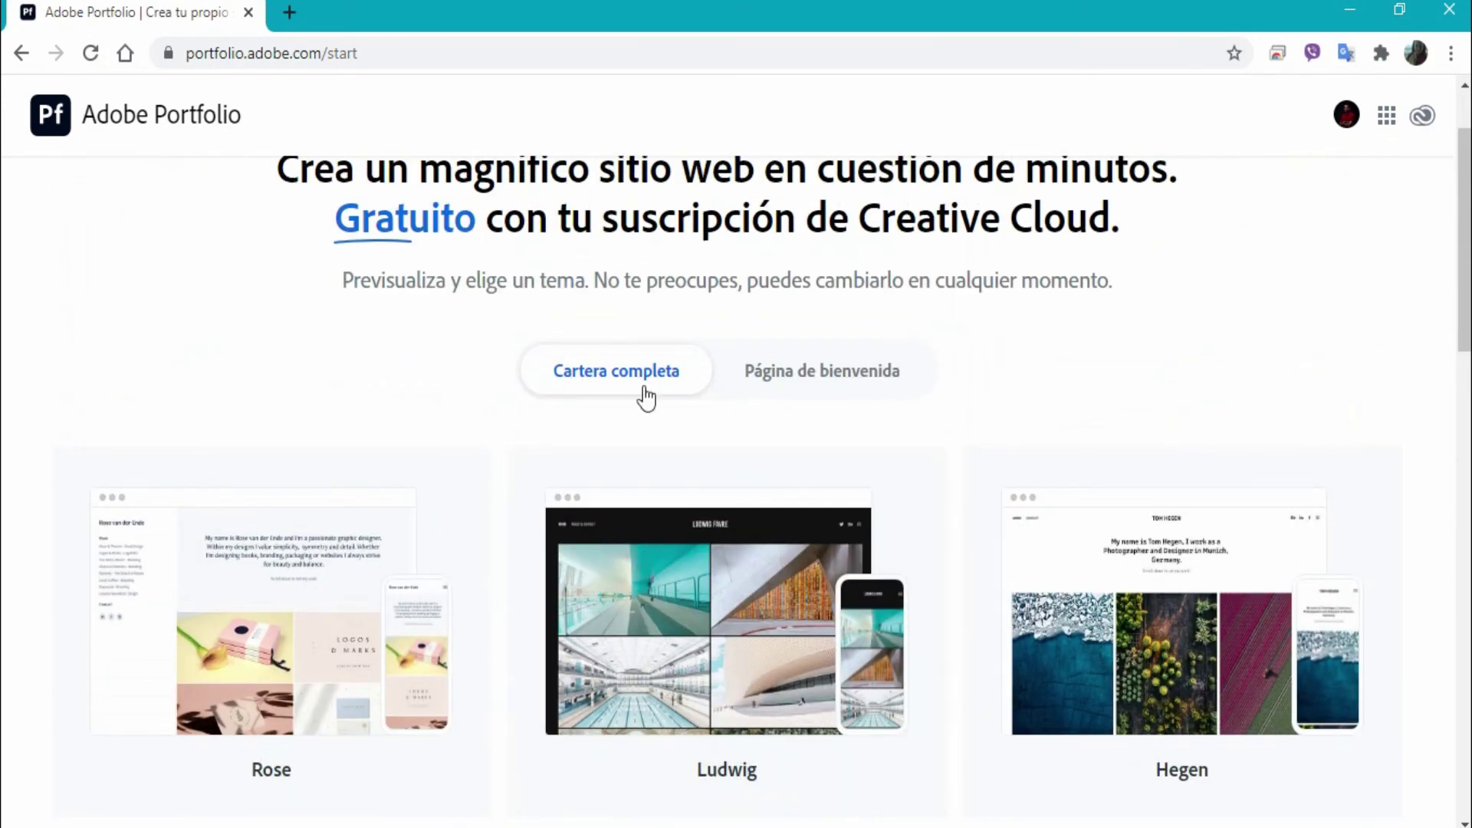
{"action": "scroll", "coordinate": [418, 270], "scroll_direction": "down", "scroll_amount": 6}
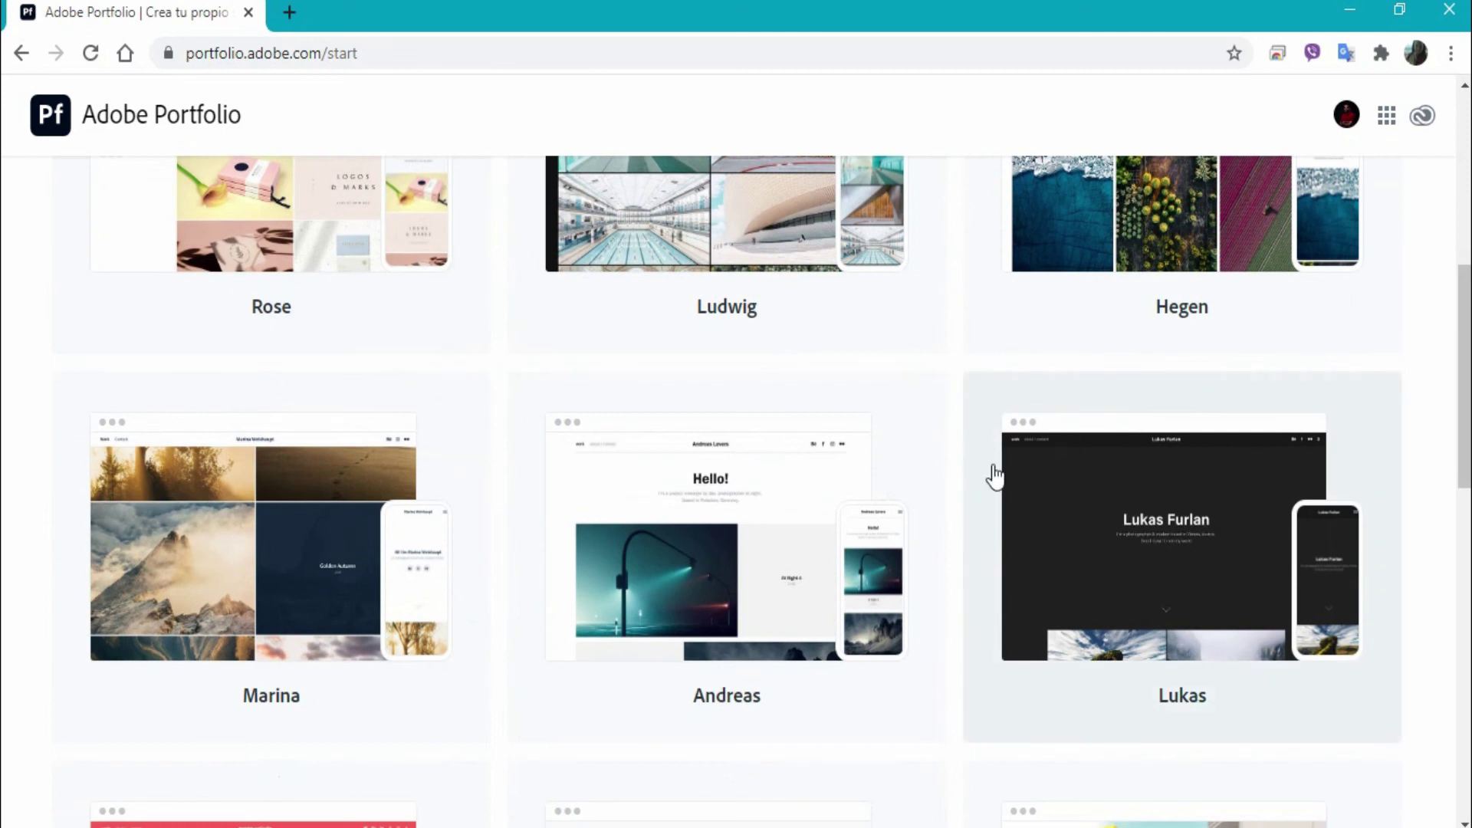
{"action": "scroll", "coordinate": [993, 471], "scroll_direction": "down", "scroll_amount": 3}
{"action": "scroll", "coordinate": [959, 494], "scroll_direction": "down", "scroll_amount": 3}
{"action": "scroll", "coordinate": [897, 494], "scroll_direction": "down", "scroll_amount": 3}
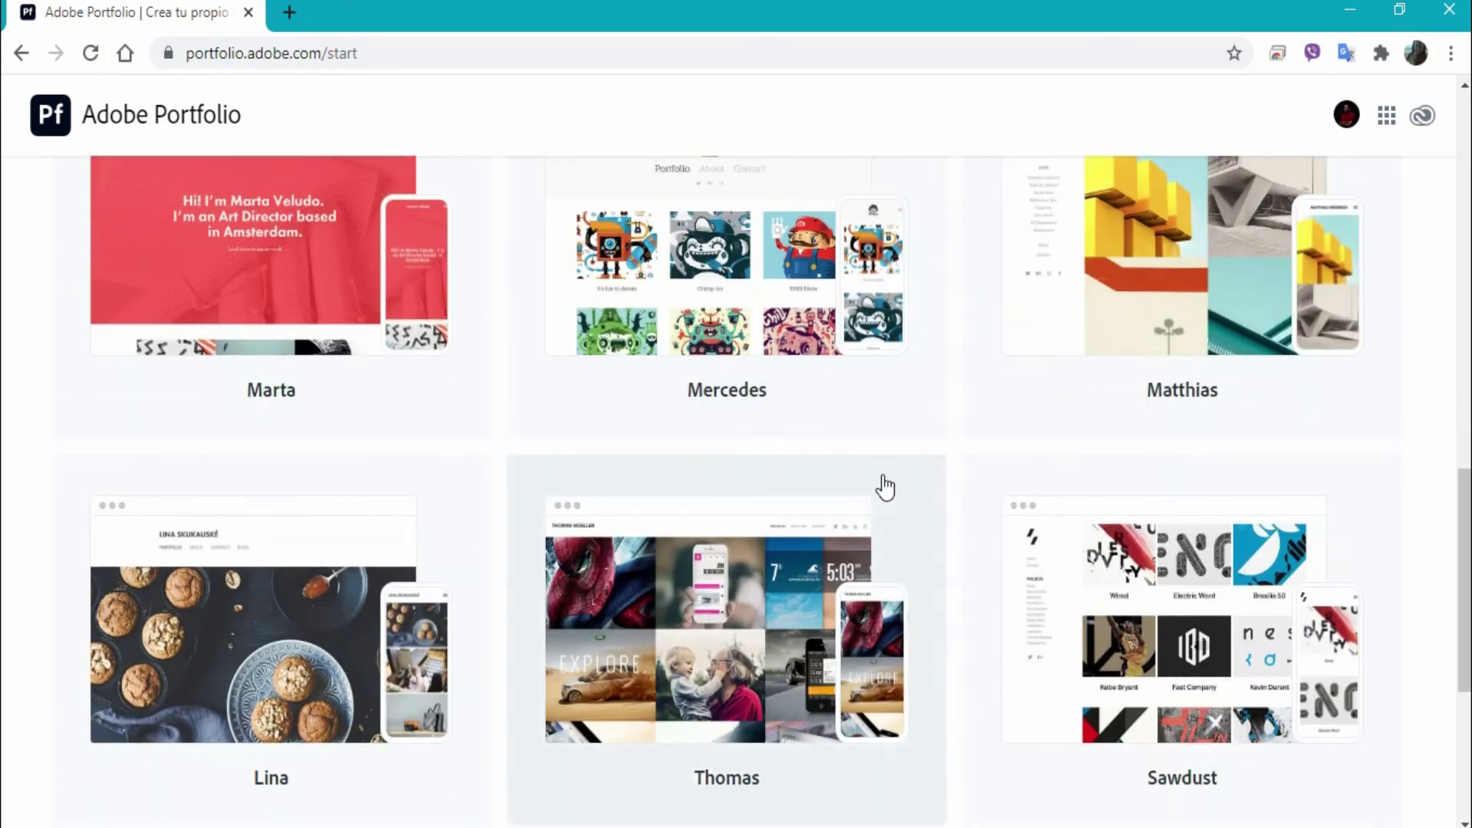
{"action": "scroll", "coordinate": [843, 499], "scroll_direction": "down", "scroll_amount": 5}
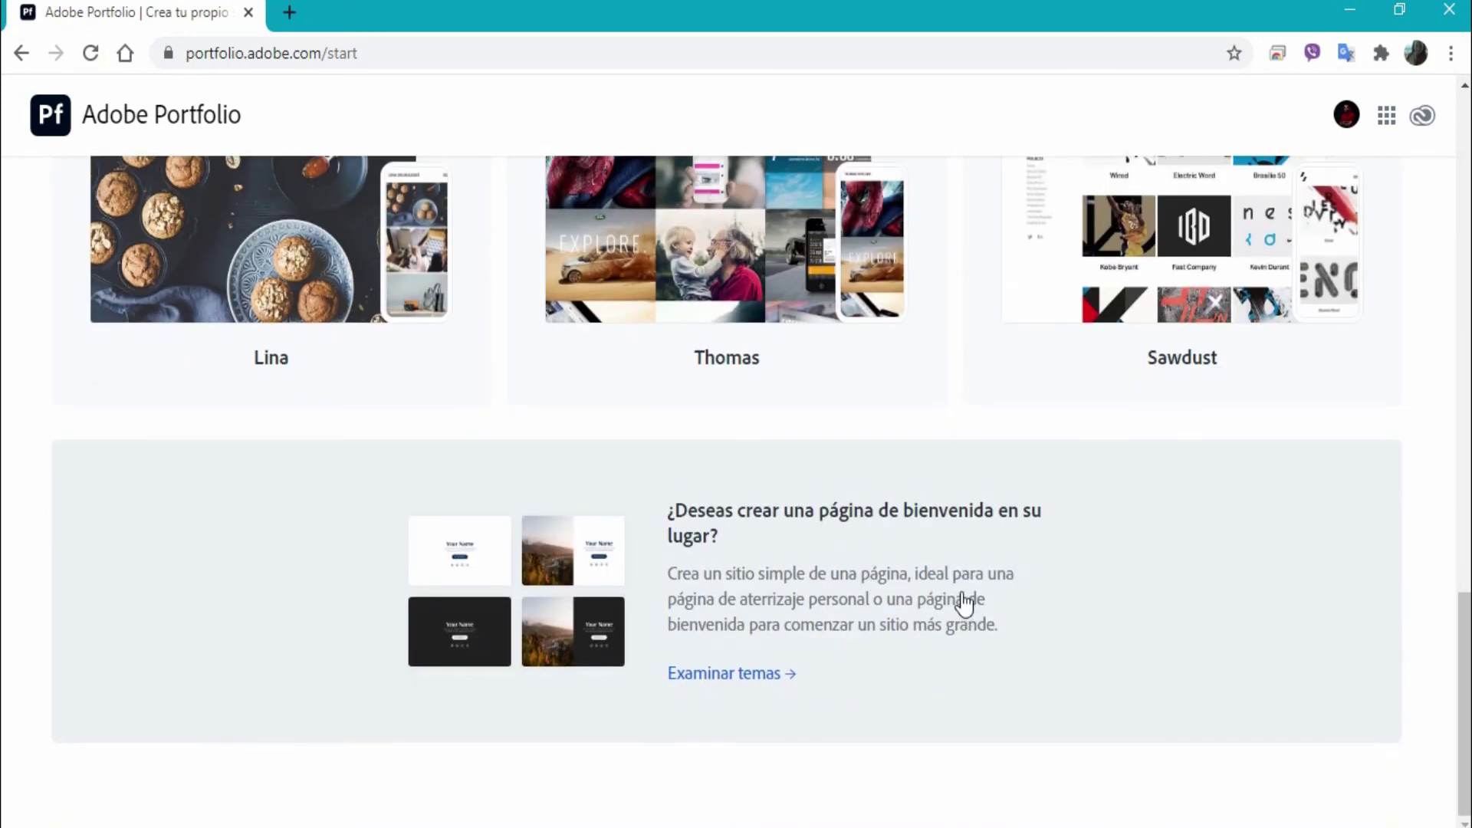
{"action": "scroll", "coordinate": [958, 602], "scroll_direction": "up", "scroll_amount": 7}
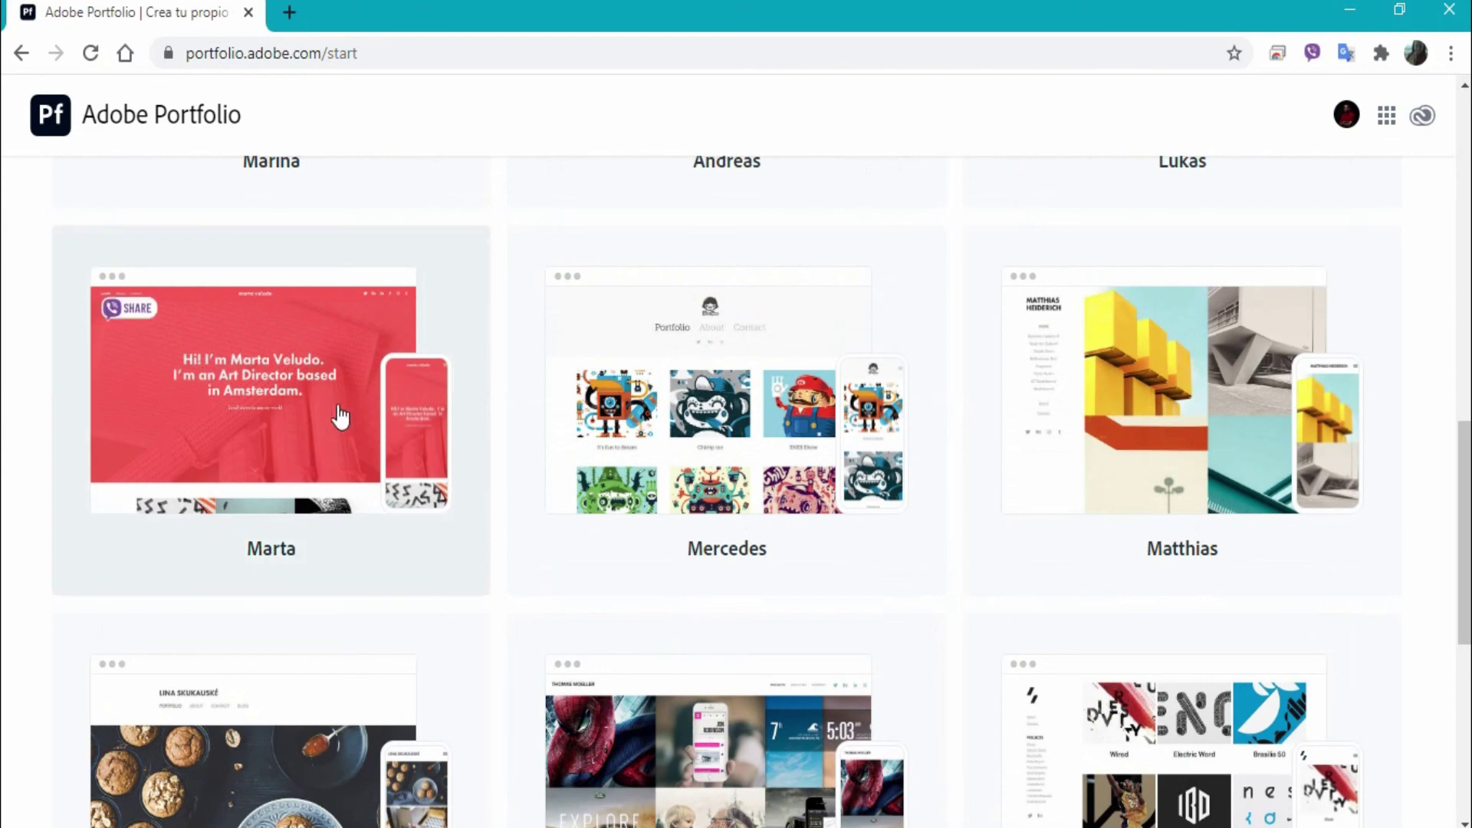
{"action": "scroll", "coordinate": [759, 476], "scroll_direction": "up", "scroll_amount": 4}
{"action": "scroll", "coordinate": [759, 477], "scroll_direction": "up", "scroll_amount": 3}
{"action": "scroll", "coordinate": [813, 529], "scroll_direction": "up", "scroll_amount": 7}
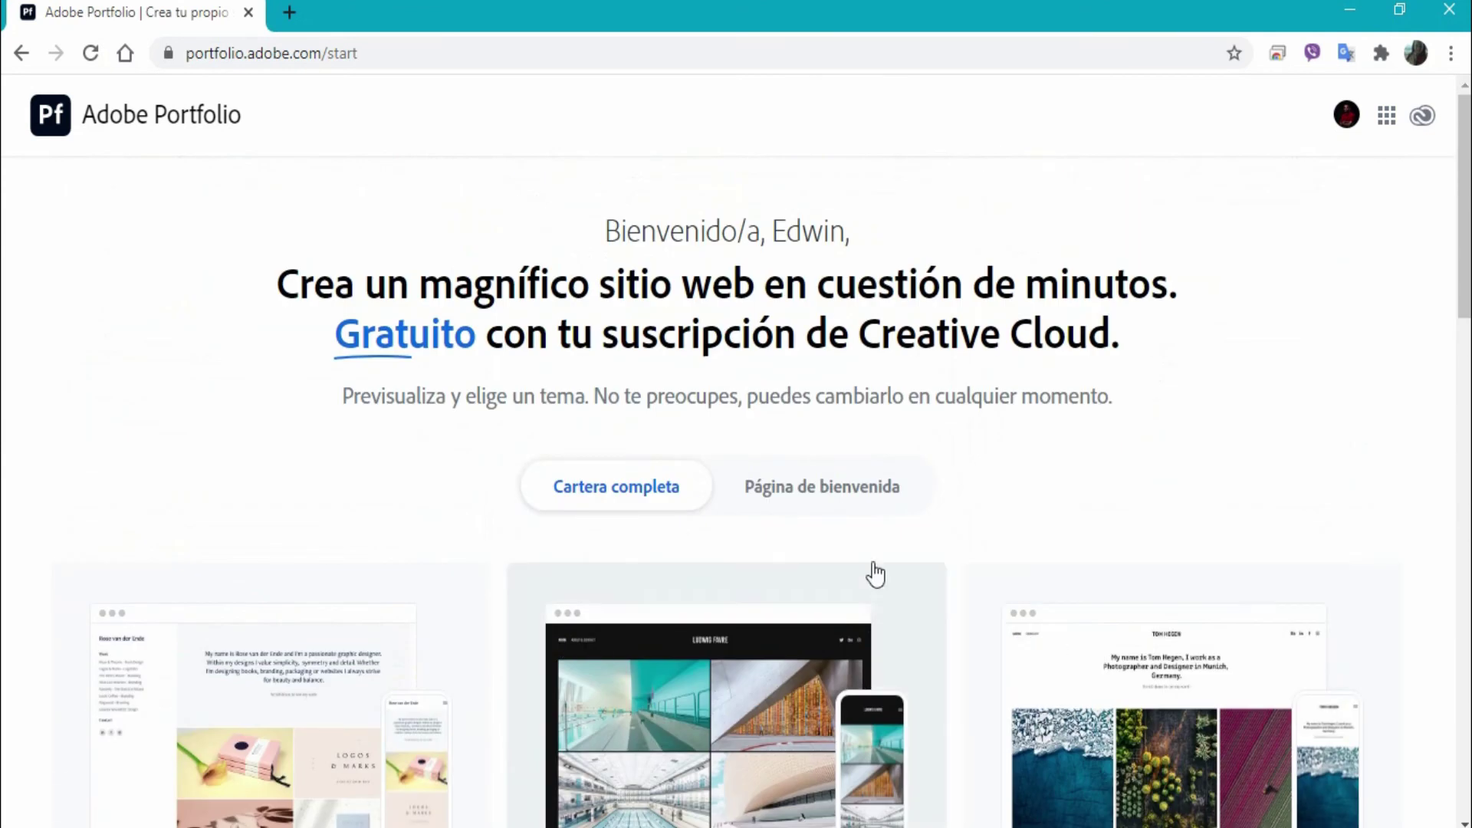
{"action": "scroll", "coordinate": [871, 575], "scroll_direction": "down", "scroll_amount": 8}
{"action": "scroll", "coordinate": [529, 641], "scroll_direction": "down", "scroll_amount": 5}
Step: Open the Marta theme preview and look over its red intro banner
{"action": "left_click", "coordinate": [305, 510]}
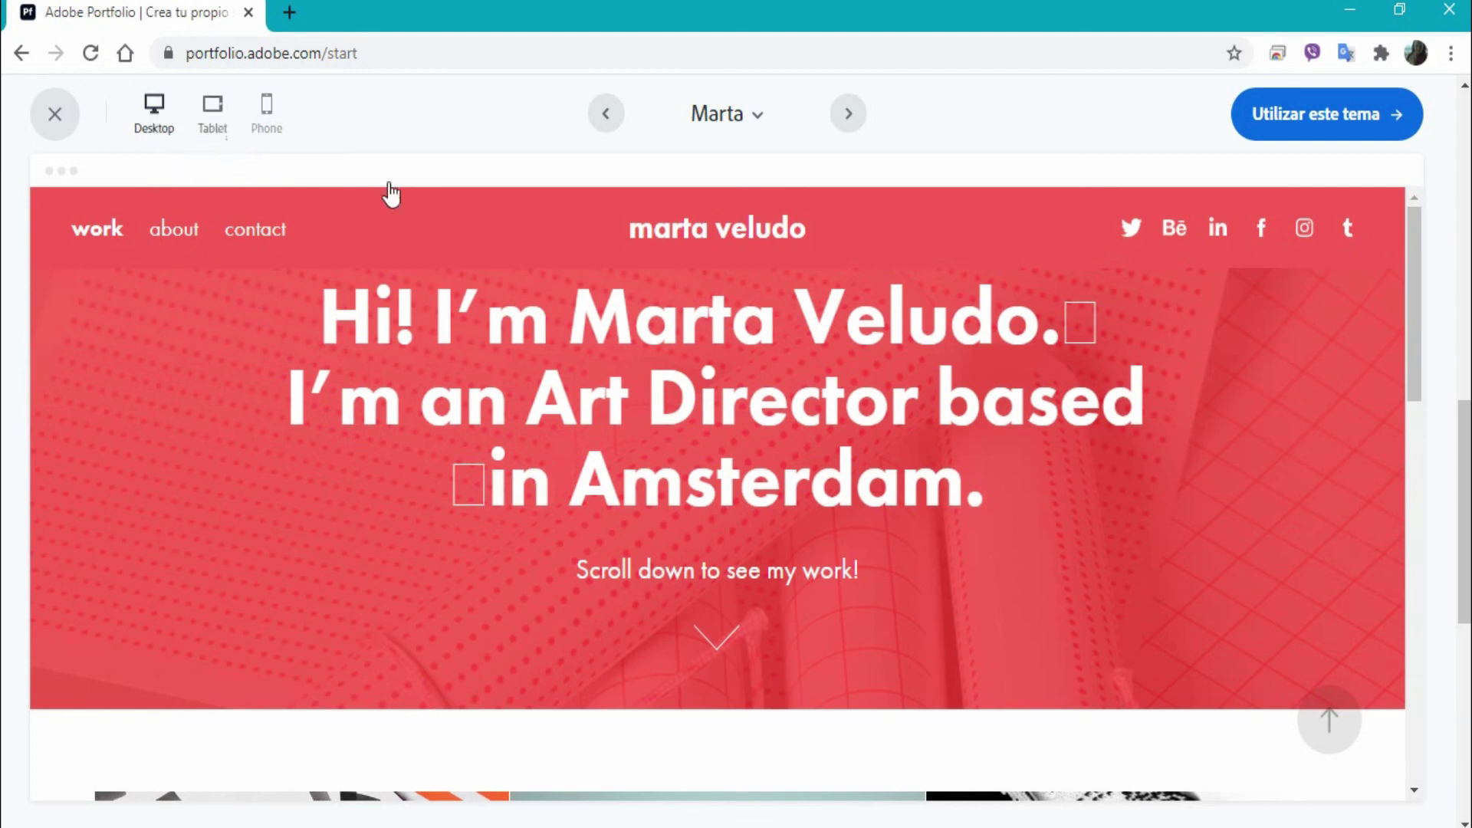
{"action": "scroll", "coordinate": [979, 357], "scroll_direction": "down", "scroll_amount": 5}
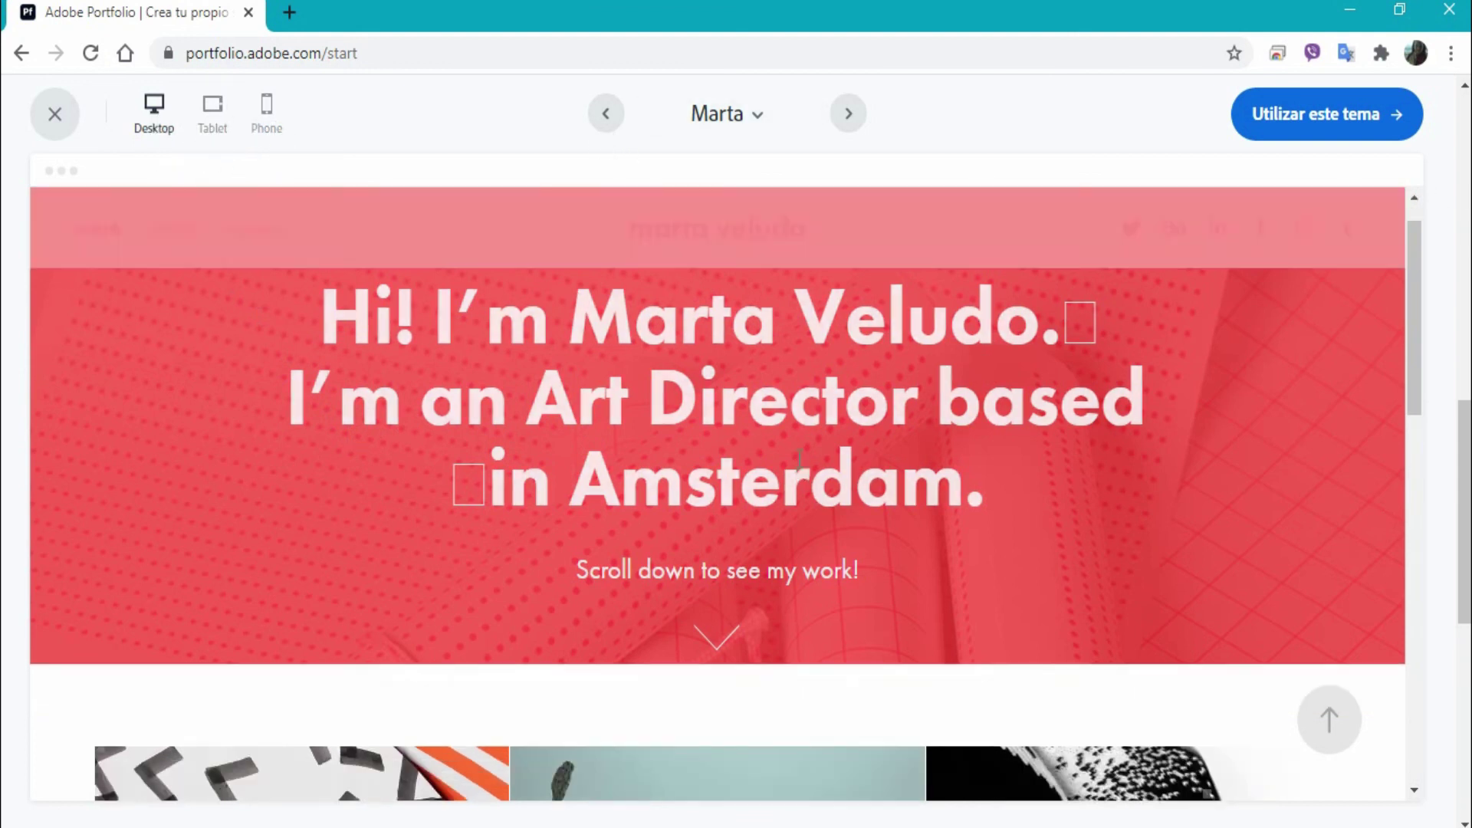
{"action": "scroll", "coordinate": [923, 508], "scroll_direction": "up", "scroll_amount": 5}
{"action": "scroll", "coordinate": [636, 334], "scroll_direction": "down", "scroll_amount": 1}
{"action": "scroll", "coordinate": [636, 333], "scroll_direction": "down", "scroll_amount": 5}
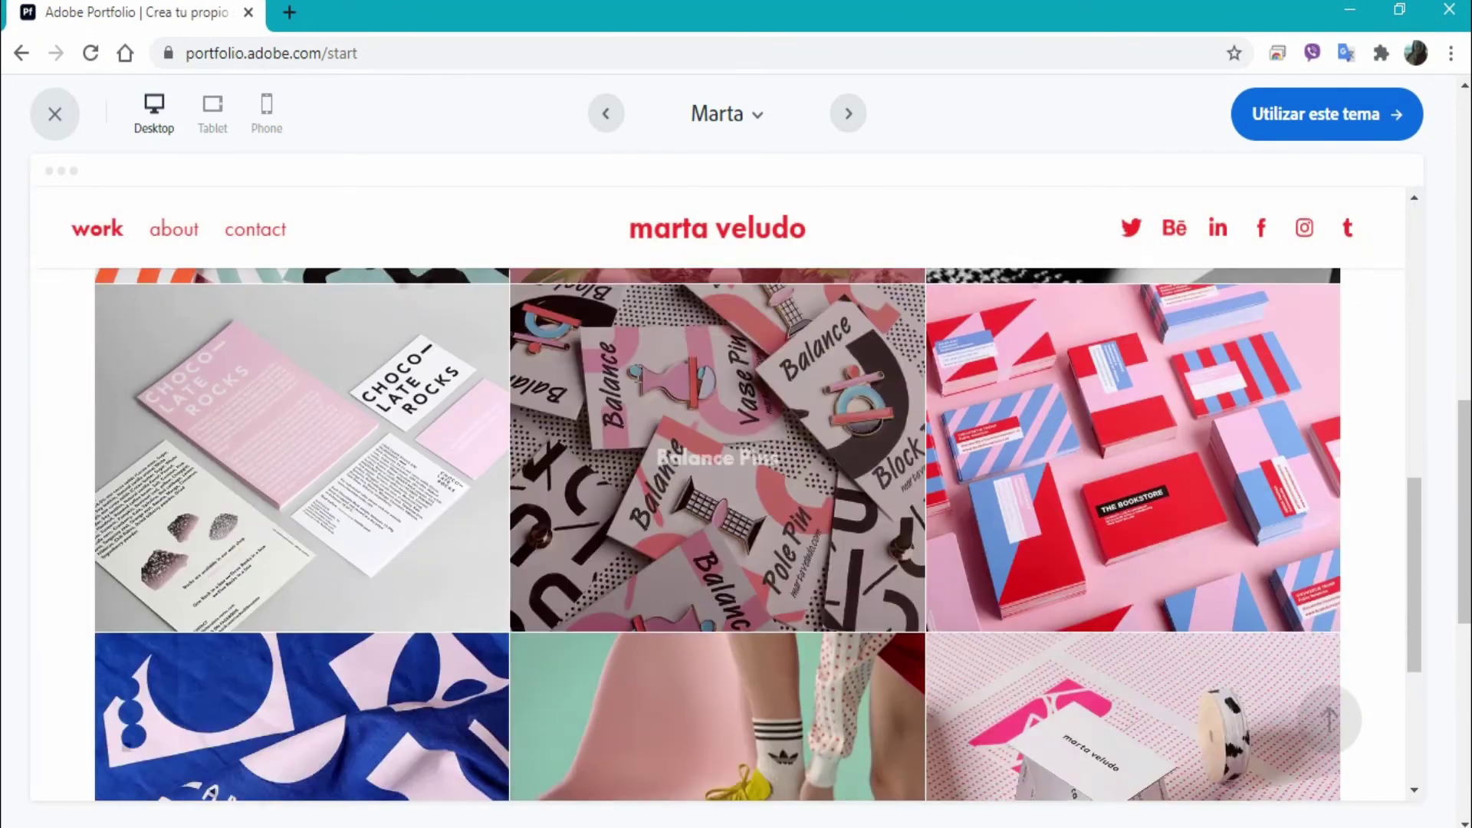
{"action": "scroll", "coordinate": [638, 352], "scroll_direction": "up", "scroll_amount": 5}
{"action": "scroll", "coordinate": [641, 372], "scroll_direction": "down", "scroll_amount": 3}
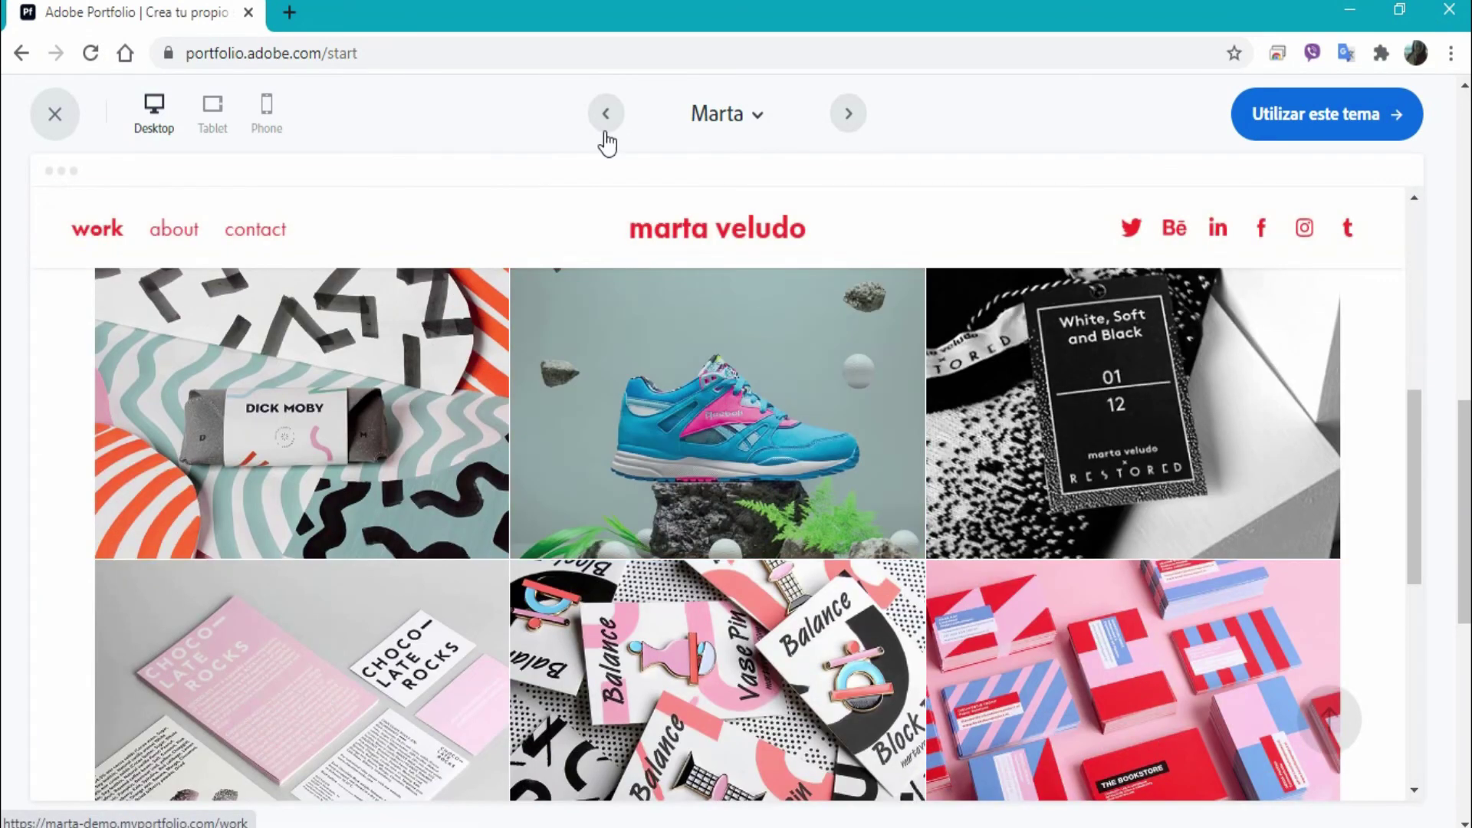
{"action": "scroll", "coordinate": [720, 329], "scroll_direction": "down", "scroll_amount": 3}
{"action": "scroll", "coordinate": [757, 389], "scroll_direction": "up", "scroll_amount": 6}
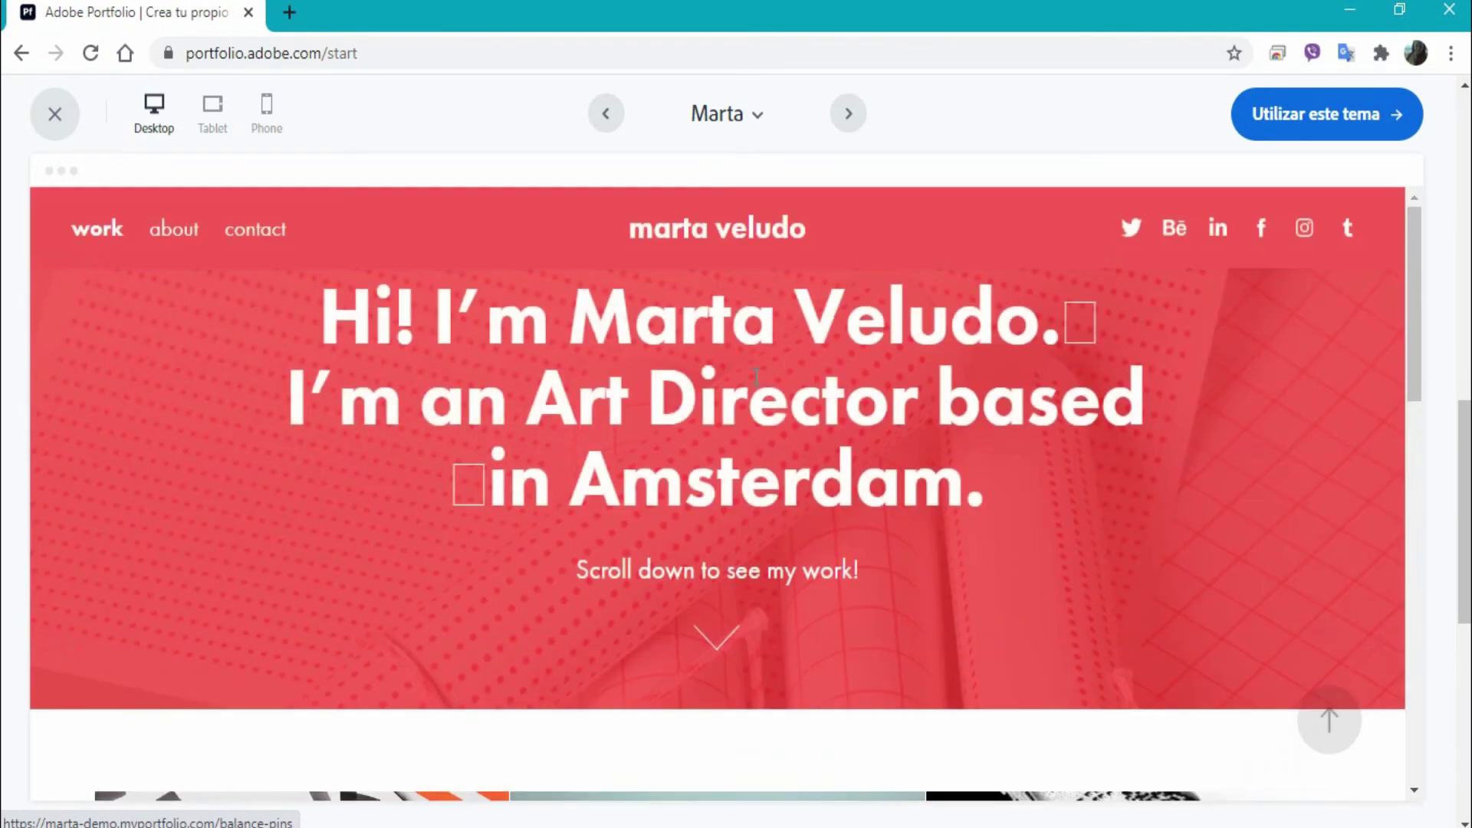
{"action": "scroll", "coordinate": [757, 376], "scroll_direction": "down", "scroll_amount": 3}
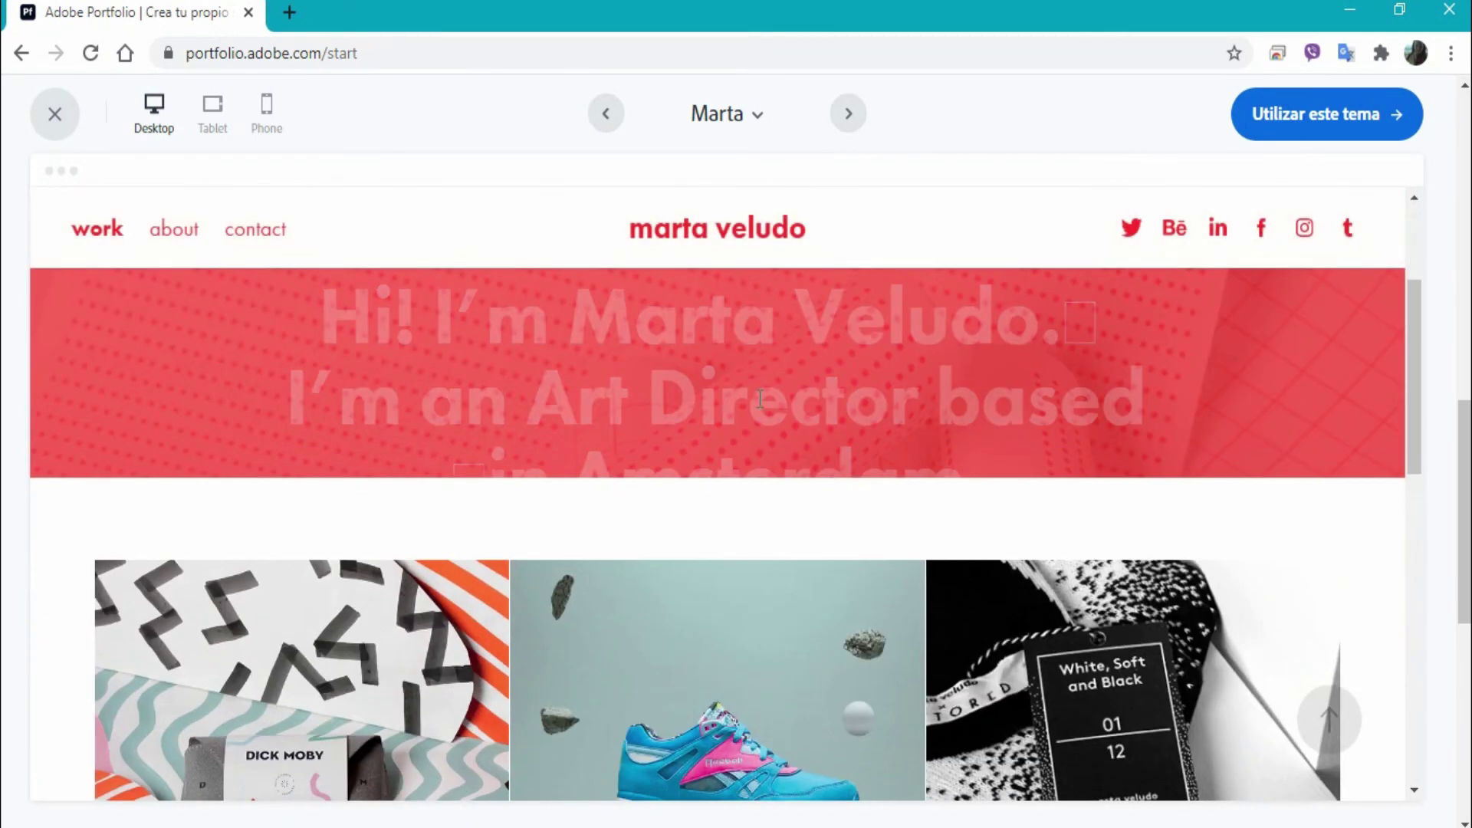
{"action": "scroll", "coordinate": [759, 407], "scroll_direction": "down", "scroll_amount": 2}
{"action": "scroll", "coordinate": [759, 406], "scroll_direction": "up", "scroll_amount": 3}
{"action": "scroll", "coordinate": [759, 407], "scroll_direction": "up", "scroll_amount": 1}
{"action": "scroll", "coordinate": [613, 384], "scroll_direction": "down", "scroll_amount": 2}
{"action": "scroll", "coordinate": [536, 422], "scroll_direction": "up", "scroll_amount": 2}
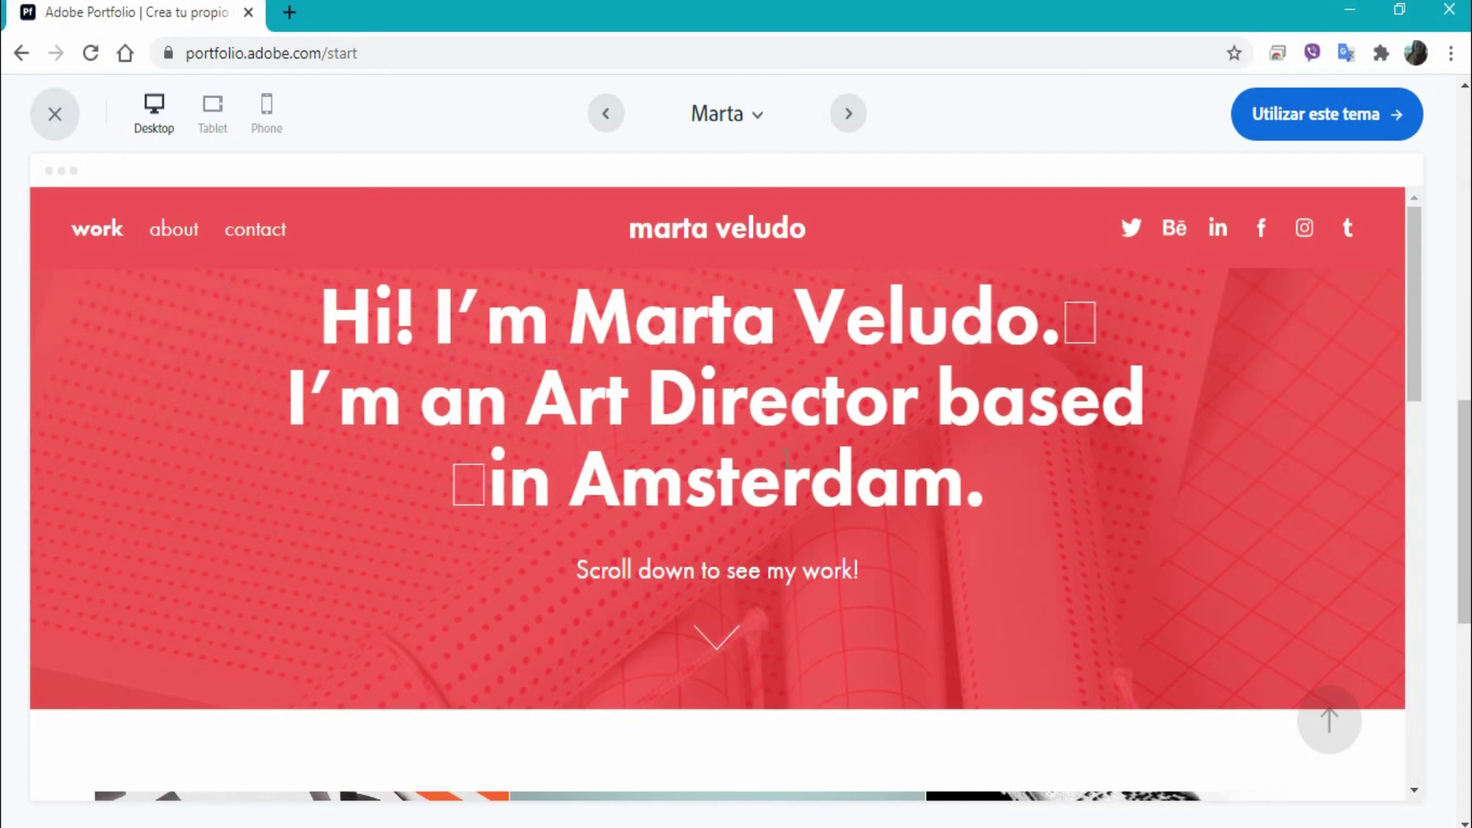
Step: Scroll through Marta's project tile grid, including Adidas Online Returns
{"action": "scroll", "coordinate": [895, 403], "scroll_direction": "down", "scroll_amount": 5}
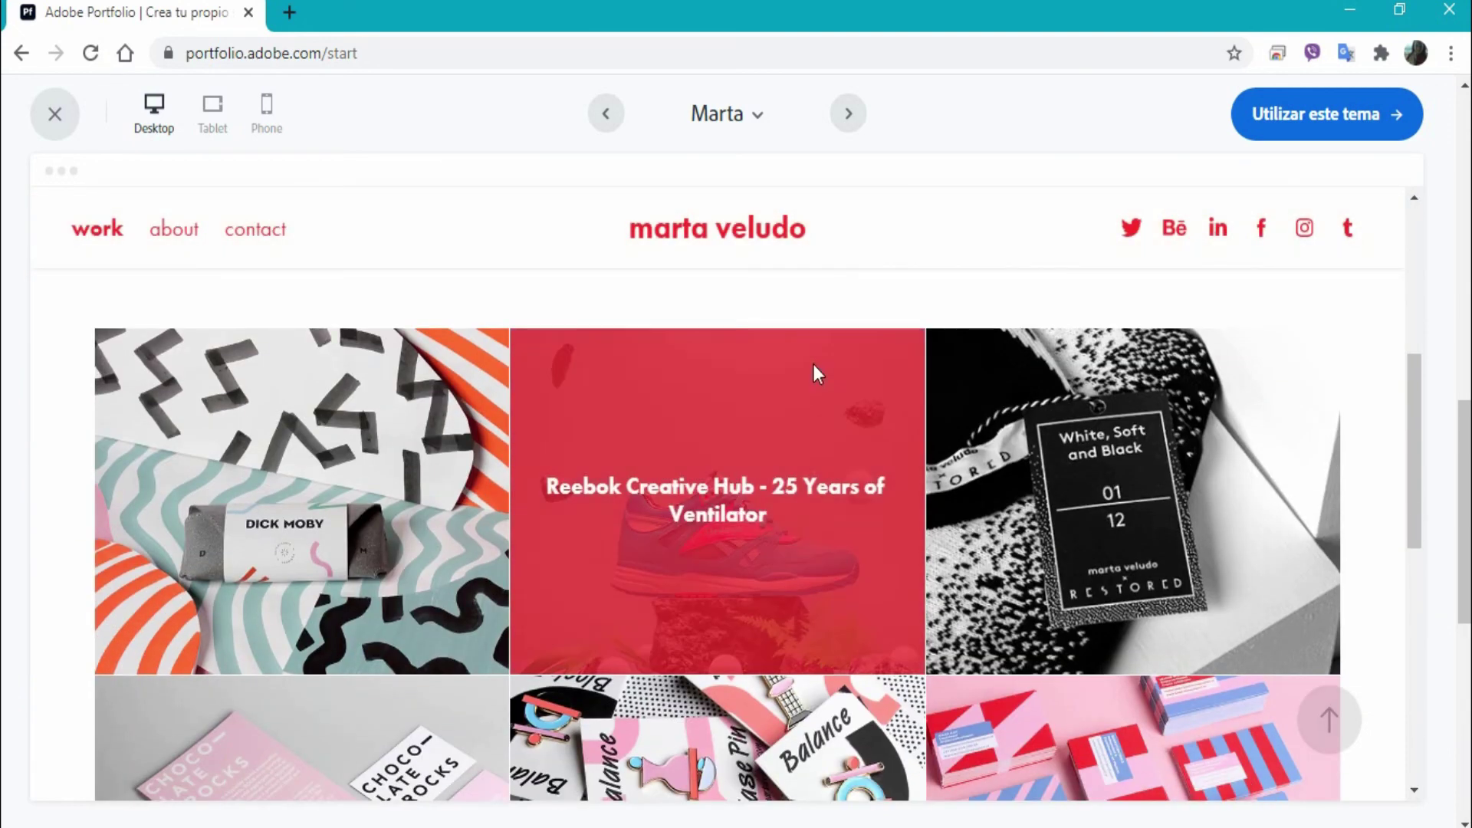
{"action": "scroll", "coordinate": [1018, 506], "scroll_direction": "down", "scroll_amount": 3}
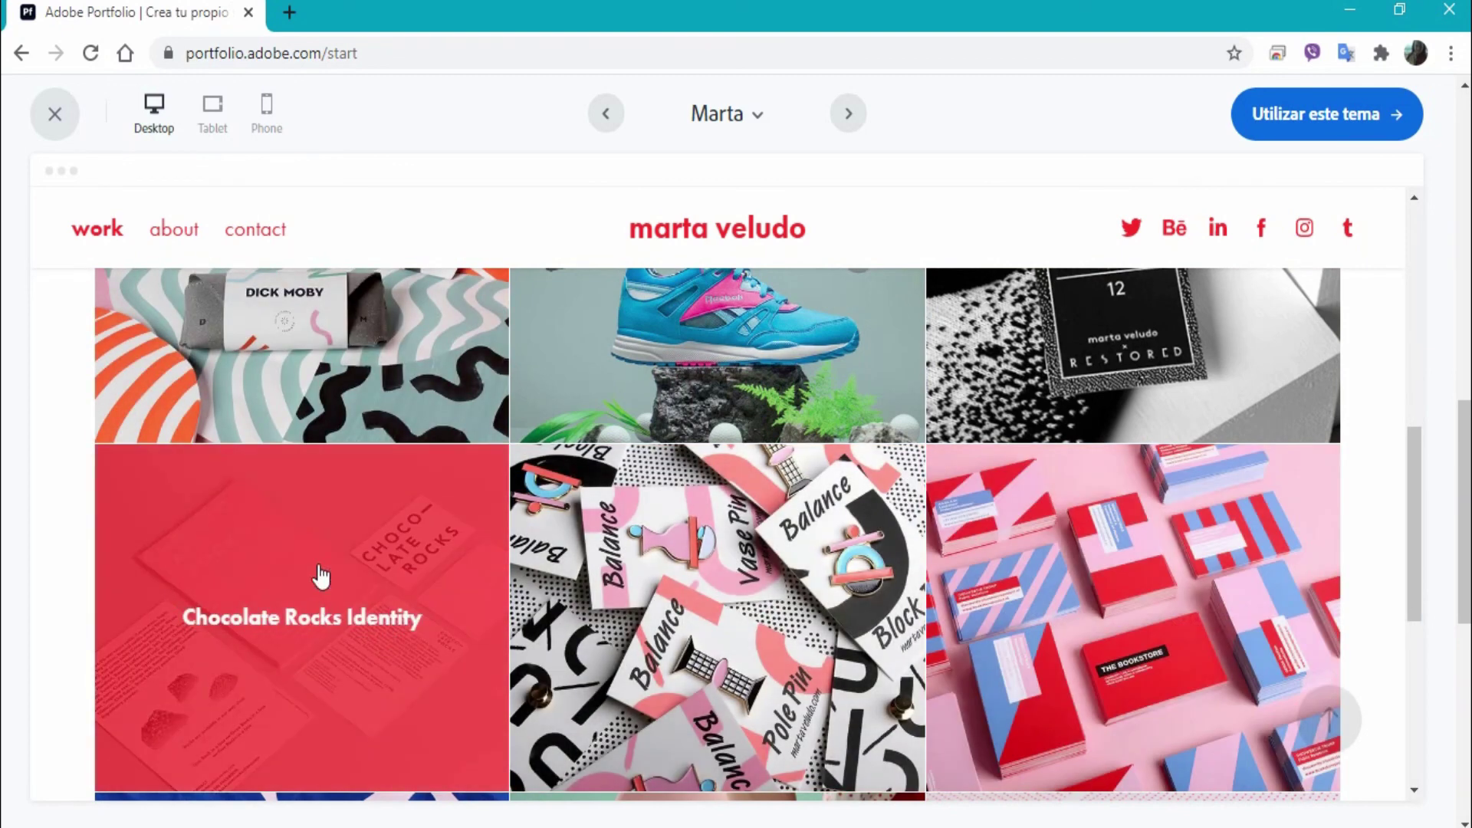
{"action": "scroll", "coordinate": [470, 503], "scroll_direction": "up", "scroll_amount": 3}
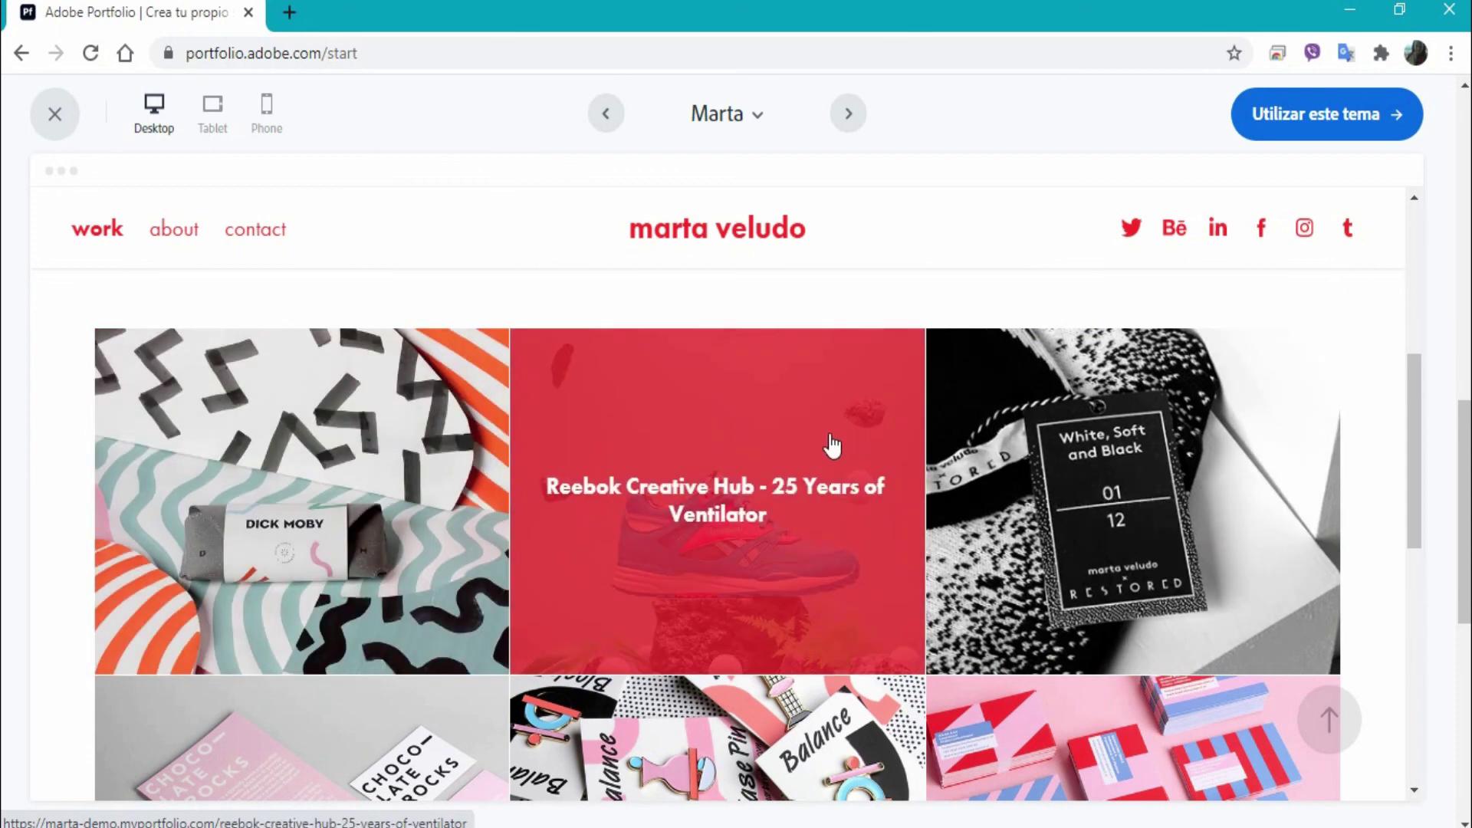
{"action": "scroll", "coordinate": [862, 521], "scroll_direction": "down", "scroll_amount": 3}
{"action": "scroll", "coordinate": [857, 524], "scroll_direction": "down", "scroll_amount": 7}
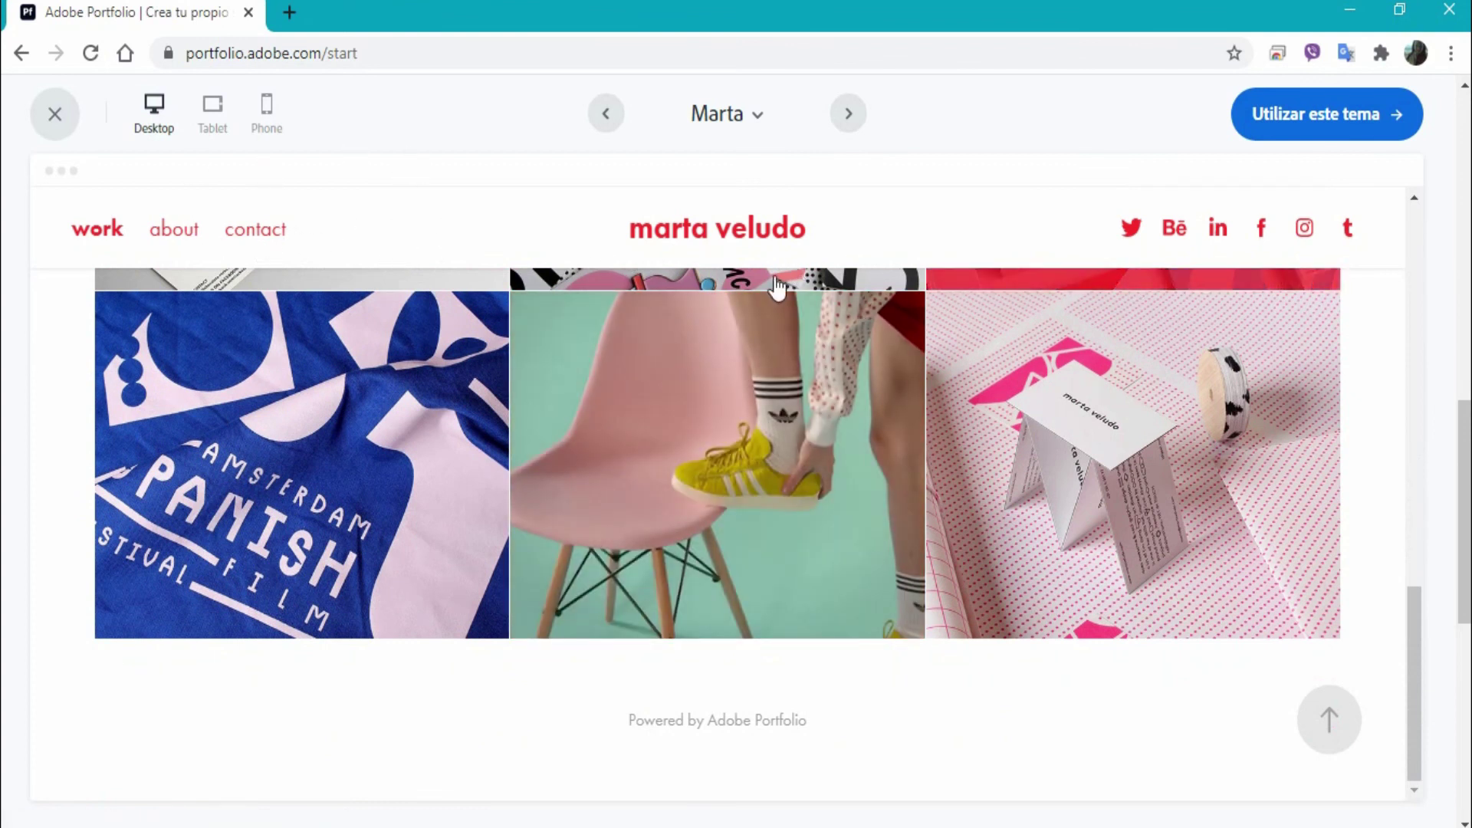
{"action": "scroll", "coordinate": [936, 368], "scroll_direction": "up", "scroll_amount": 2}
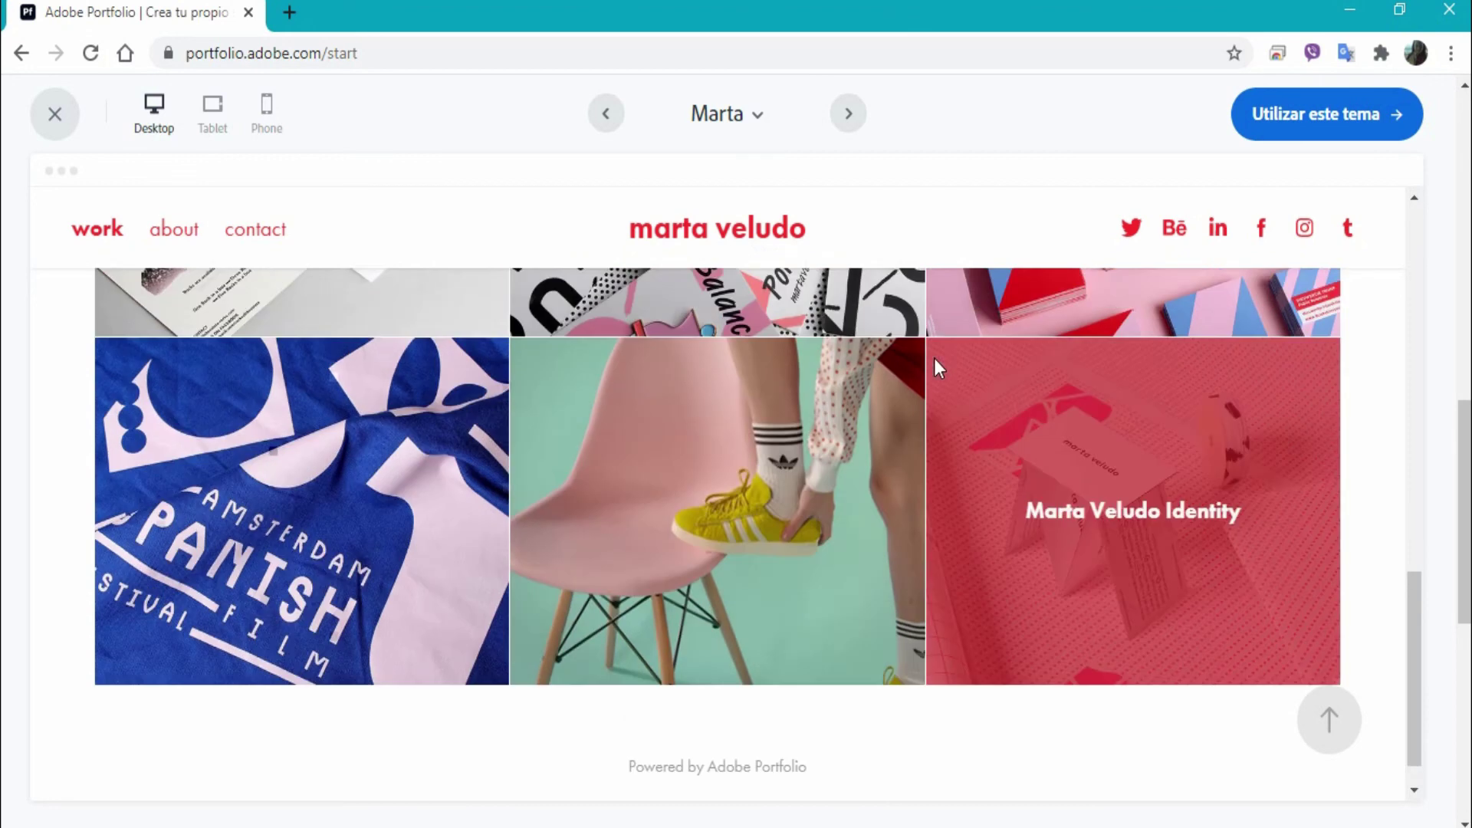
{"action": "scroll", "coordinate": [937, 371], "scroll_direction": "up", "scroll_amount": 8}
{"action": "scroll", "coordinate": [843, 425], "scroll_direction": "up", "scroll_amount": 4}
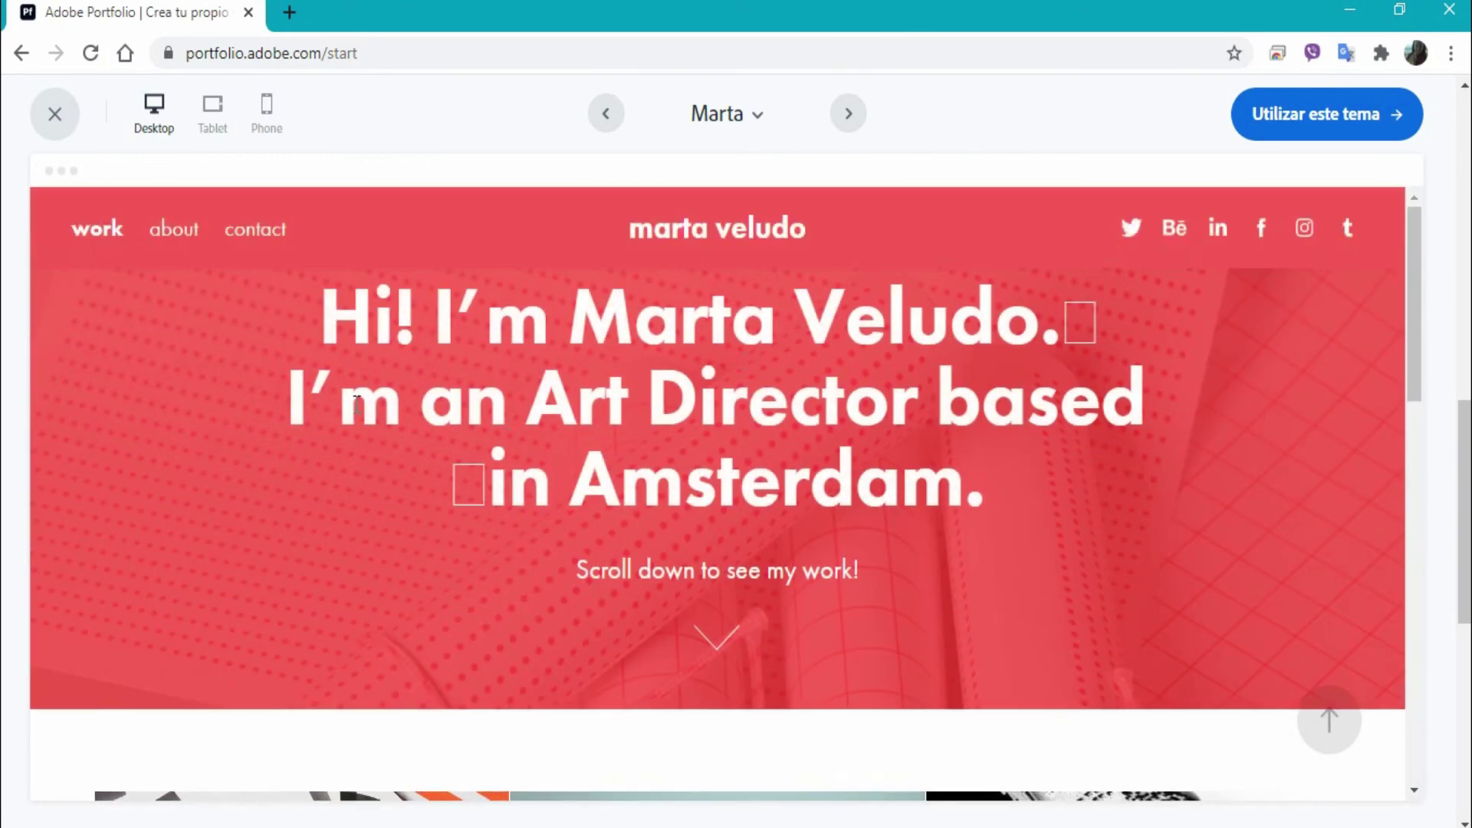
{"action": "scroll", "coordinate": [443, 341], "scroll_direction": "down", "scroll_amount": 5}
{"action": "scroll", "coordinate": [624, 397], "scroll_direction": "down", "scroll_amount": 2}
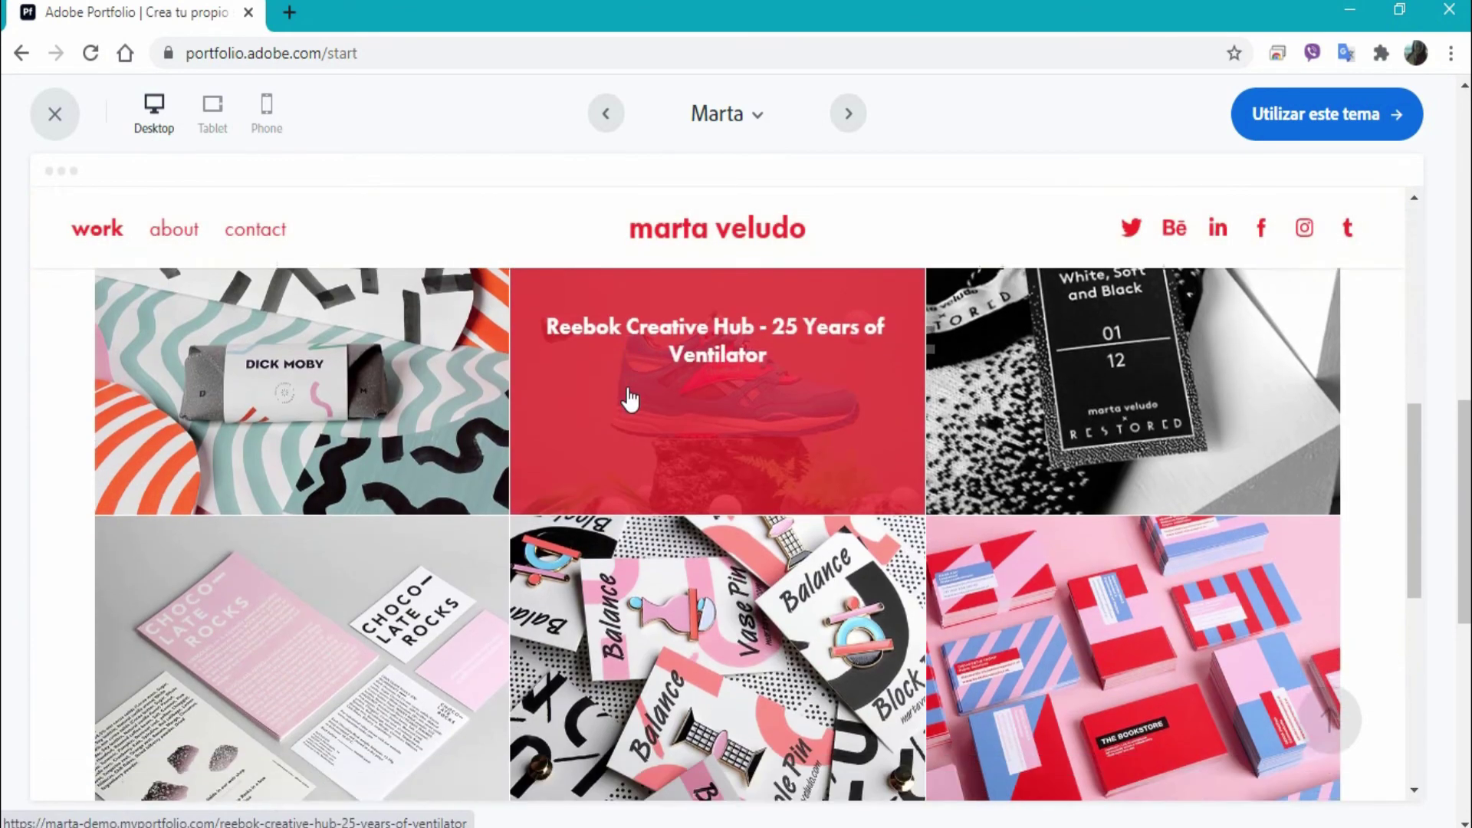
{"action": "scroll", "coordinate": [628, 397], "scroll_direction": "up", "scroll_amount": 8}
{"action": "scroll", "coordinate": [621, 395], "scroll_direction": "down", "scroll_amount": 5}
{"action": "scroll", "coordinate": [625, 388], "scroll_direction": "up", "scroll_amount": 5}
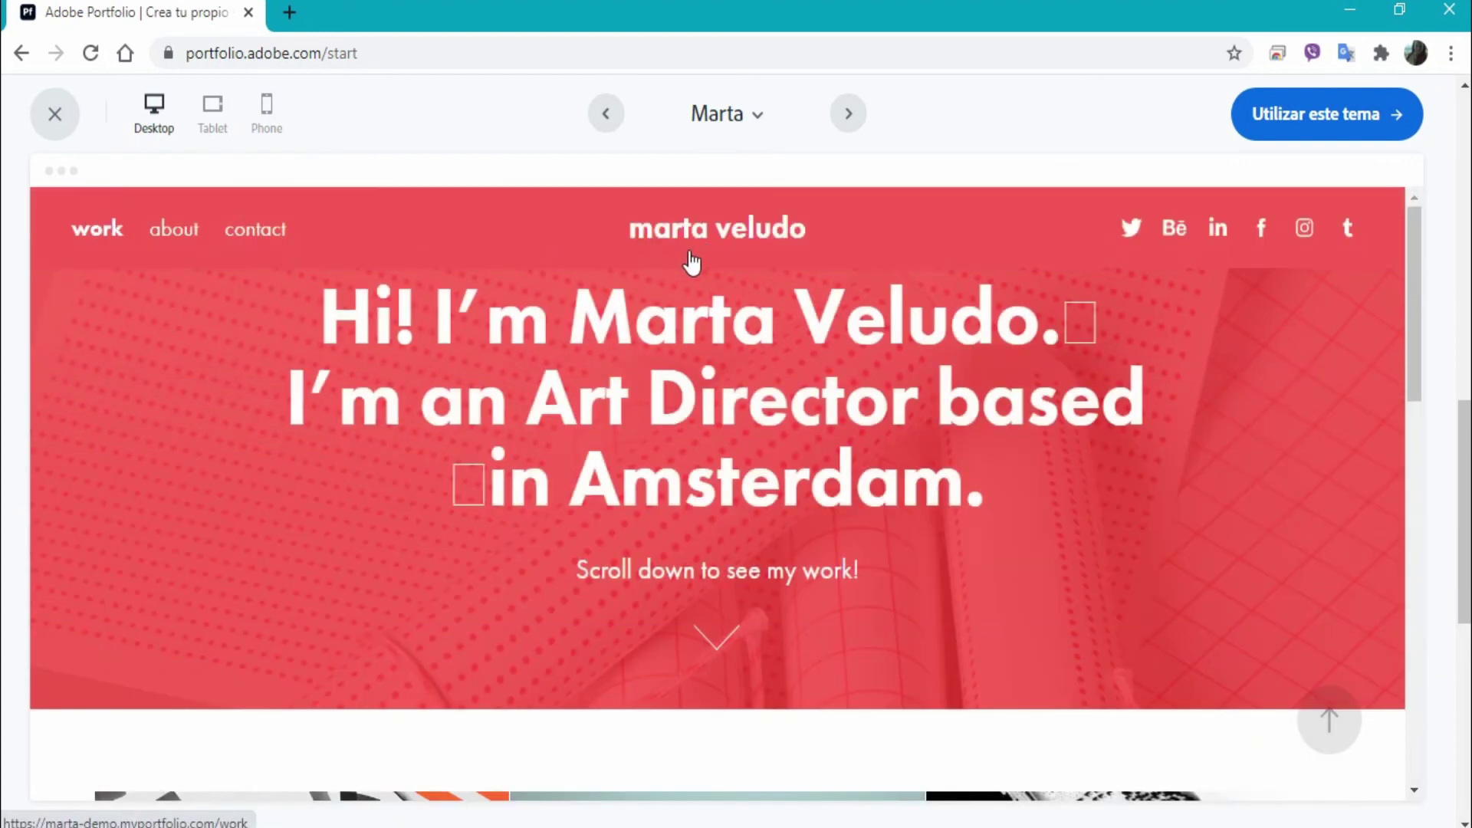
{"action": "scroll", "coordinate": [977, 257], "scroll_direction": "down", "scroll_amount": 5}
{"action": "scroll", "coordinate": [913, 339], "scroll_direction": "up", "scroll_amount": 5}
{"action": "scroll", "coordinate": [913, 339], "scroll_direction": "down", "scroll_amount": 5}
{"action": "scroll", "coordinate": [895, 418], "scroll_direction": "down", "scroll_amount": 3}
{"action": "scroll", "coordinate": [894, 418], "scroll_direction": "up", "scroll_amount": 5}
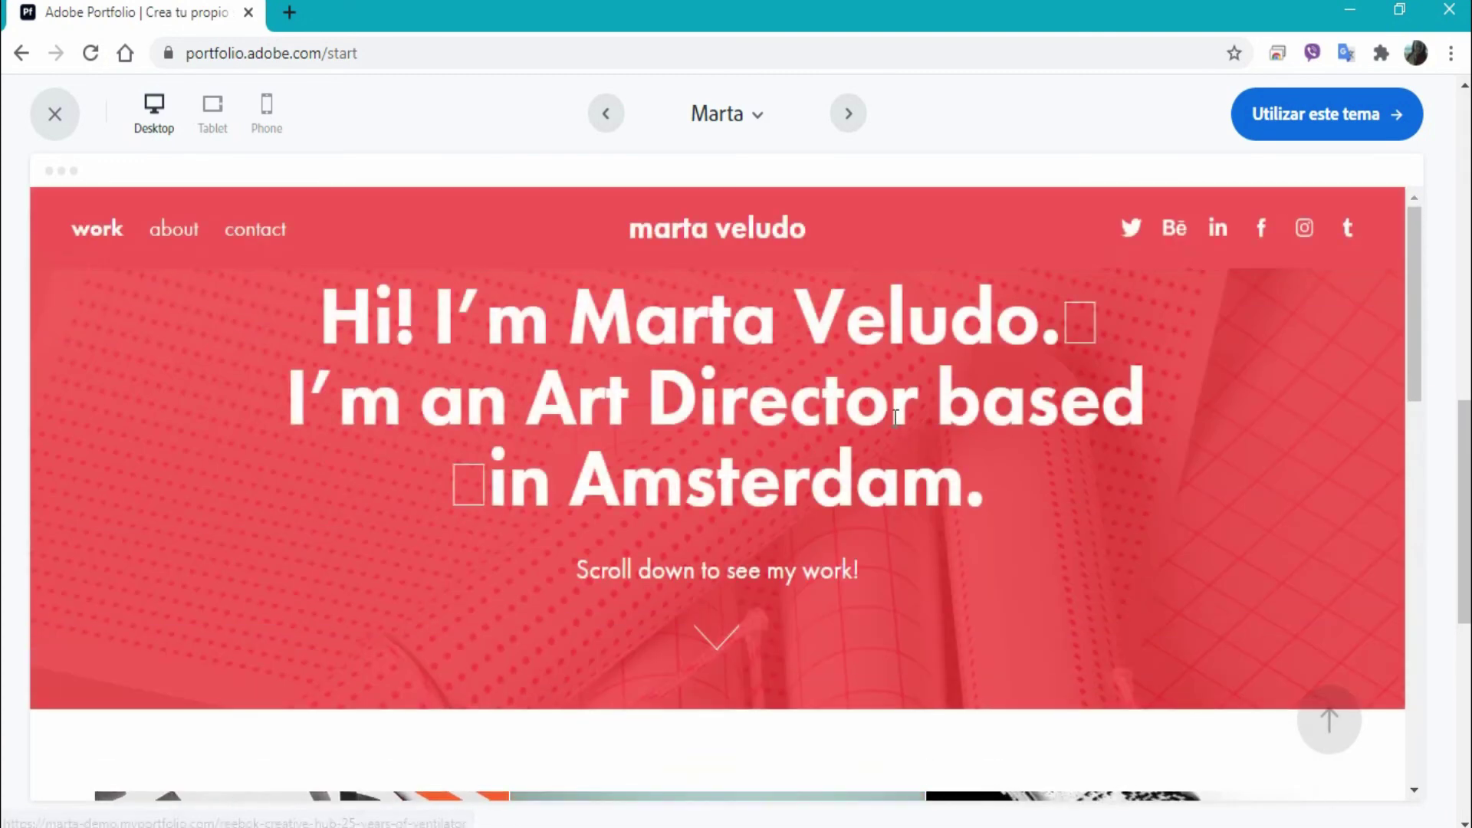
{"action": "scroll", "coordinate": [896, 418], "scroll_direction": "down", "scroll_amount": 5}
{"action": "scroll", "coordinate": [897, 421], "scroll_direction": "down", "scroll_amount": 5}
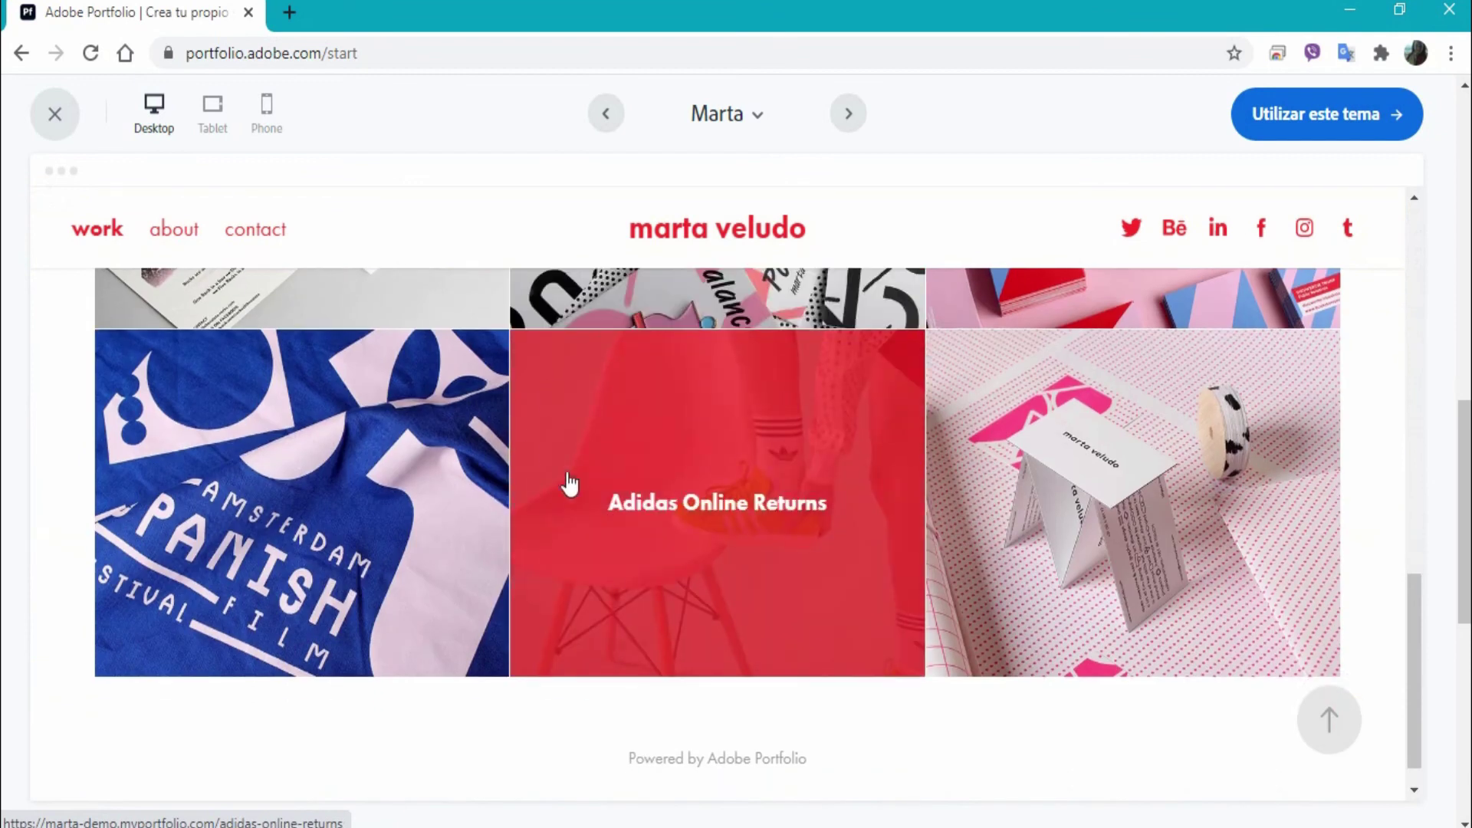
{"action": "scroll", "coordinate": [674, 486], "scroll_direction": "down", "scroll_amount": 1}
{"action": "left_click", "coordinate": [218, 123]}
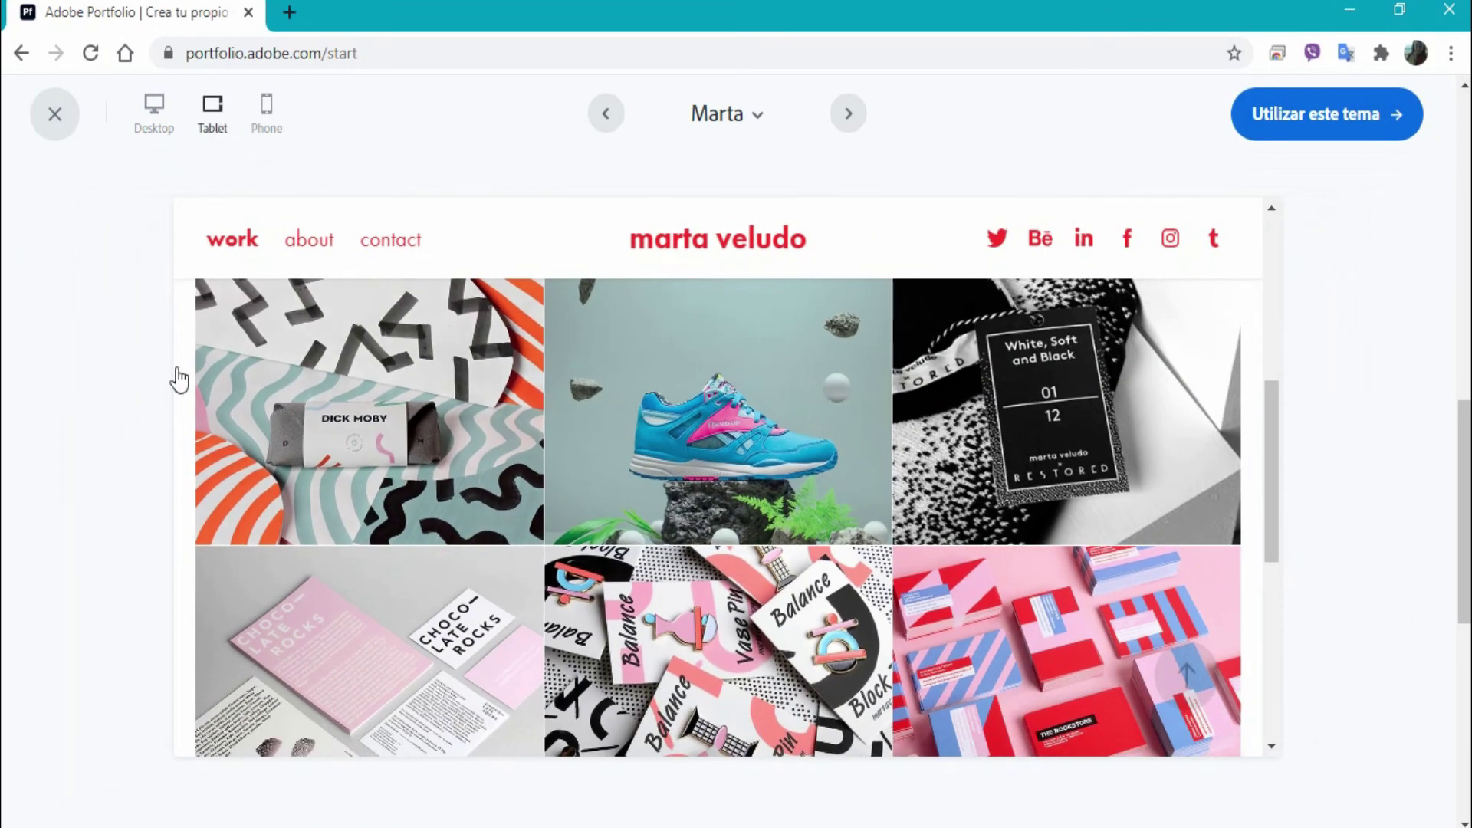
{"action": "left_click", "coordinate": [268, 123]}
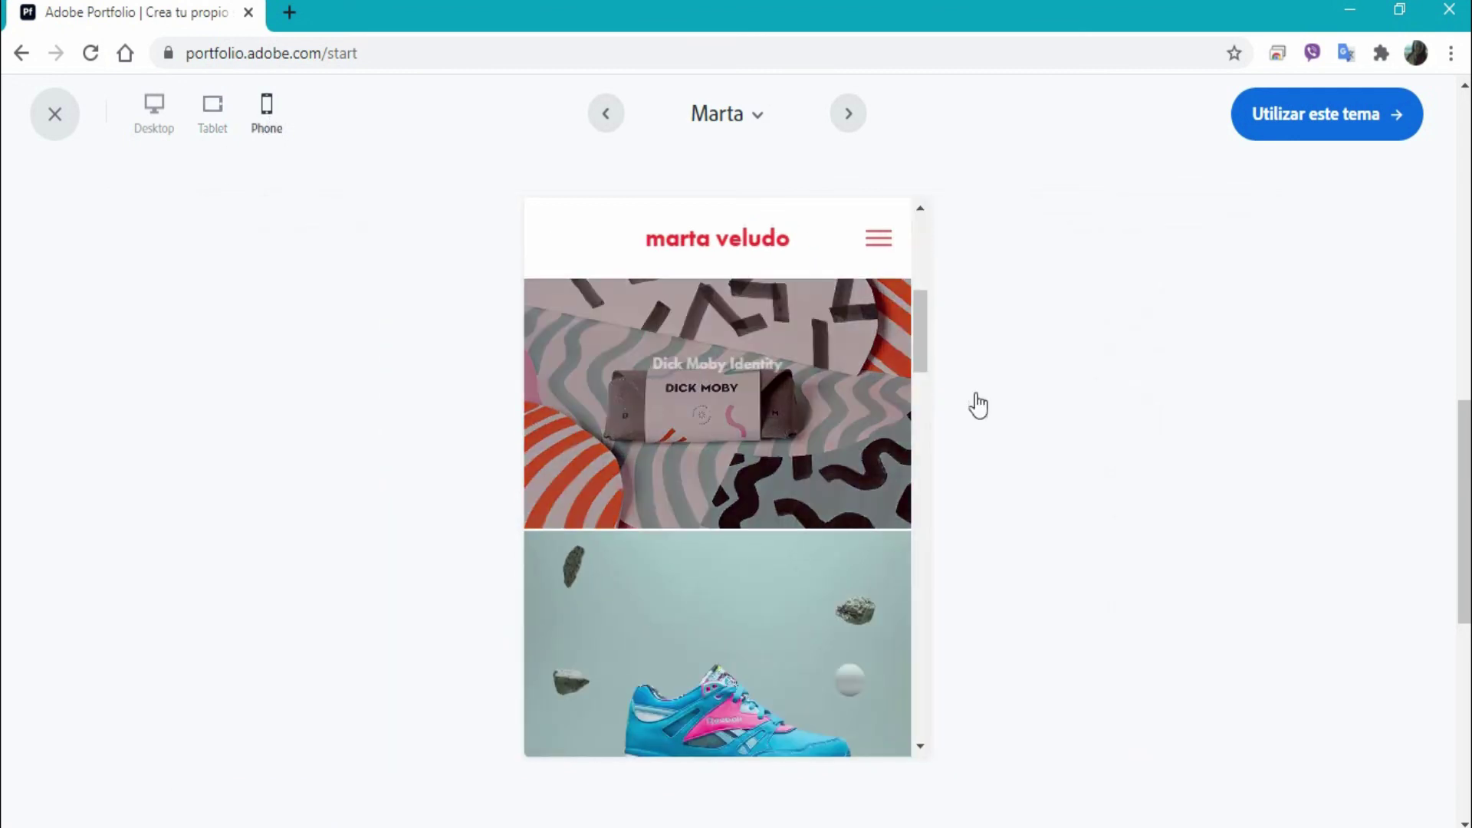
{"action": "left_click", "coordinate": [876, 244]}
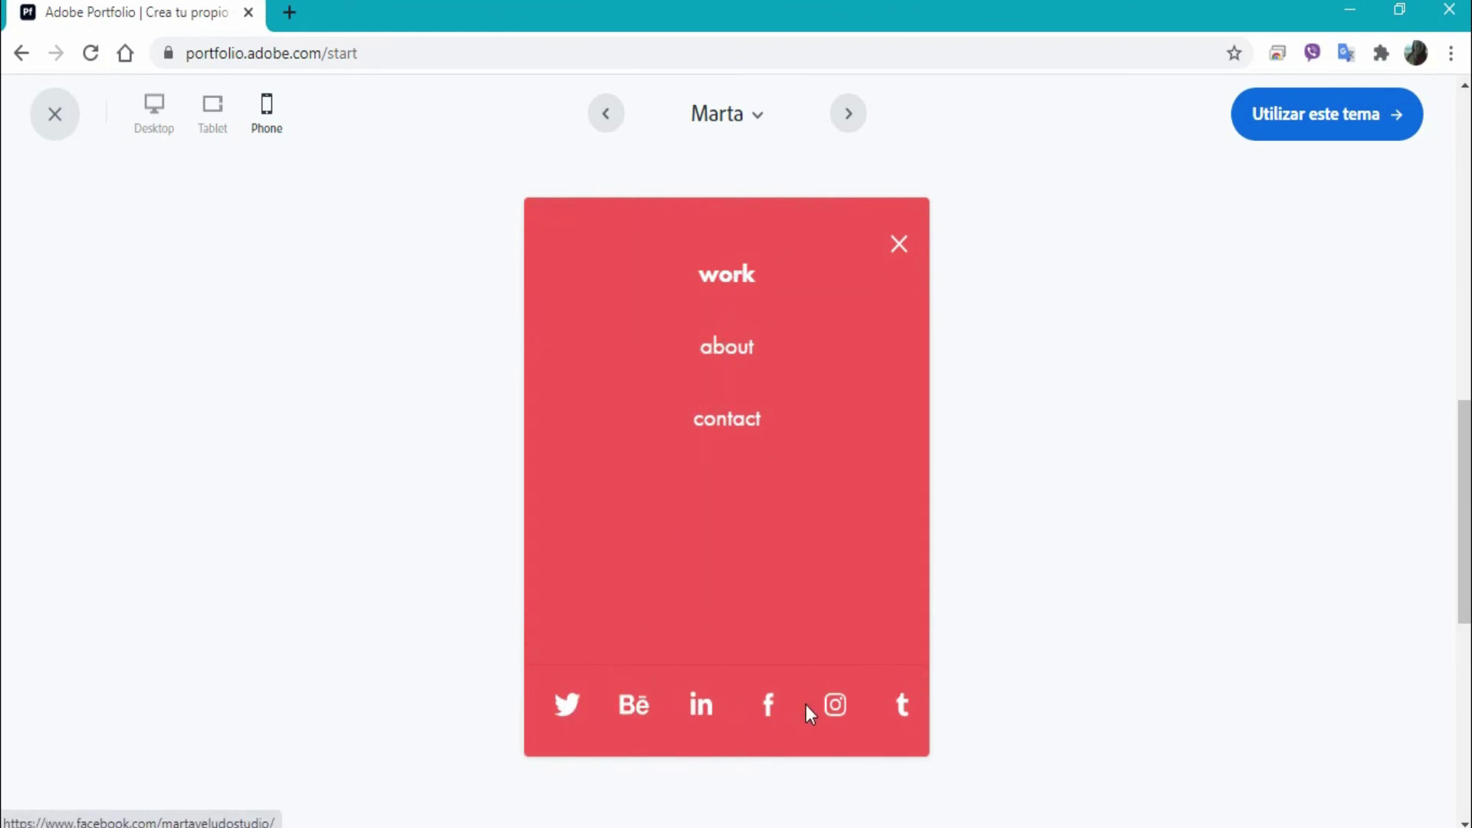
{"action": "left_click", "coordinate": [900, 244]}
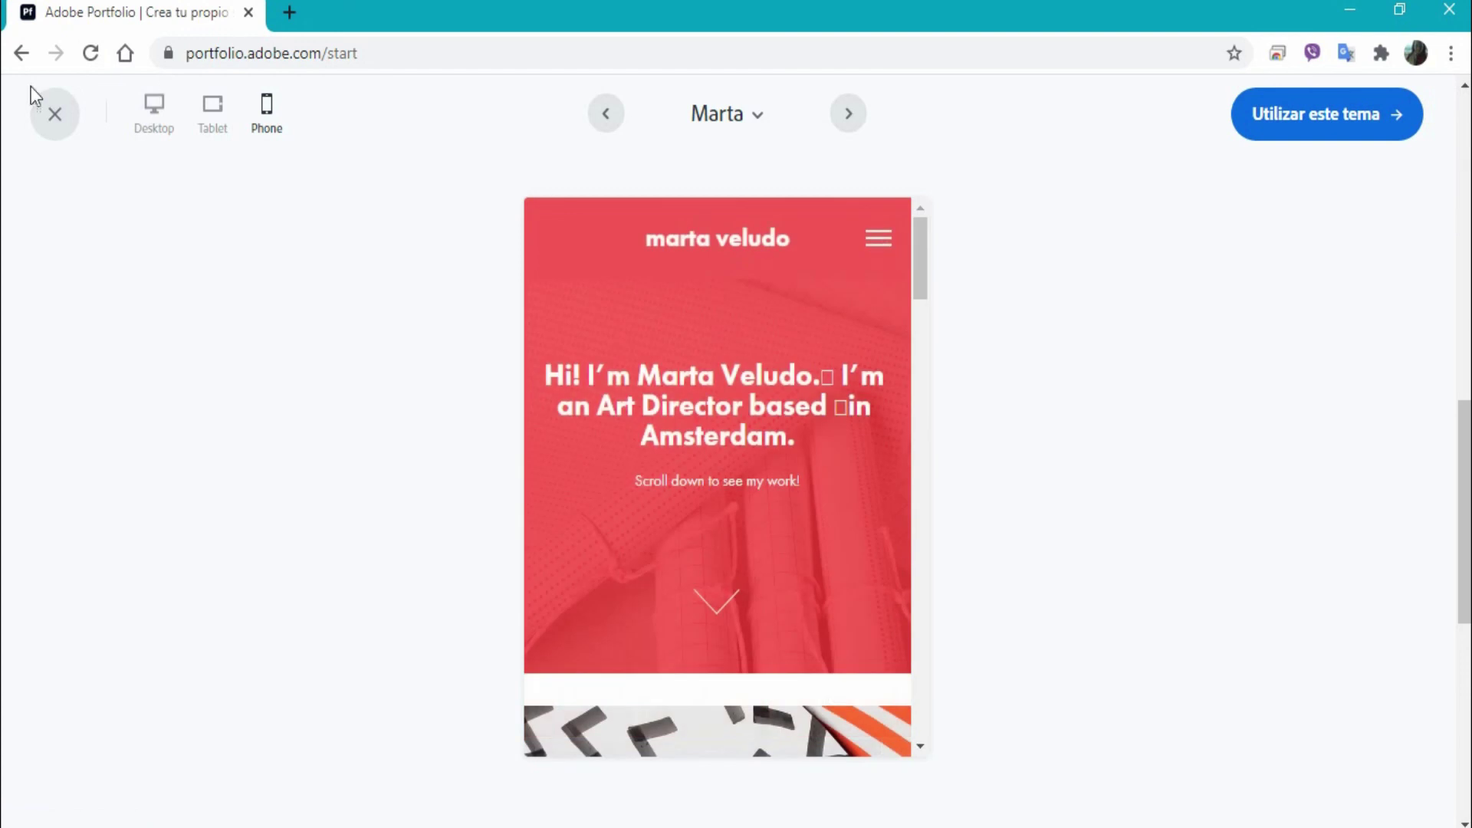
{"action": "left_click", "coordinate": [151, 112]}
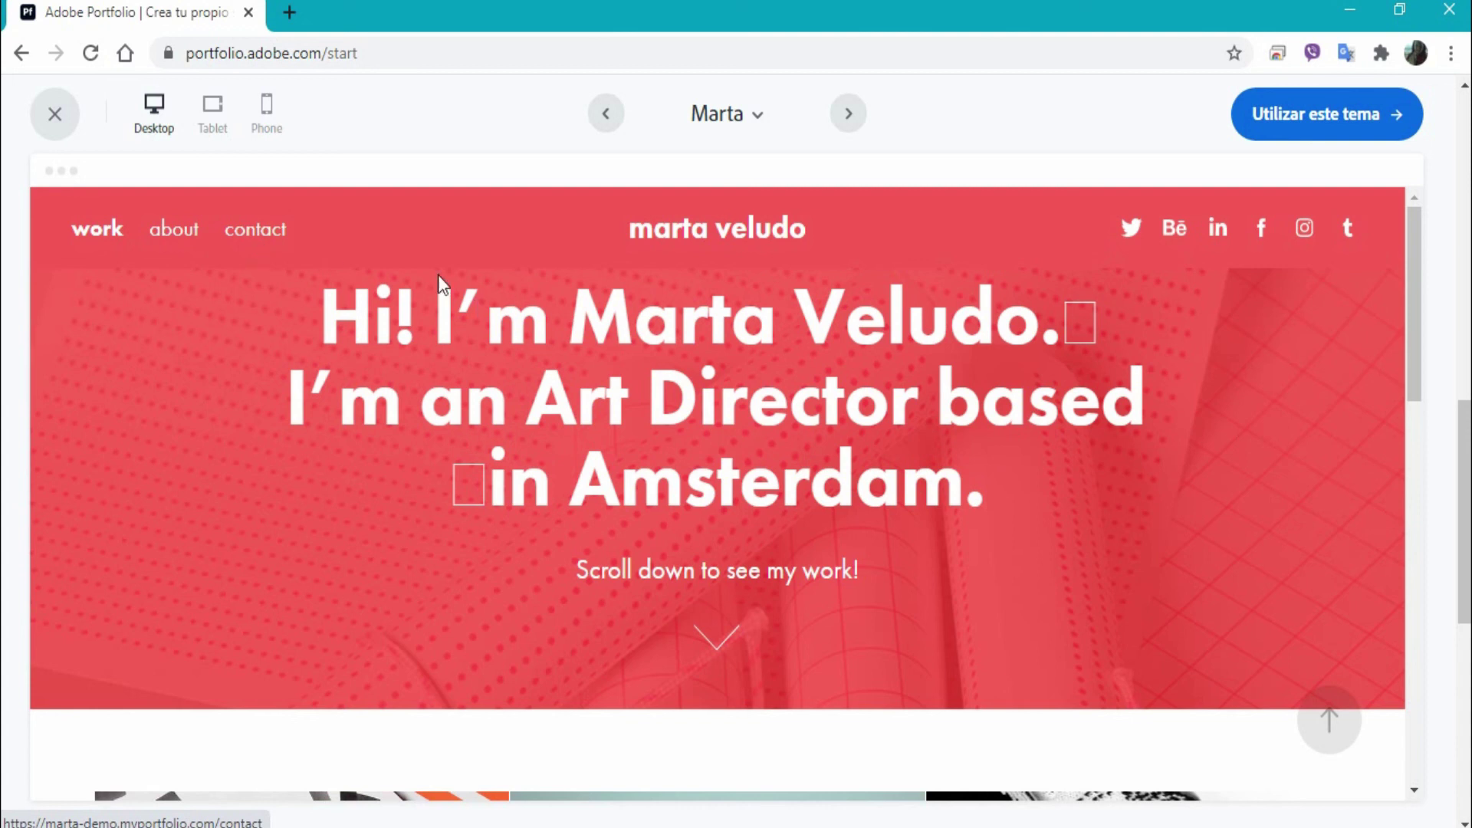
Step: Go to Marta's contact page and view its Name, Email Address and Message form with Submit
{"action": "left_click", "coordinate": [245, 230]}
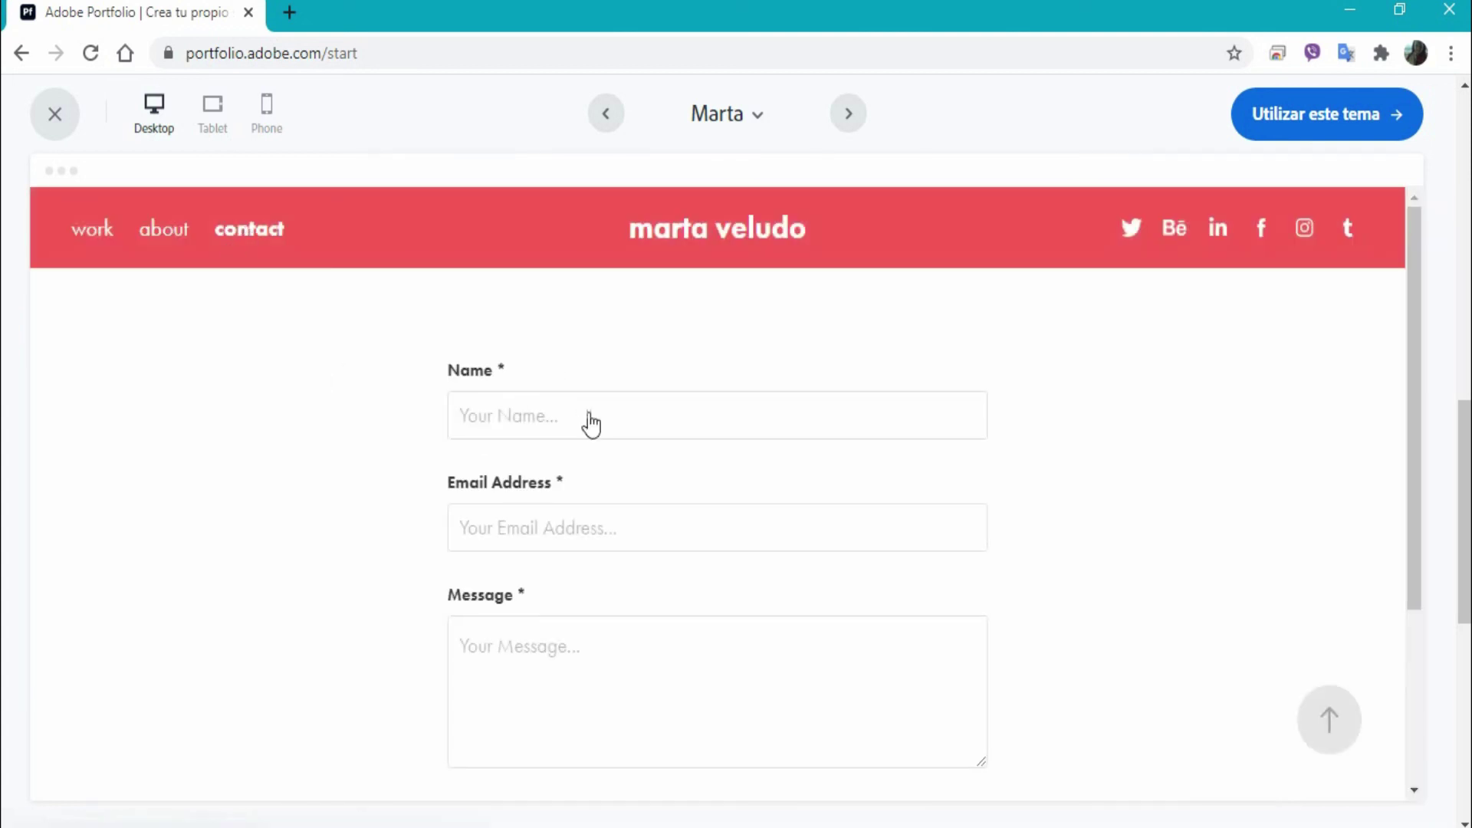
{"action": "scroll", "coordinate": [575, 427], "scroll_direction": "down", "scroll_amount": 3}
{"action": "scroll", "coordinate": [574, 428], "scroll_direction": "up", "scroll_amount": 3}
{"action": "scroll", "coordinate": [690, 495], "scroll_direction": "down", "scroll_amount": 3}
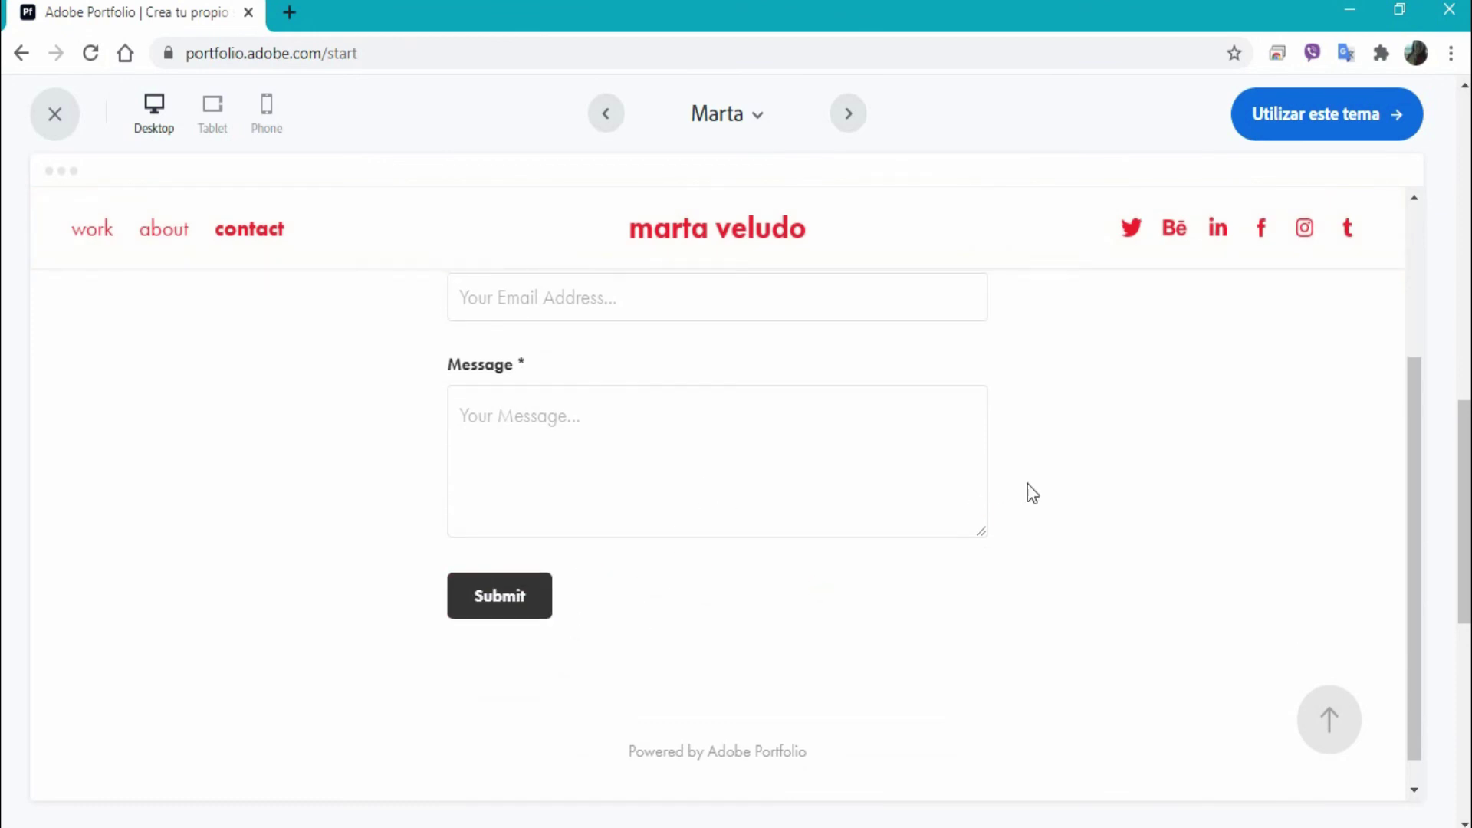
{"action": "scroll", "coordinate": [1028, 493], "scroll_direction": "up", "scroll_amount": 3}
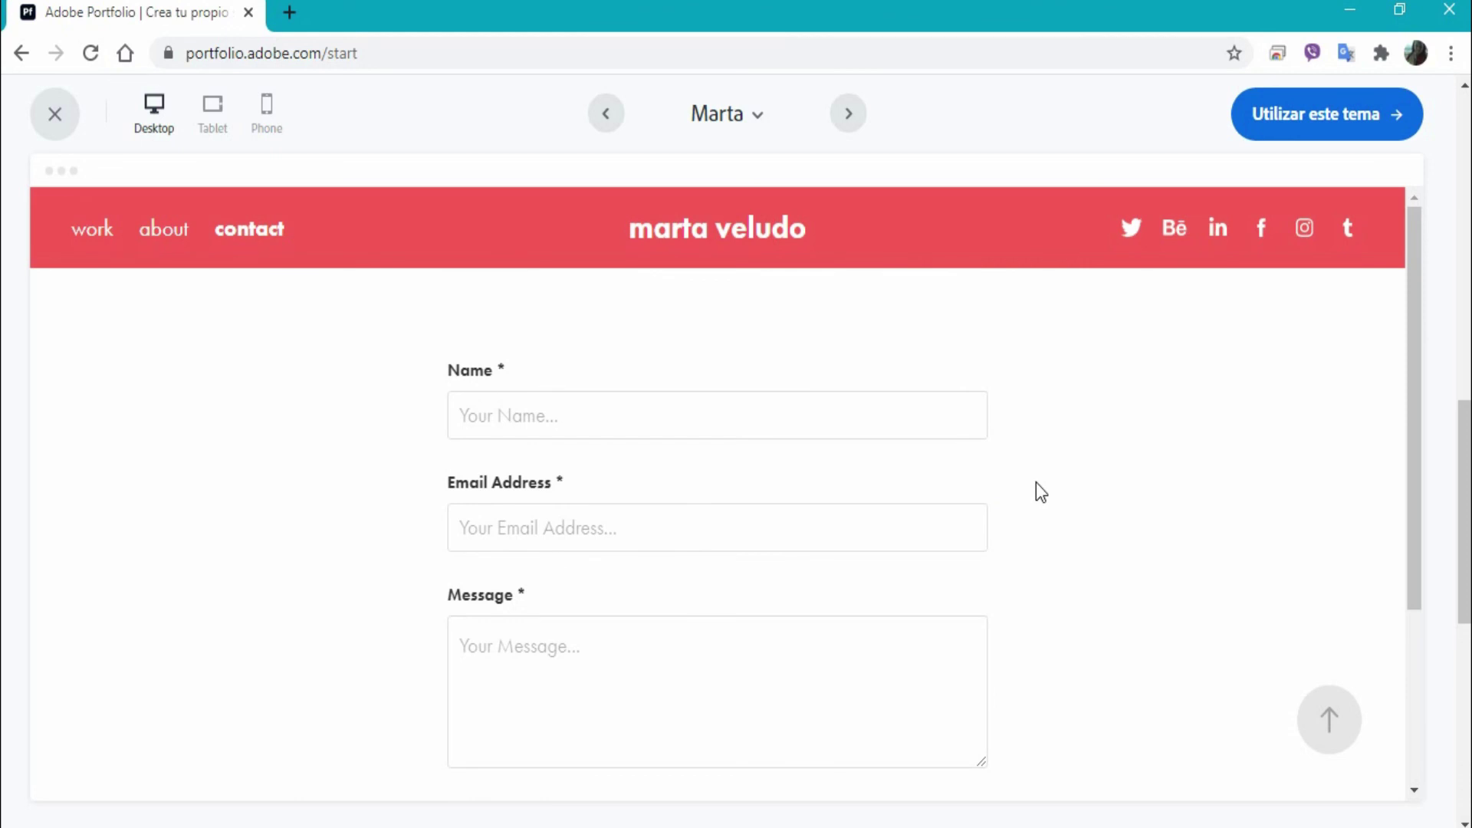
{"action": "scroll", "coordinate": [1242, 490], "scroll_direction": "down", "scroll_amount": 3}
{"action": "scroll", "coordinate": [1239, 499], "scroll_direction": "up", "scroll_amount": 3}
{"action": "left_click", "coordinate": [164, 238]}
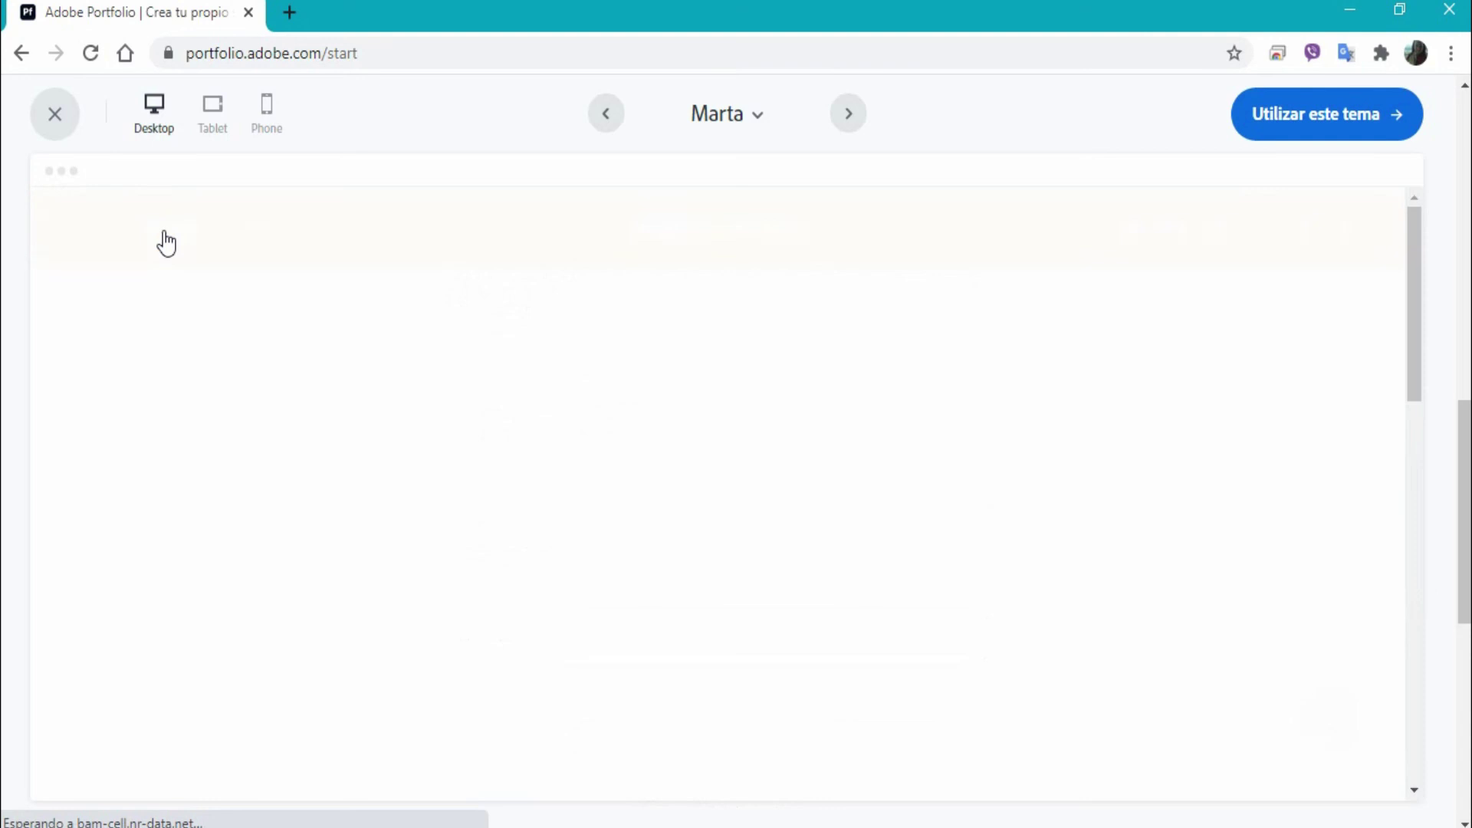
{"action": "scroll", "coordinate": [897, 614], "scroll_direction": "down", "scroll_amount": 5}
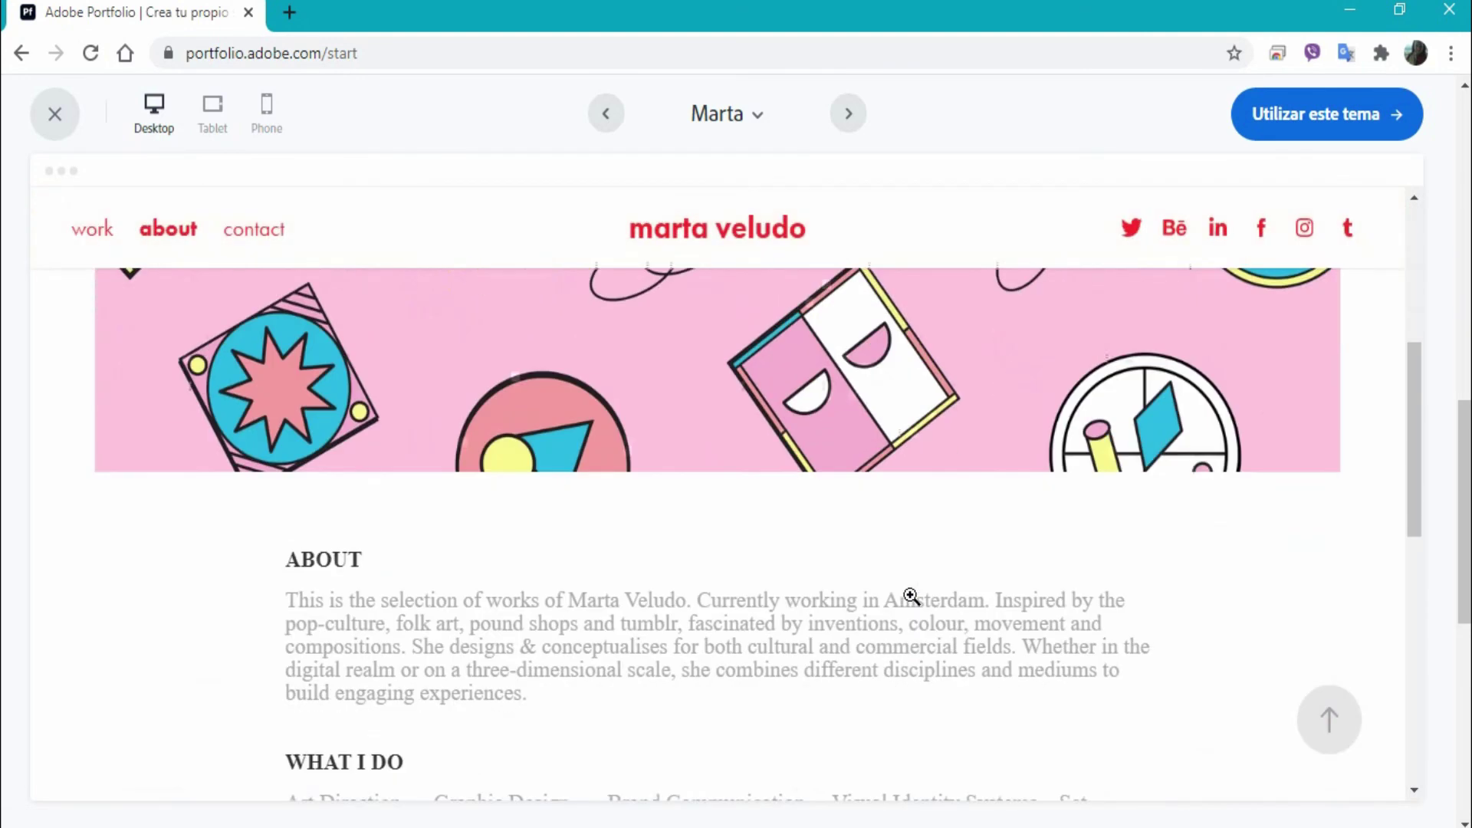
{"action": "scroll", "coordinate": [914, 597], "scroll_direction": "down", "scroll_amount": 5}
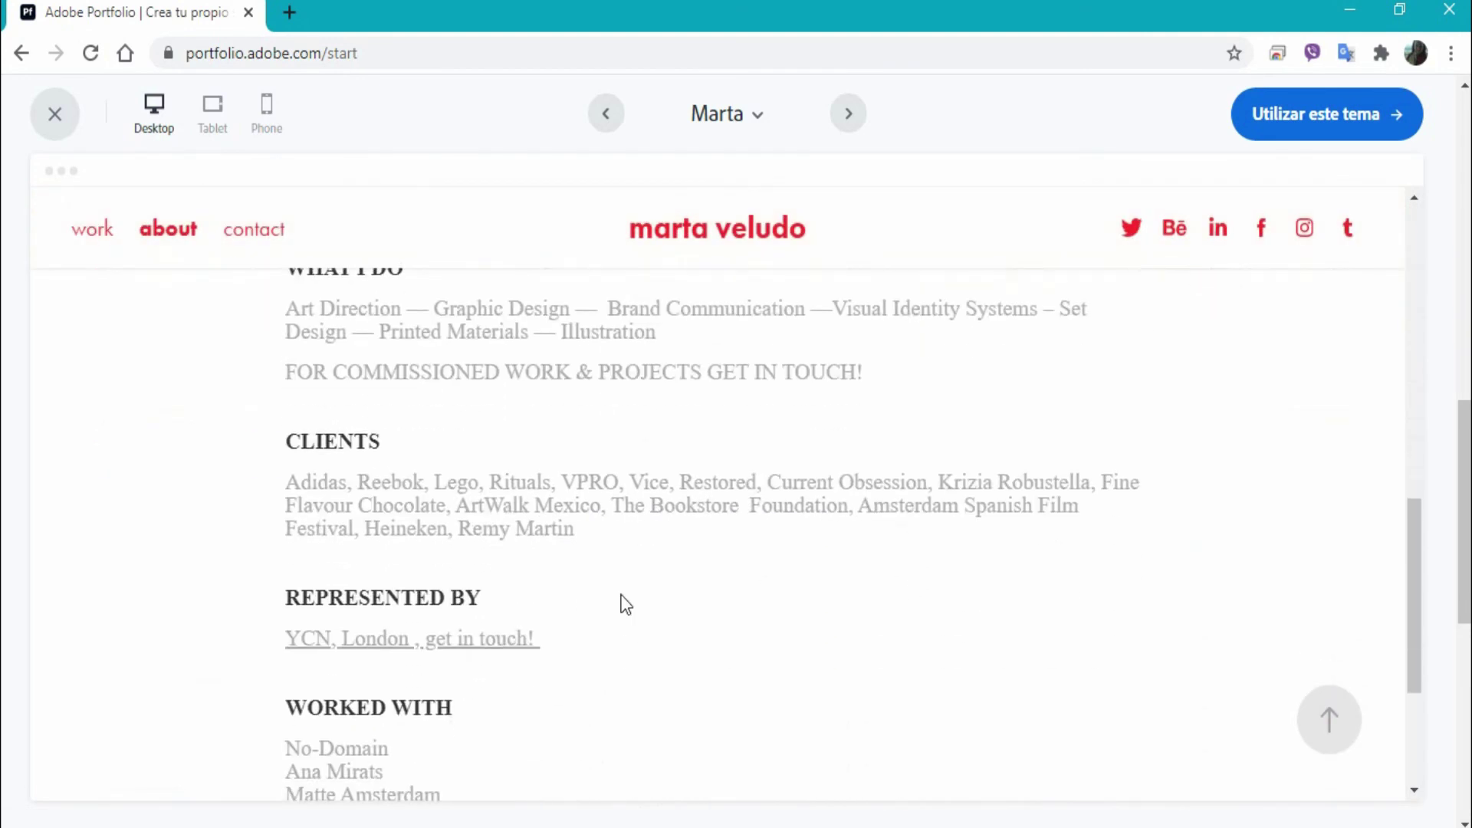
{"action": "scroll", "coordinate": [664, 621], "scroll_direction": "up", "scroll_amount": 10}
{"action": "scroll", "coordinate": [933, 476], "scroll_direction": "up", "scroll_amount": 3}
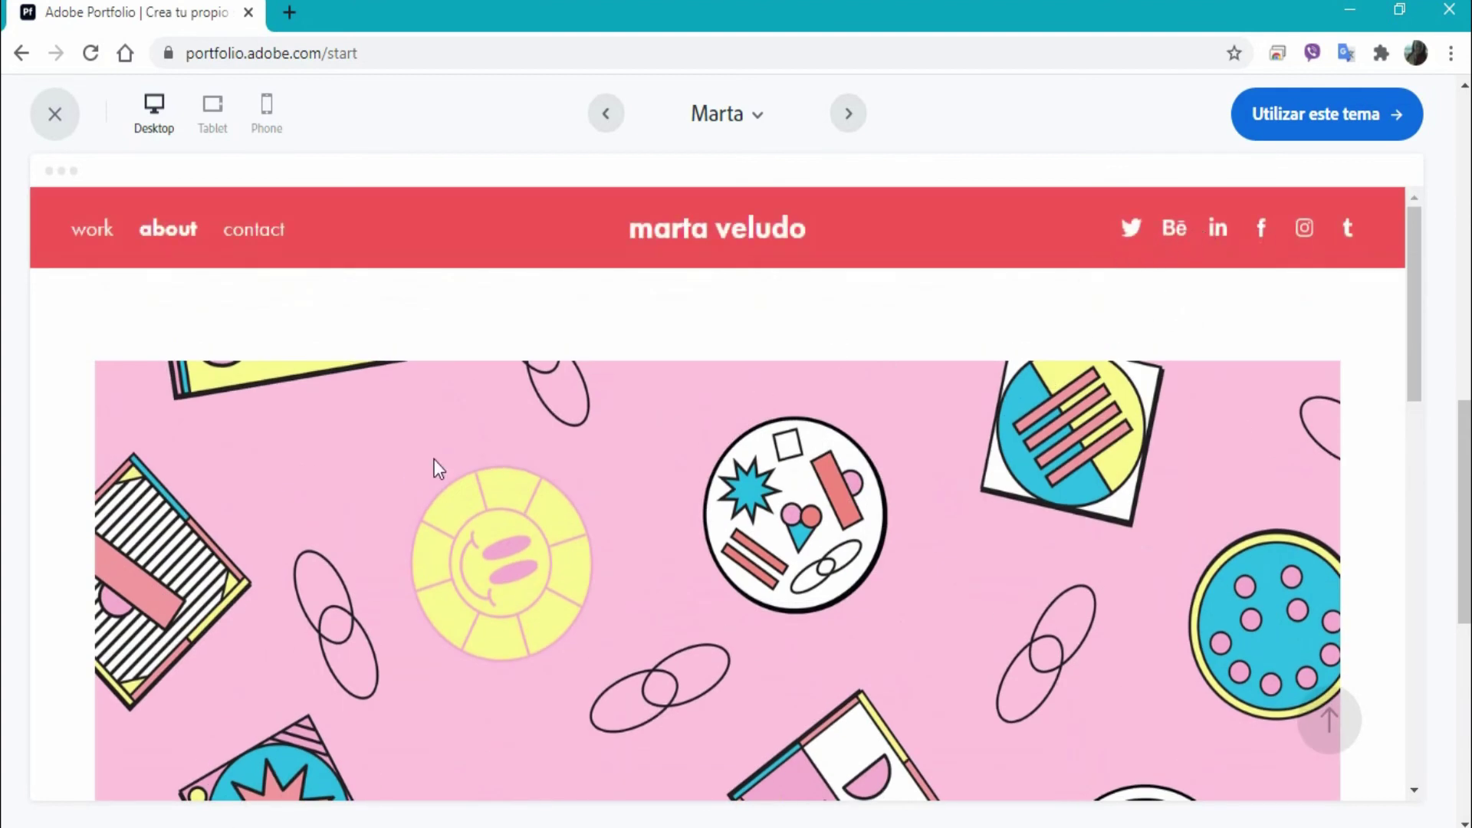
{"action": "scroll", "coordinate": [956, 463], "scroll_direction": "down", "scroll_amount": 3}
{"action": "scroll", "coordinate": [861, 529], "scroll_direction": "down", "scroll_amount": 3}
{"action": "scroll", "coordinate": [949, 503], "scroll_direction": "down", "scroll_amount": 3}
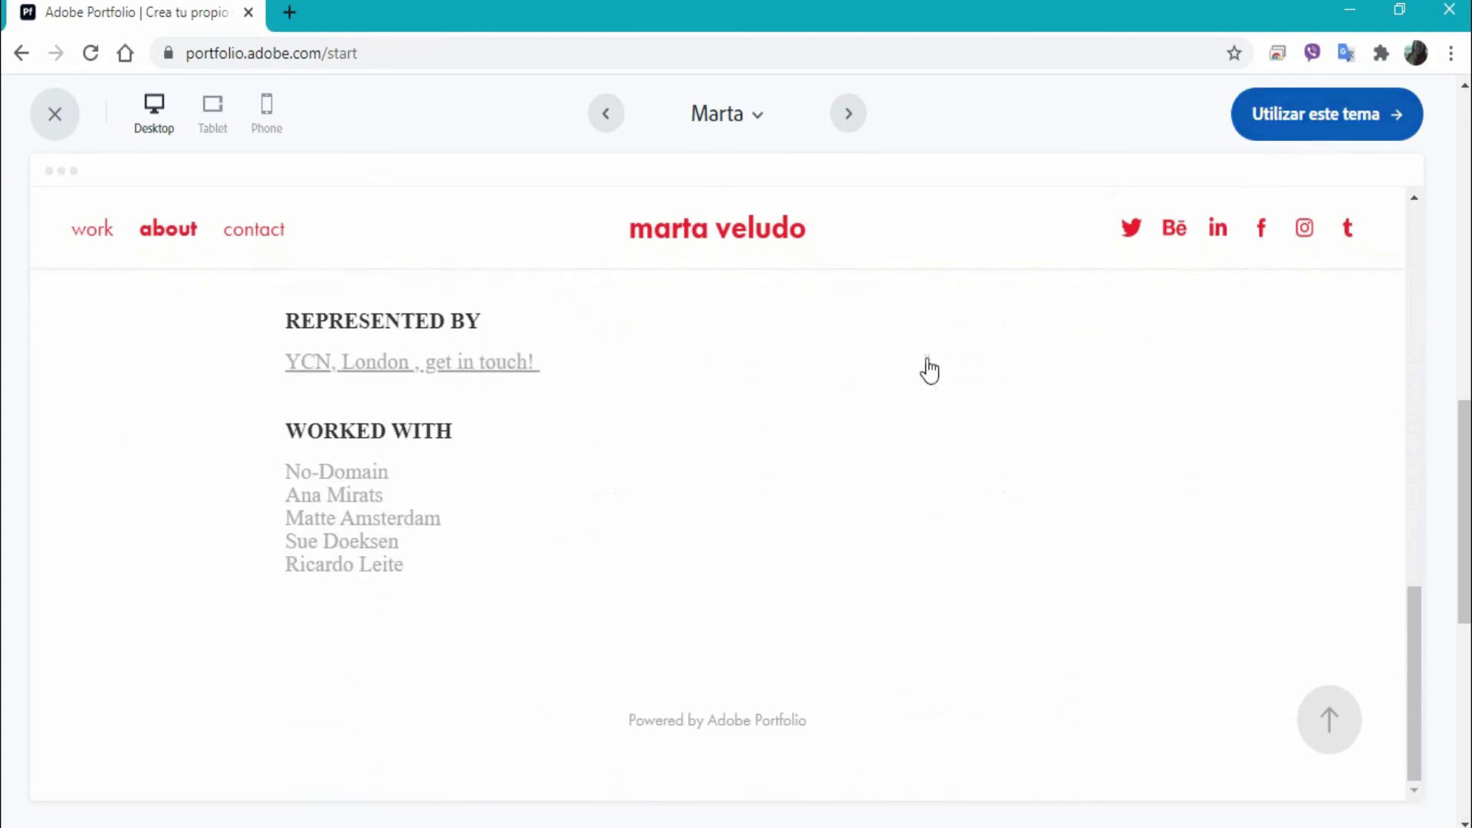
{"action": "scroll", "coordinate": [707, 589], "scroll_direction": "up", "scroll_amount": 5}
{"action": "scroll", "coordinate": [708, 589], "scroll_direction": "up", "scroll_amount": 4}
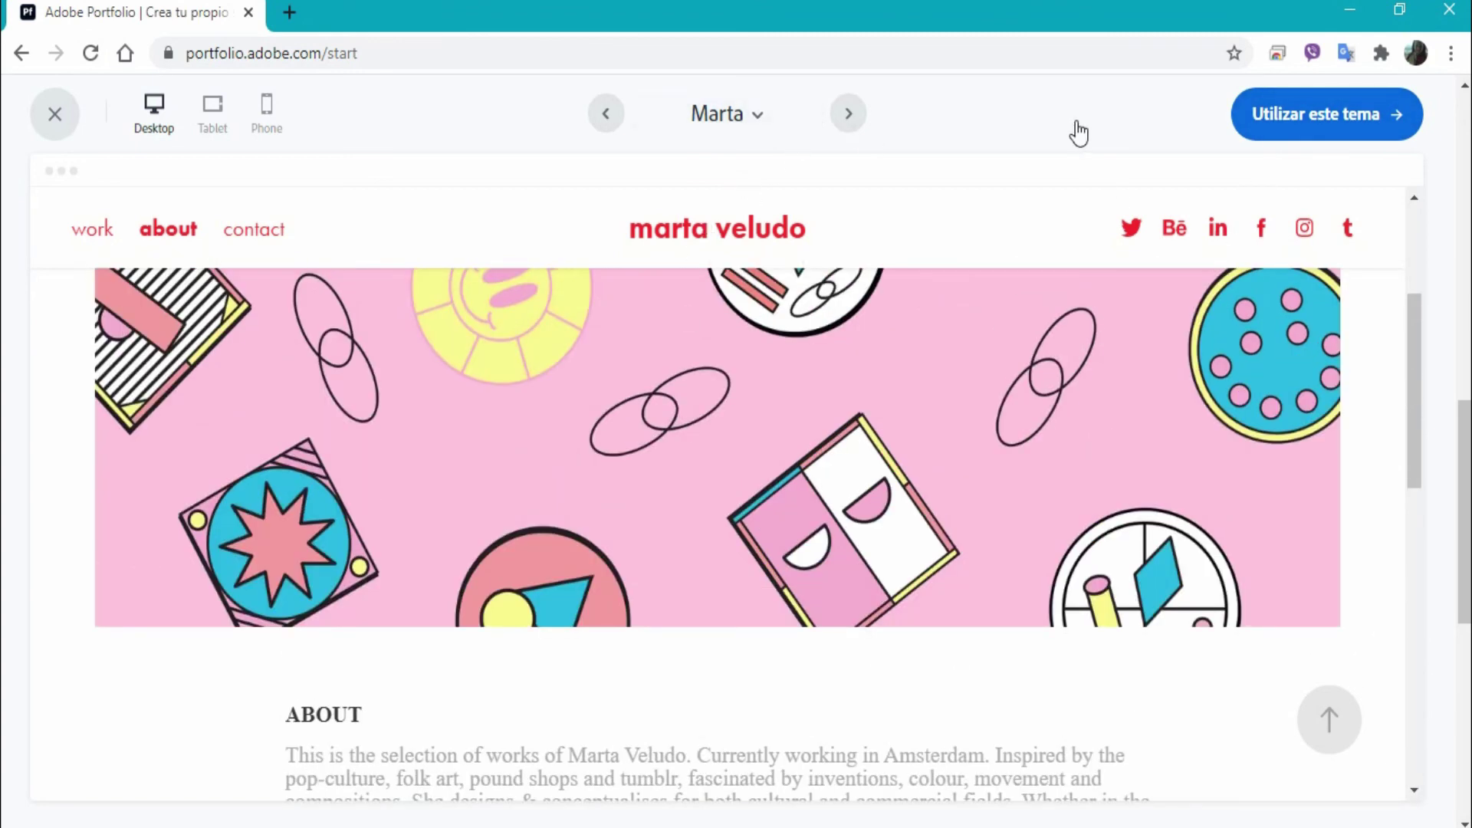
Step: Reselect Marta from the theme list and apply it with Utilizar este tema
{"action": "left_click", "coordinate": [762, 121]}
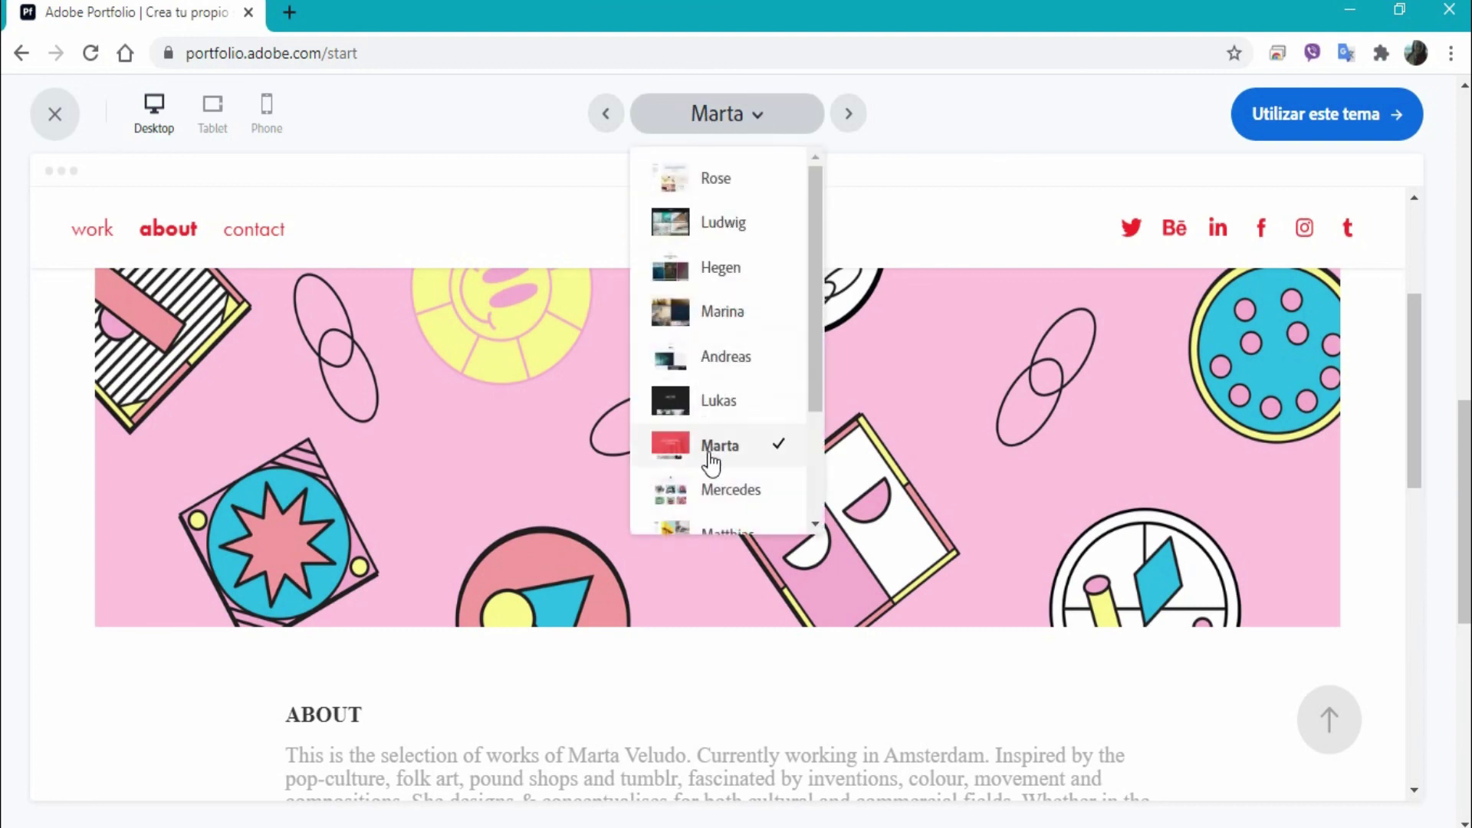
{"action": "scroll", "coordinate": [723, 368], "scroll_direction": "down", "scroll_amount": 2}
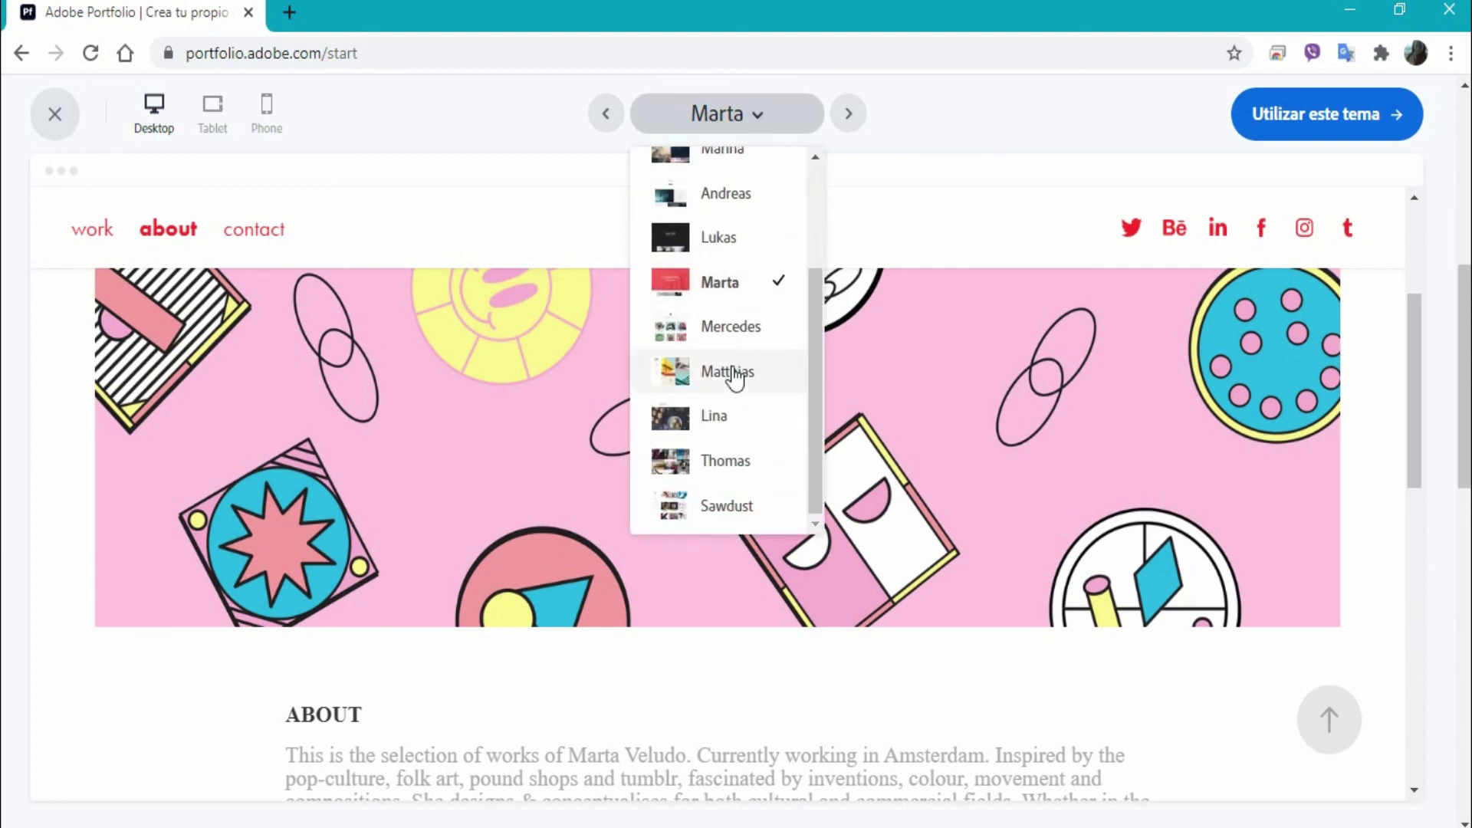
{"action": "scroll", "coordinate": [733, 376], "scroll_direction": "up", "scroll_amount": 2}
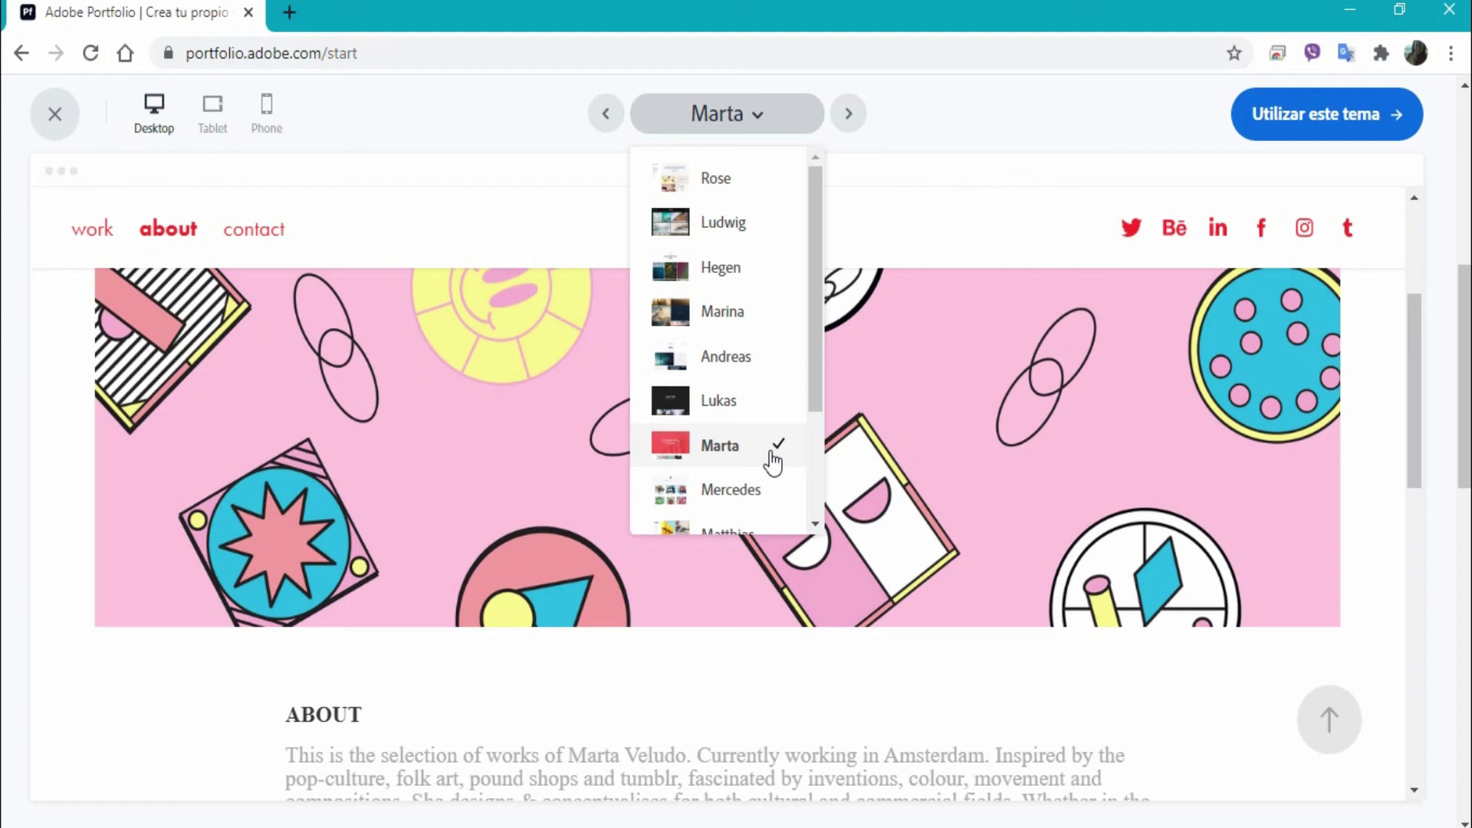
{"action": "left_click", "coordinate": [773, 461]}
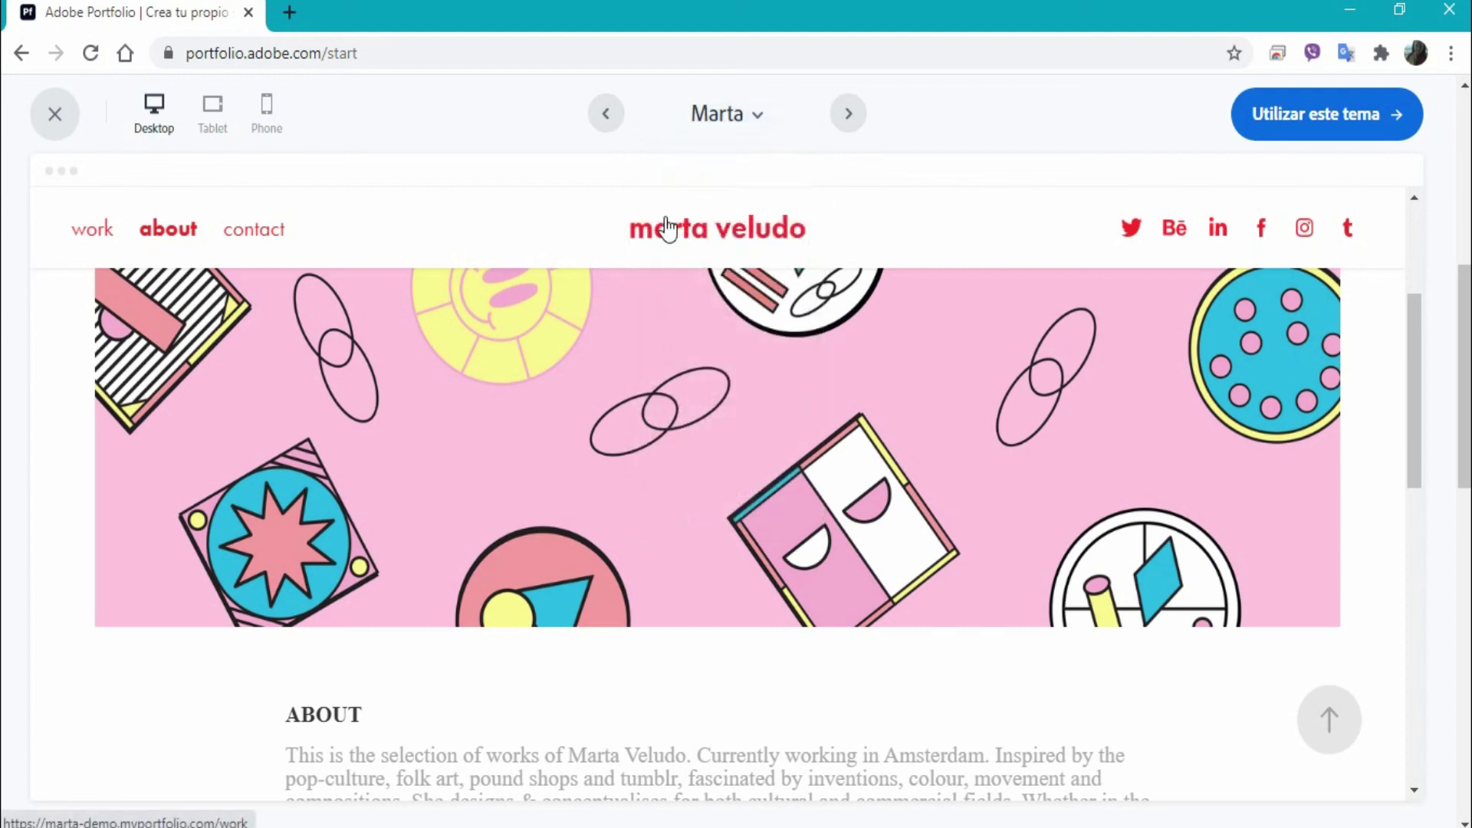
{"action": "left_click", "coordinate": [1358, 120]}
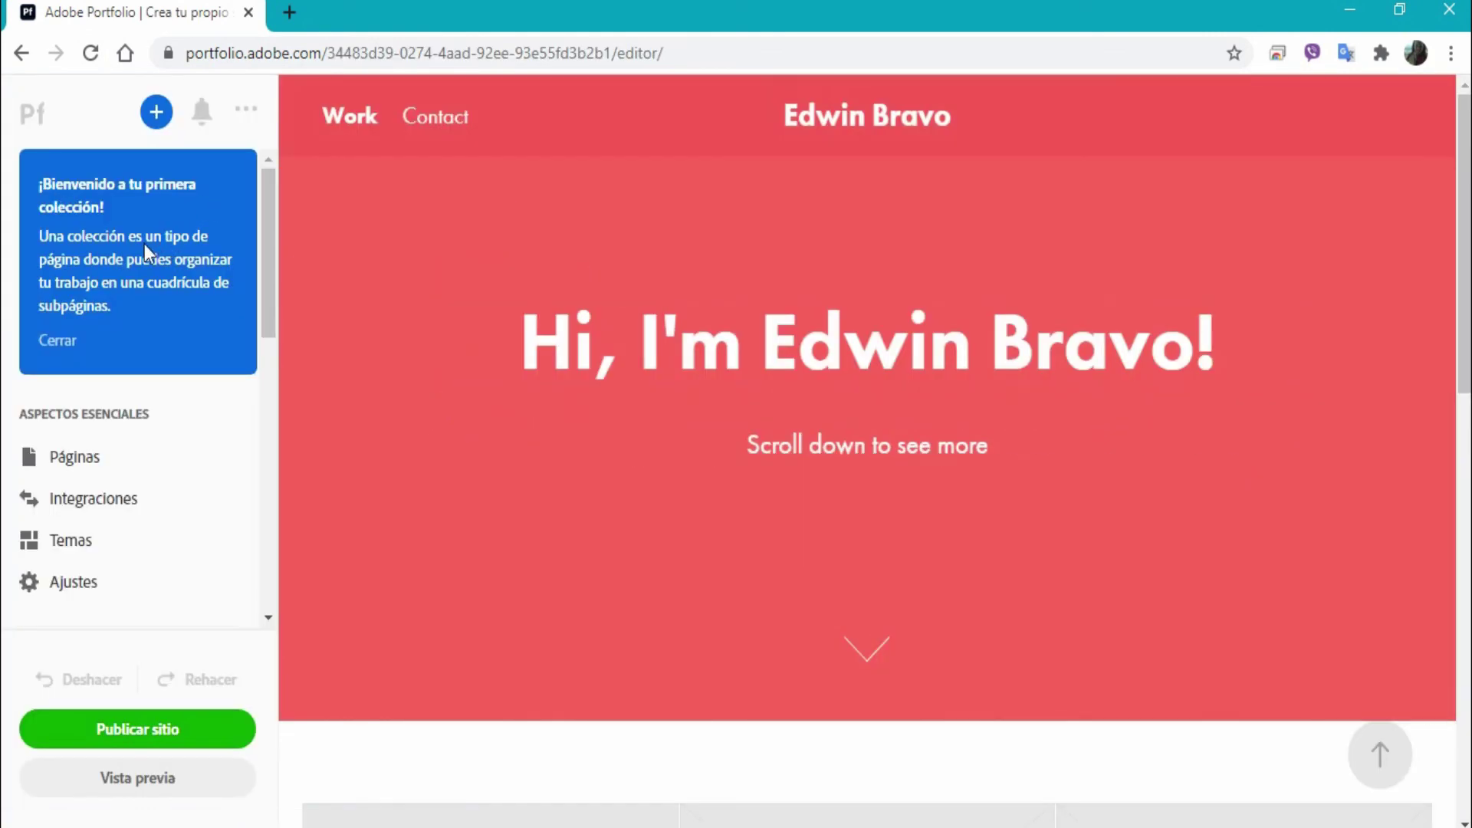
Step: Close the first-collection welcome card and scroll through the empty home page preview
{"action": "left_click", "coordinate": [63, 353]}
{"action": "scroll", "coordinate": [1296, 295], "scroll_direction": "down", "scroll_amount": 3}
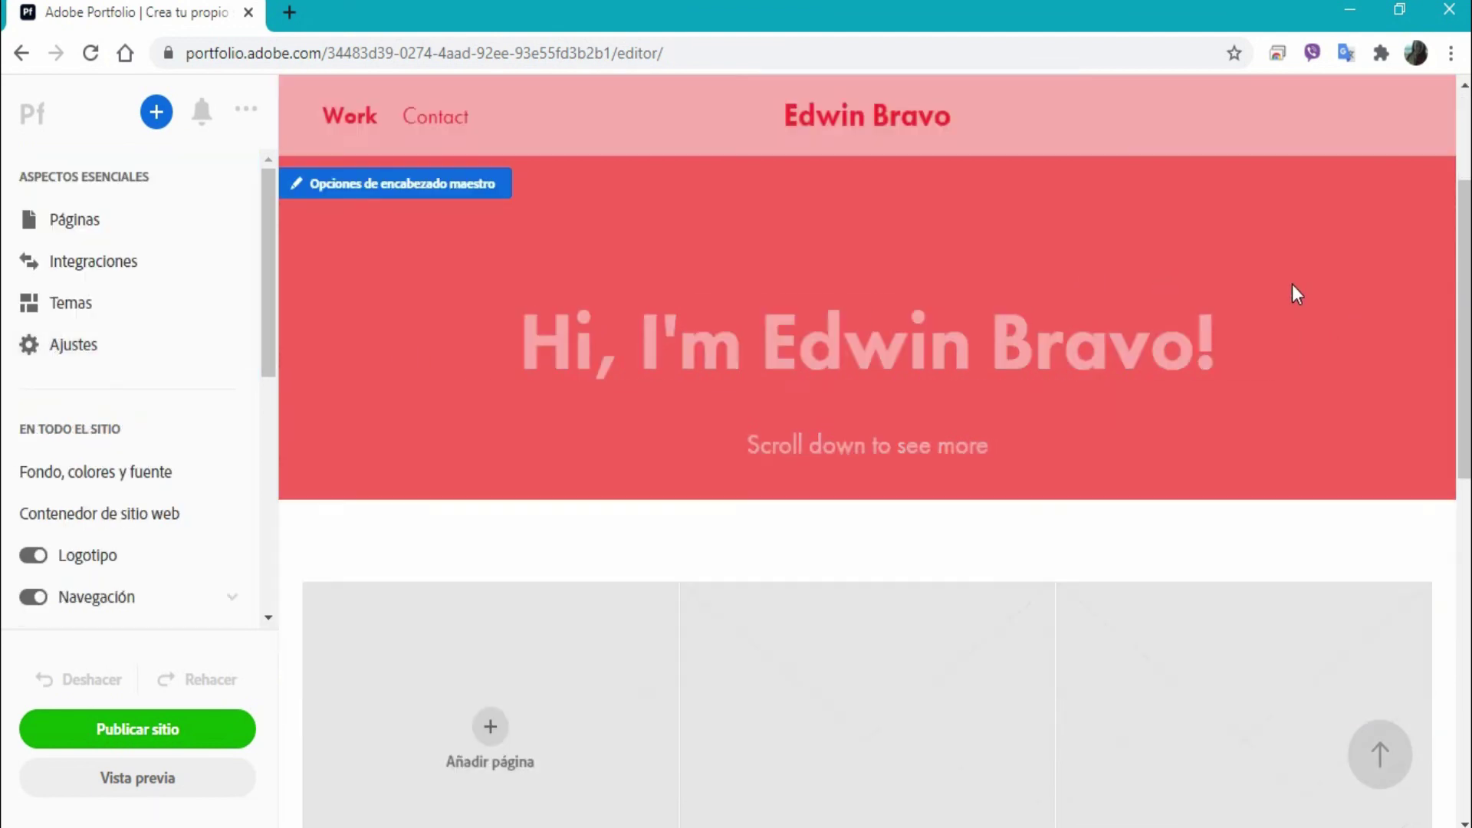
{"action": "scroll", "coordinate": [1133, 395], "scroll_direction": "down", "scroll_amount": 3}
{"action": "scroll", "coordinate": [1127, 407], "scroll_direction": "up", "scroll_amount": 5}
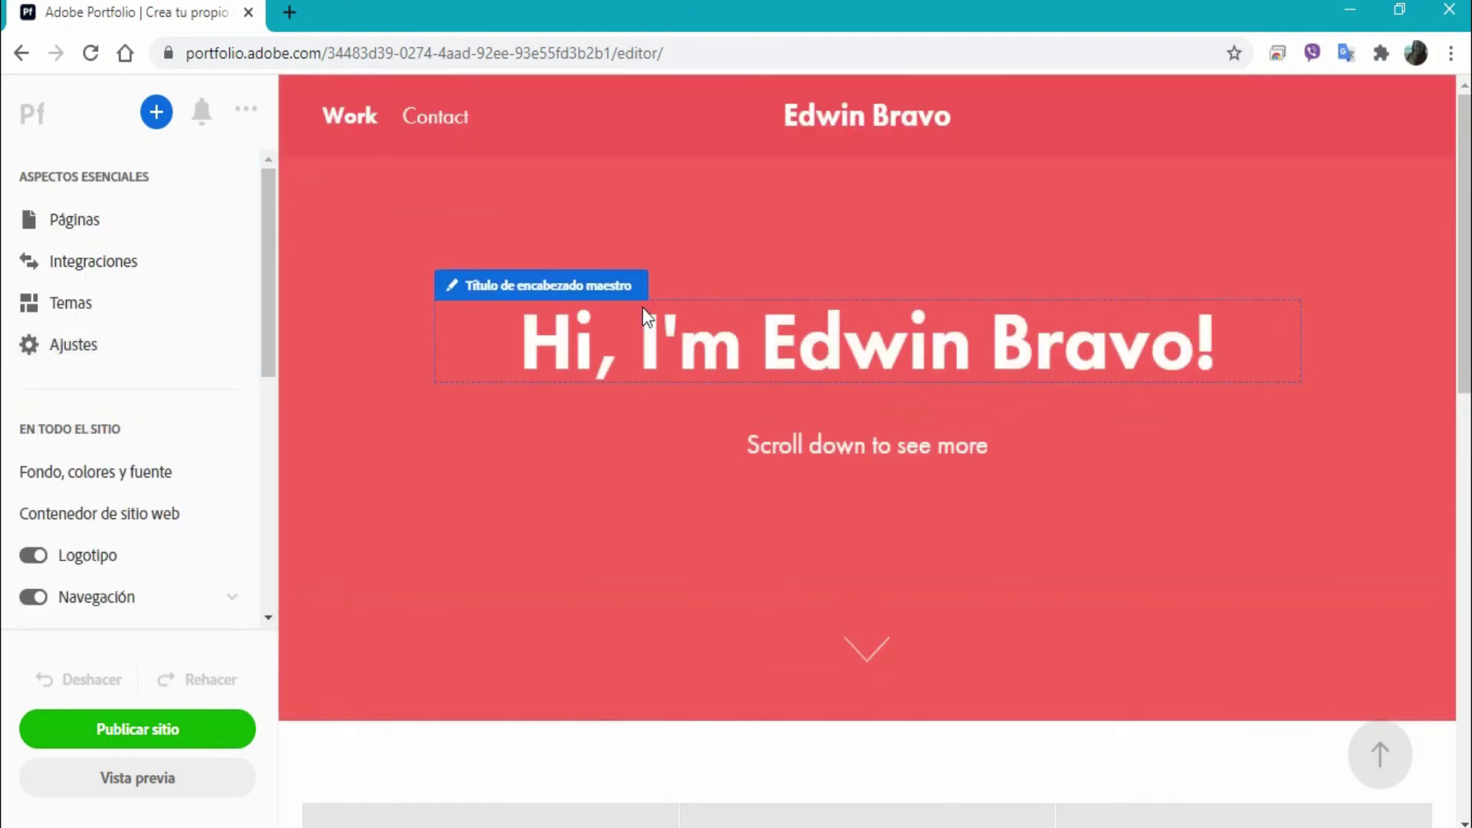
{"action": "scroll", "coordinate": [668, 307], "scroll_direction": "down", "scroll_amount": 3}
{"action": "scroll", "coordinate": [997, 494], "scroll_direction": "down", "scroll_amount": 3}
{"action": "scroll", "coordinate": [997, 493], "scroll_direction": "up", "scroll_amount": 5}
{"action": "scroll", "coordinate": [869, 416], "scroll_direction": "down", "scroll_amount": 3}
{"action": "scroll", "coordinate": [746, 425], "scroll_direction": "up", "scroll_amount": 2}
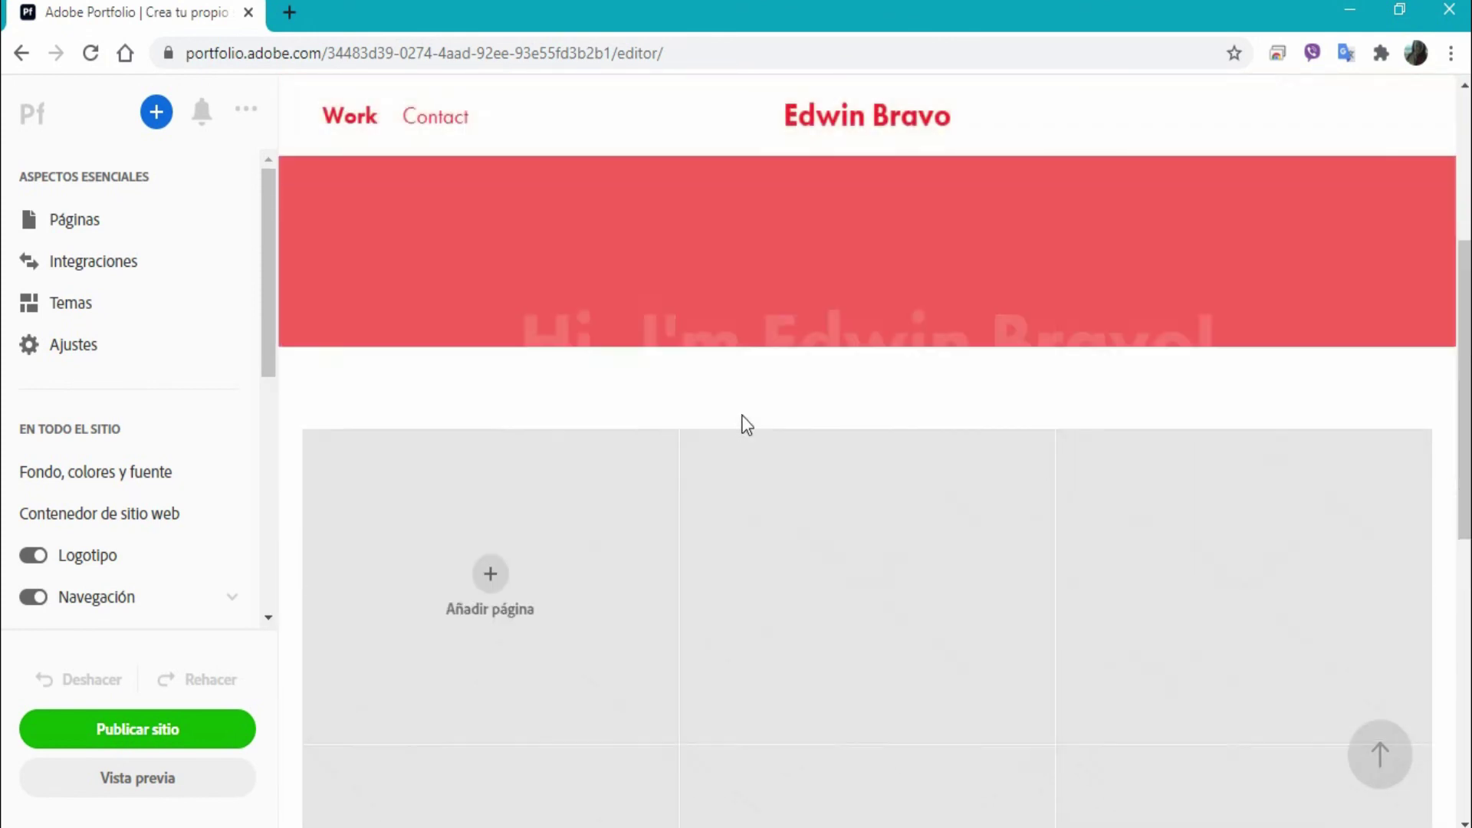
{"action": "scroll", "coordinate": [746, 424], "scroll_direction": "up", "scroll_amount": 3}
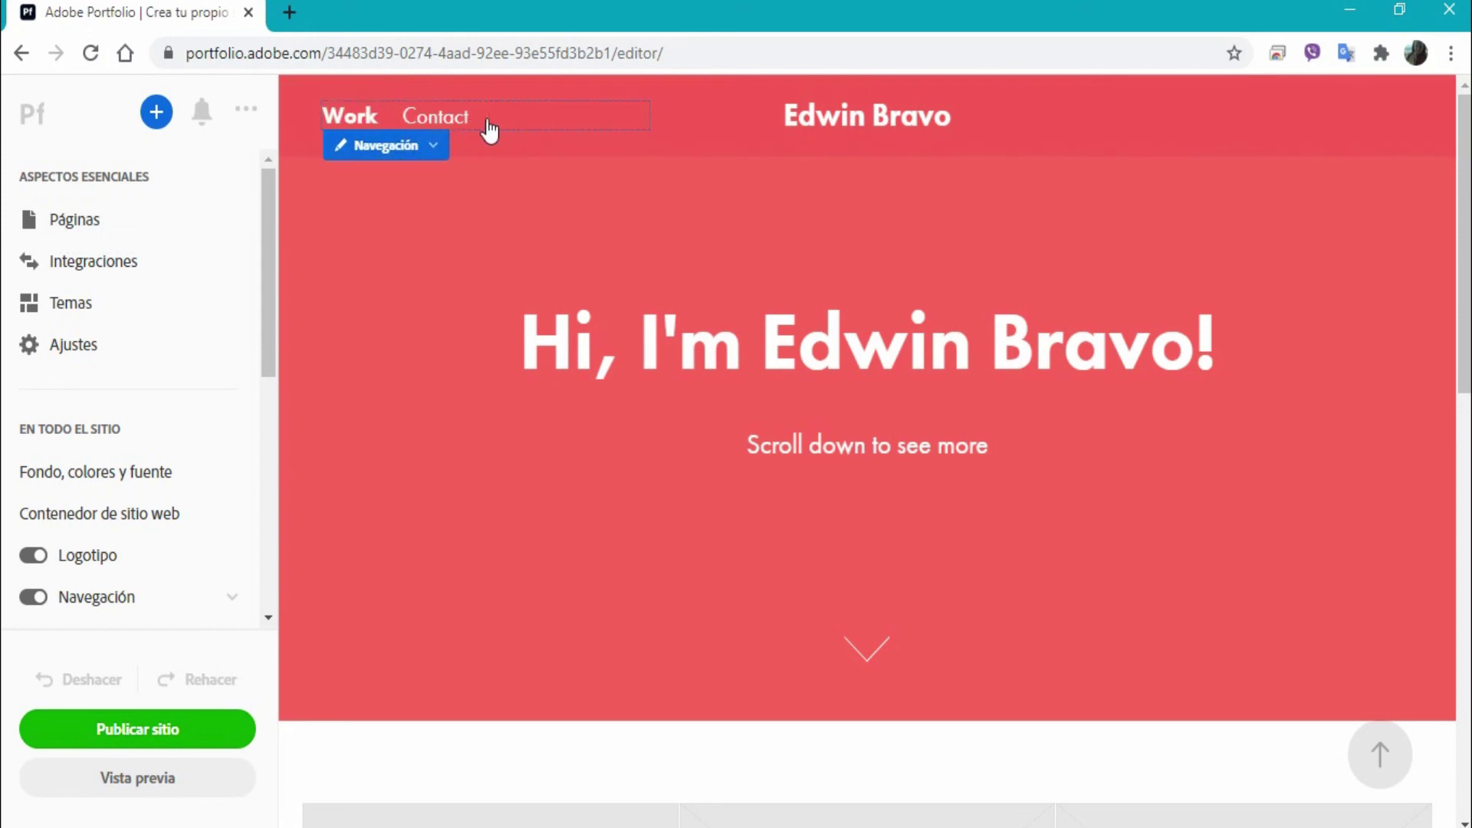
Step: Open Navegación > Administrar páginas to list the Work collection and Contact page
{"action": "left_click", "coordinate": [104, 230]}
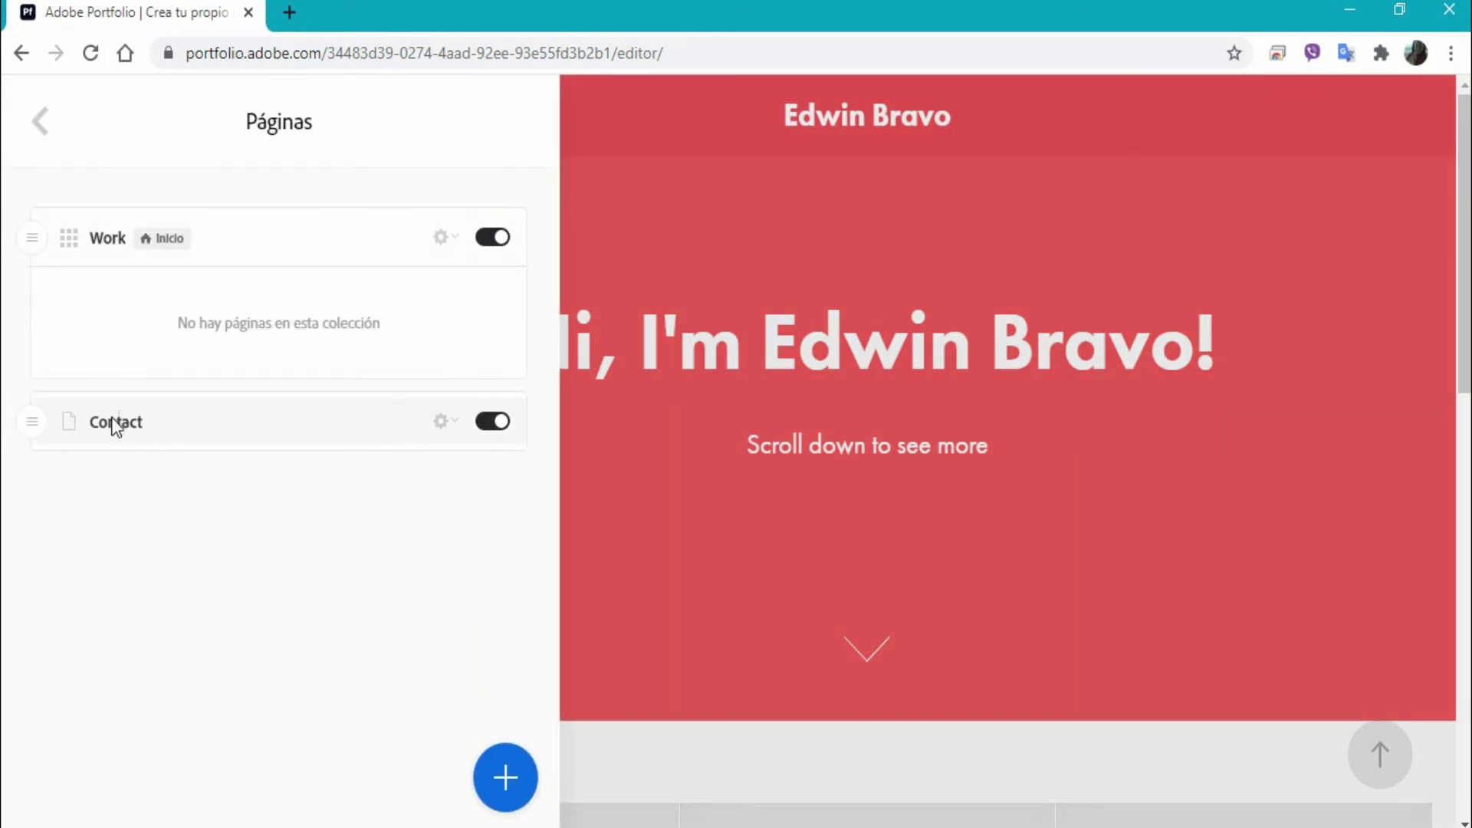
{"action": "left_click", "coordinate": [45, 134]}
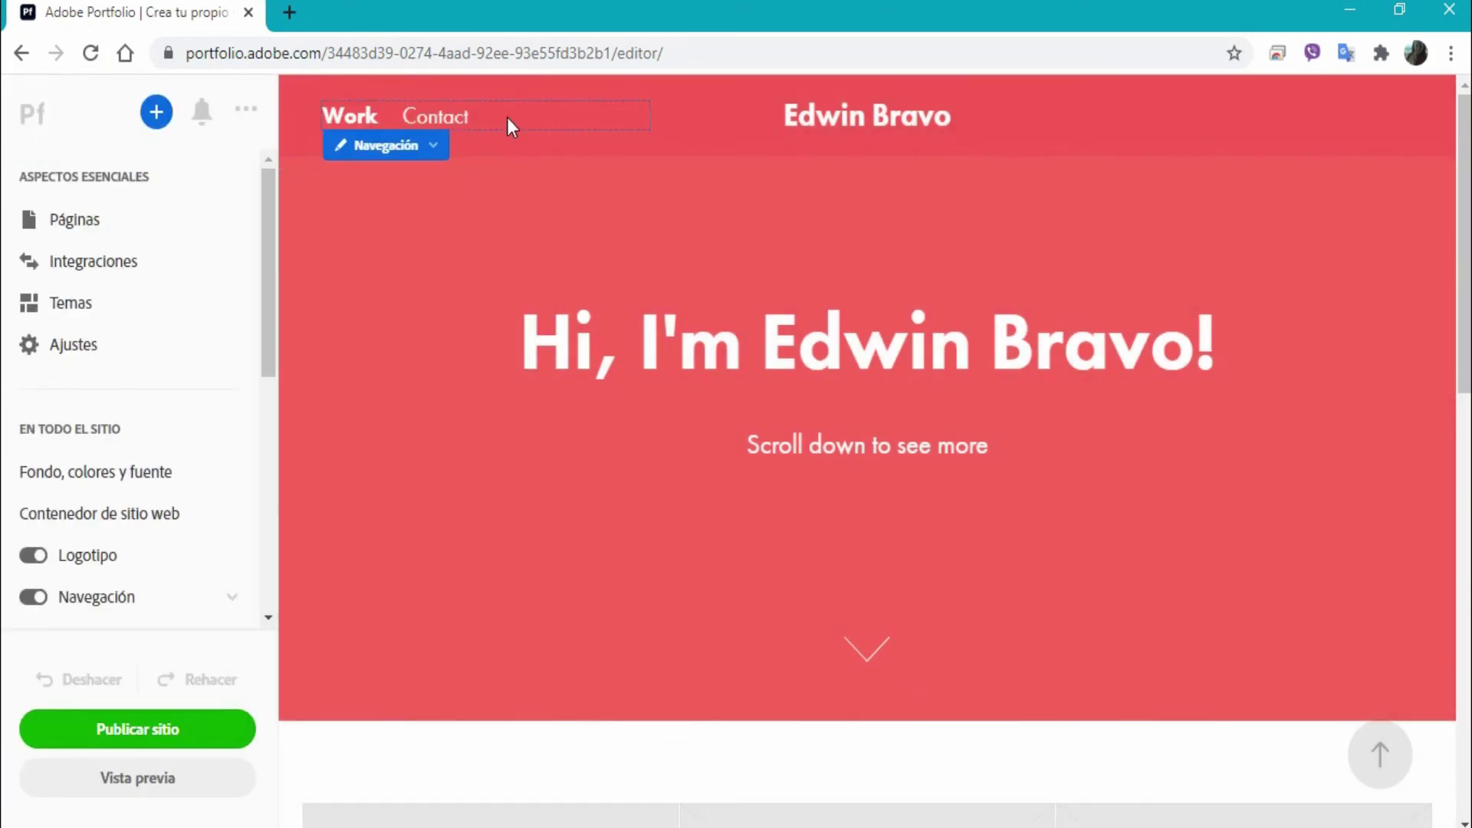
{"action": "mouse_move", "coordinate": [396, 116]}
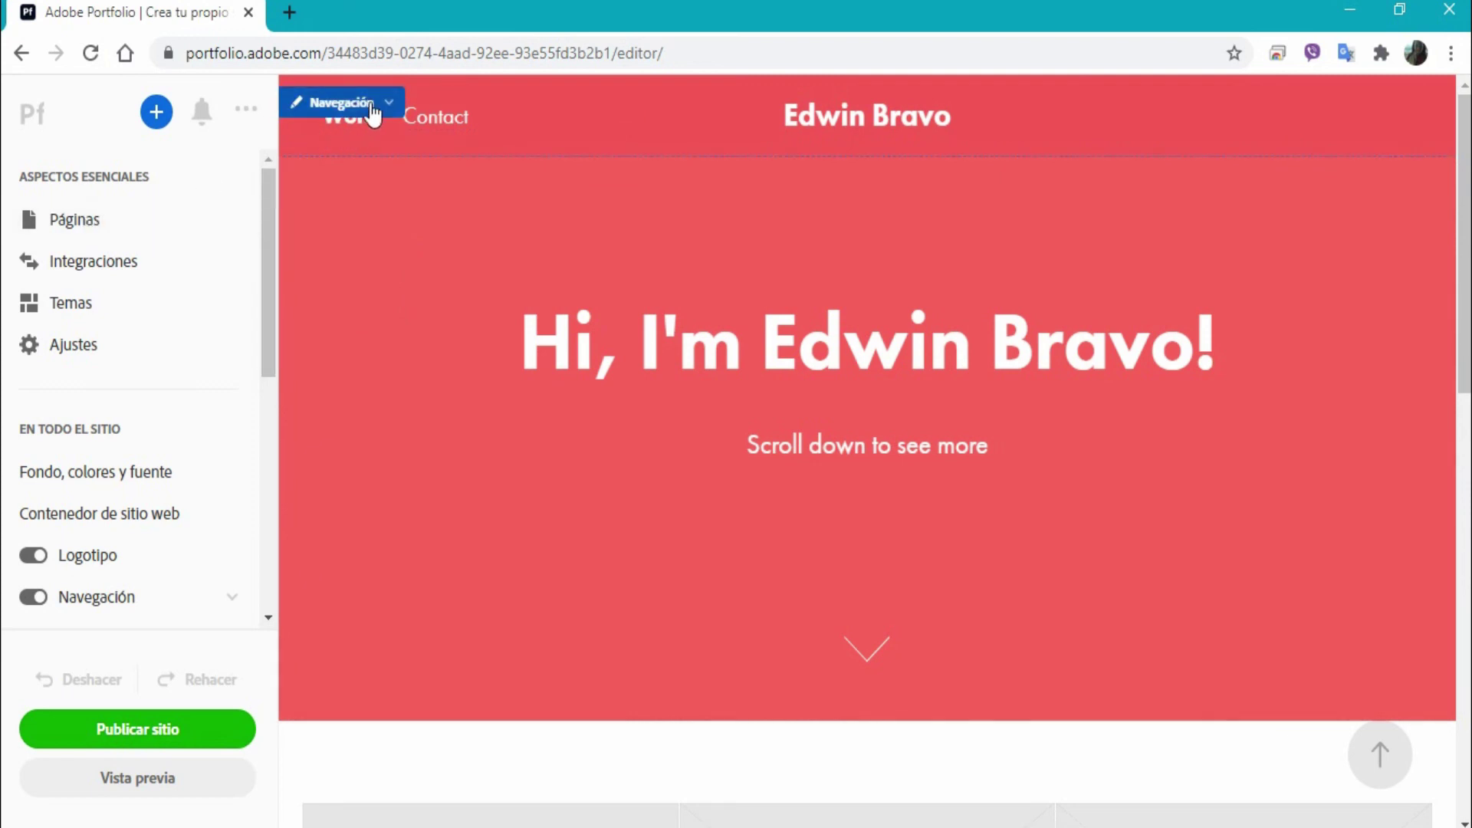
{"action": "left_click", "coordinate": [372, 107]}
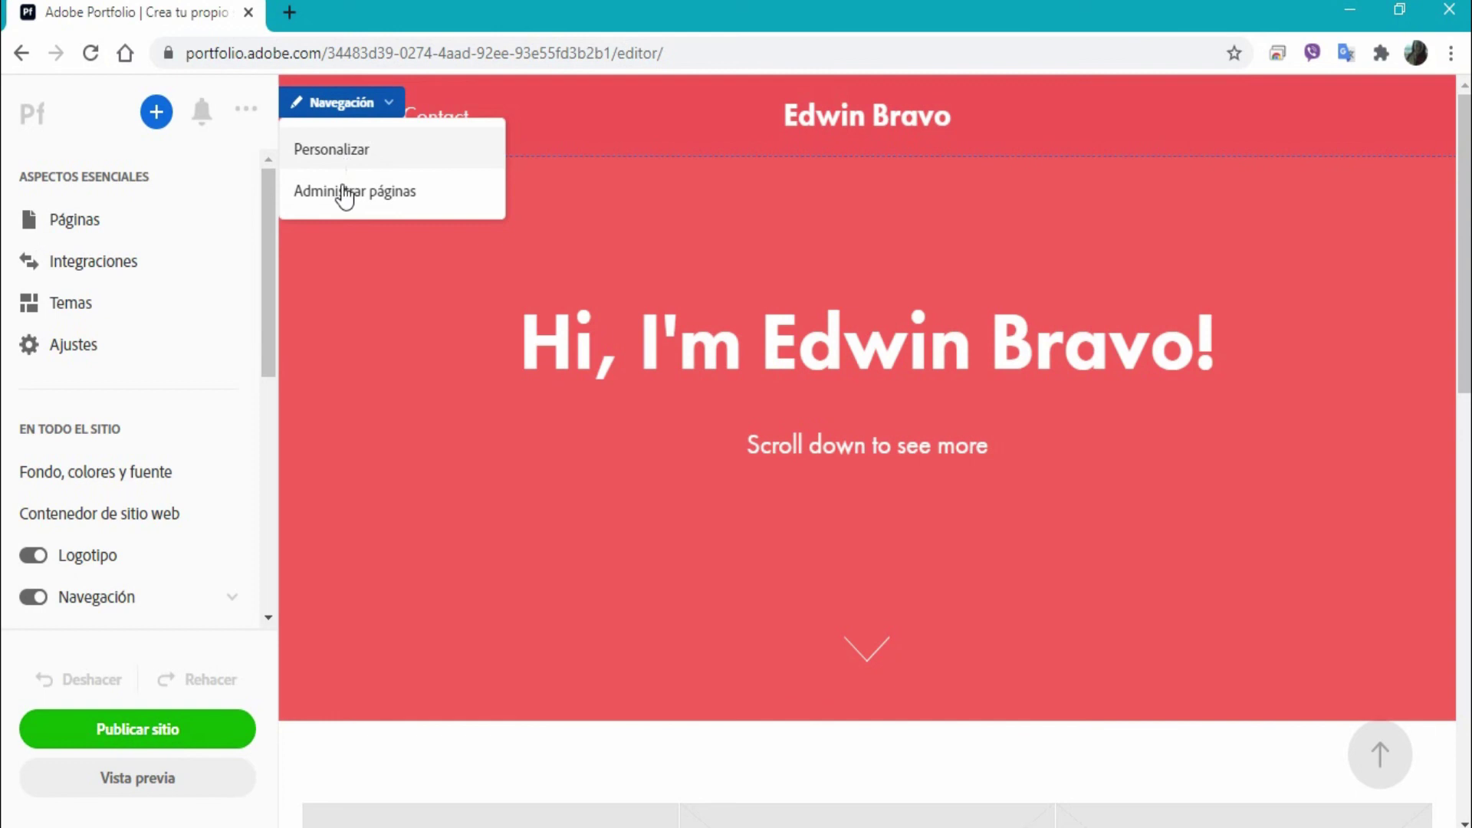
{"action": "left_click", "coordinate": [67, 229]}
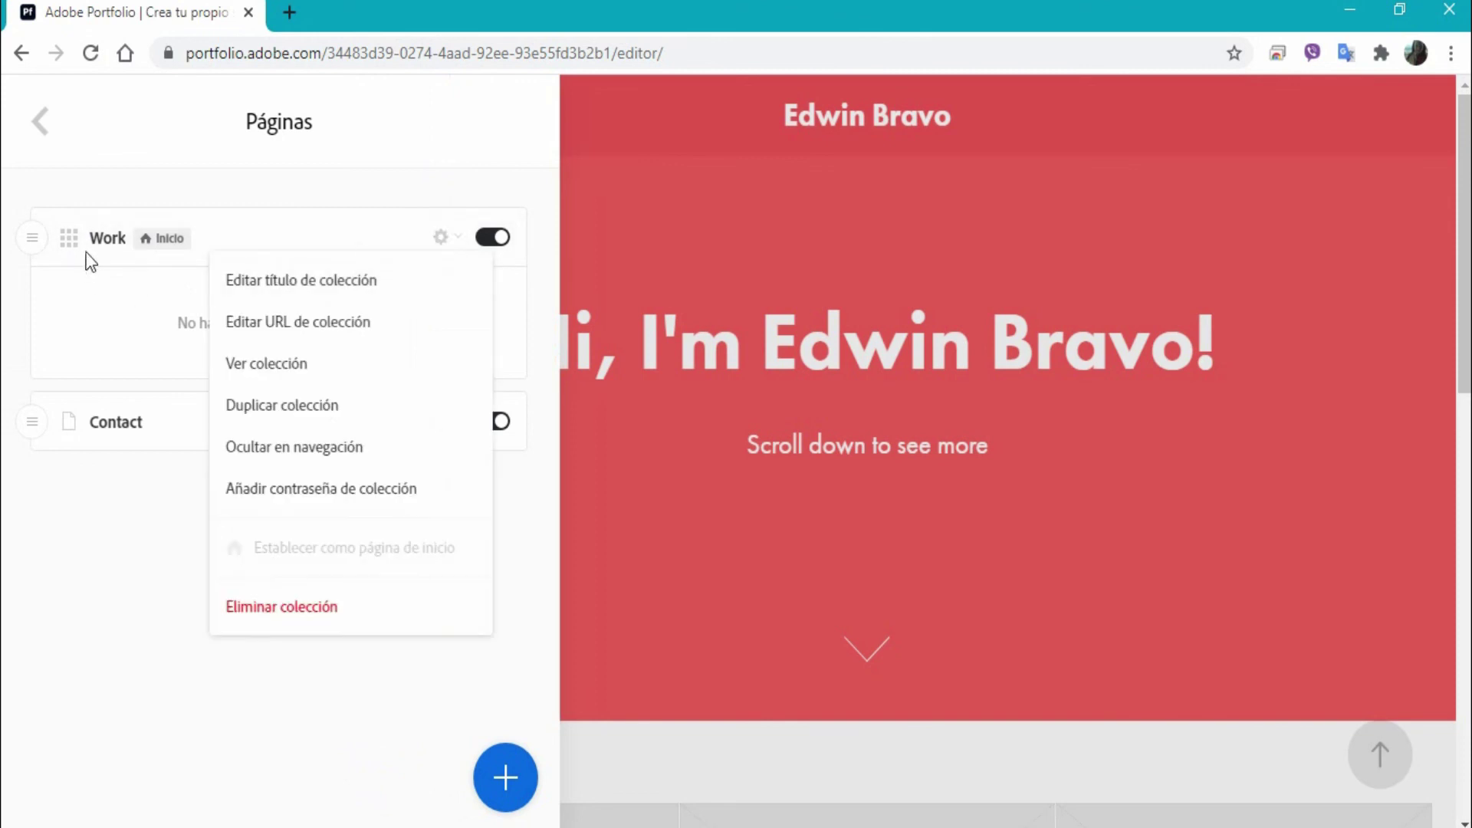
Step: Retitle the Work collection 'PRINCIPAL', then close its options menu without changes
{"action": "left_click", "coordinate": [282, 281]}
{"action": "key", "text": "BackSpace"}
{"action": "key", "text": "BackSpace"}
{"action": "key", "text": "BackSpace"}
{"action": "key", "text": "BackSpace"}
{"action": "type", "text": "PRINCIPAL"}
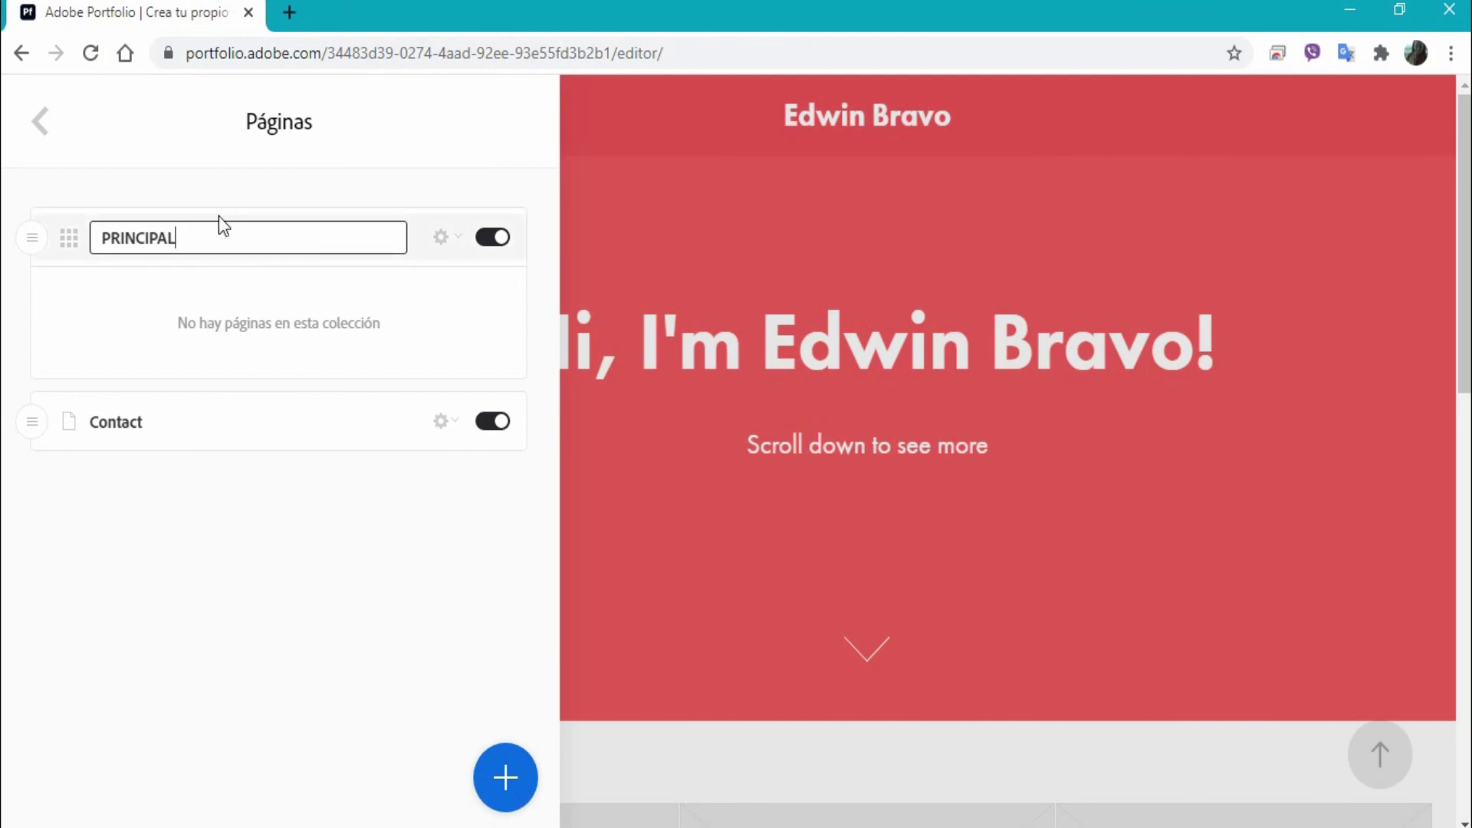
{"action": "key", "text": "Return"}
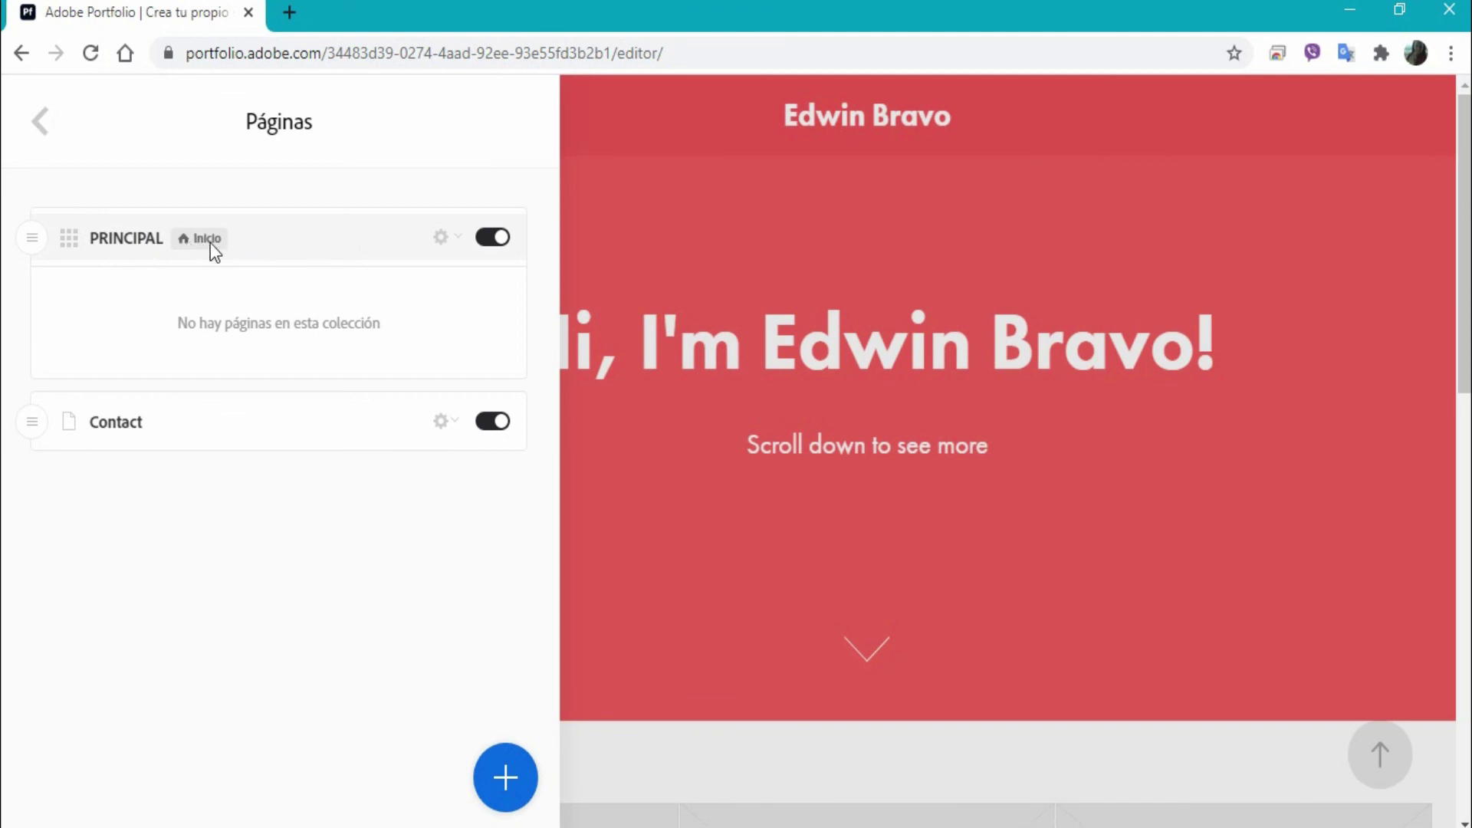
{"action": "left_click", "coordinate": [458, 239]}
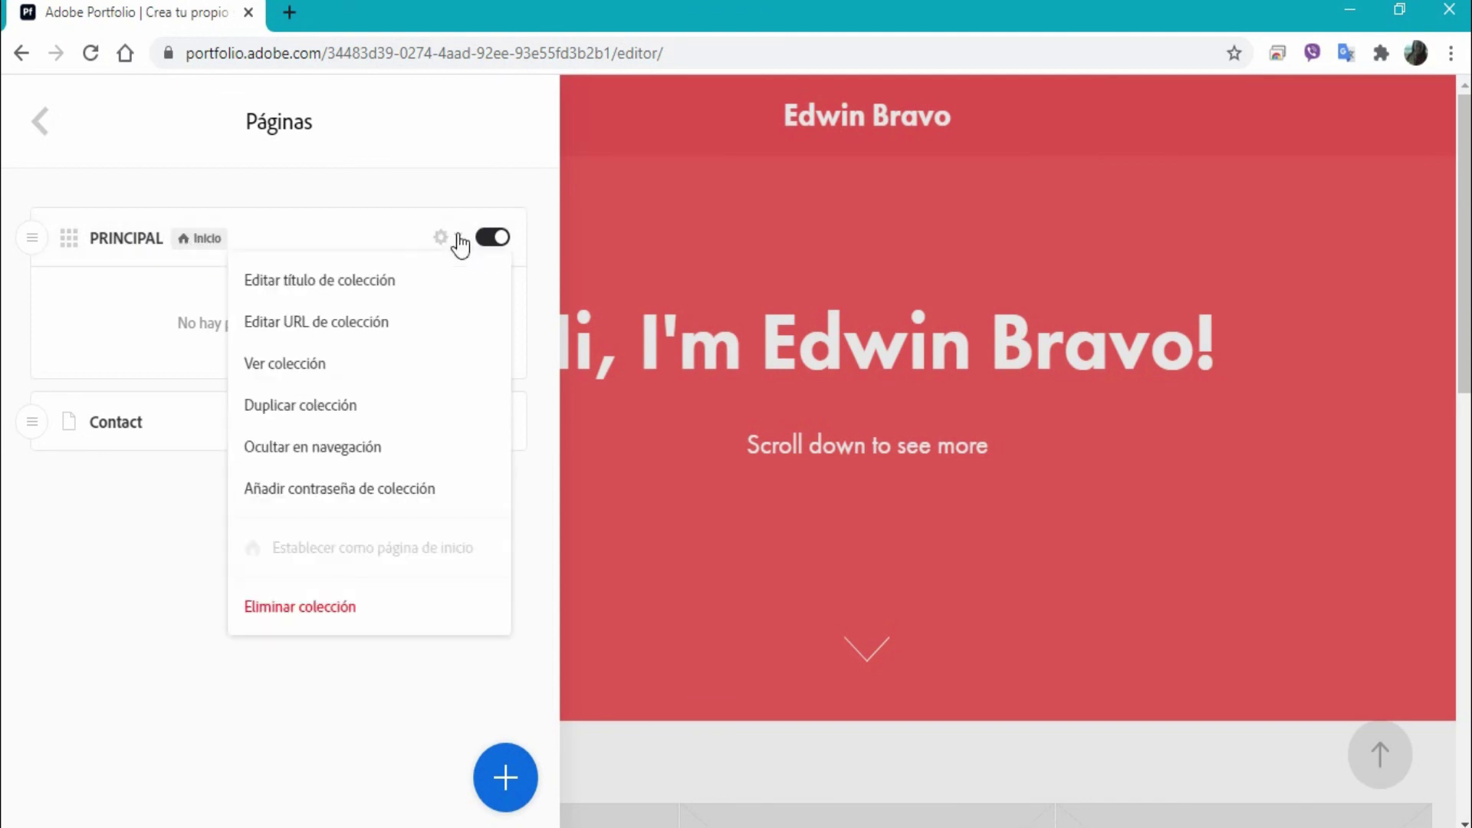
{"action": "left_click", "coordinate": [158, 292]}
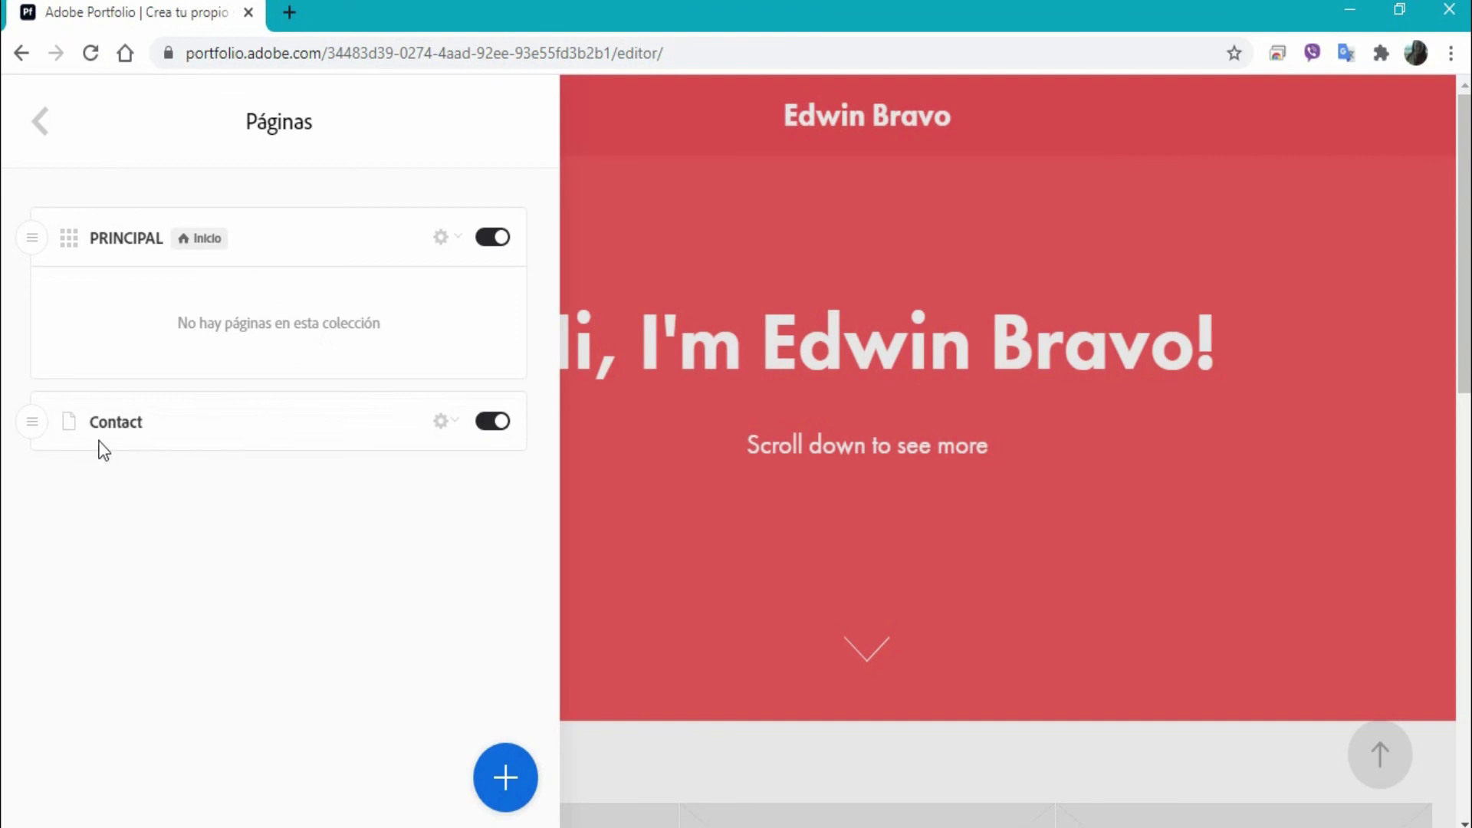
Step: Retitle the Contact page to CONTACTAR, then start adding a new page with the + button
{"action": "left_click", "coordinate": [453, 433]}
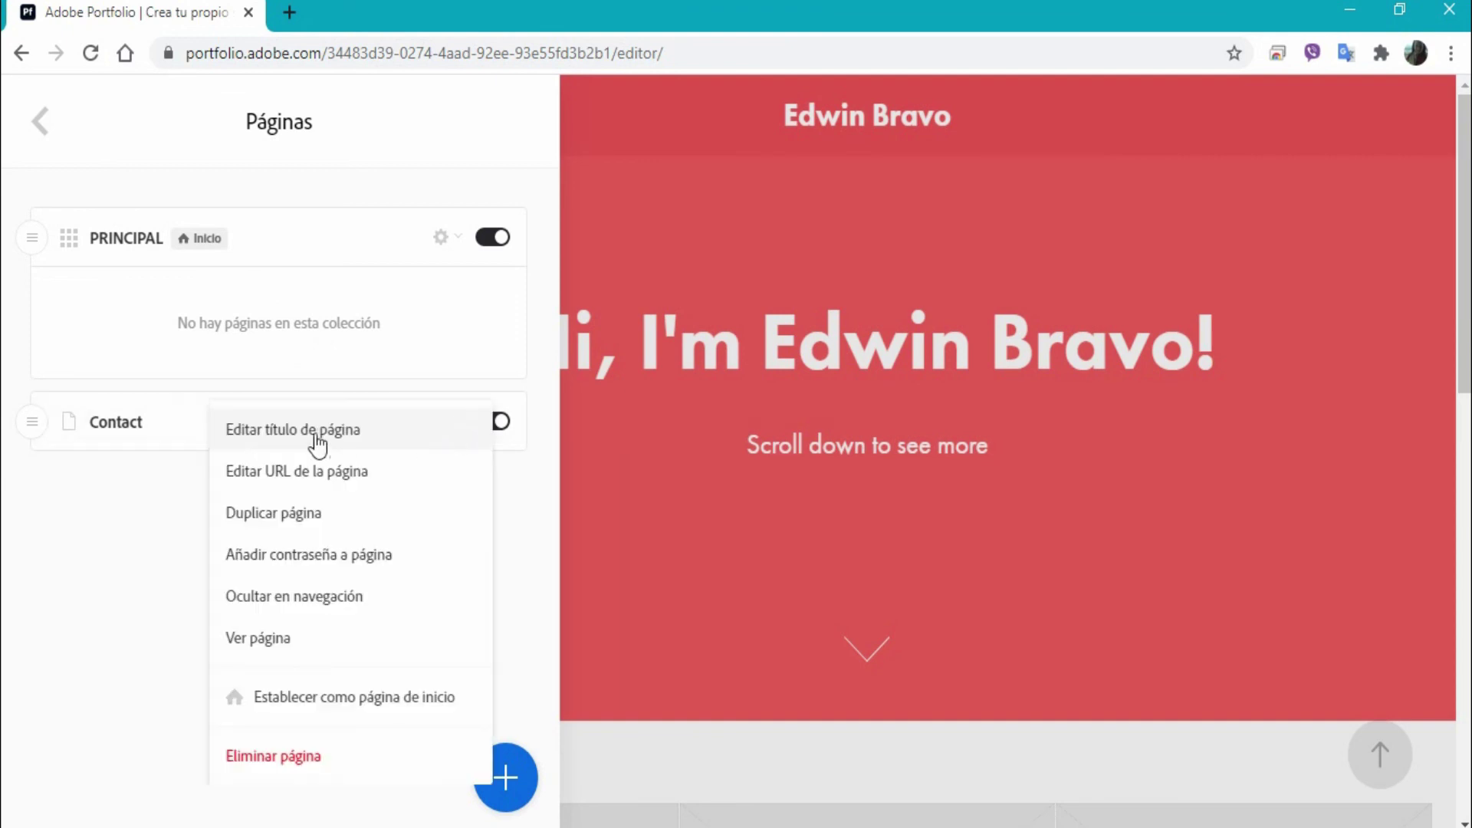
{"action": "left_click", "coordinate": [314, 434]}
{"action": "key", "text": "BackSpace"}
{"action": "key", "text": "BackSpace"}
{"action": "key", "text": "BackSpace"}
{"action": "key", "text": "BackSpace"}
{"action": "type", "text": "ONTACTAR"}
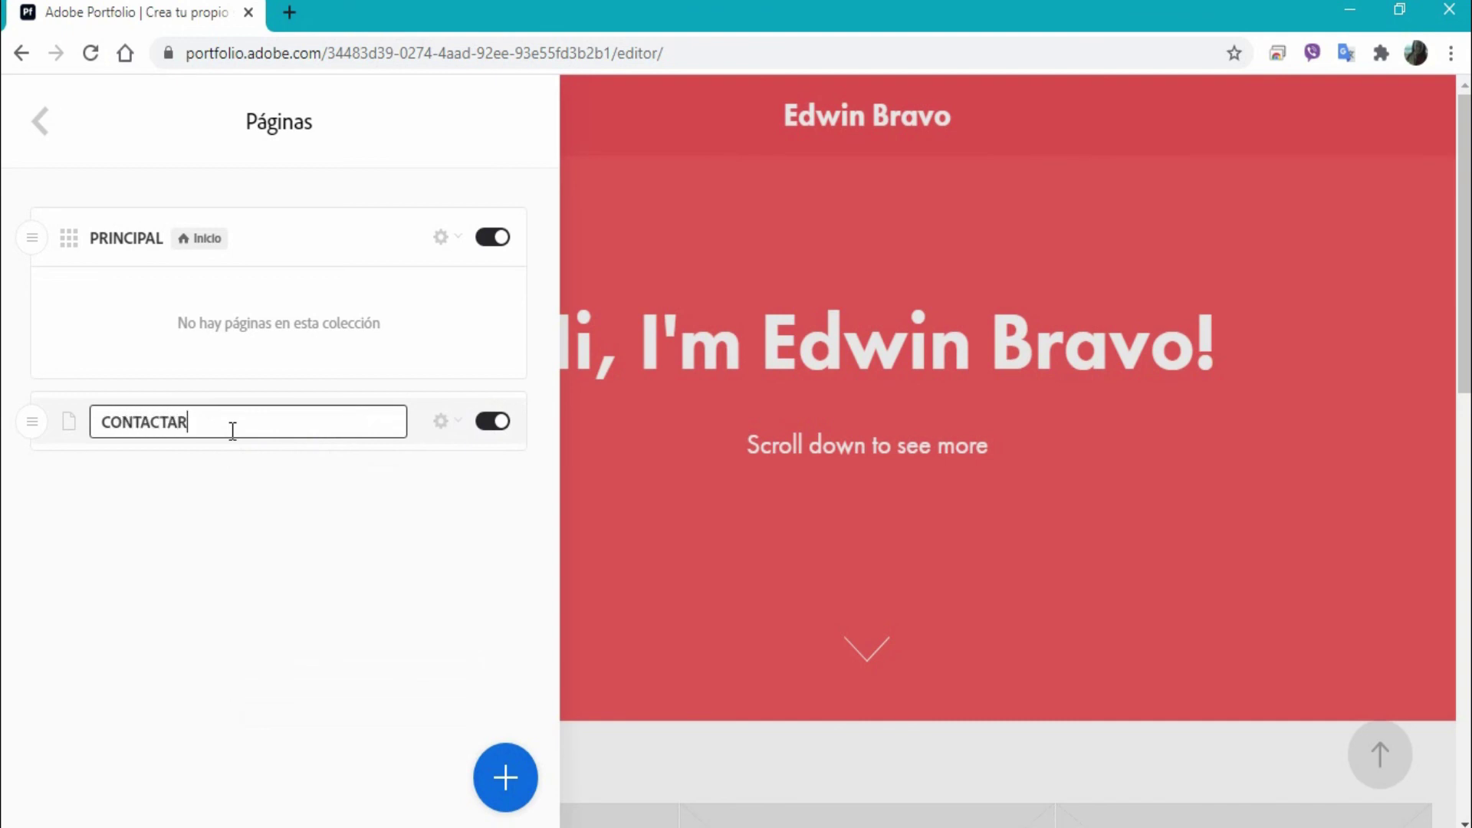
{"action": "key", "text": "Return"}
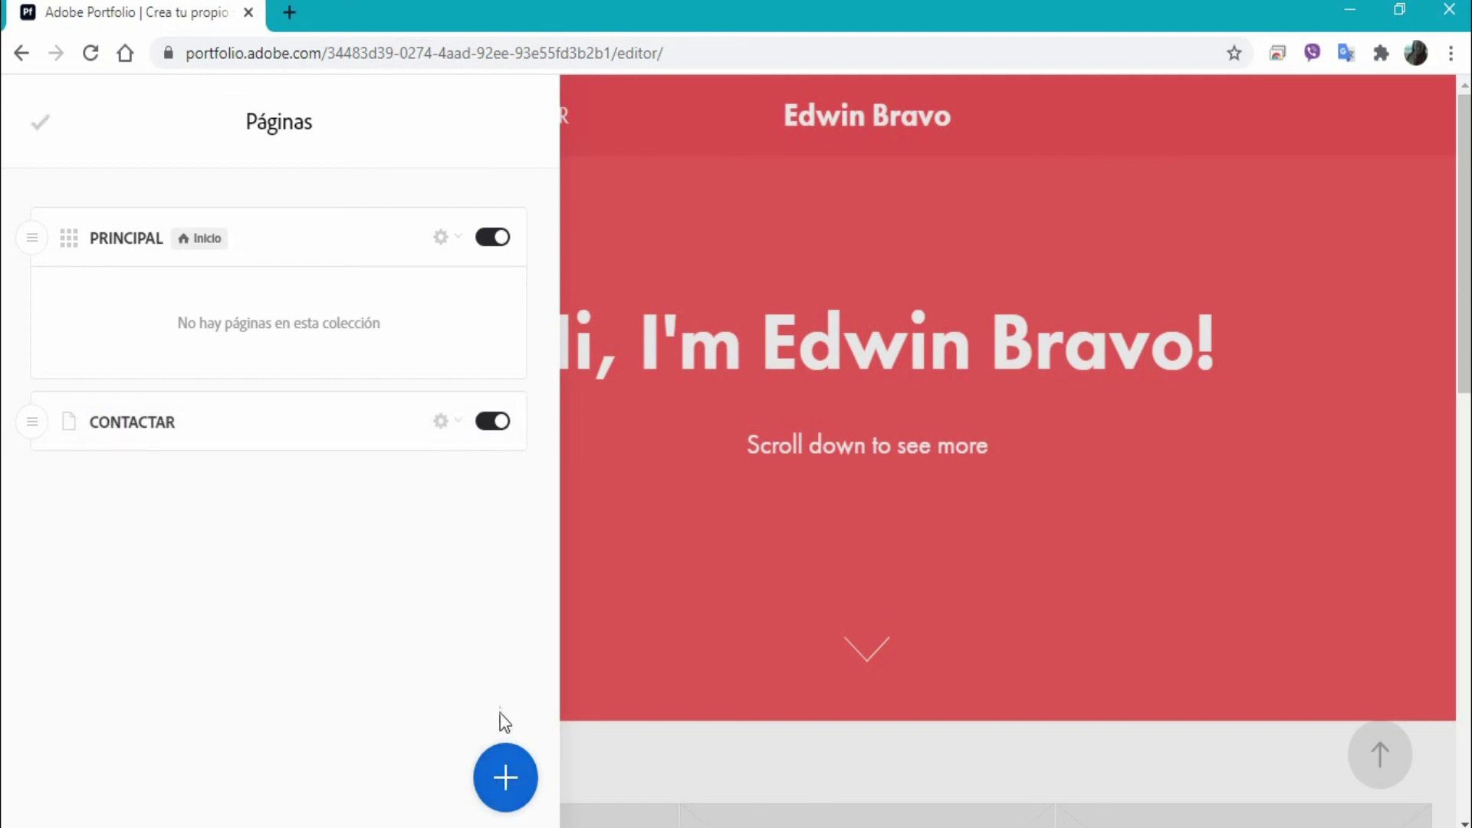
{"action": "left_click", "coordinate": [504, 766]}
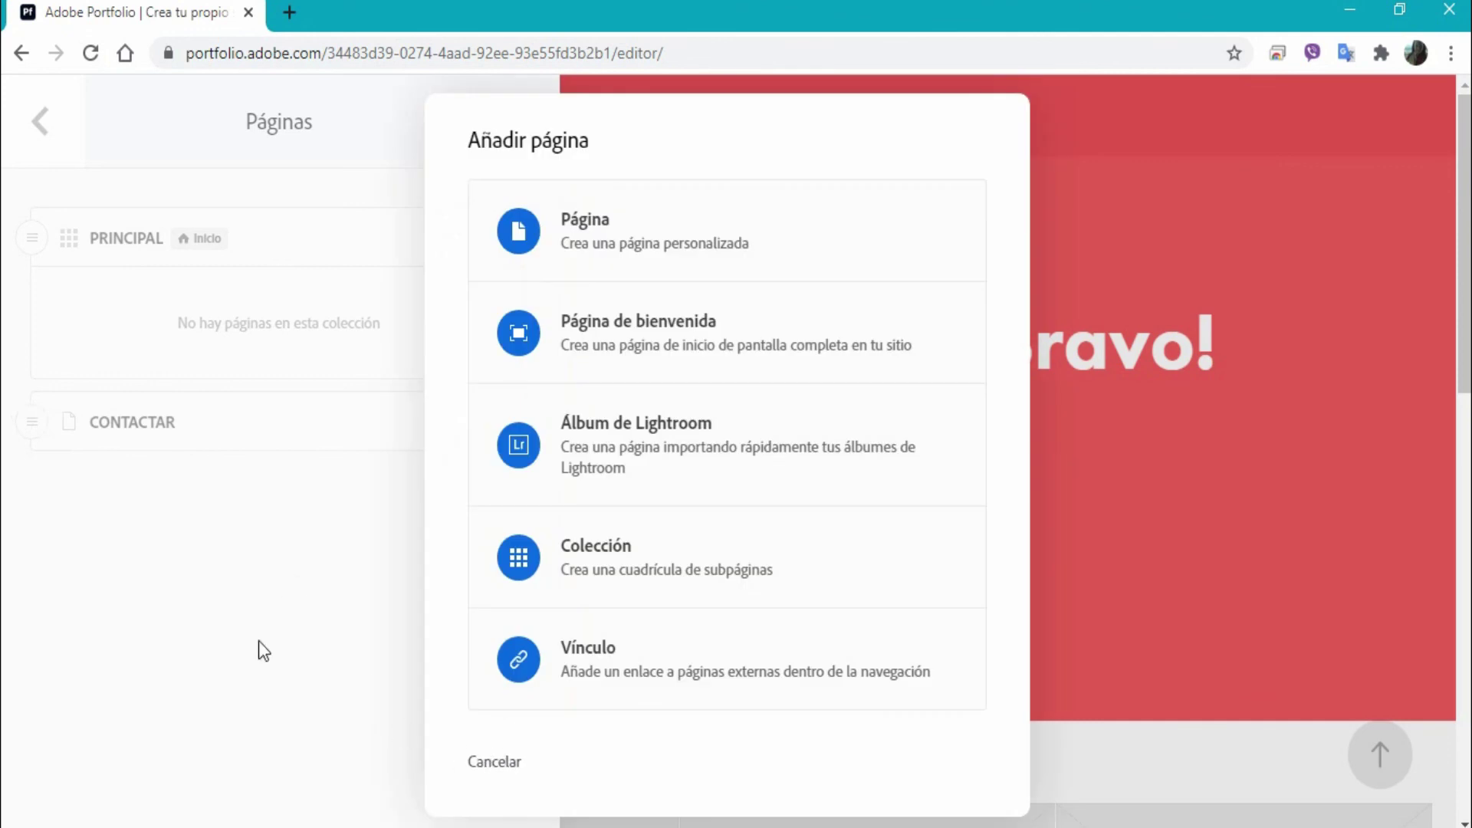
Step: Cancel the Añadir página dialog and bring the new-page type choices back up
{"action": "left_click", "coordinate": [287, 656]}
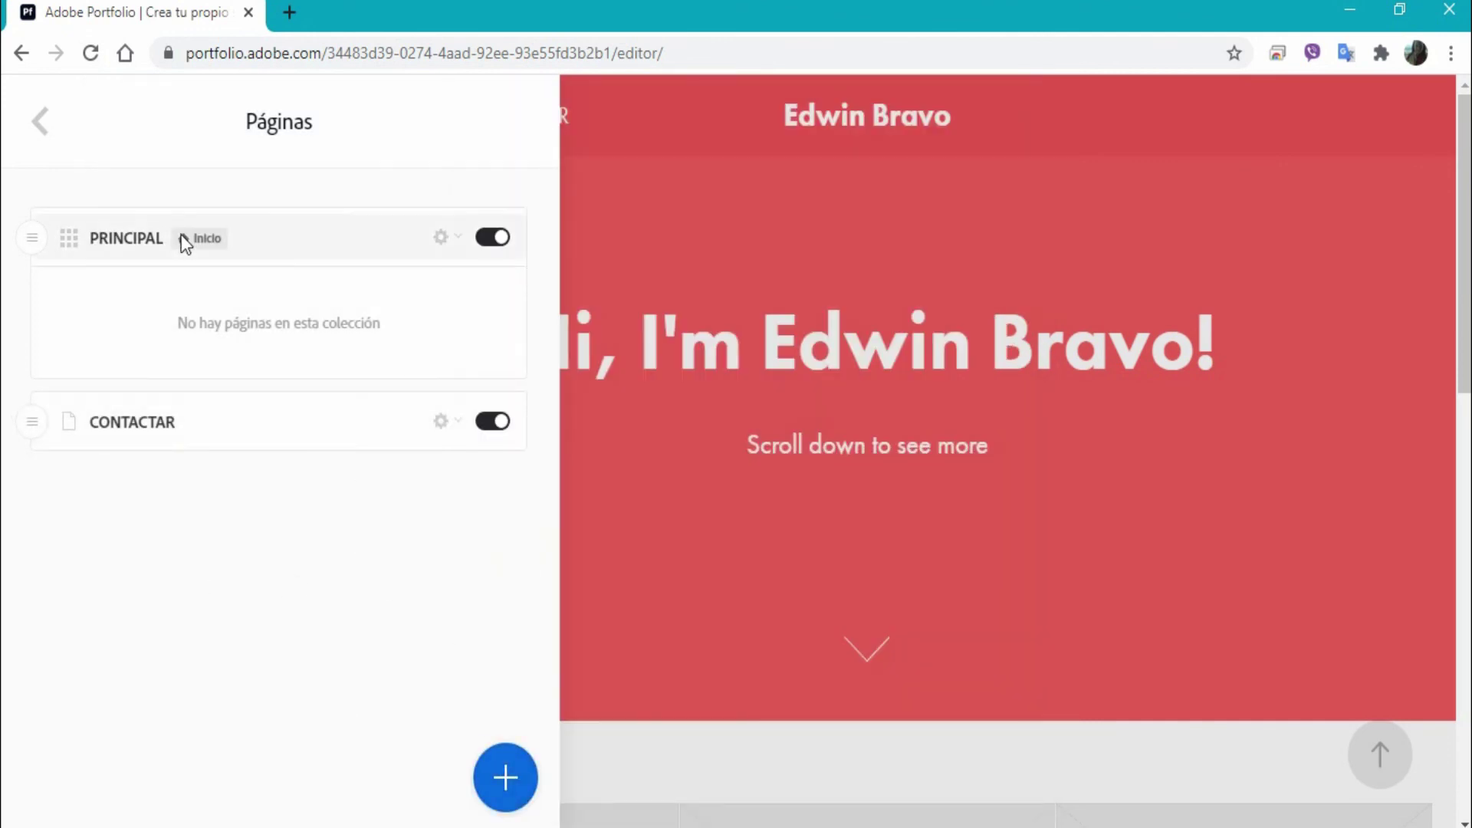
{"action": "left_click", "coordinate": [506, 779]}
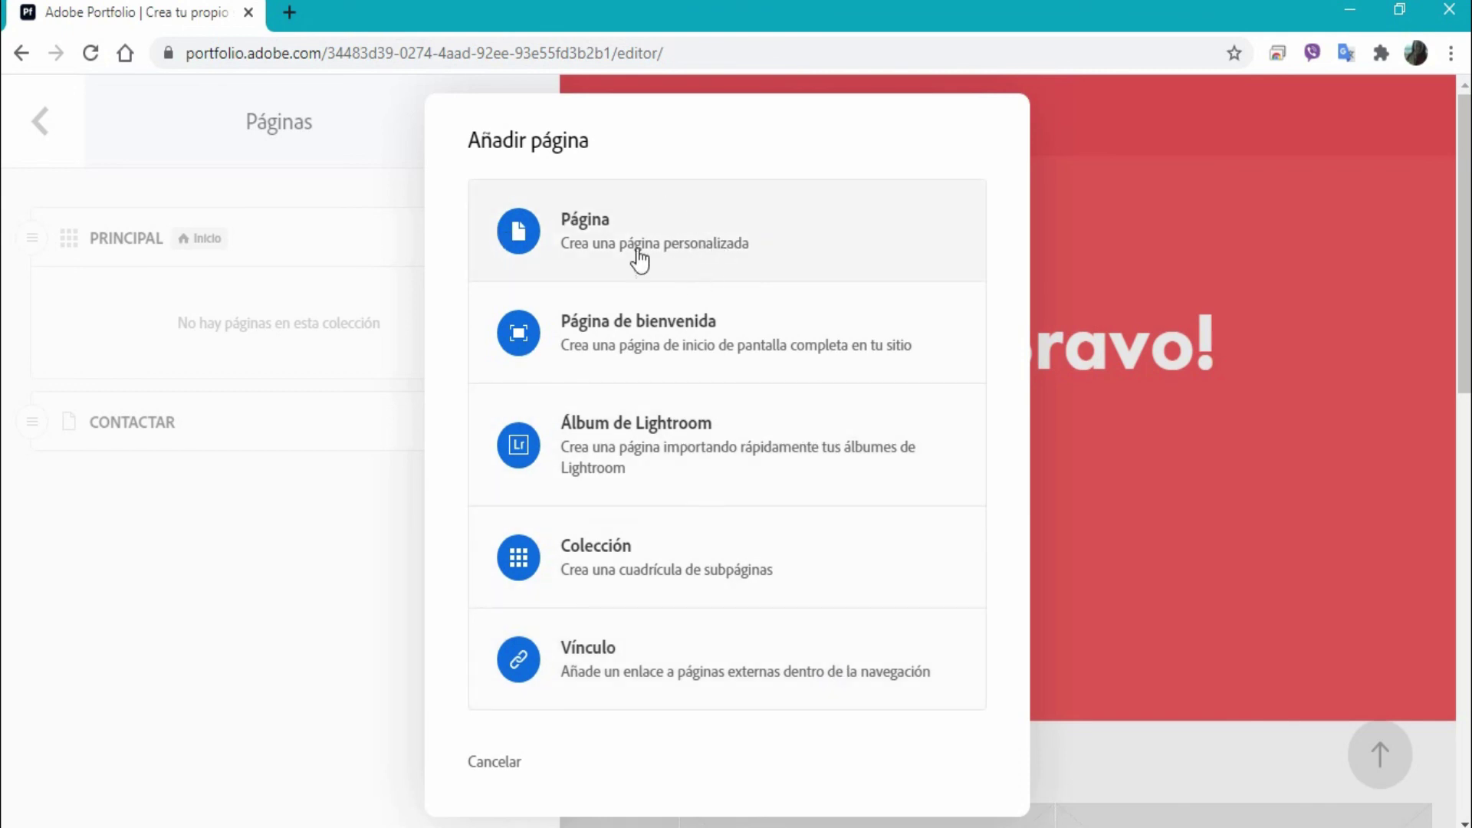
Step: Create a custom page titled SERVICIOS, not the home page, with Destino set to Navegación
{"action": "left_click", "coordinate": [601, 256]}
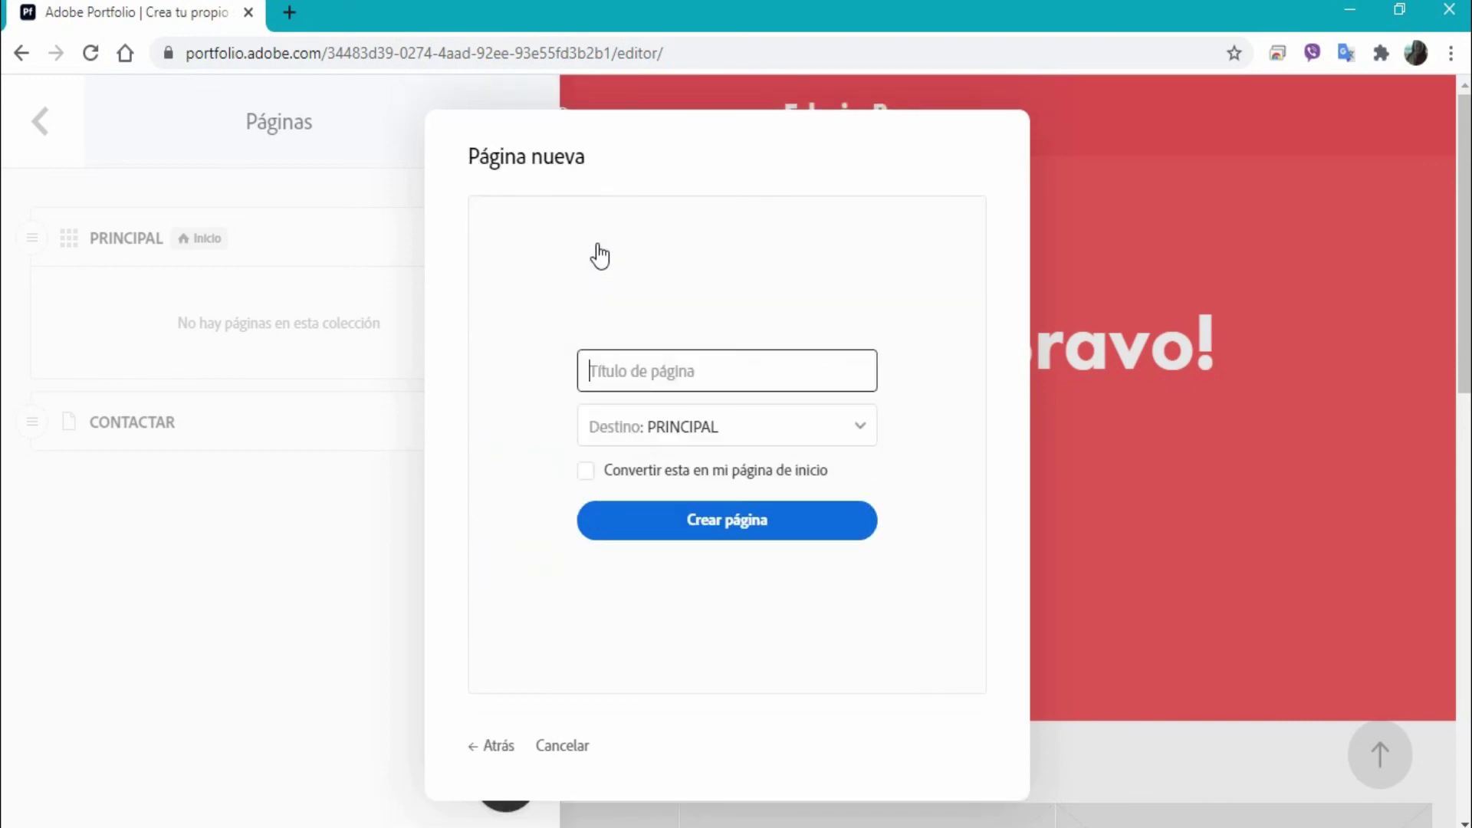
{"action": "type", "text": "SERVICIOS"}
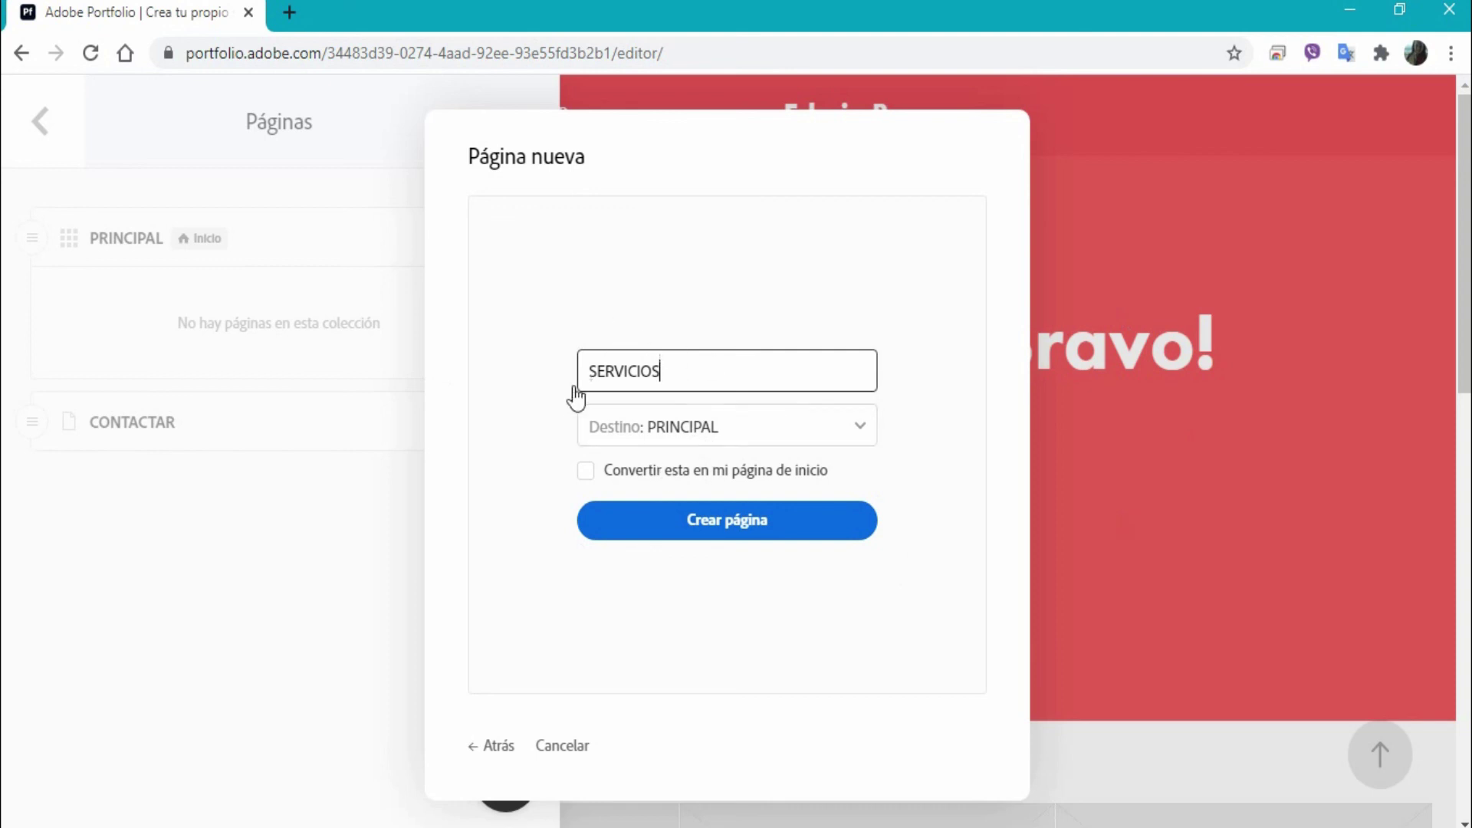
{"action": "left_click", "coordinate": [584, 470]}
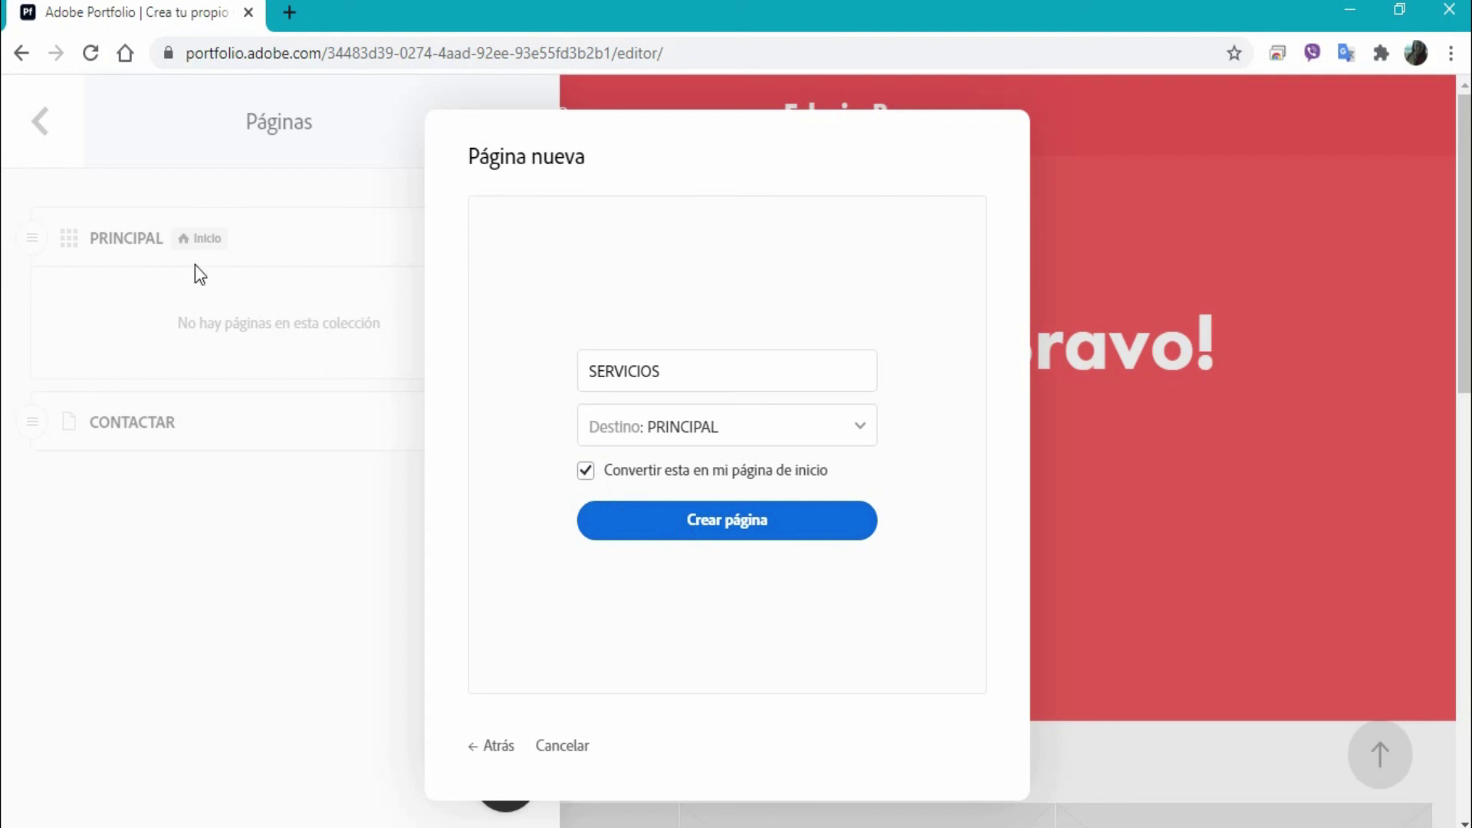
{"action": "left_click", "coordinate": [638, 370]}
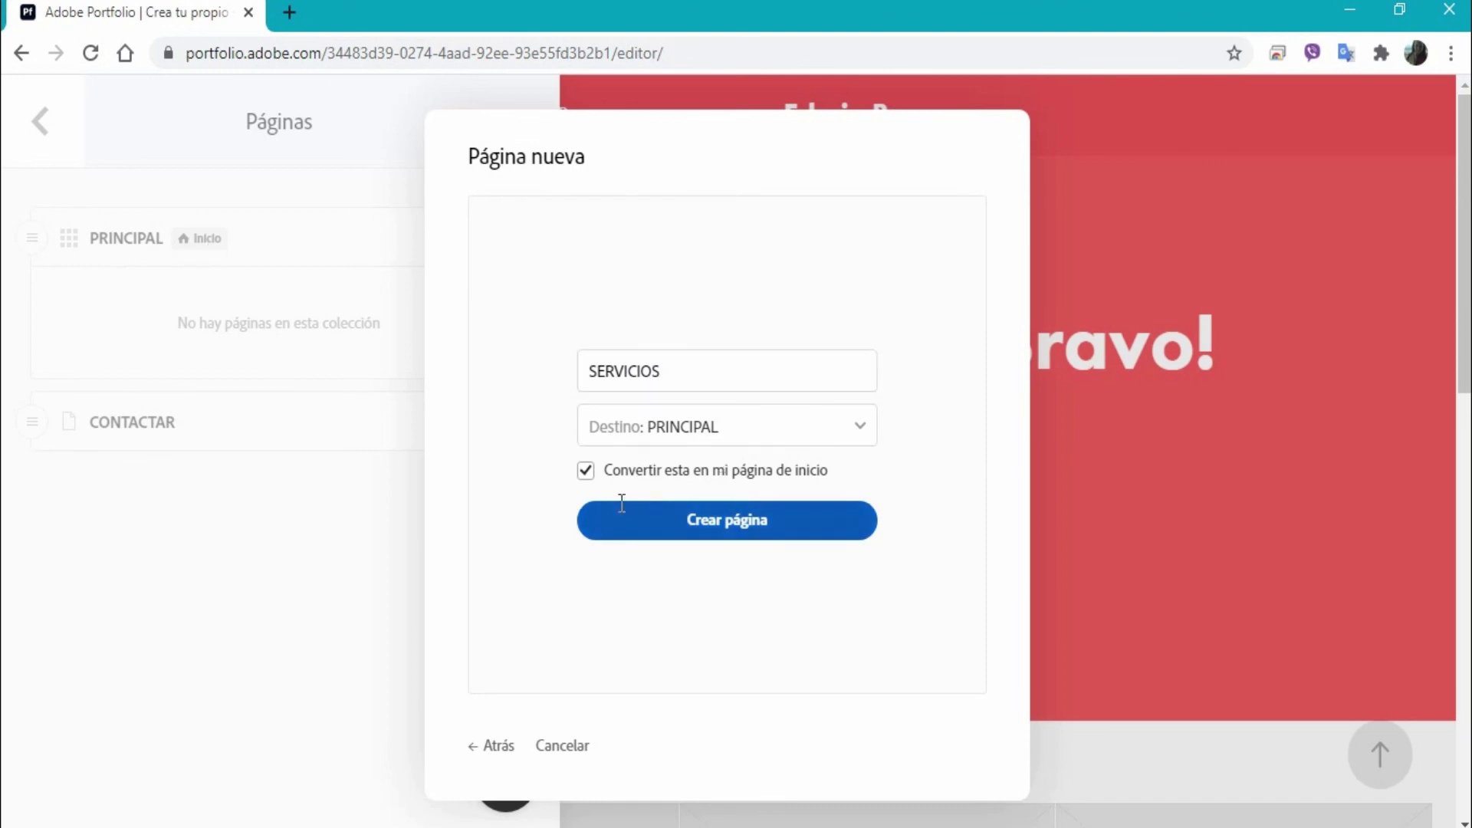
{"action": "left_click", "coordinate": [586, 471]}
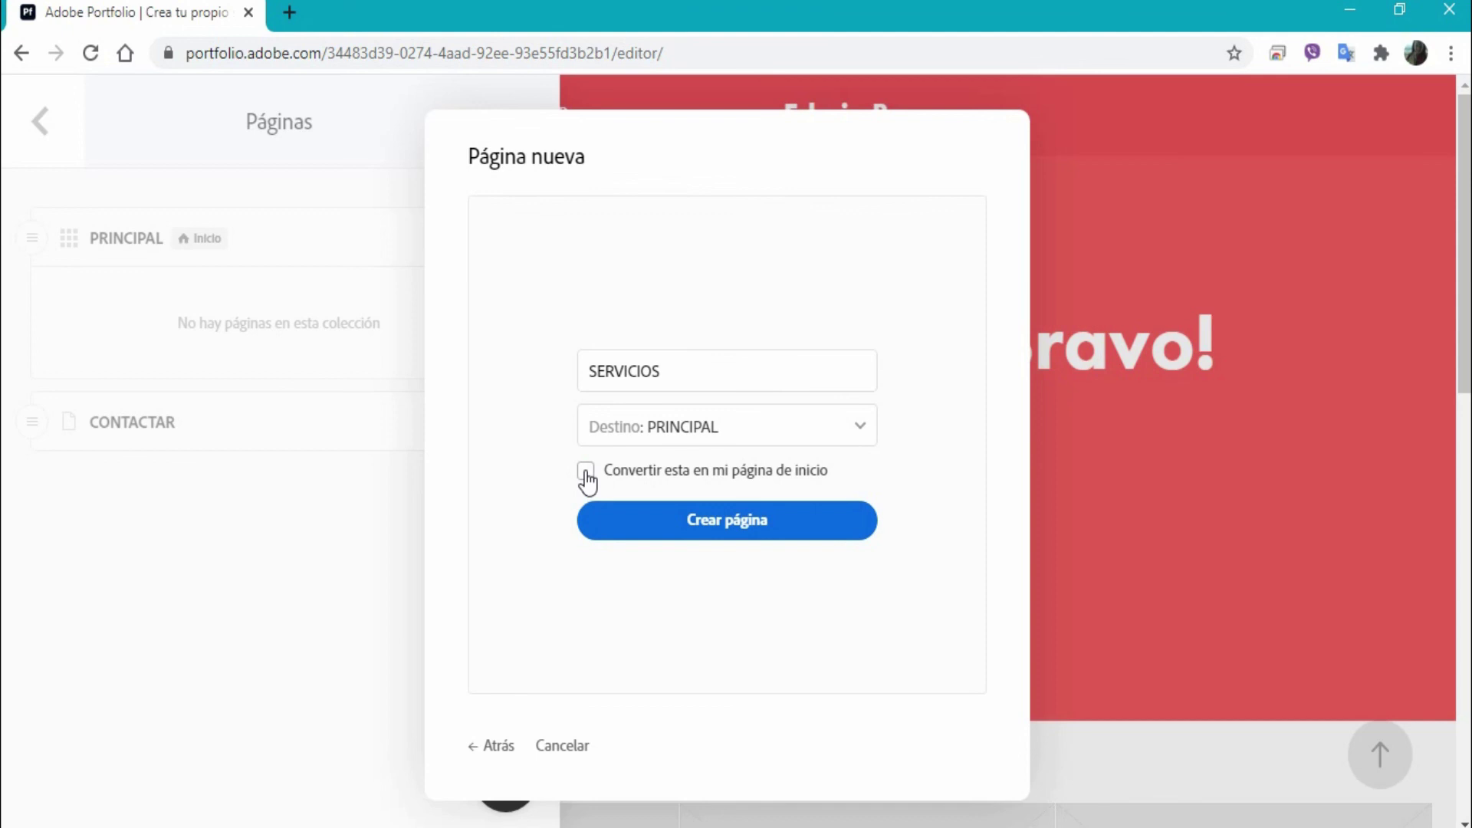
{"action": "left_click", "coordinate": [867, 436]}
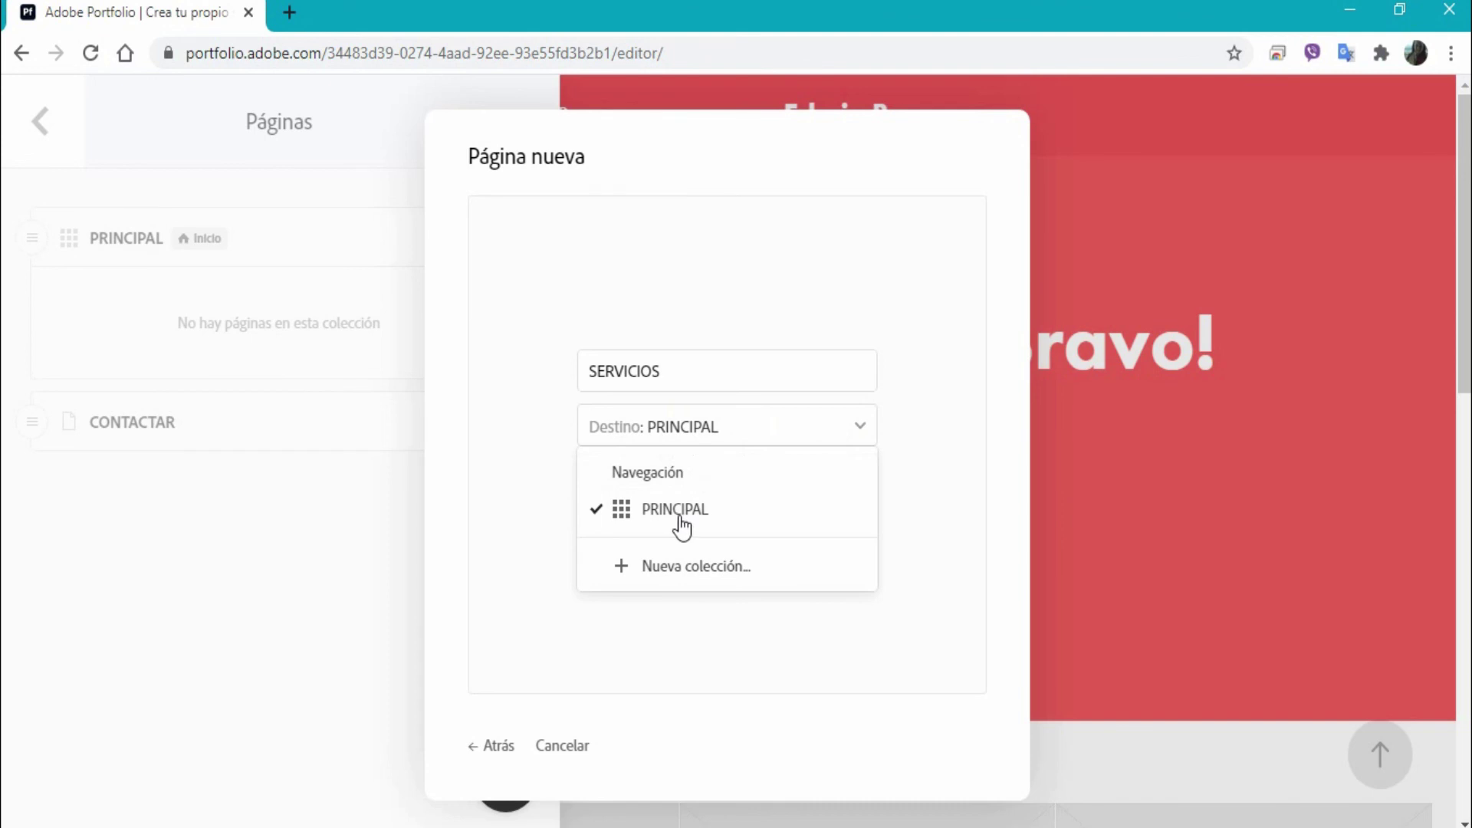
{"action": "left_click", "coordinate": [652, 481]}
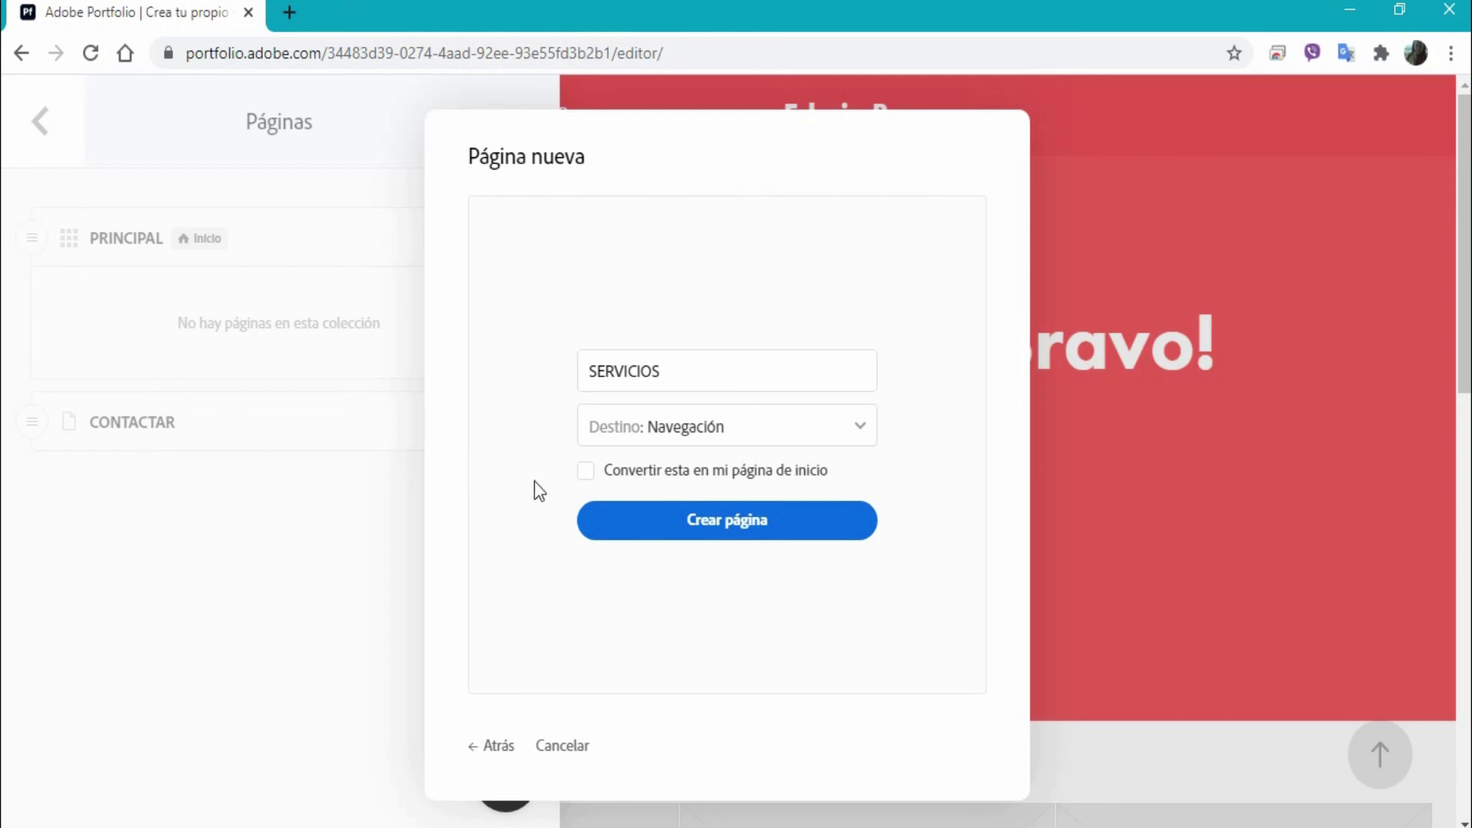
{"action": "left_click", "coordinate": [746, 529]}
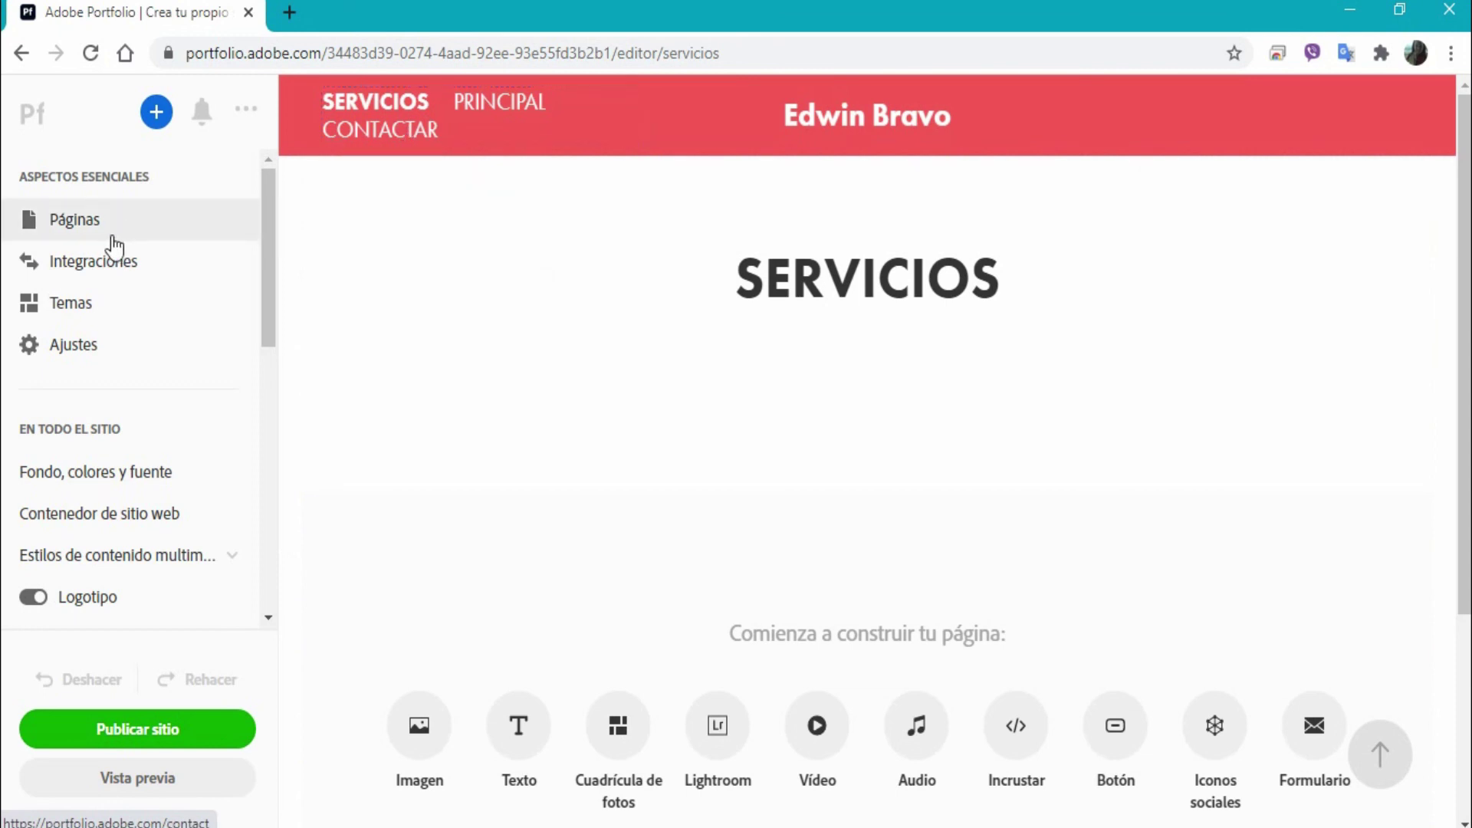
Step: Drag SERVICIOS below PRINCIPAL in the Páginas list, preview PRINCIPAL, then go to Integraciones
{"action": "left_click", "coordinate": [86, 223]}
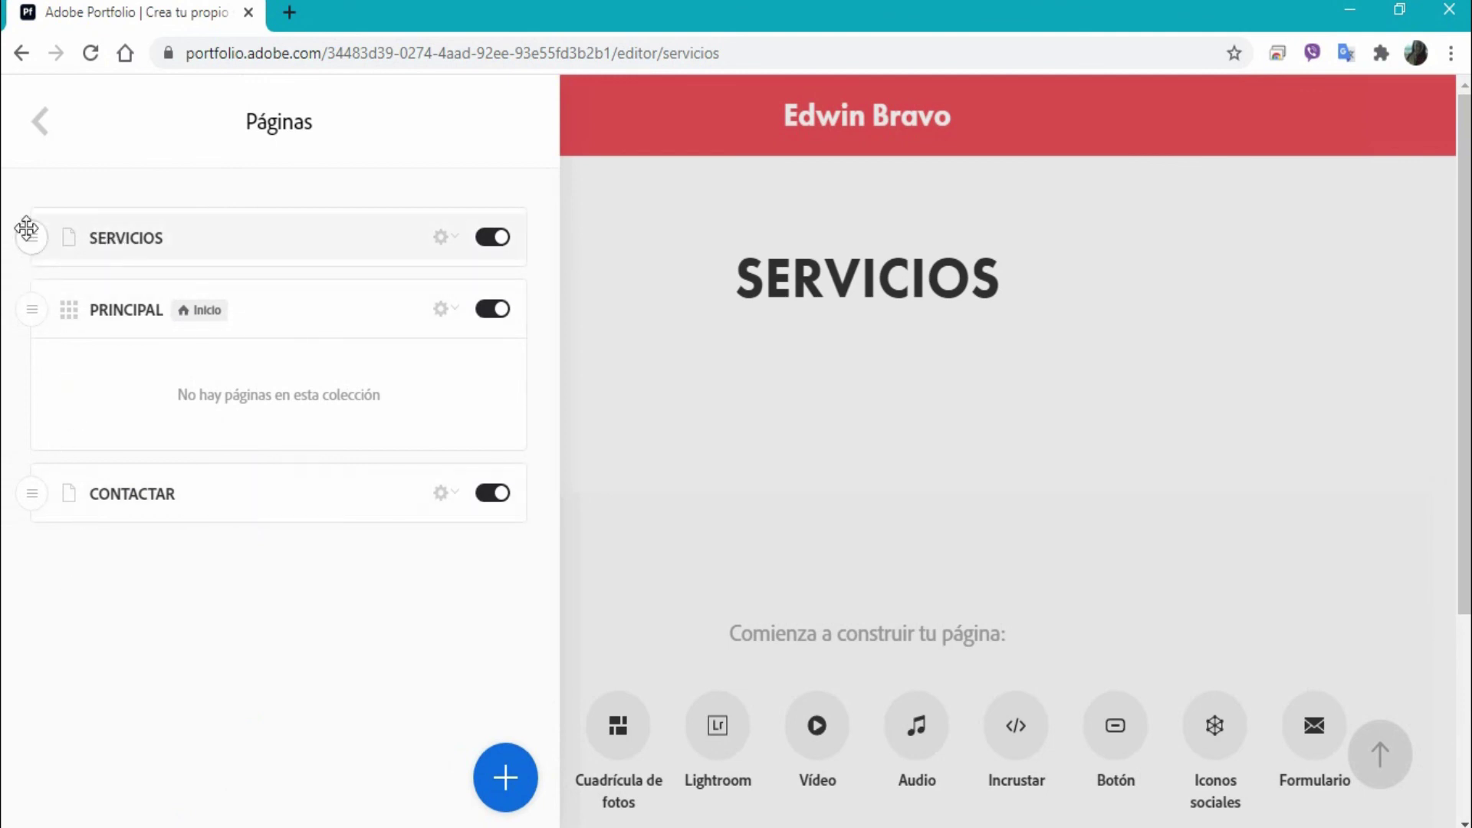
{"action": "mouse_move", "coordinate": [32, 233]}
{"action": "left_mouse_down"}
{"action": "mouse_move", "coordinate": [26, 460]}
{"action": "mouse_move", "coordinate": [22, 392]}
{"action": "left_mouse_up"}
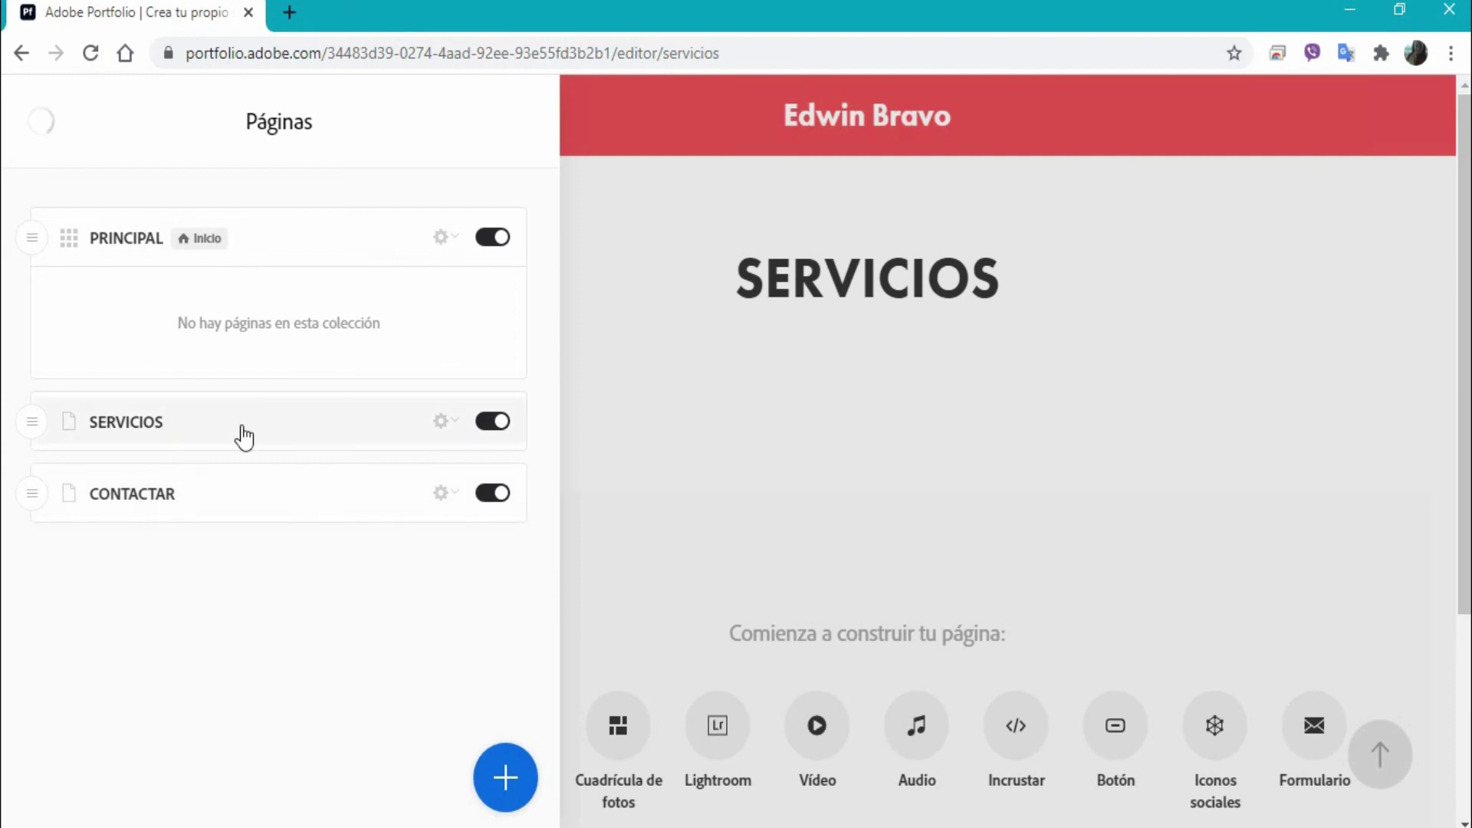
{"action": "left_click", "coordinate": [135, 252]}
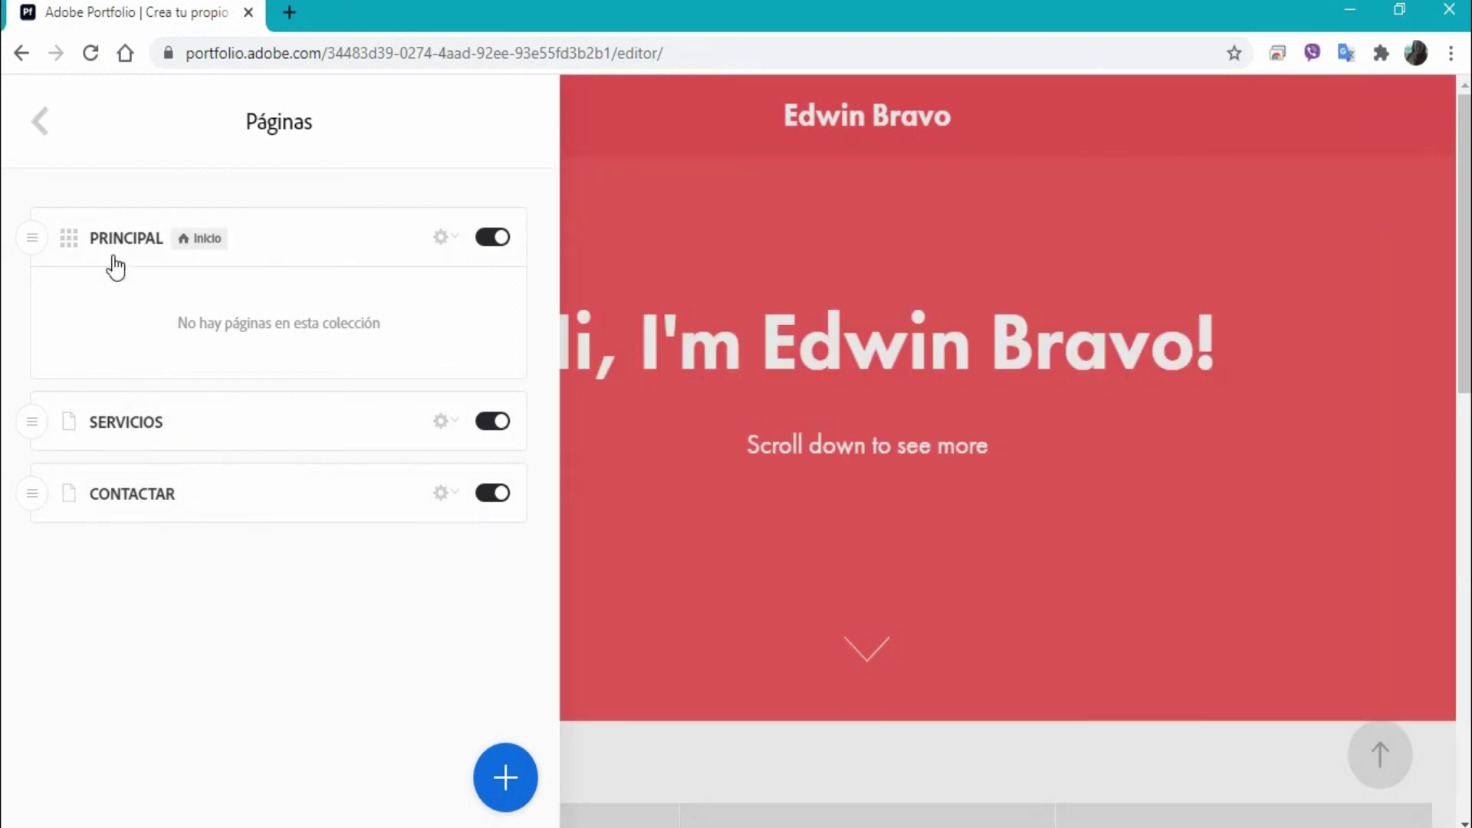
{"action": "left_click", "coordinate": [40, 123]}
{"action": "left_click", "coordinate": [86, 270]}
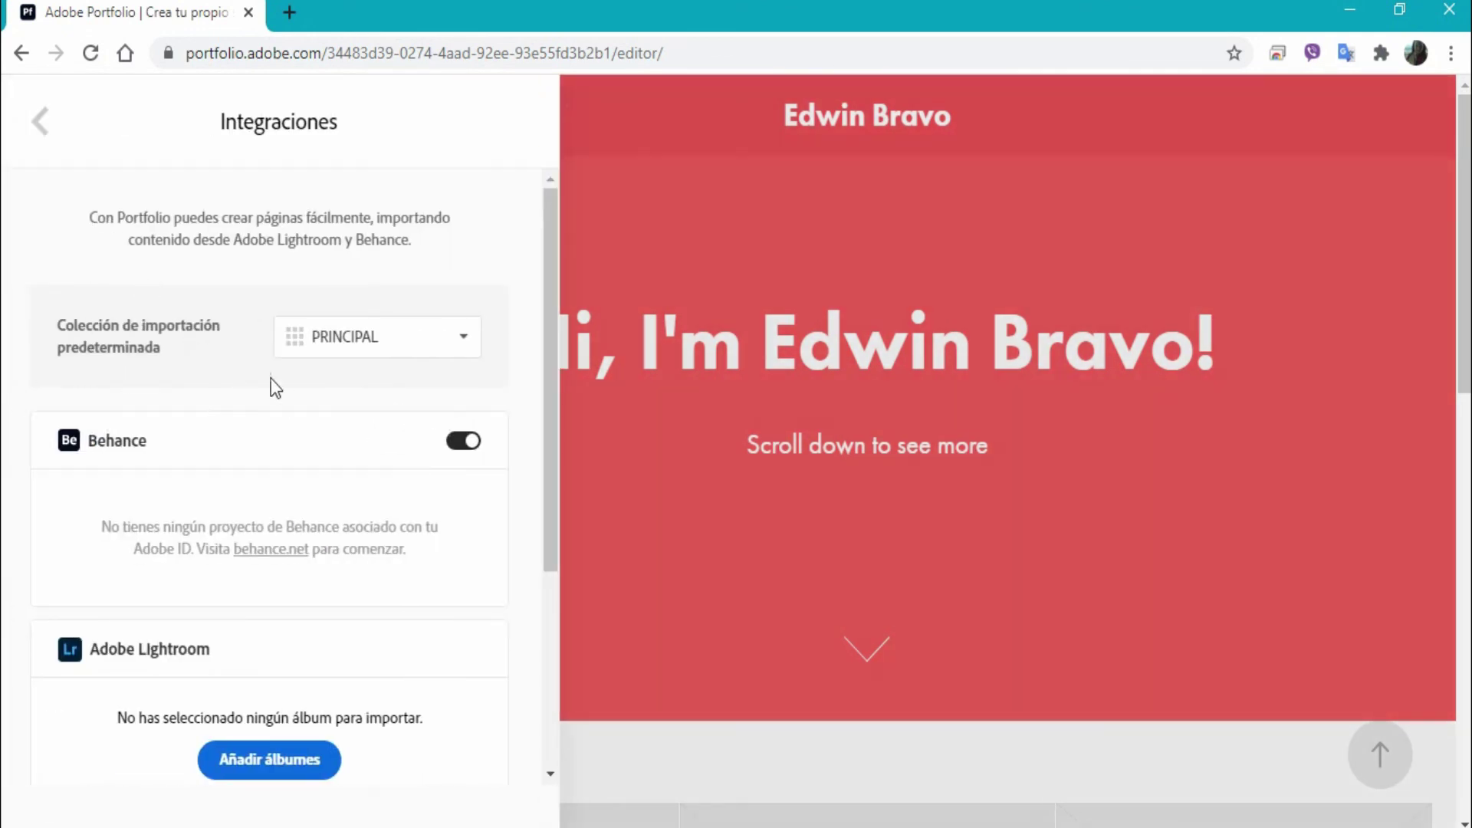
Step: Keep PRINCIPAL as the default import collection, scroll through Behance, Lightroom and Adobe Stock, and go back
{"action": "left_click", "coordinate": [358, 352]}
{"action": "left_click", "coordinate": [206, 376]}
{"action": "scroll", "coordinate": [475, 273], "scroll_direction": "down", "scroll_amount": 3}
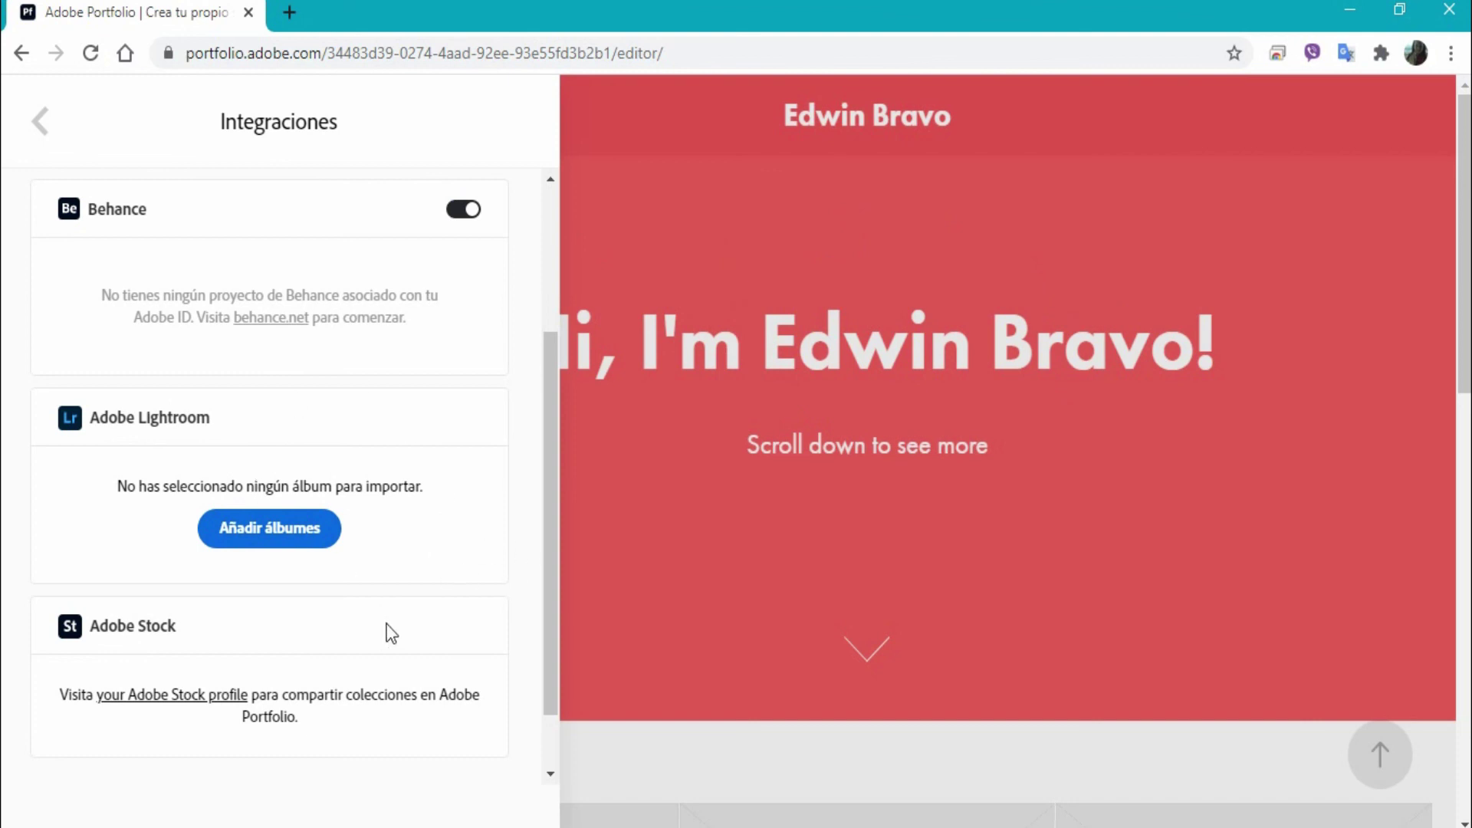
{"action": "left_click", "coordinate": [40, 121]}
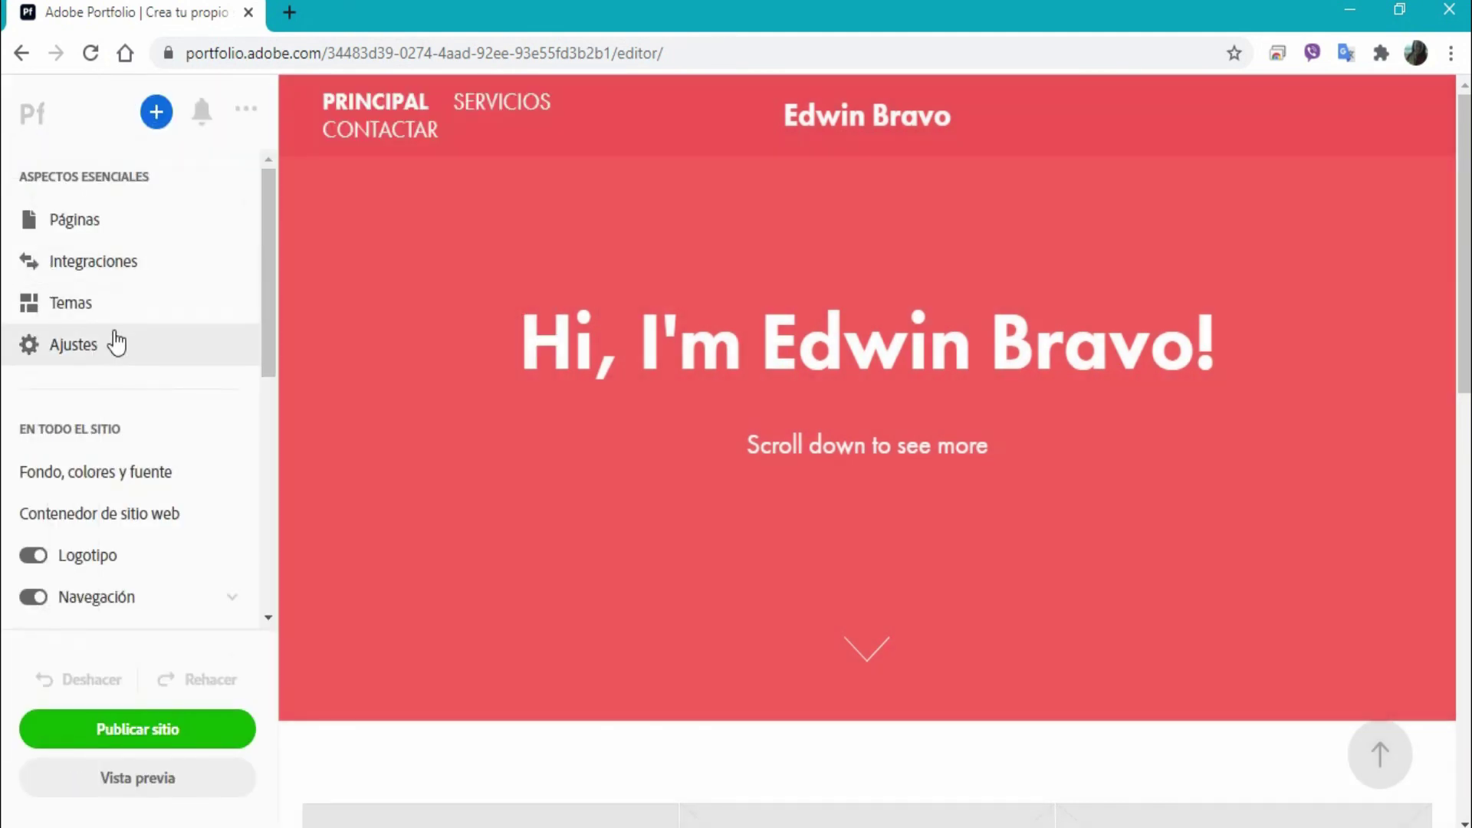
{"action": "left_click", "coordinate": [67, 314]}
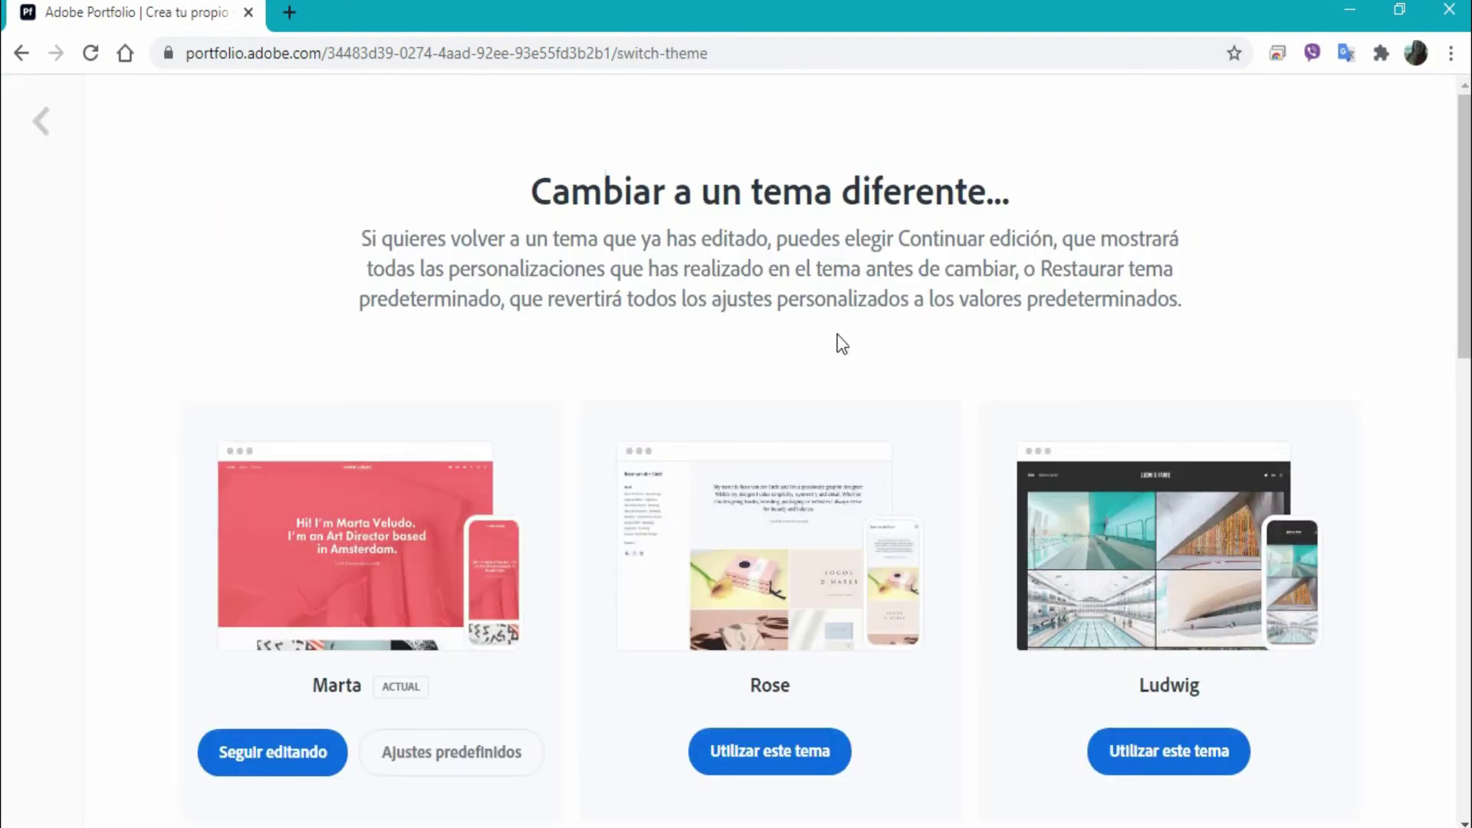
{"action": "scroll", "coordinate": [834, 342], "scroll_direction": "down", "scroll_amount": 2}
{"action": "scroll", "coordinate": [484, 463], "scroll_direction": "down", "scroll_amount": 1}
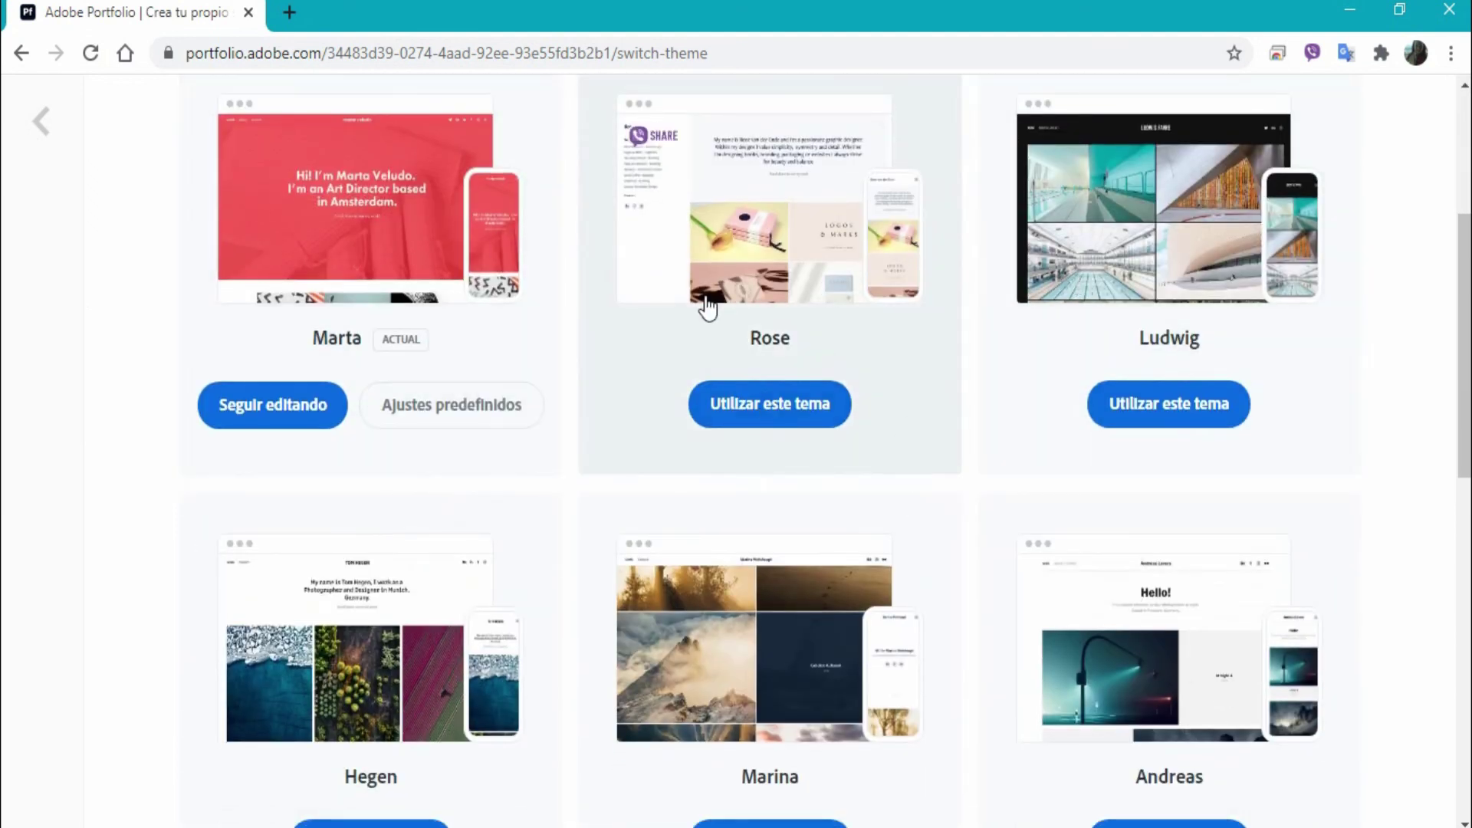
{"action": "scroll", "coordinate": [700, 359], "scroll_direction": "down", "scroll_amount": 8}
{"action": "scroll", "coordinate": [819, 390], "scroll_direction": "down", "scroll_amount": 5}
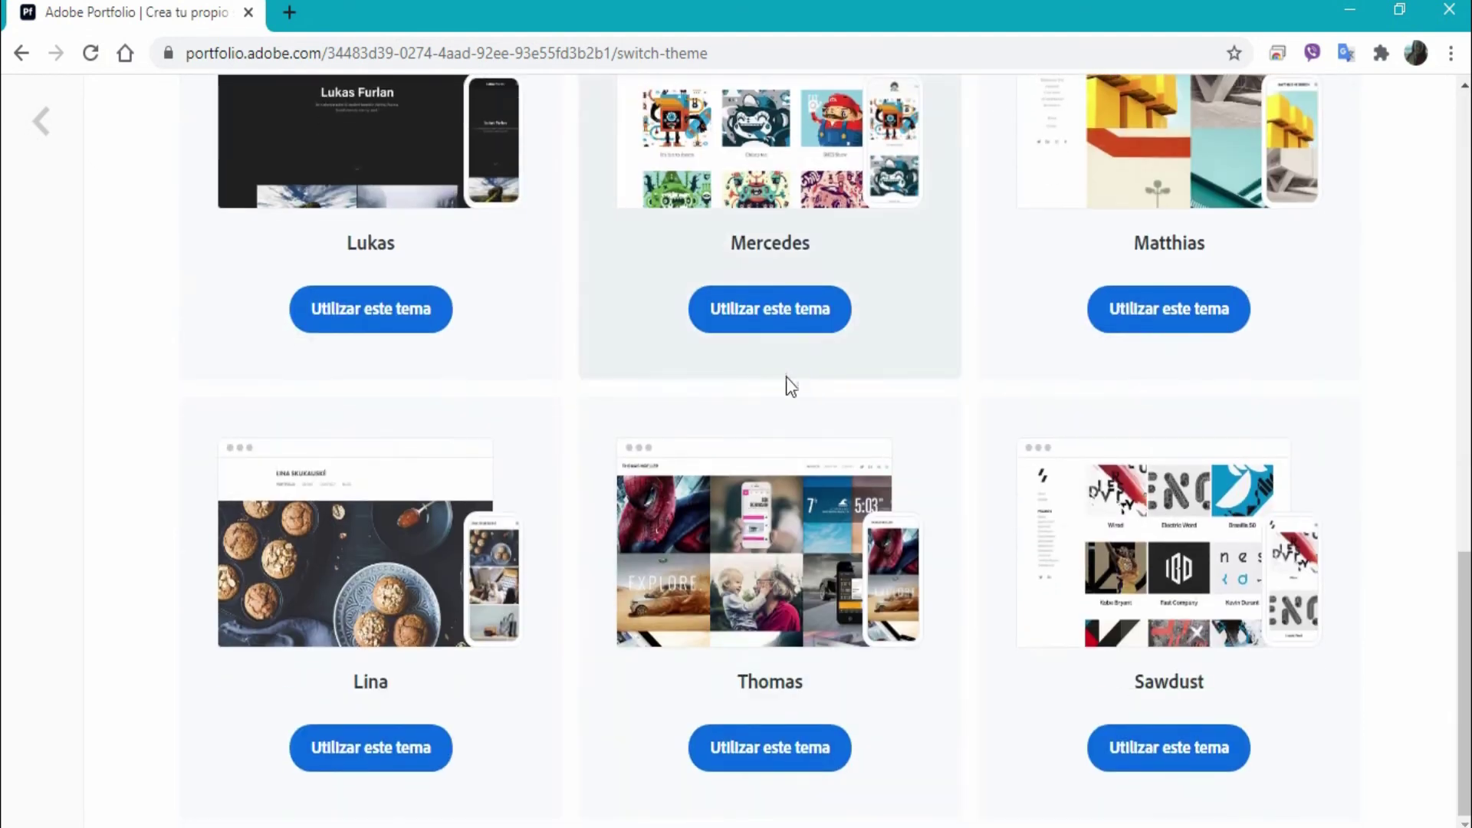
{"action": "scroll", "coordinate": [1222, 486], "scroll_direction": "up", "scroll_amount": 2}
{"action": "scroll", "coordinate": [1225, 486], "scroll_direction": "up", "scroll_amount": 7}
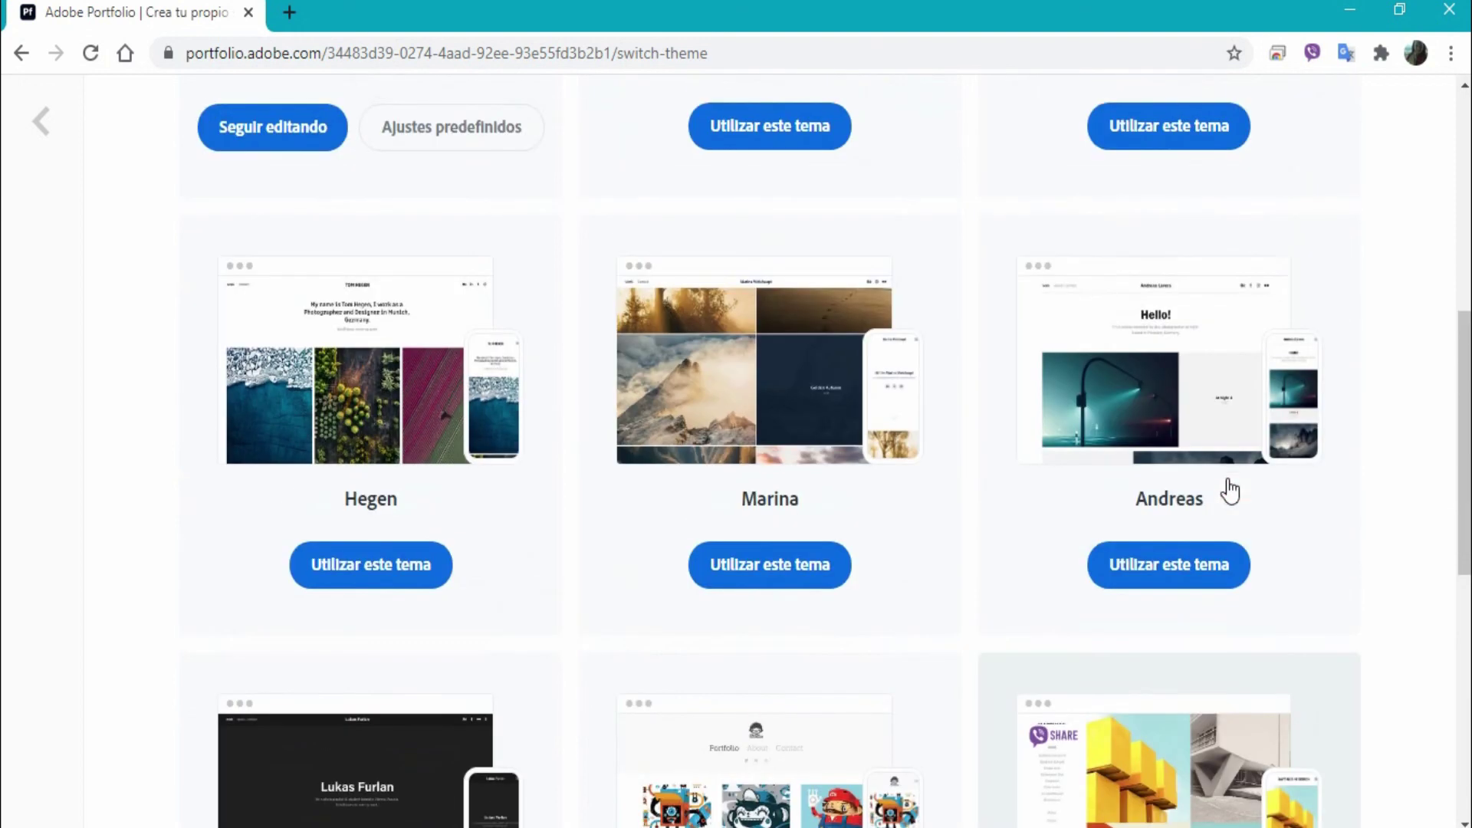
{"action": "scroll", "coordinate": [1035, 478], "scroll_direction": "up", "scroll_amount": 8}
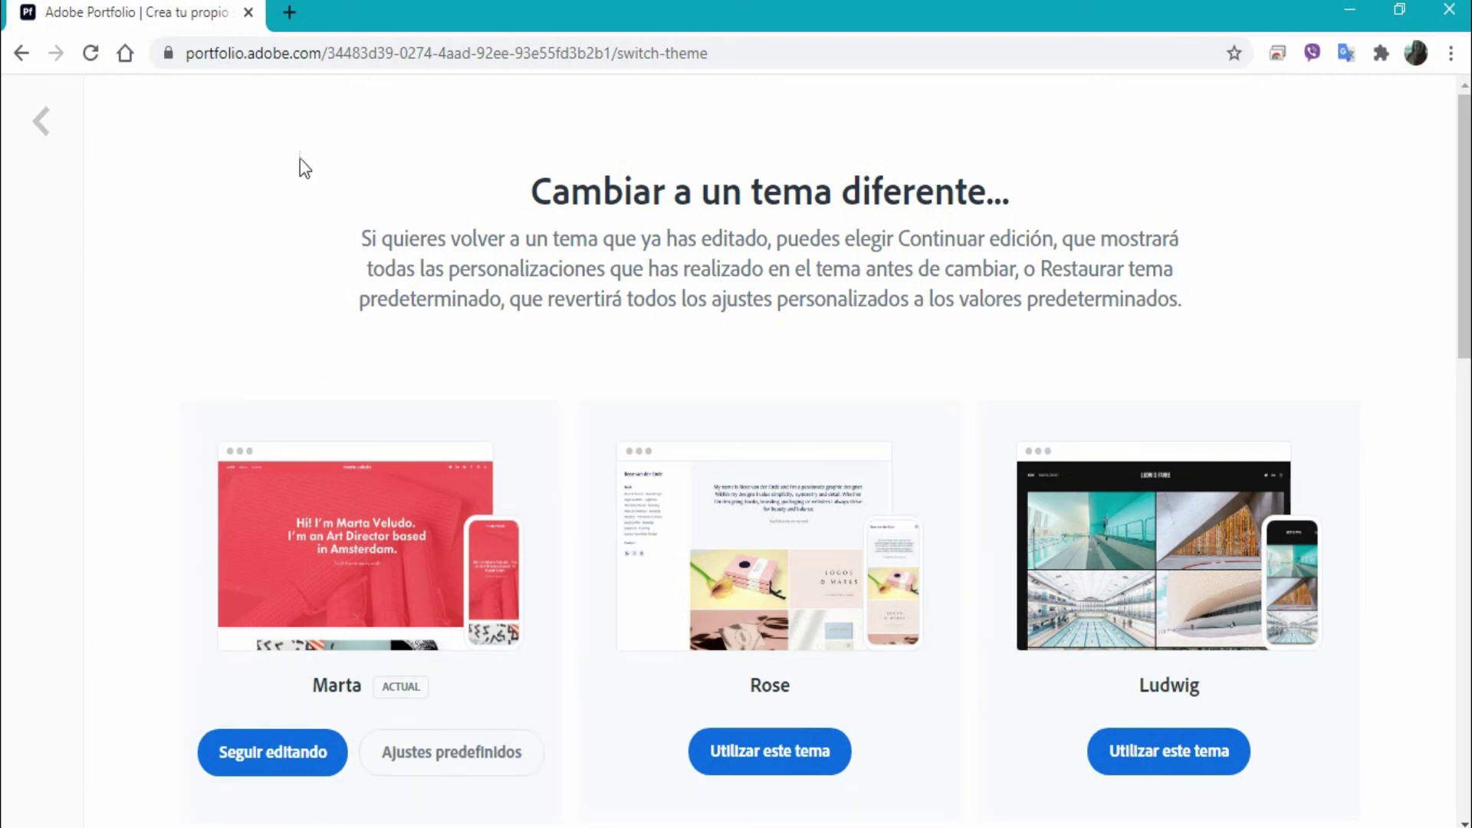
{"action": "left_click", "coordinate": [37, 123]}
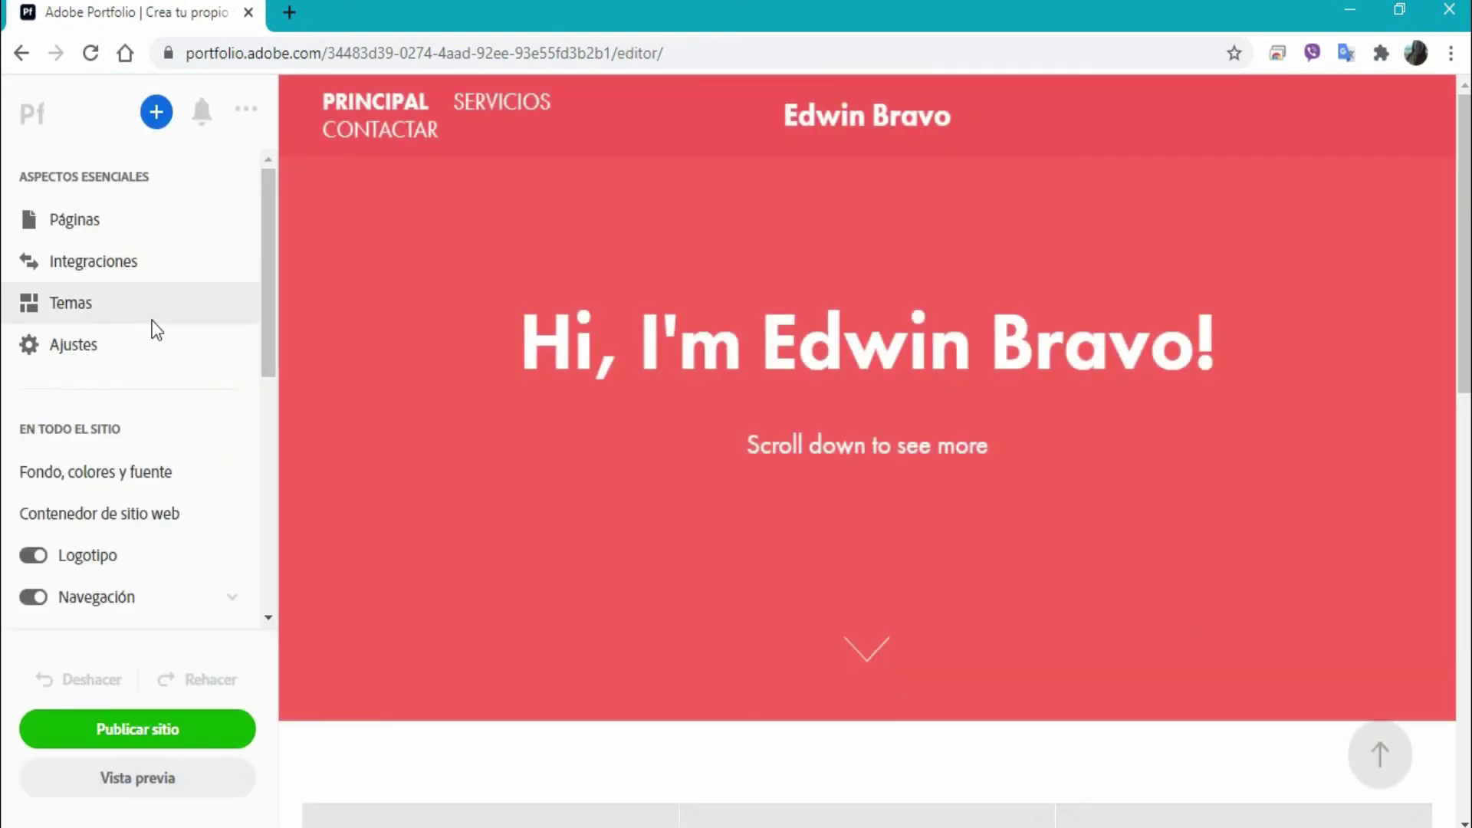
Step: Open Ajustes, move the settings dialog up and right, and select Nombre de dominio
{"action": "left_click", "coordinate": [74, 347]}
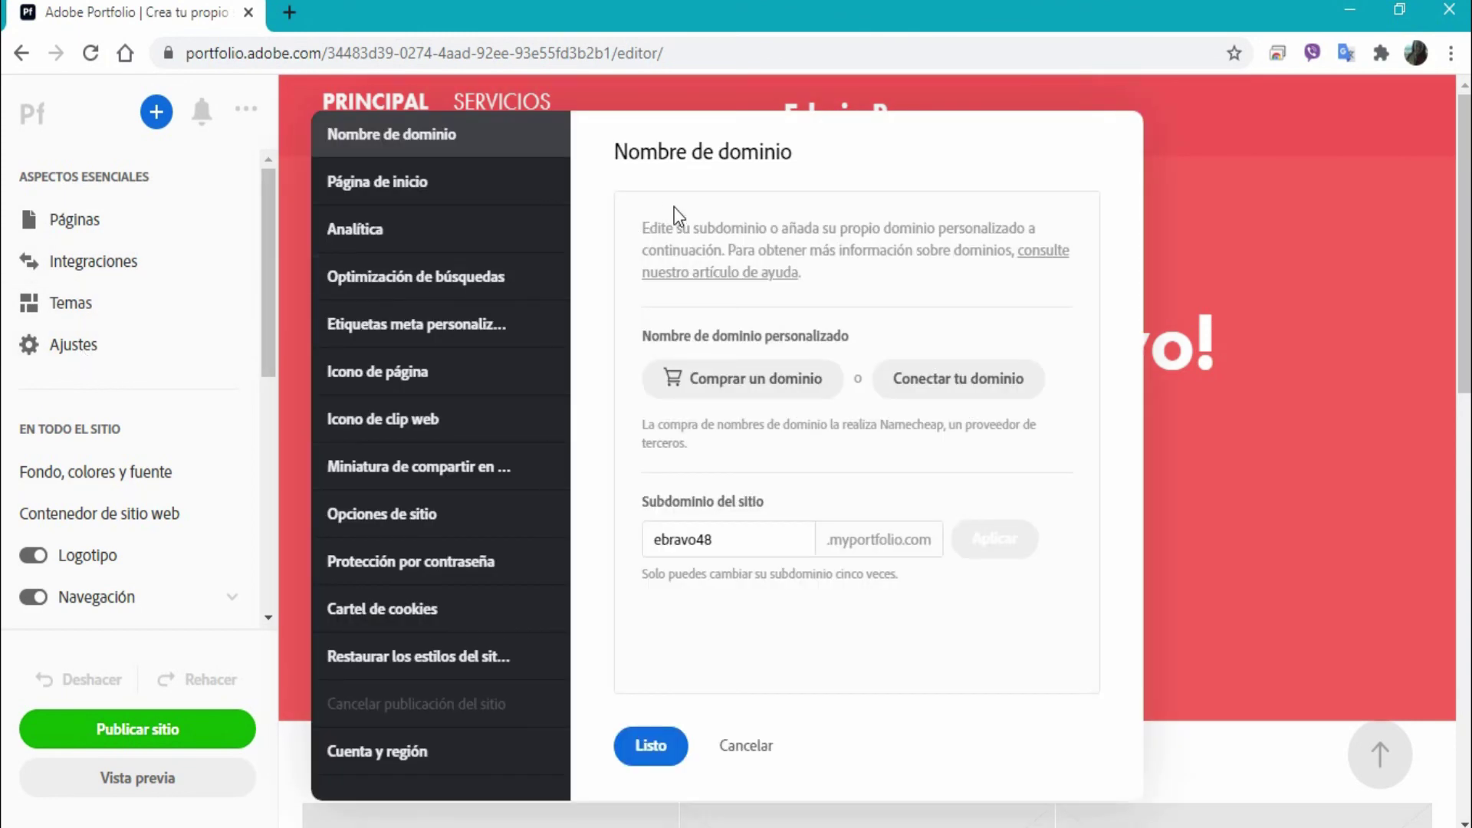
{"action": "left_click_drag", "start_coordinate": [839, 140], "coordinate": [922, 99]}
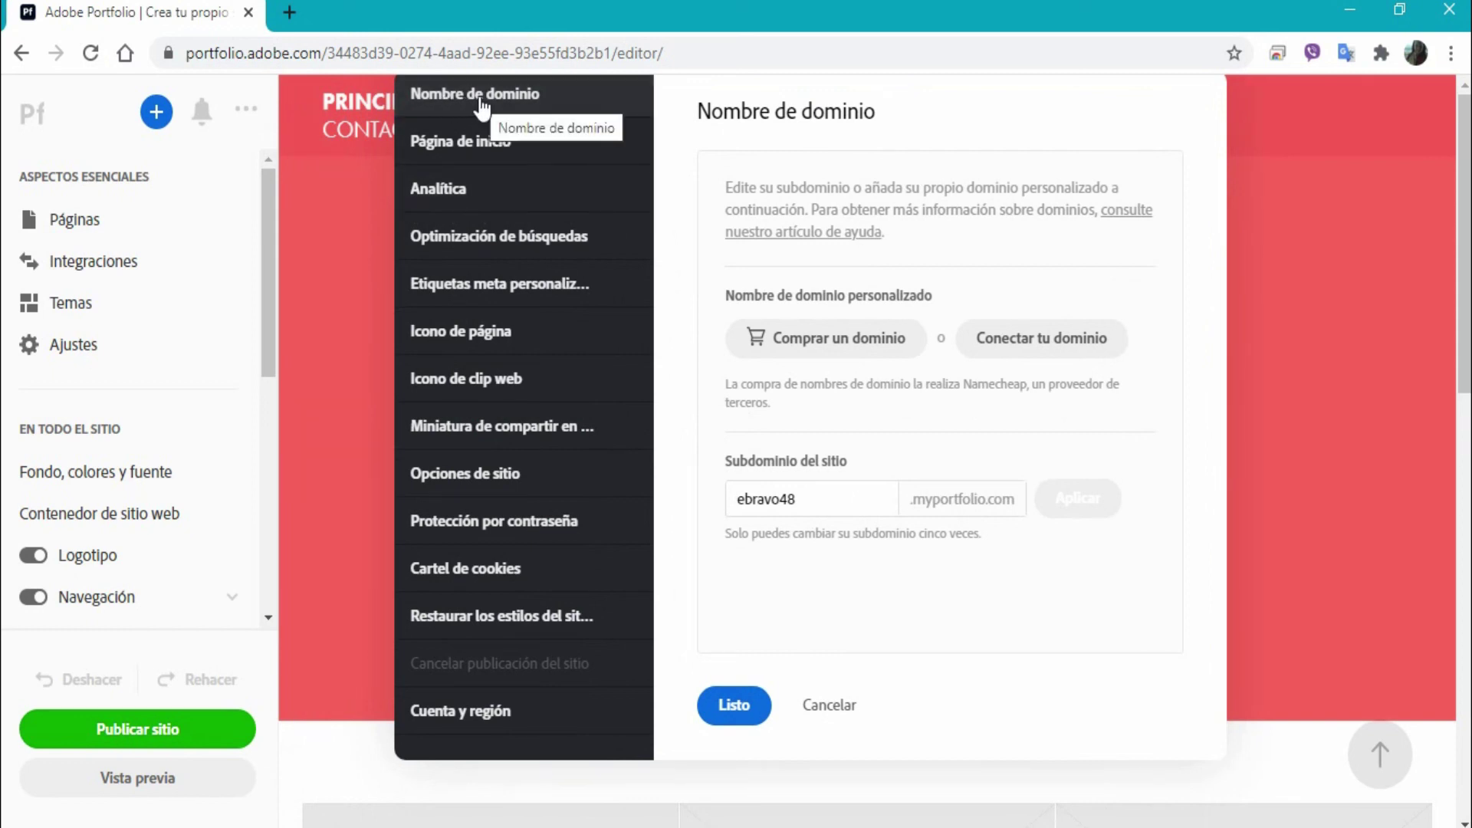
{"action": "left_click", "coordinate": [862, 357]}
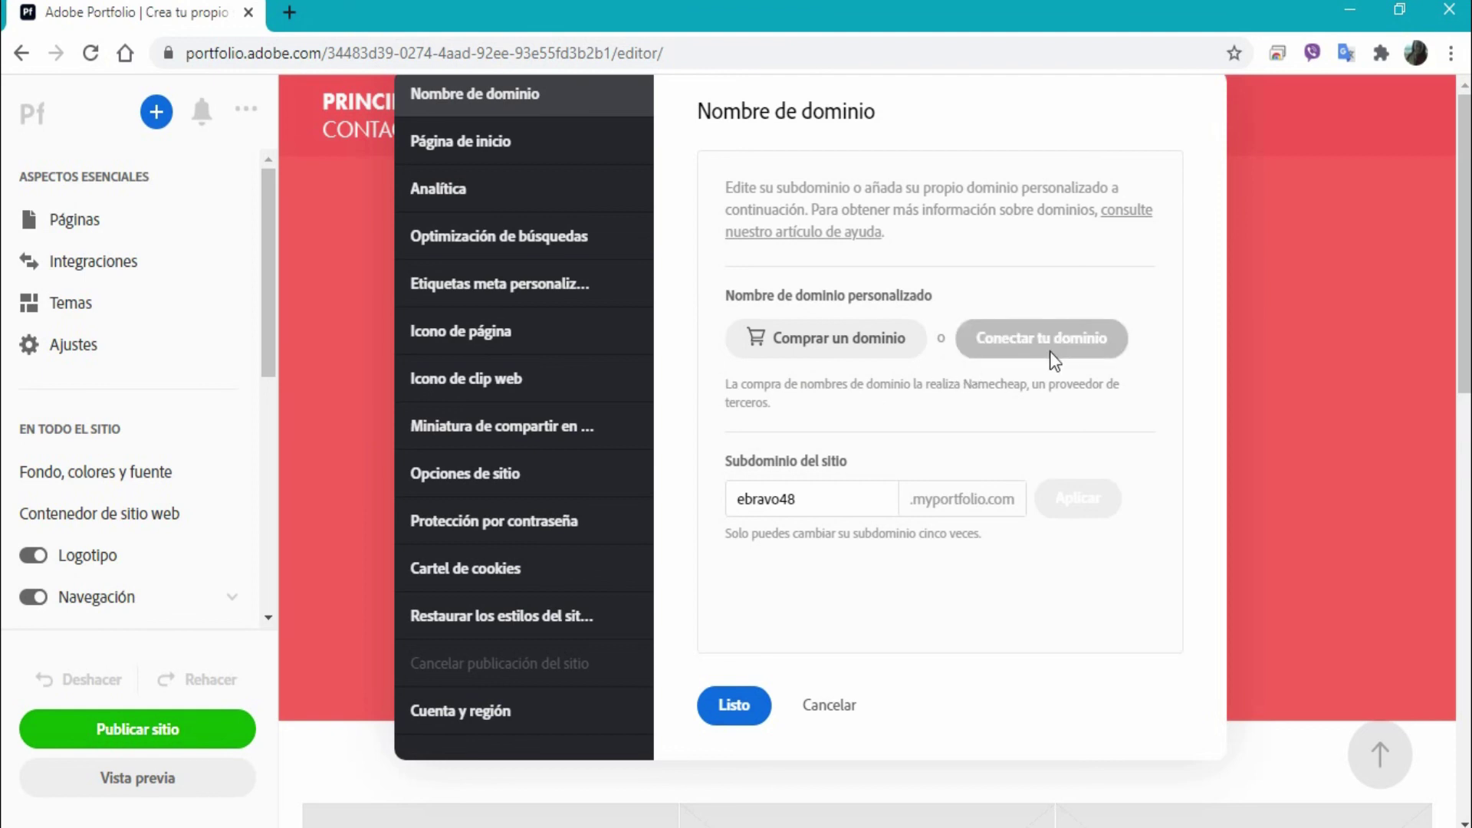
{"action": "left_click", "coordinate": [1004, 344]}
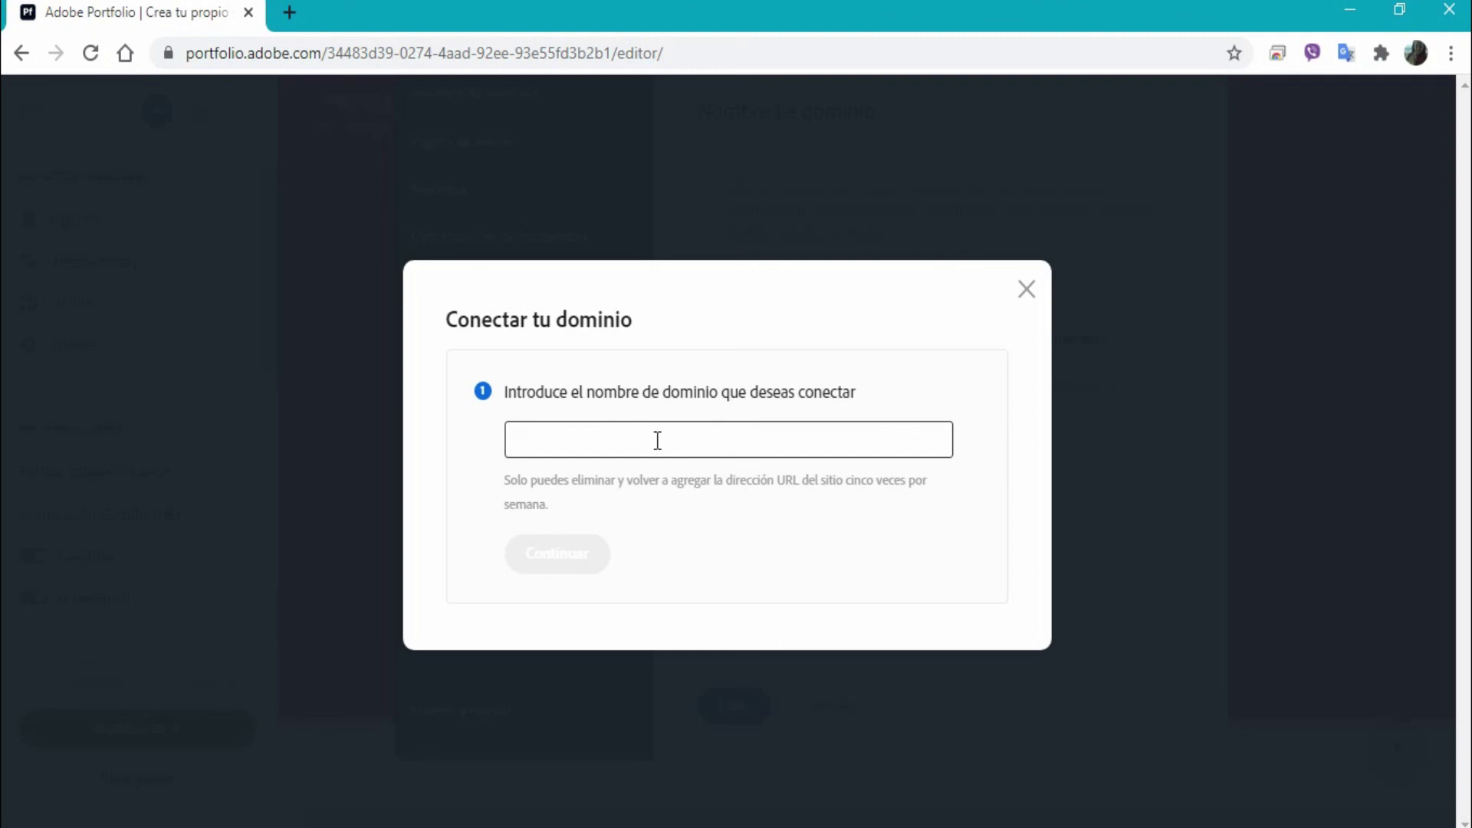
{"action": "type", "text": "www"}
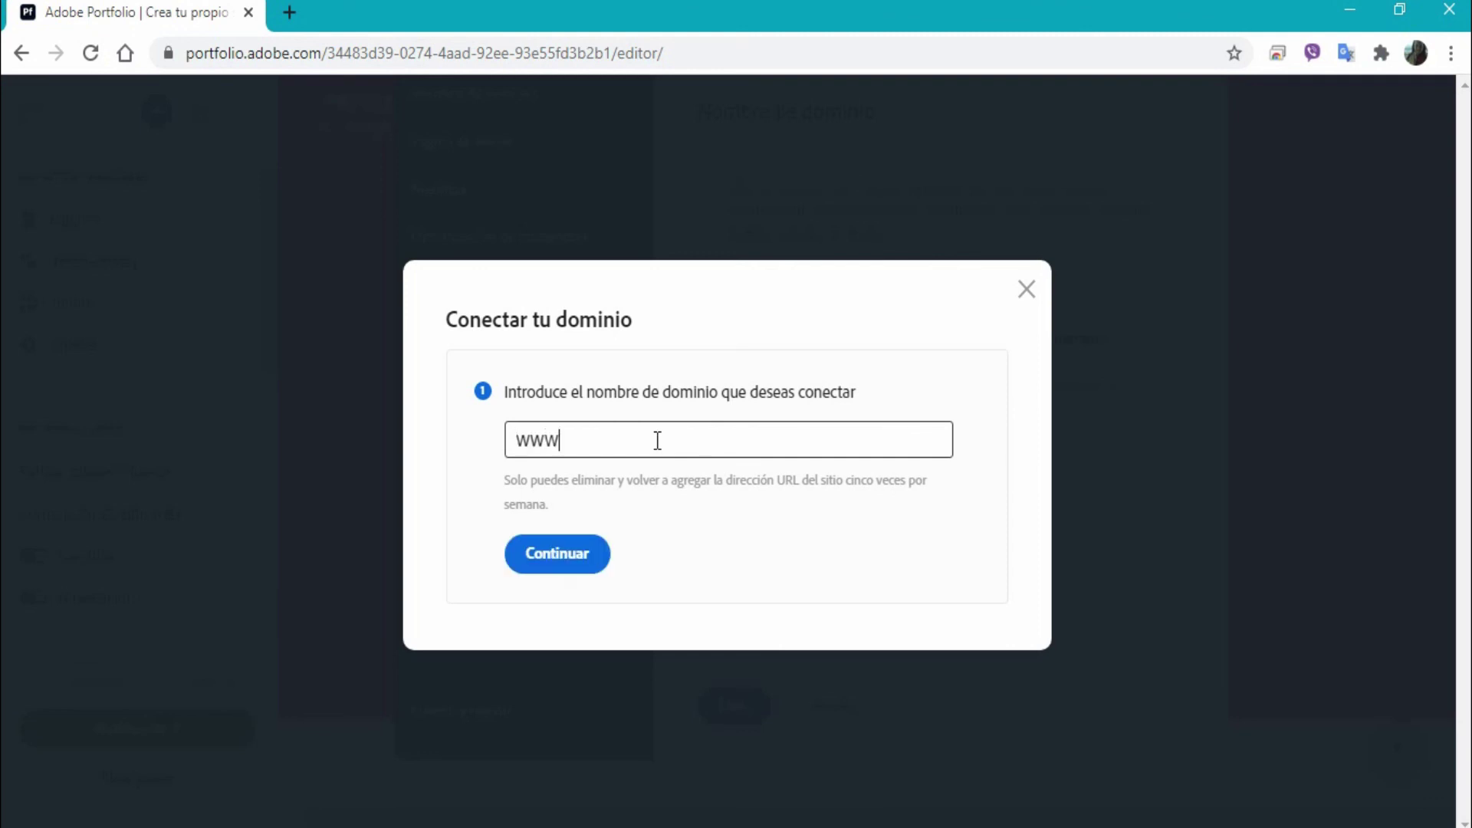
{"action": "type", "text": ".EDWINBRAVO.COM"}
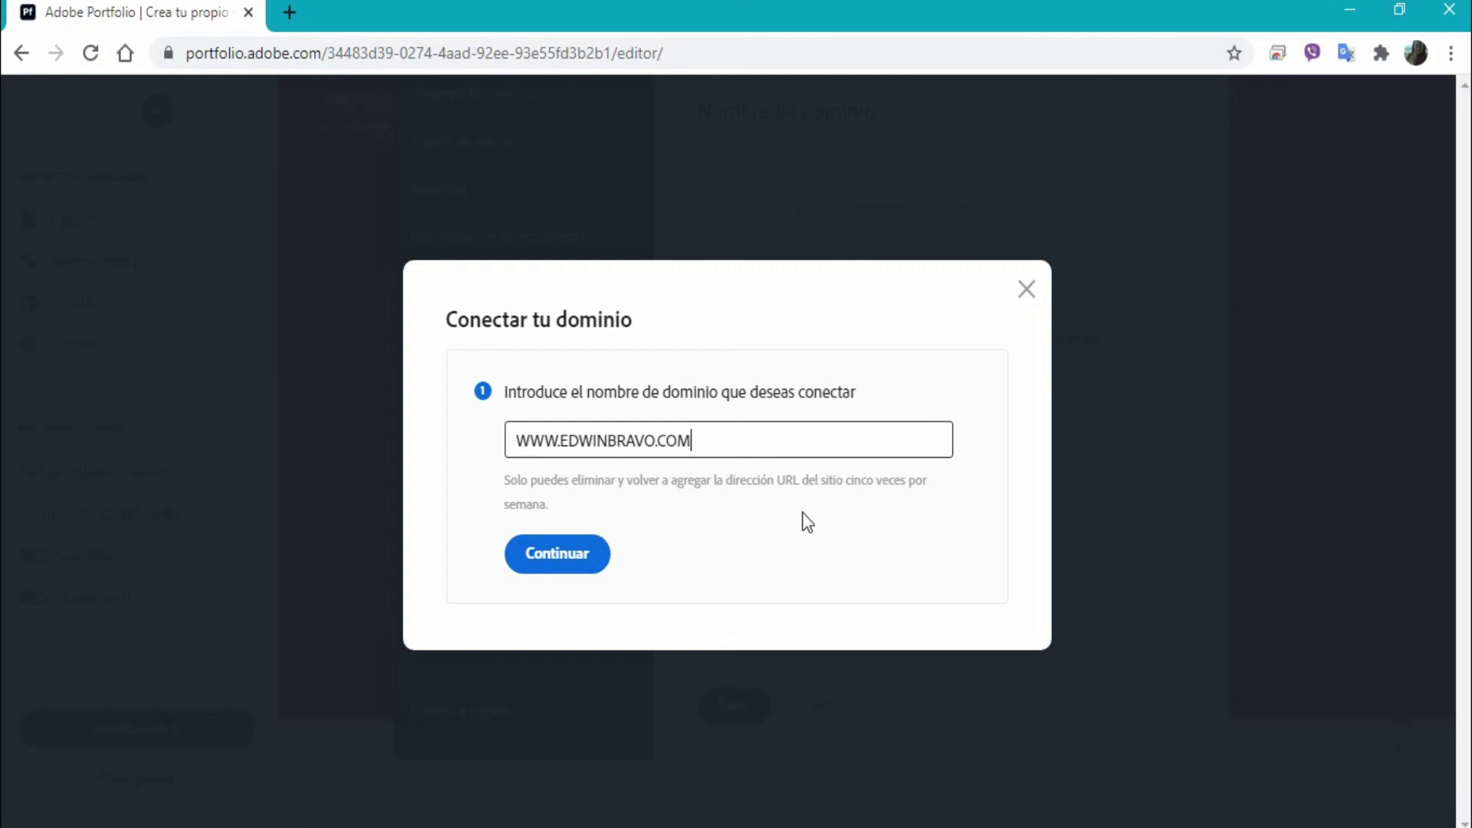
{"action": "left_click", "coordinate": [1027, 290]}
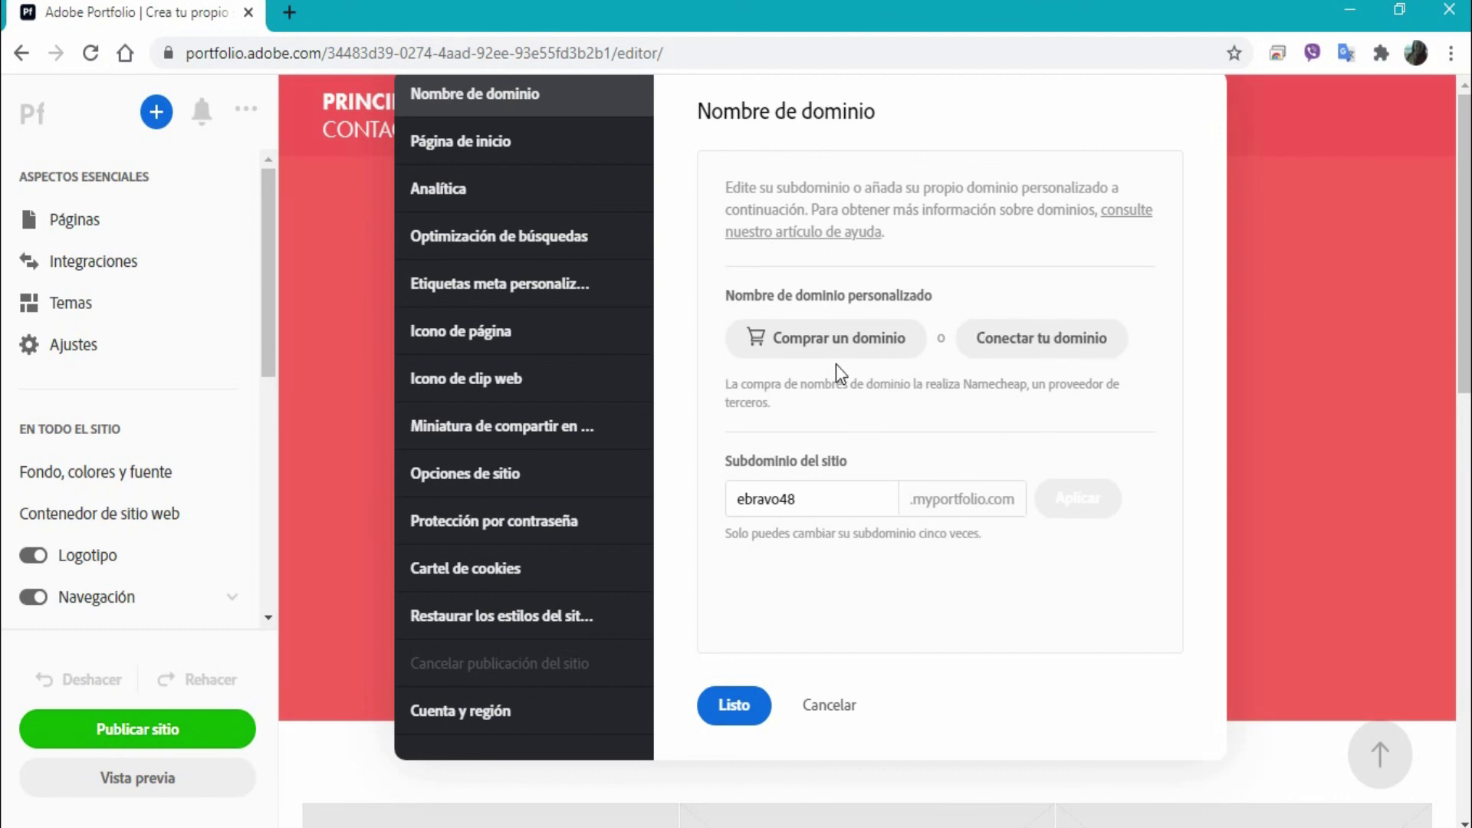
{"action": "left_click", "coordinate": [833, 342]}
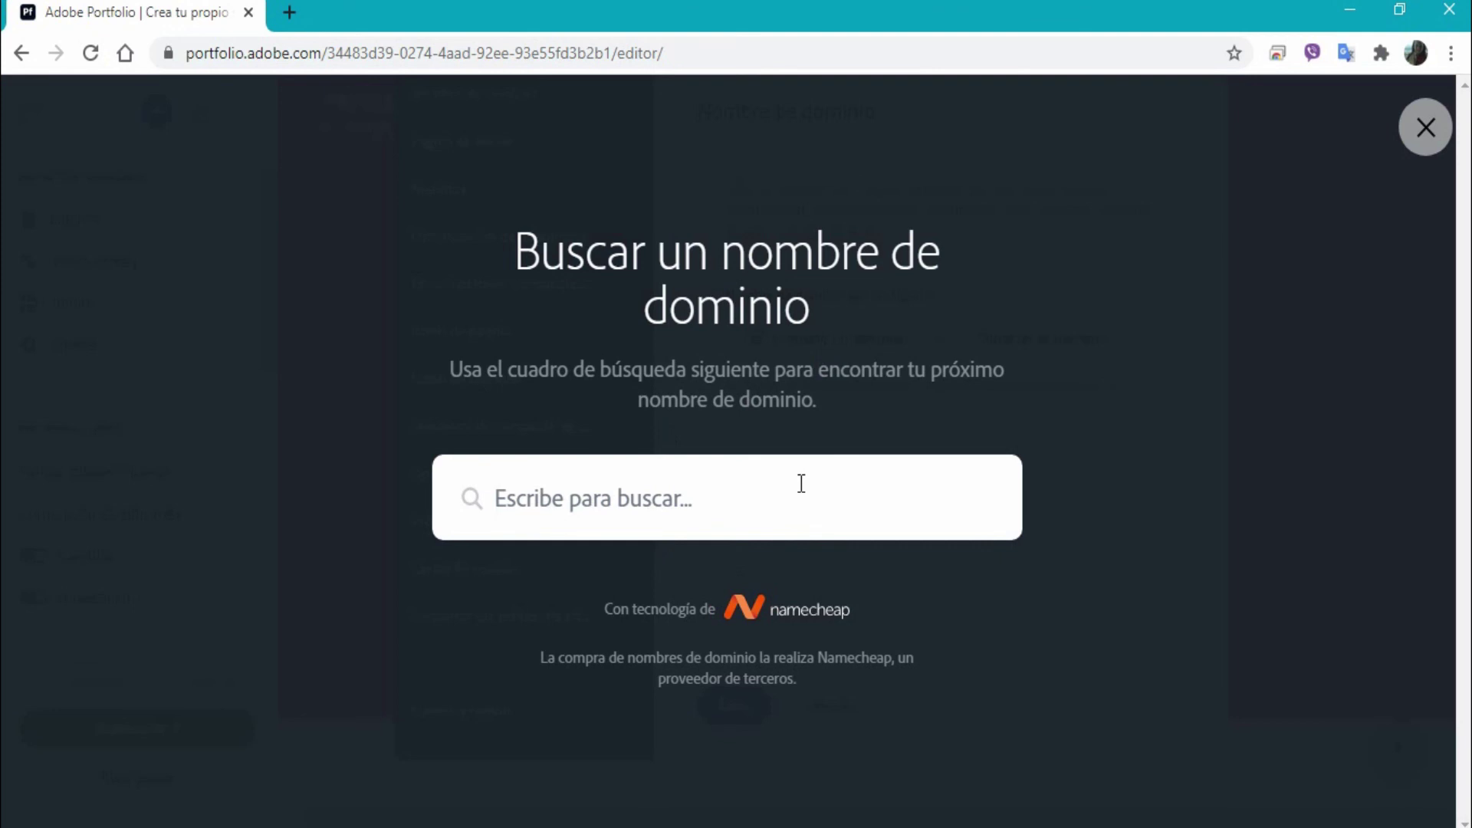
{"action": "left_click", "coordinate": [1424, 129]}
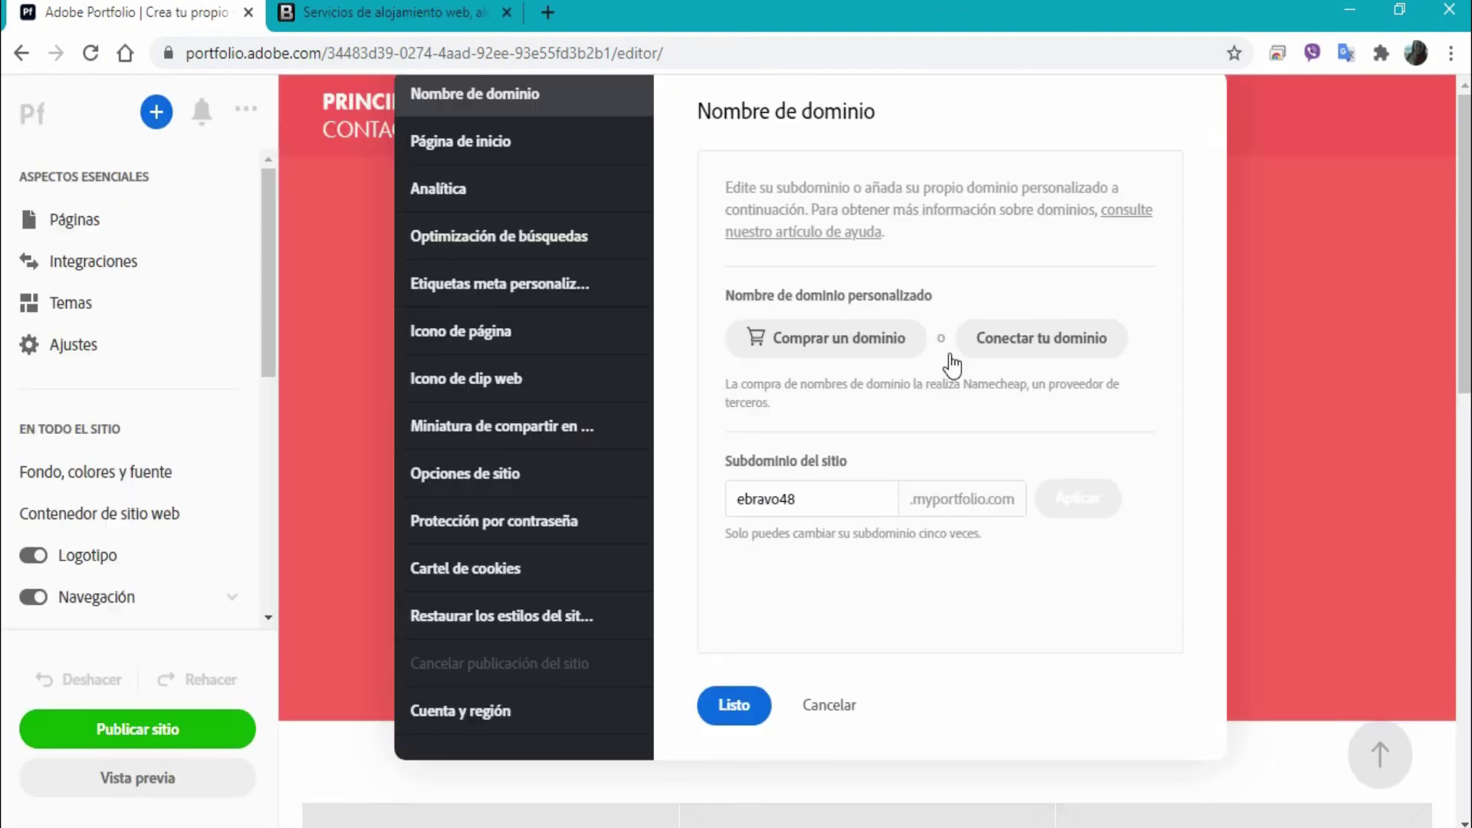
Step: Scroll through the BanaHosting home page, briefly flipping back to the Portfolio tab and returning
{"action": "left_click", "coordinate": [426, 13]}
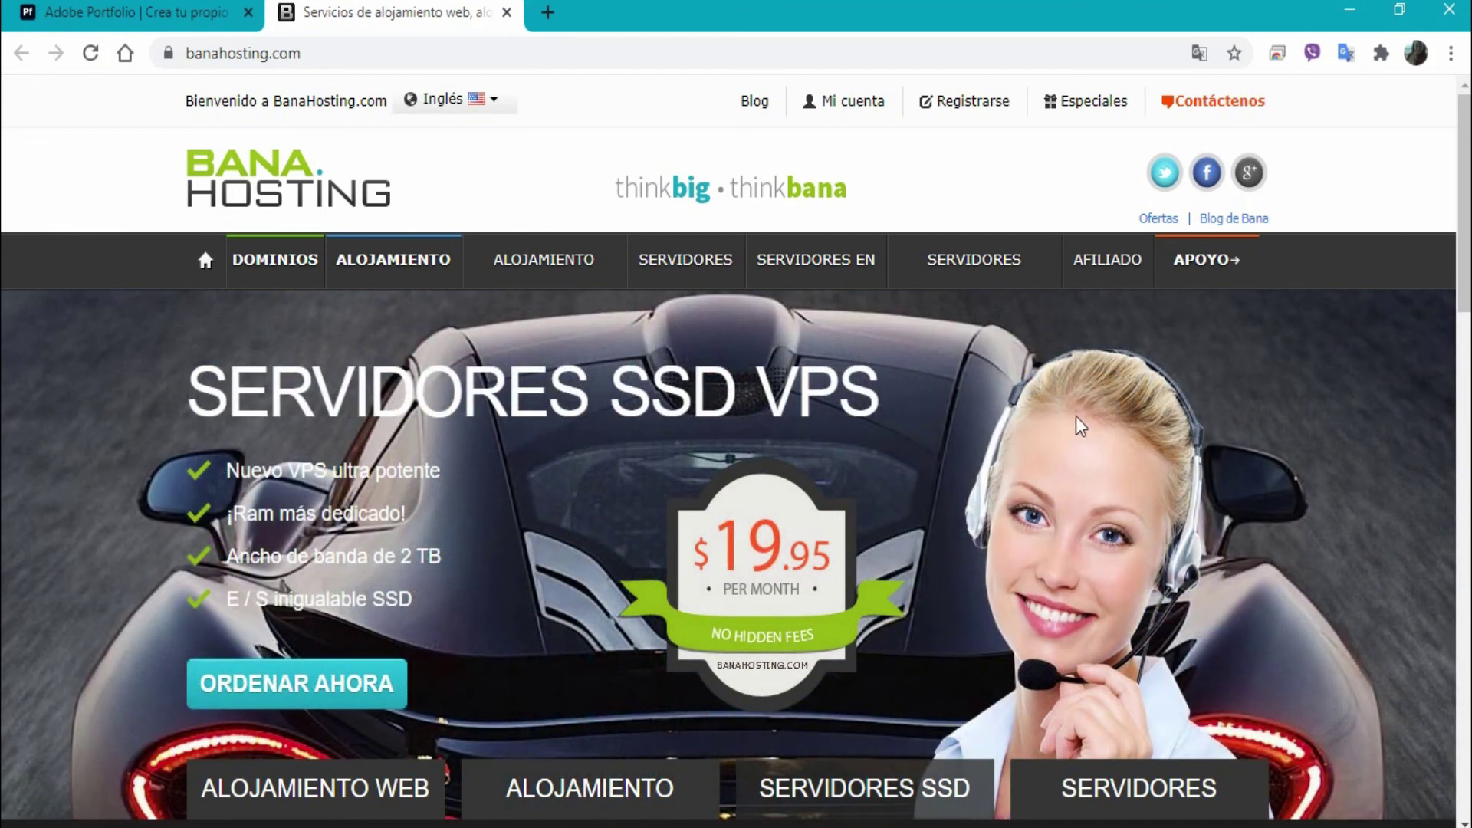
{"action": "scroll", "coordinate": [1125, 404], "scroll_direction": "down", "scroll_amount": 4}
{"action": "scroll", "coordinate": [670, 374], "scroll_direction": "down", "scroll_amount": 5}
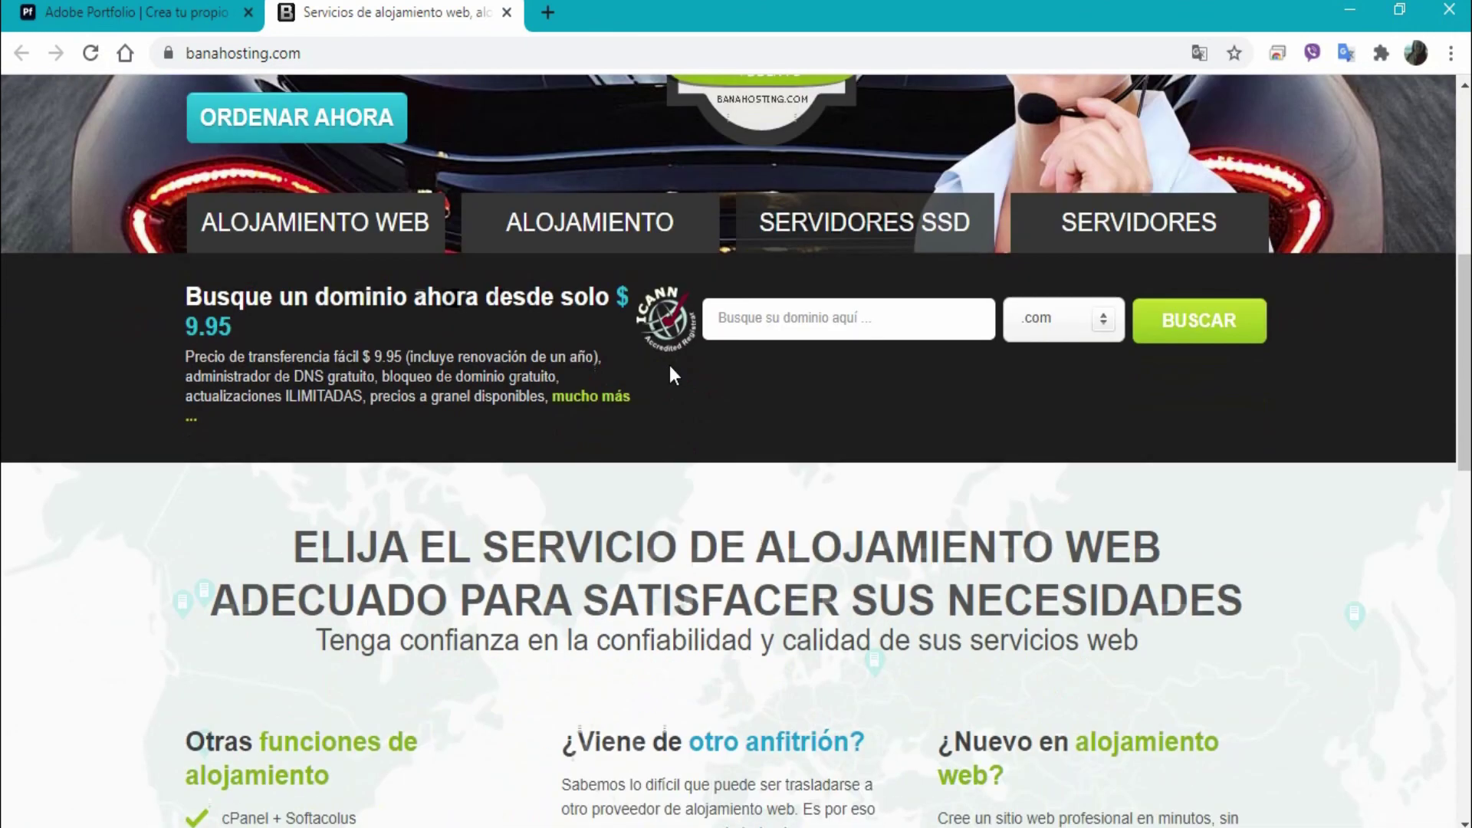
{"action": "scroll", "coordinate": [670, 366], "scroll_direction": "down", "scroll_amount": 5}
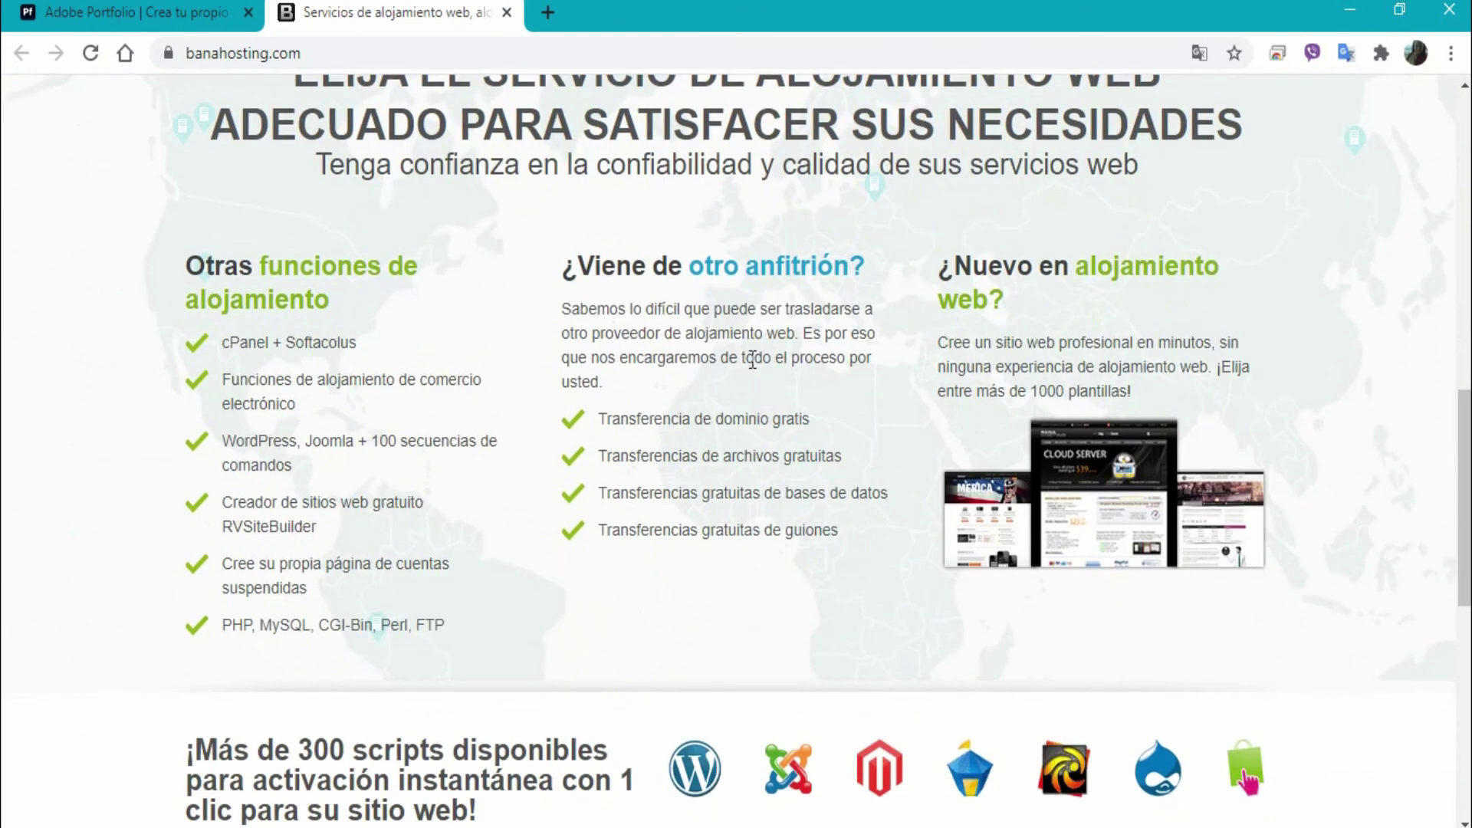
{"action": "scroll", "coordinate": [752, 360], "scroll_direction": "up", "scroll_amount": 13}
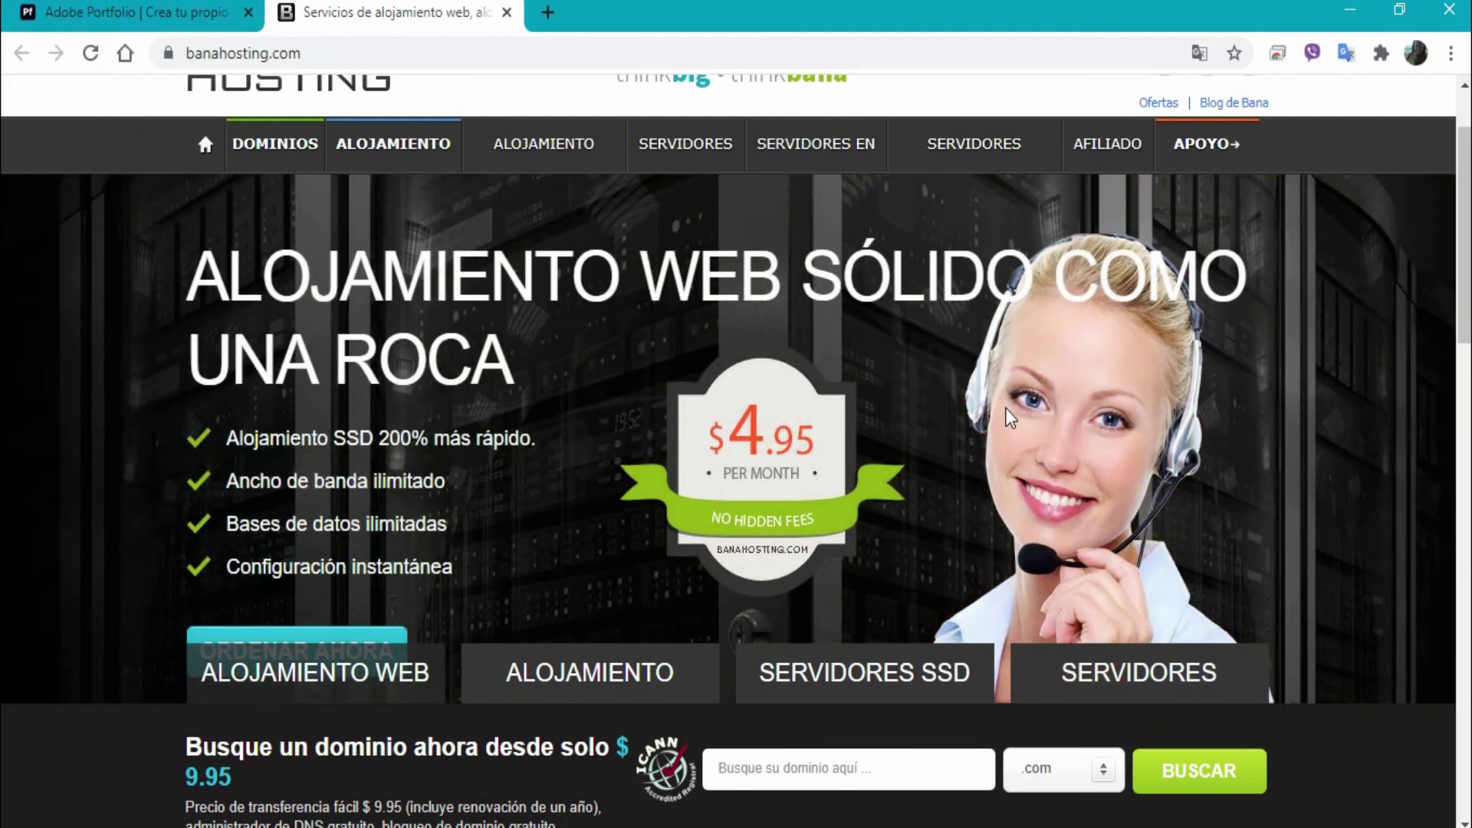
{"action": "left_click", "coordinate": [138, 12]}
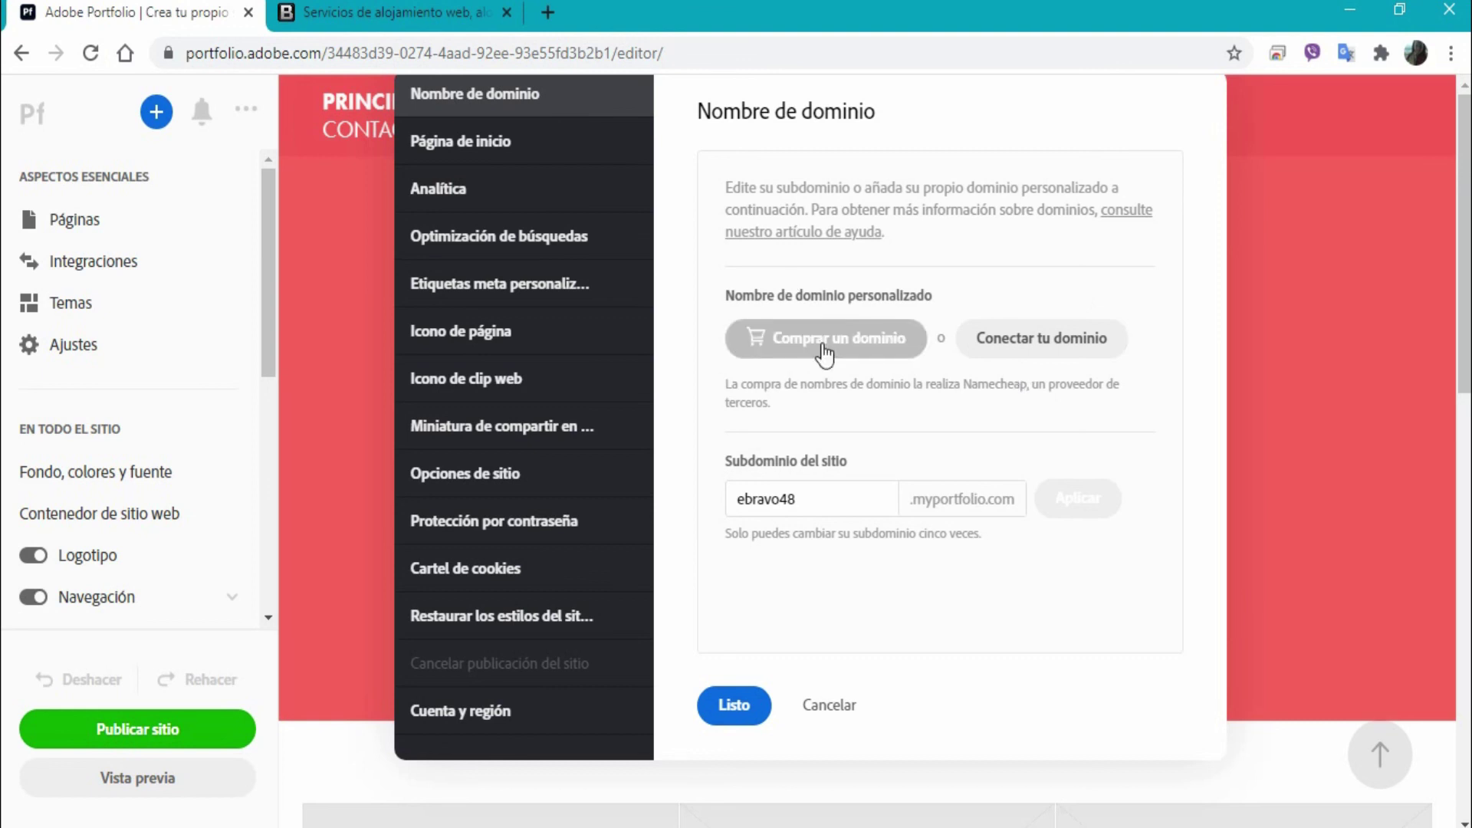
{"action": "left_click", "coordinate": [419, 15]}
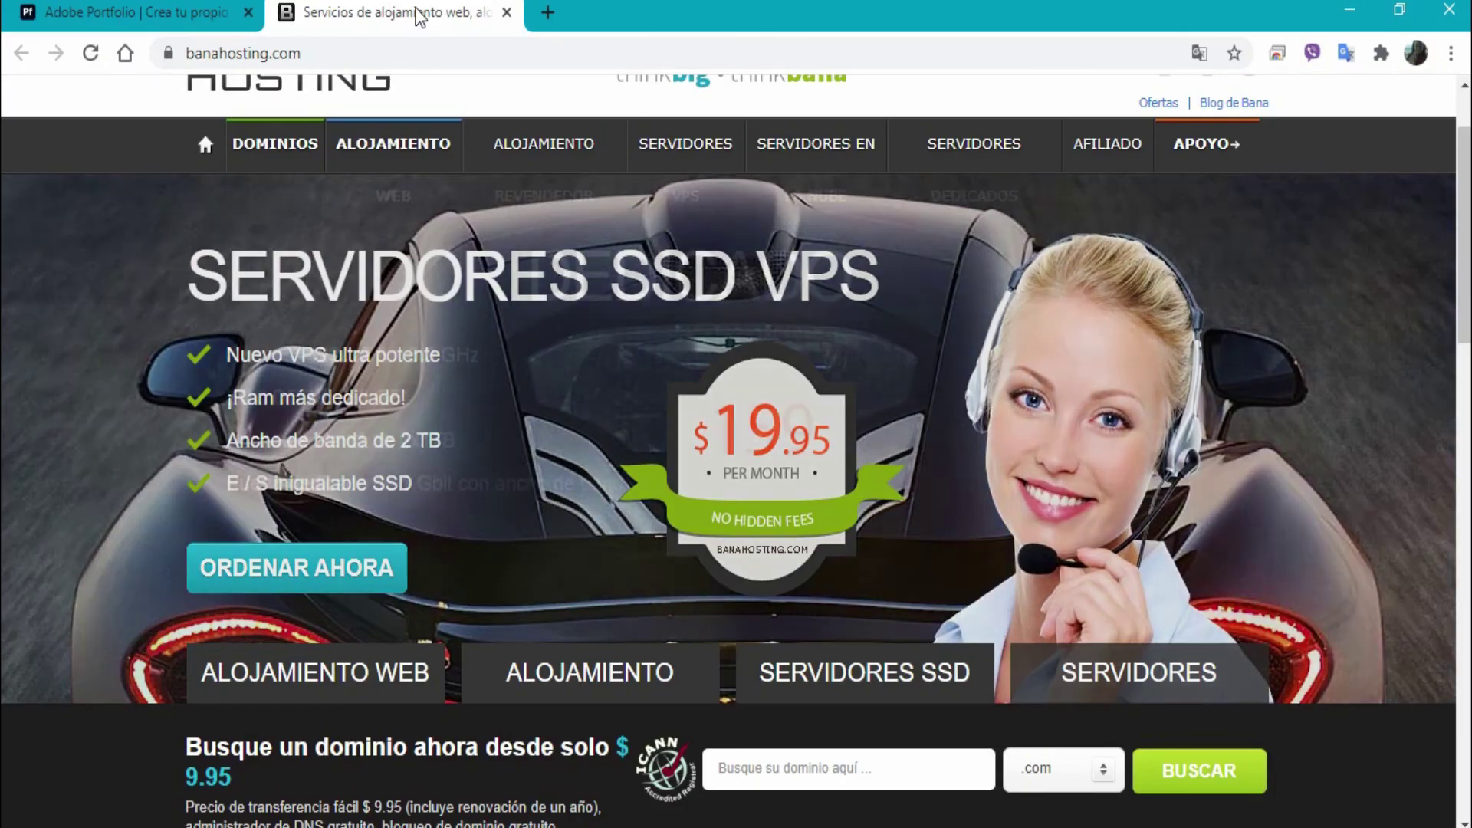
{"action": "scroll", "coordinate": [526, 308], "scroll_direction": "up", "scroll_amount": 2}
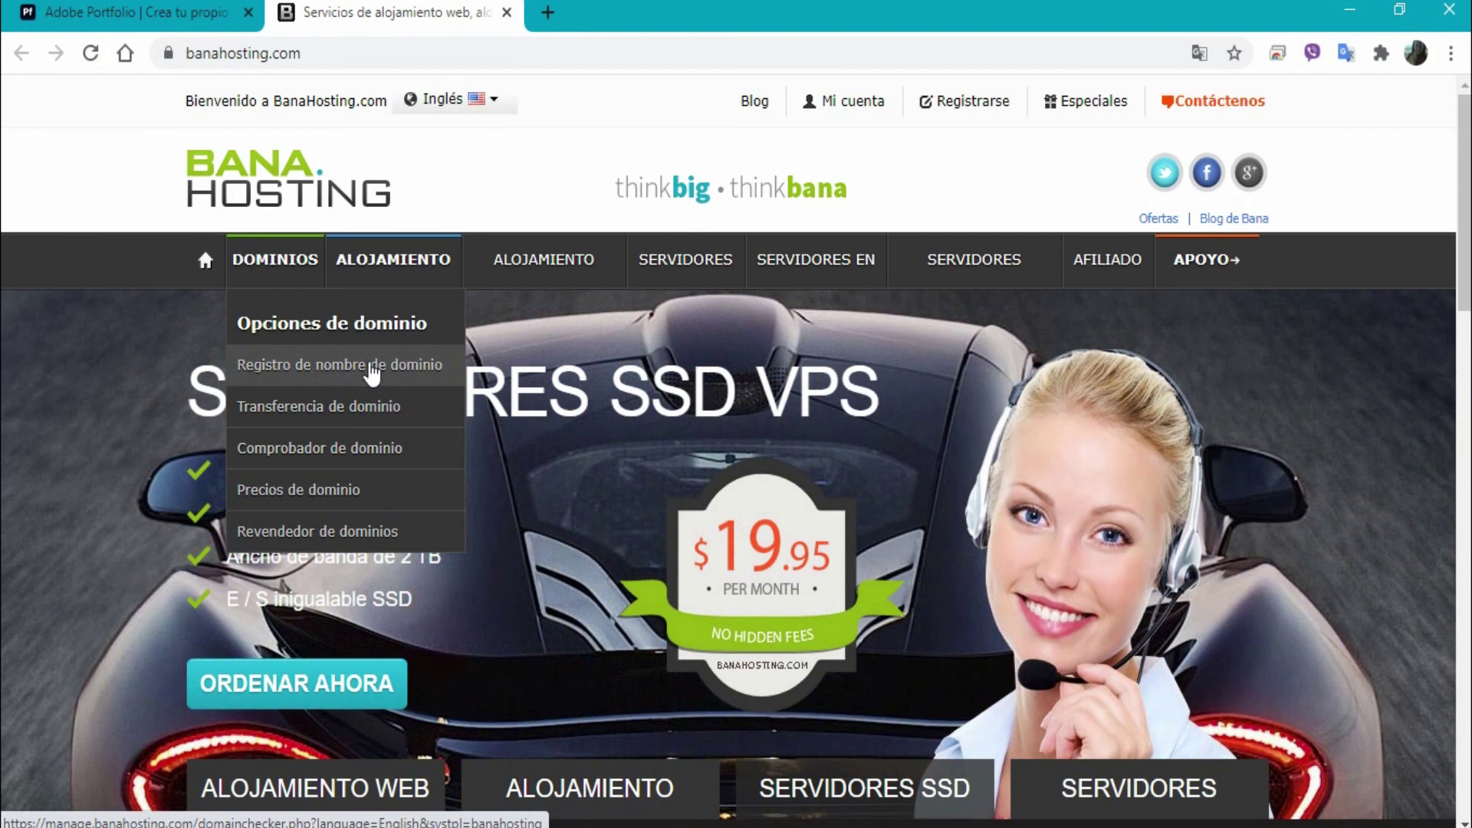
{"action": "mouse_move", "coordinate": [275, 259]}
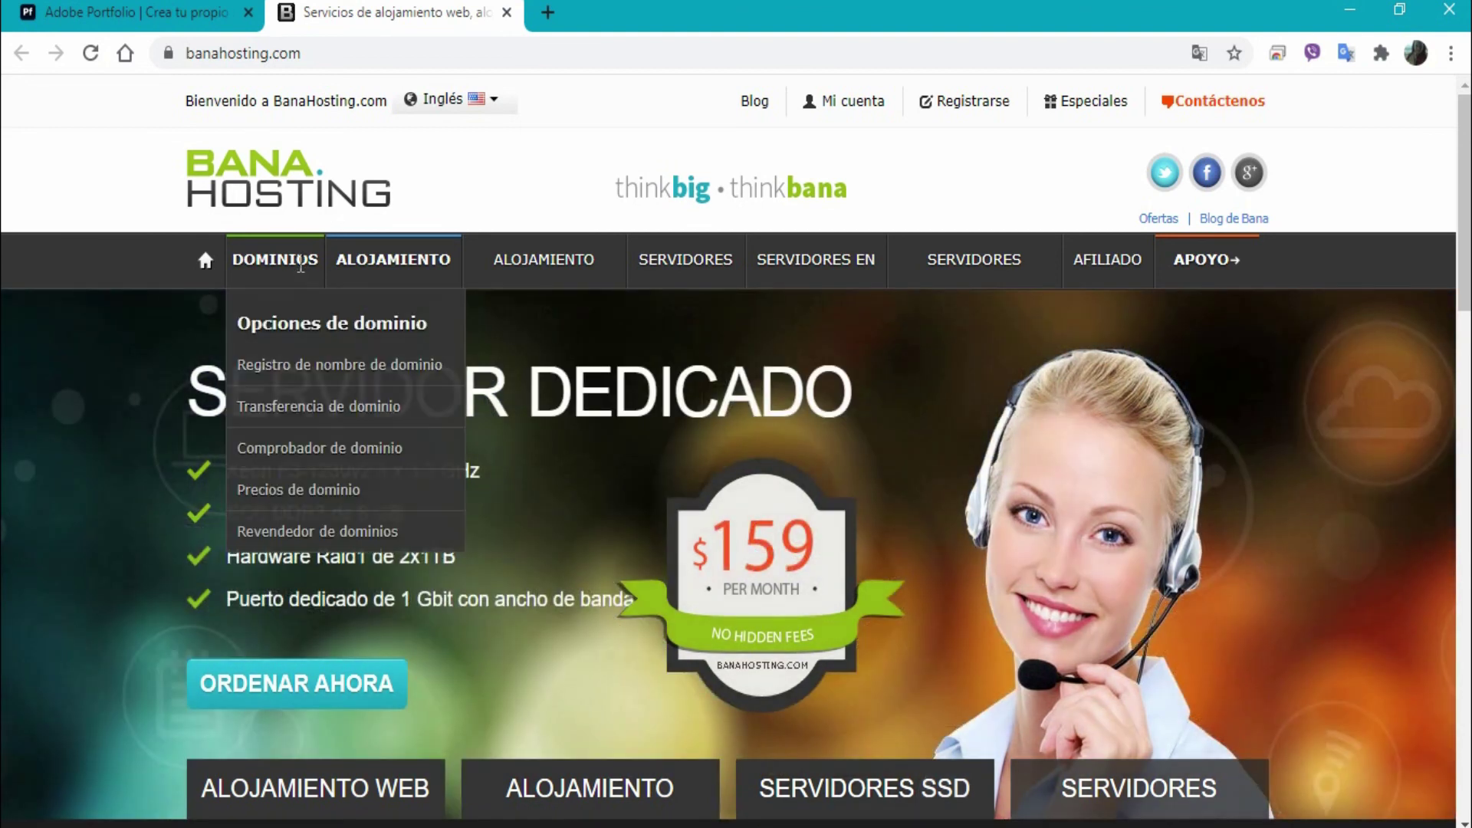
{"action": "left_click", "coordinate": [319, 371]}
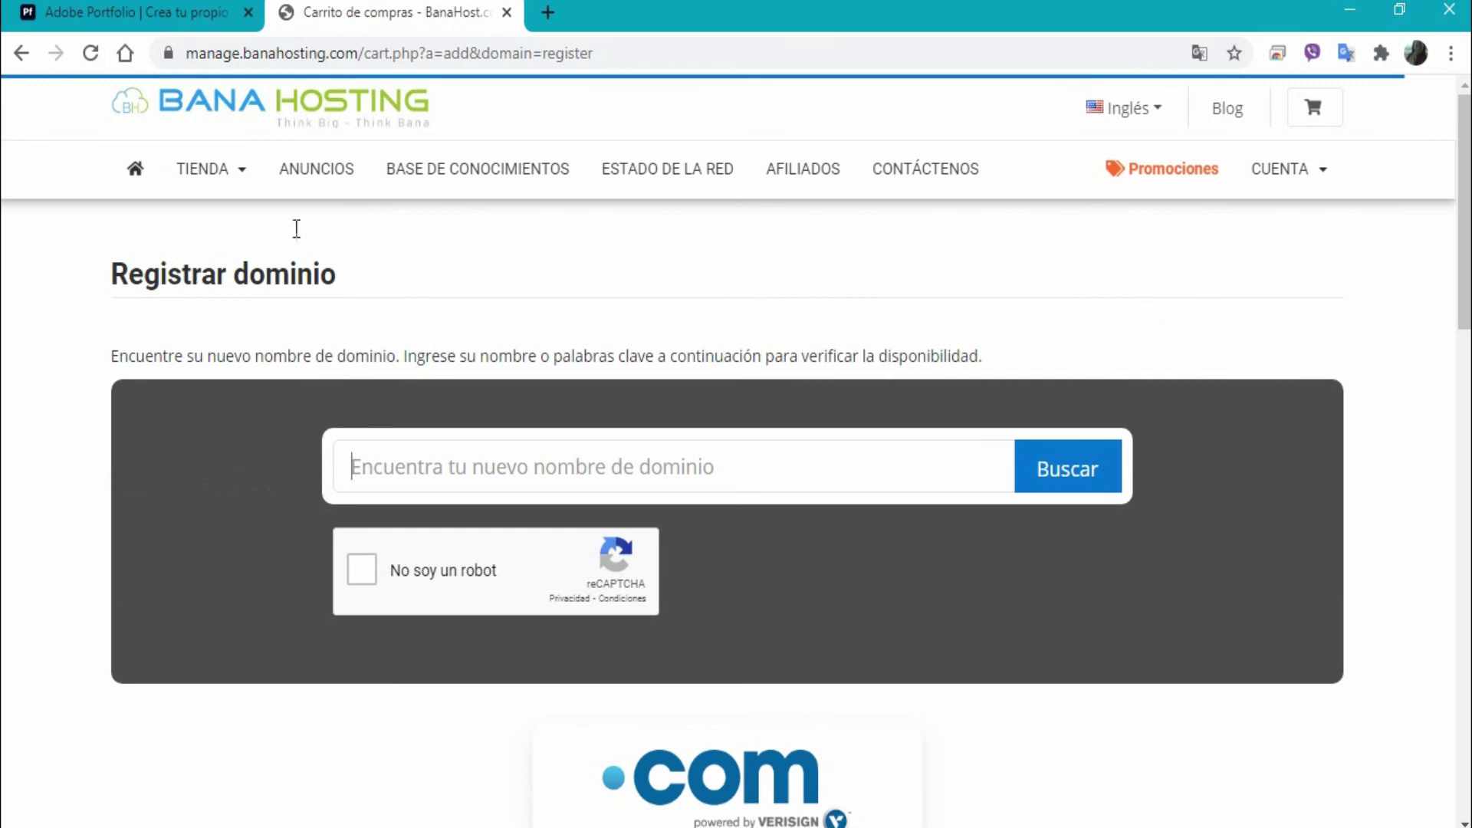
{"action": "left_click", "coordinate": [1157, 117]}
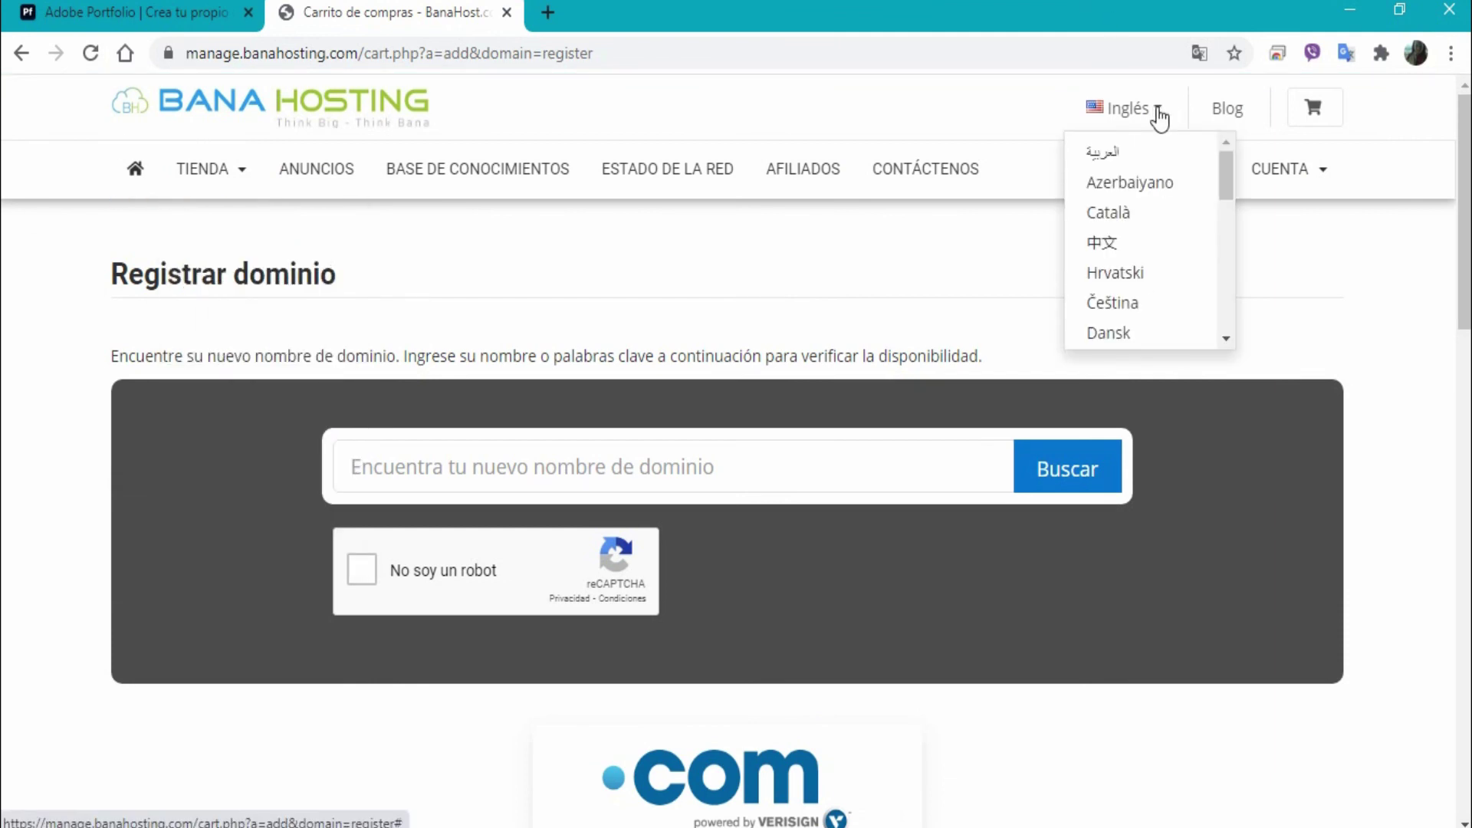
{"action": "left_click_drag", "start_coordinate": [1226, 187], "coordinate": [1209, 329]}
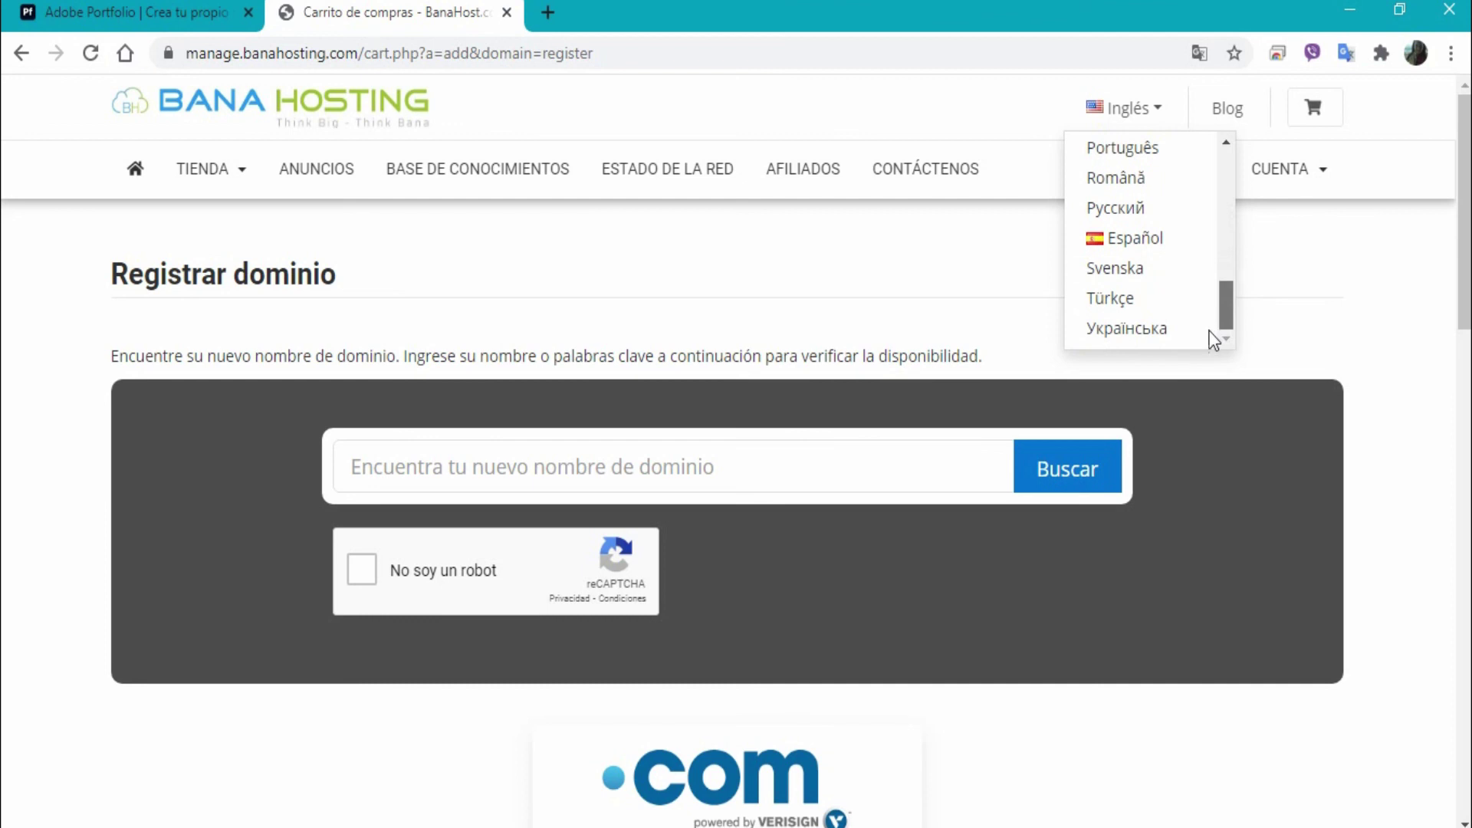
{"action": "left_click", "coordinate": [1397, 305]}
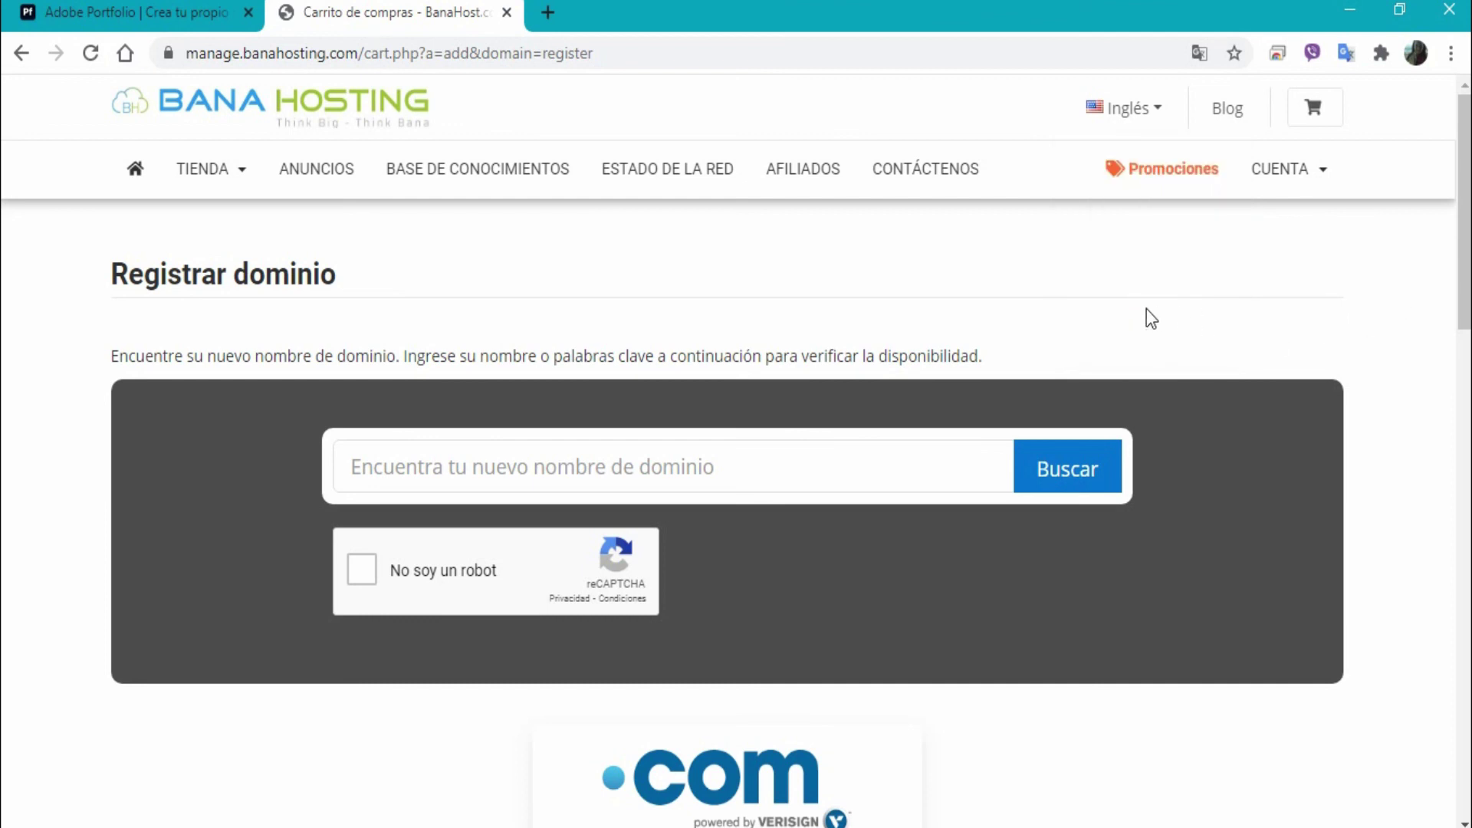
{"action": "scroll", "coordinate": [319, 407], "scroll_direction": "down", "scroll_amount": 1}
{"action": "scroll", "coordinate": [753, 565], "scroll_direction": "down", "scroll_amount": 4}
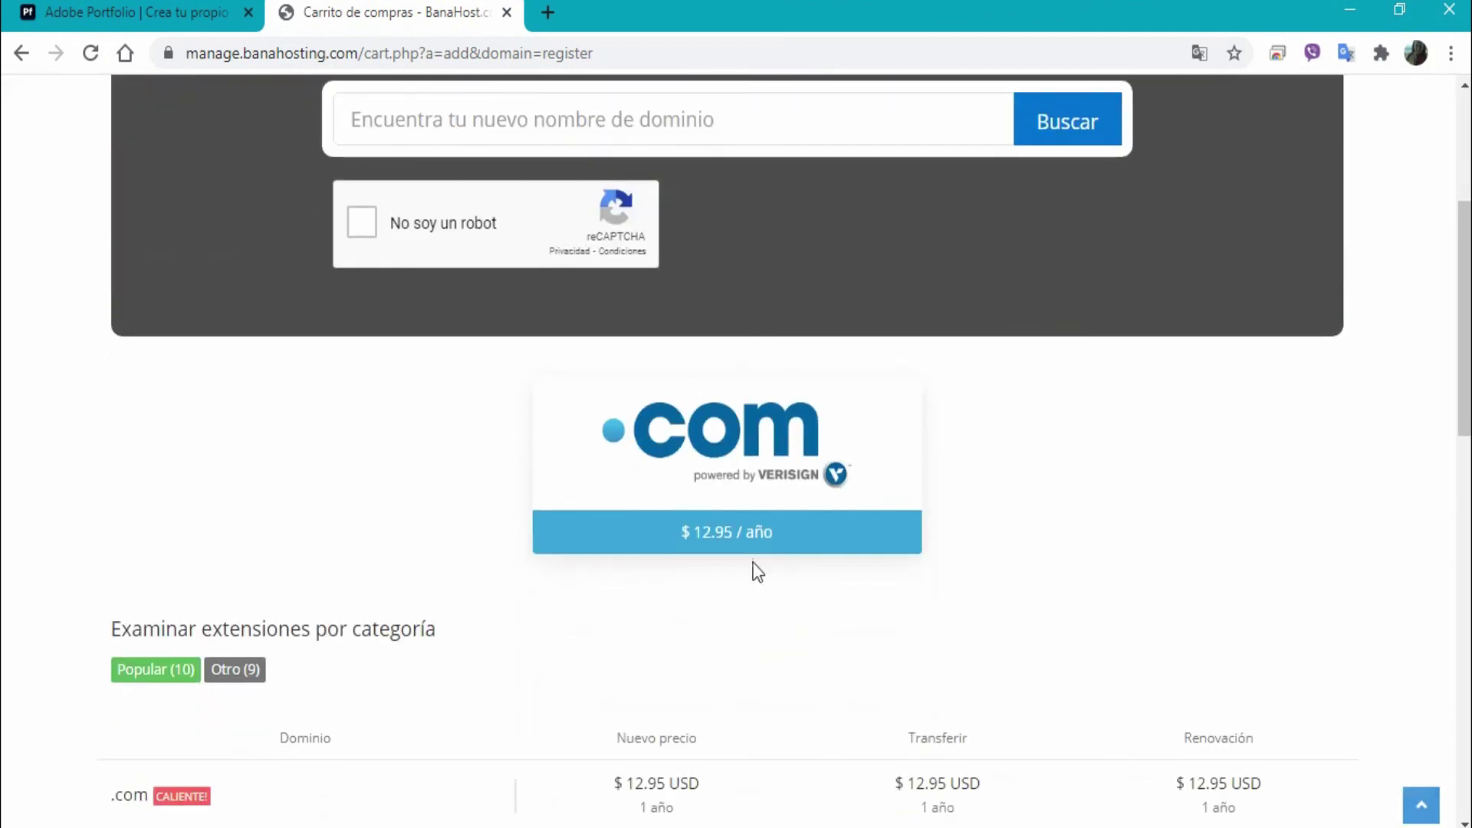
{"action": "scroll", "coordinate": [1384, 582], "scroll_direction": "down", "scroll_amount": 4}
{"action": "scroll", "coordinate": [1380, 583], "scroll_direction": "down", "scroll_amount": 2}
{"action": "scroll", "coordinate": [1381, 576], "scroll_direction": "down", "scroll_amount": 2}
{"action": "scroll", "coordinate": [1382, 551], "scroll_direction": "up", "scroll_amount": 10}
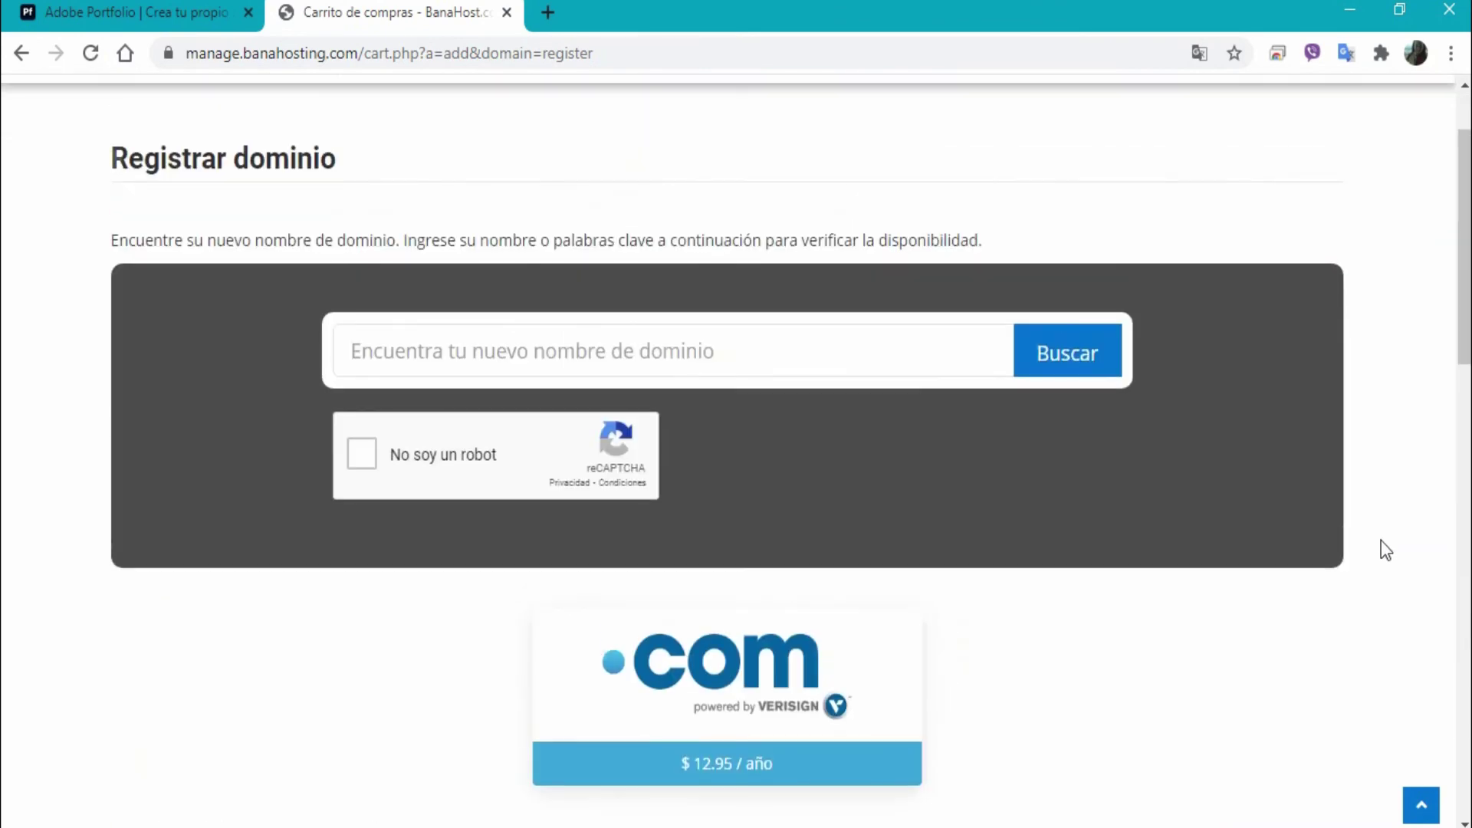
Step: Back in the Portfolio tab, select the full Subdominio del sitio text under Nombre de dominio
{"action": "left_click", "coordinate": [216, 15]}
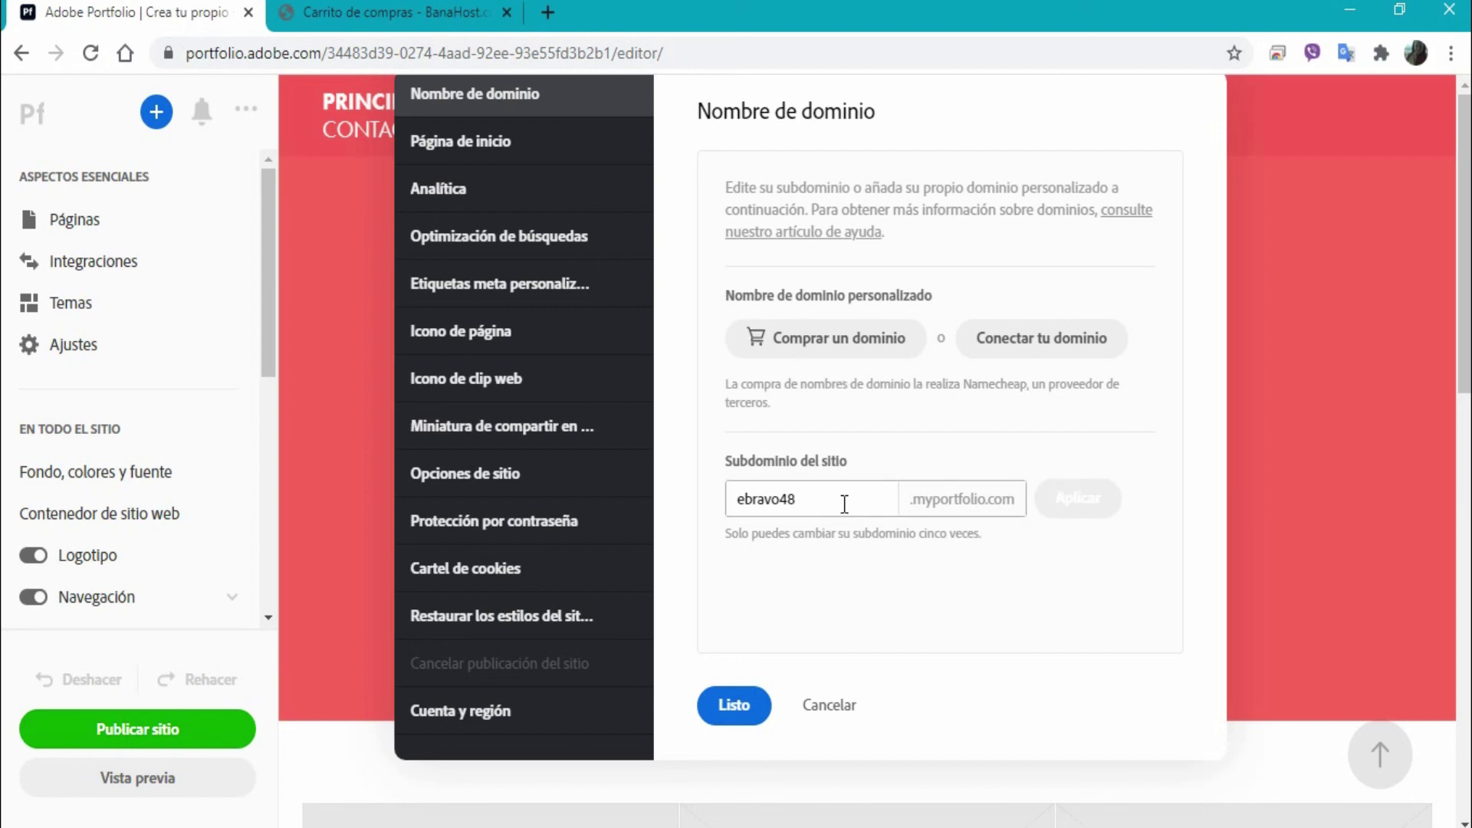
{"action": "double_click", "coordinate": [803, 505]}
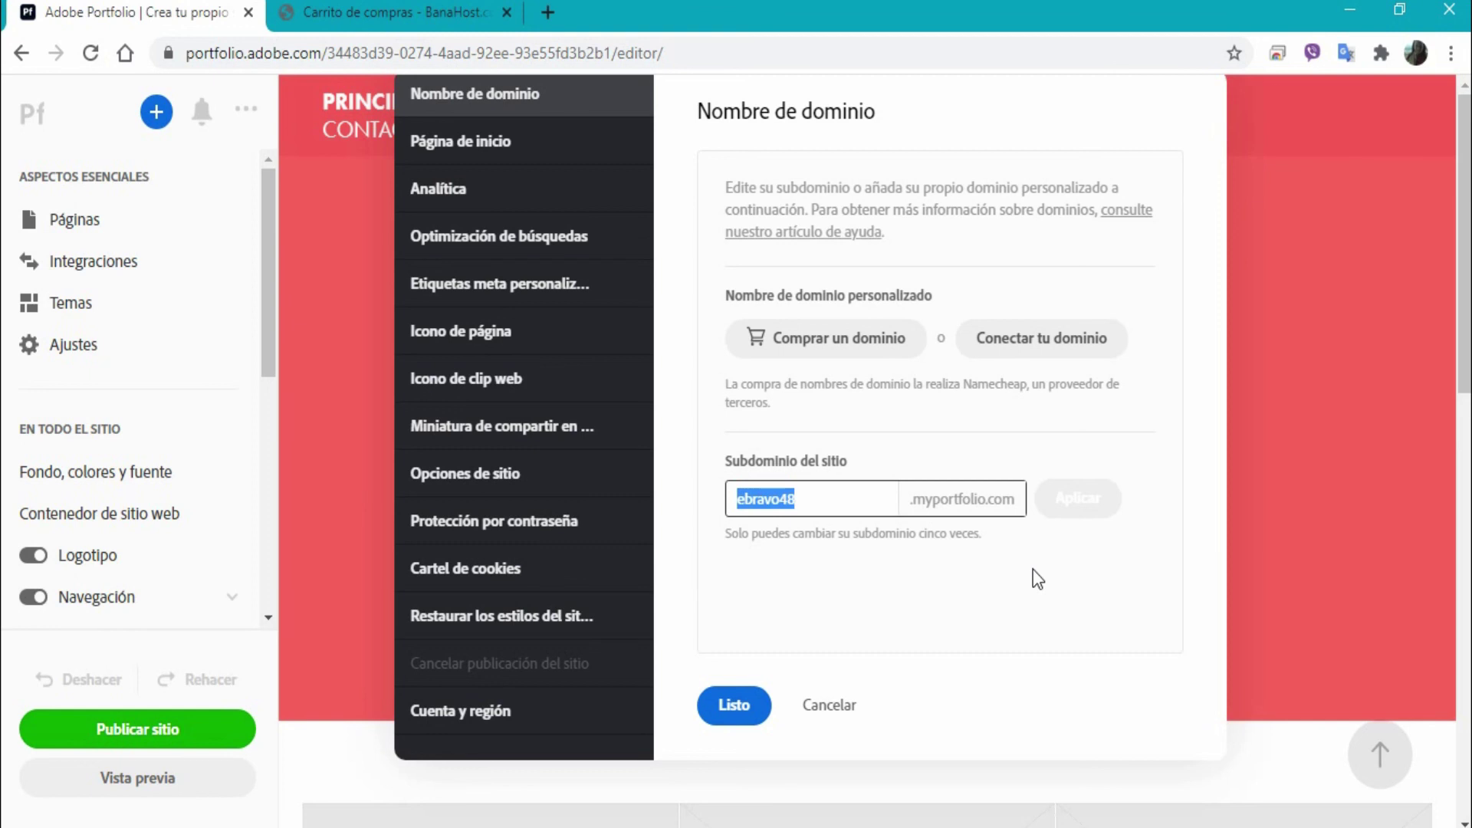
{"action": "left_click", "coordinate": [811, 503]}
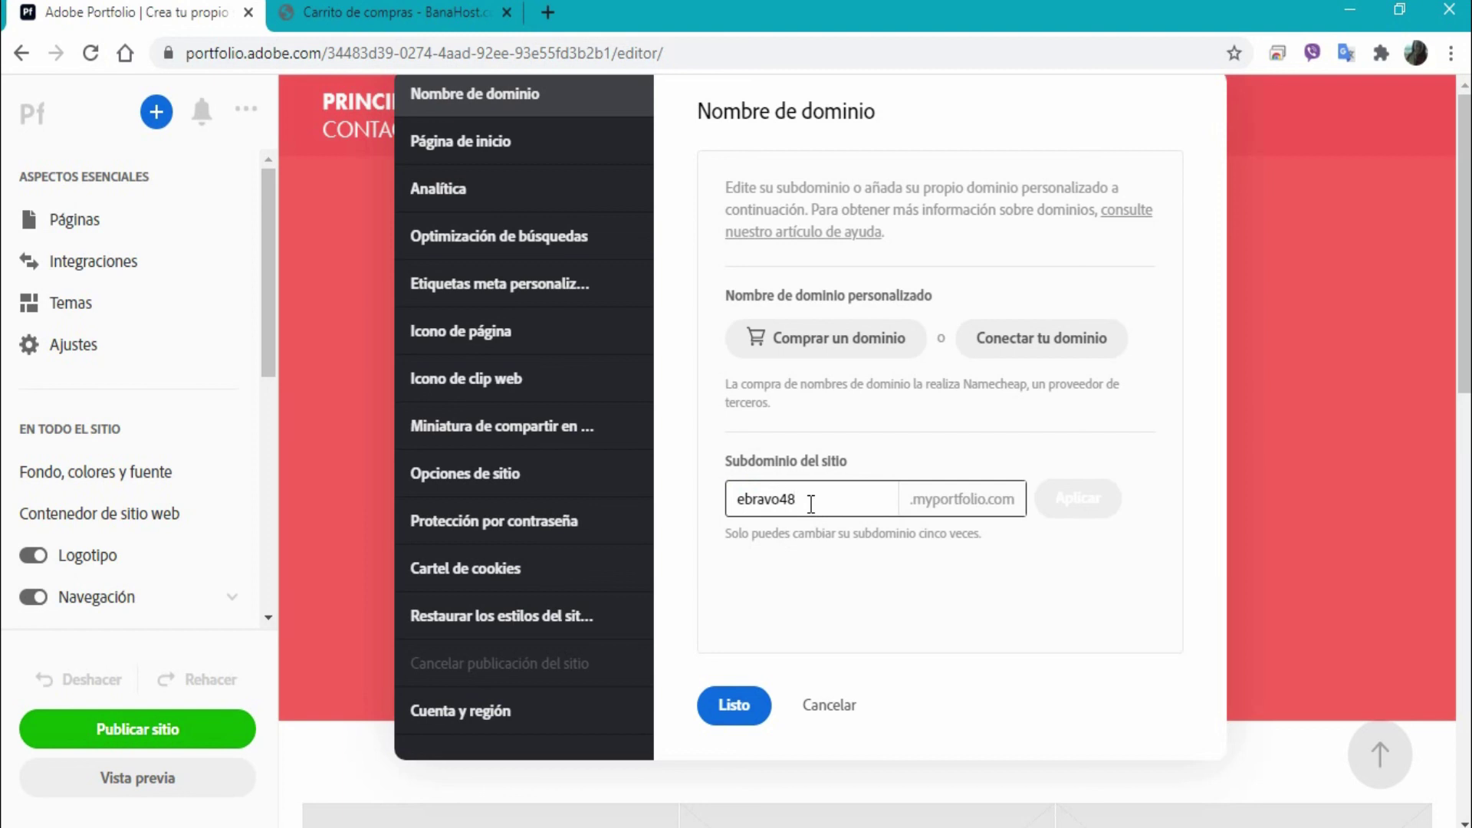
{"action": "double_click", "coordinate": [777, 503]}
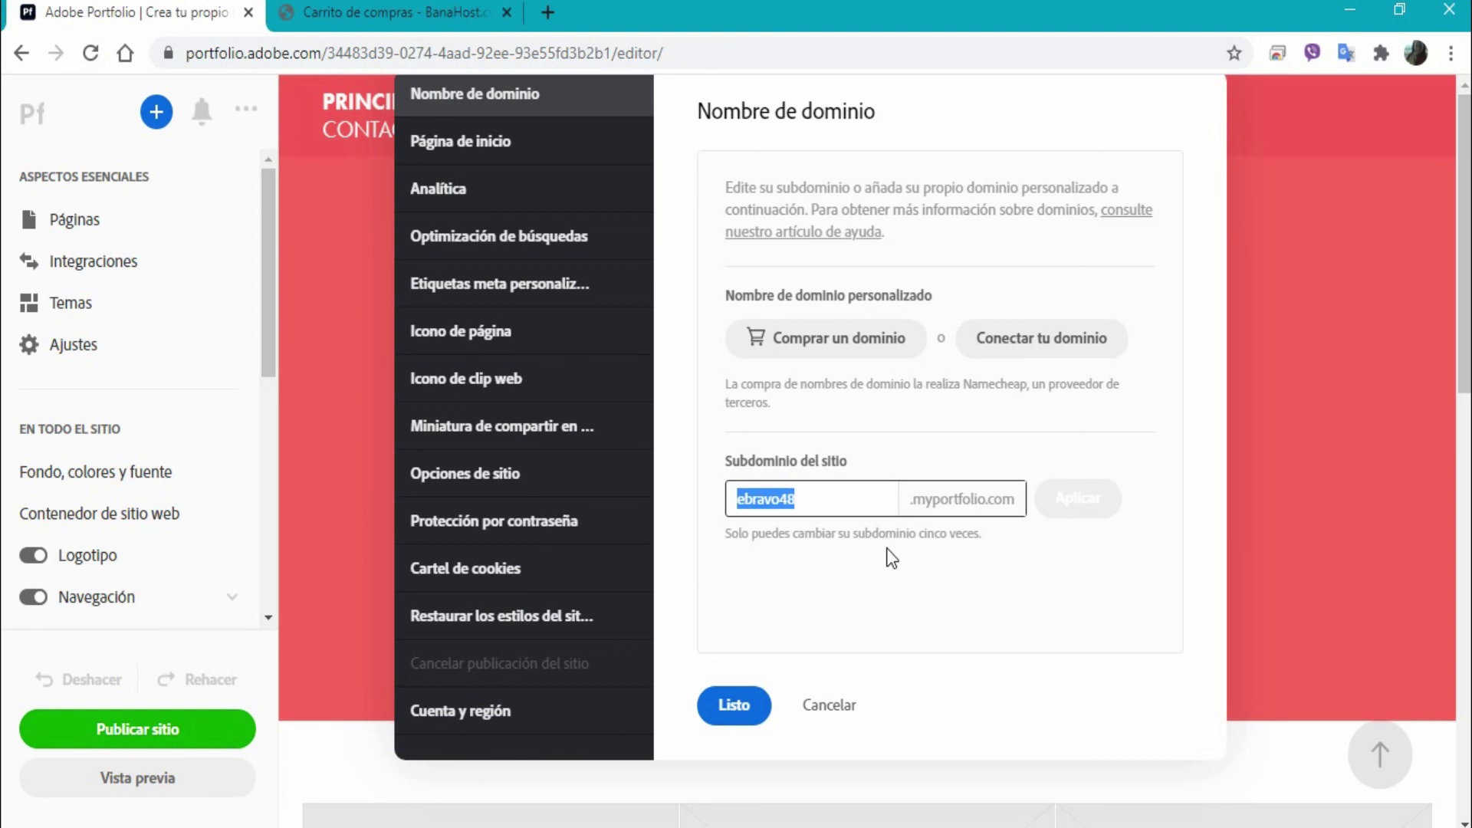
{"action": "left_click", "coordinate": [801, 499]}
{"action": "left_click_drag", "start_coordinate": [732, 499], "coordinate": [878, 504]}
Step: Keep PRINCIPAL as both the home page and the 404 page, then drag the settings dialog aside
{"action": "left_click", "coordinate": [813, 503]}
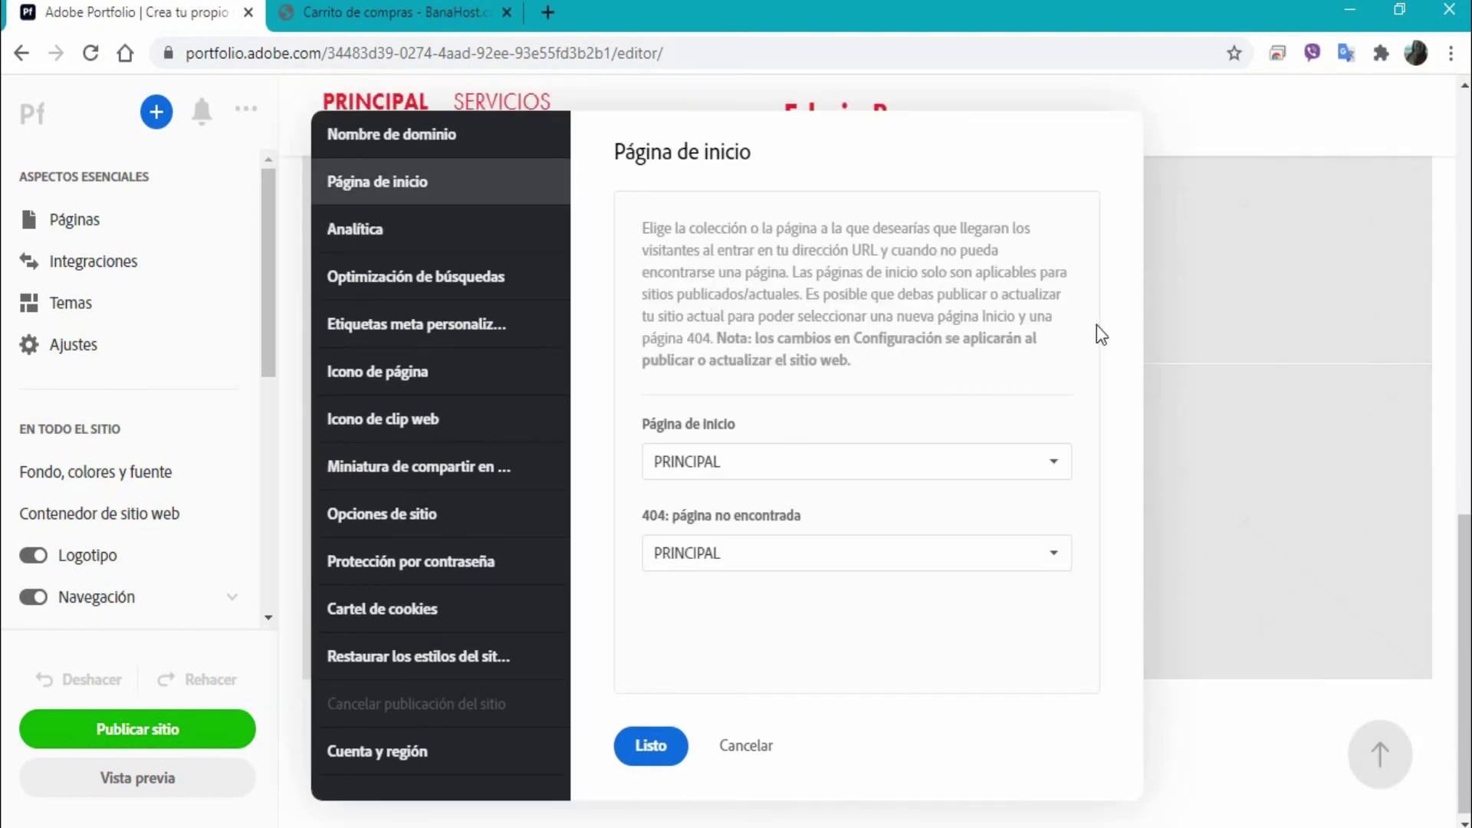
{"action": "left_click", "coordinate": [862, 464]}
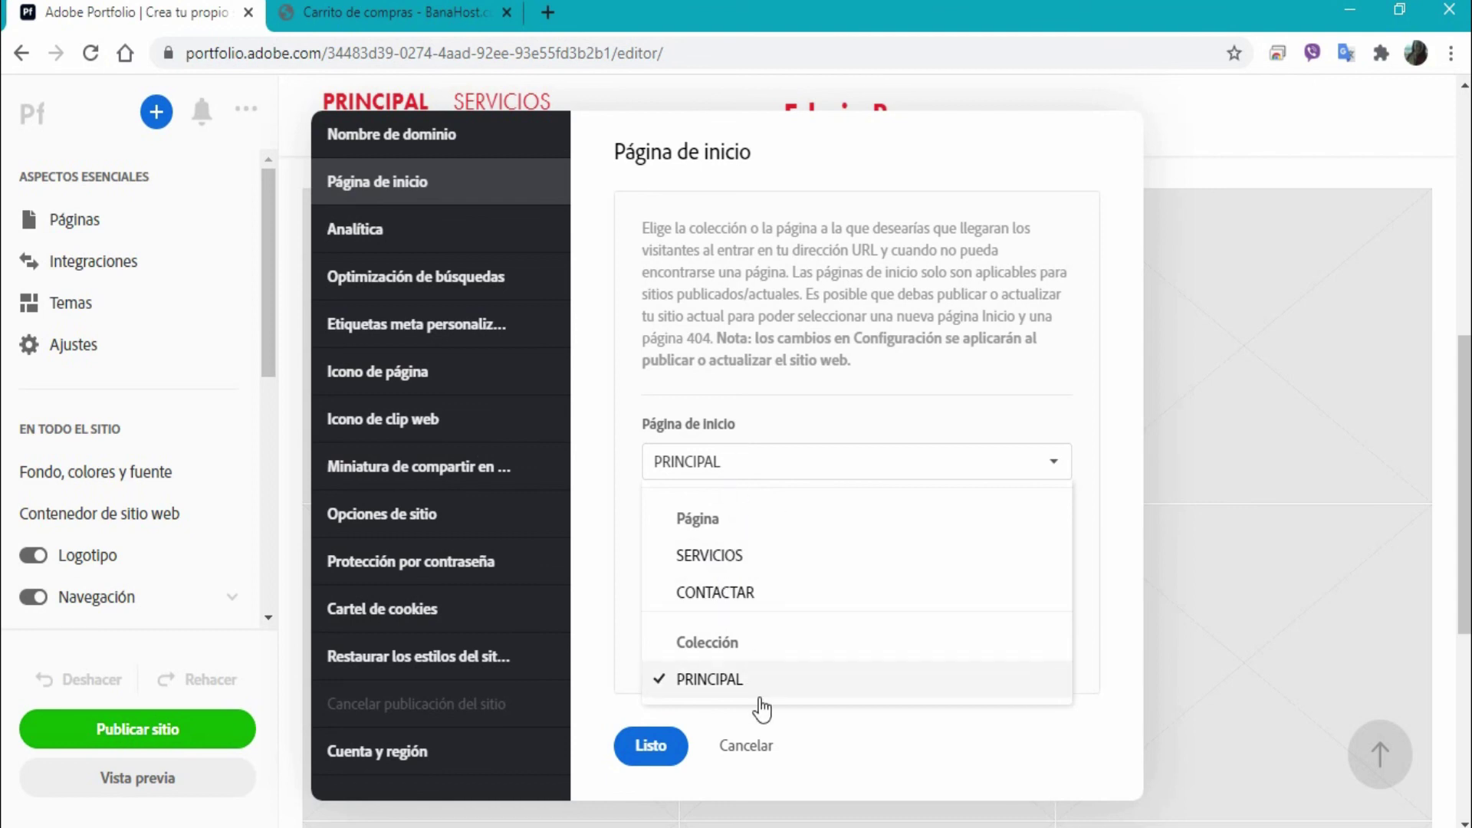
{"action": "left_click", "coordinate": [1088, 447]}
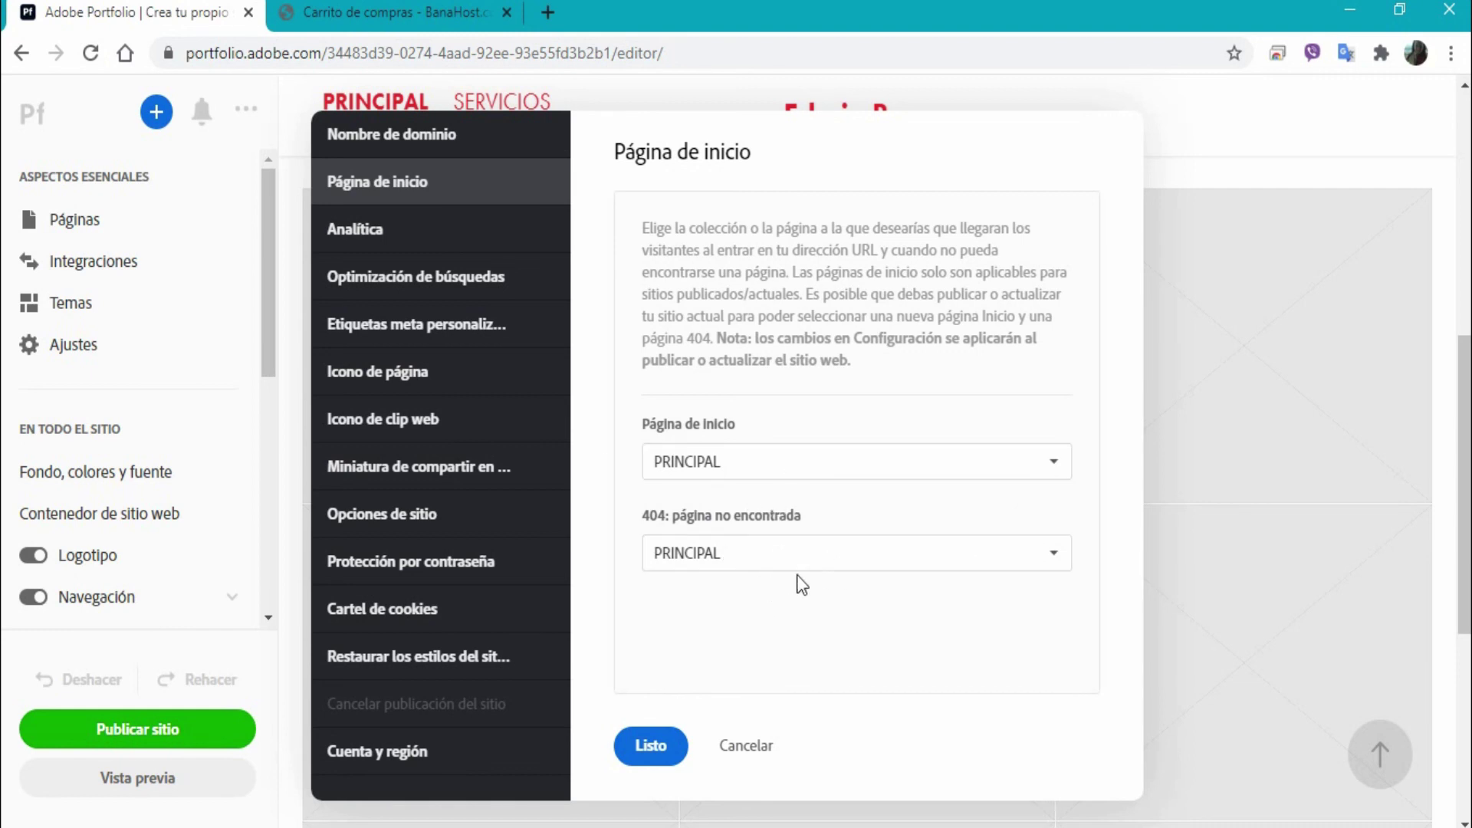
{"action": "left_click", "coordinate": [867, 571]}
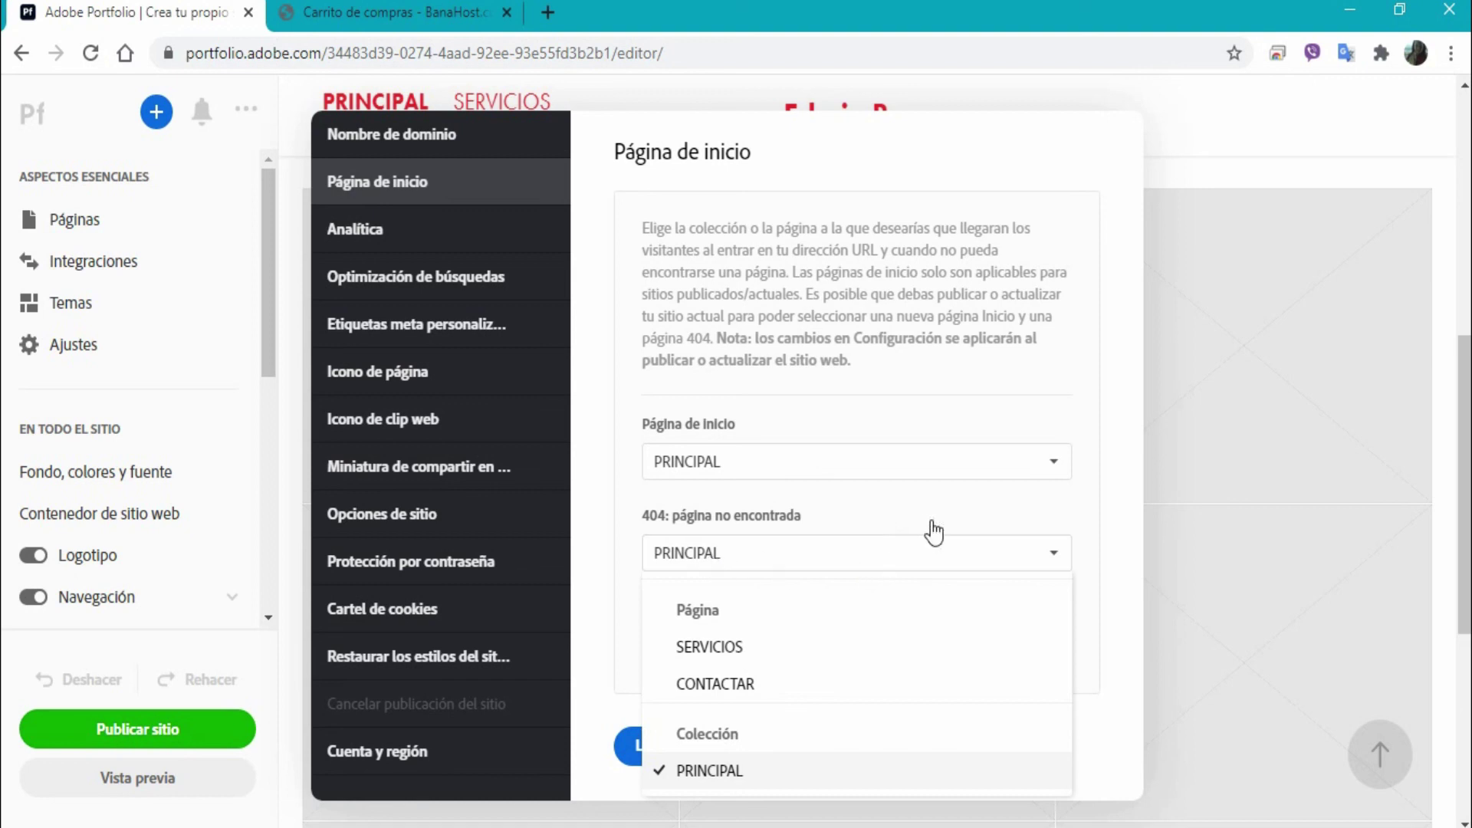
{"action": "left_click", "coordinate": [975, 524]}
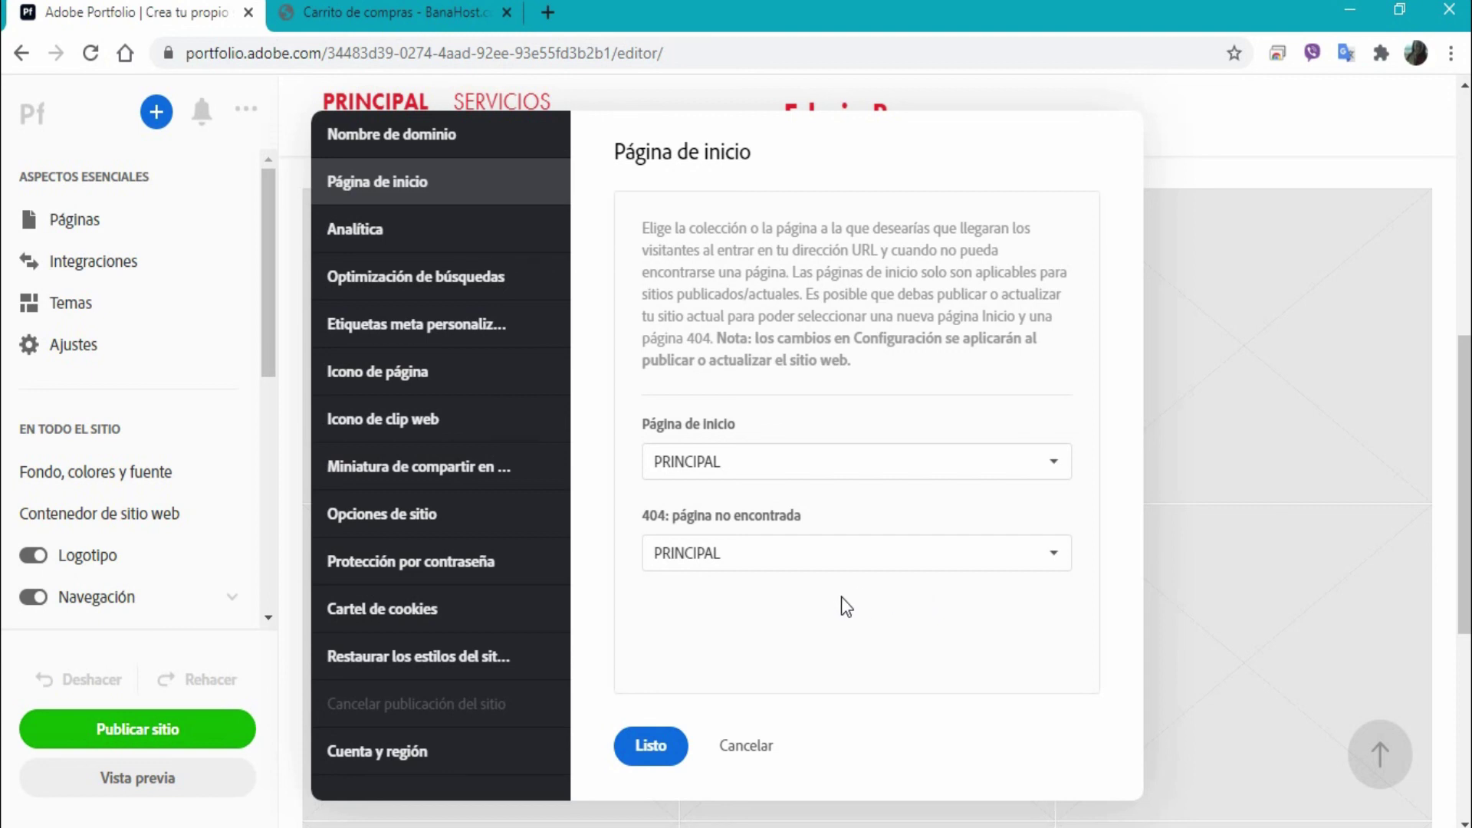
{"action": "mouse_move", "coordinate": [785, 161]}
{"action": "left_mouse_down"}
{"action": "mouse_move", "coordinate": [905, 196]}
{"action": "mouse_move", "coordinate": [960, 137]}
{"action": "mouse_move", "coordinate": [932, 145]}
{"action": "left_mouse_up"}
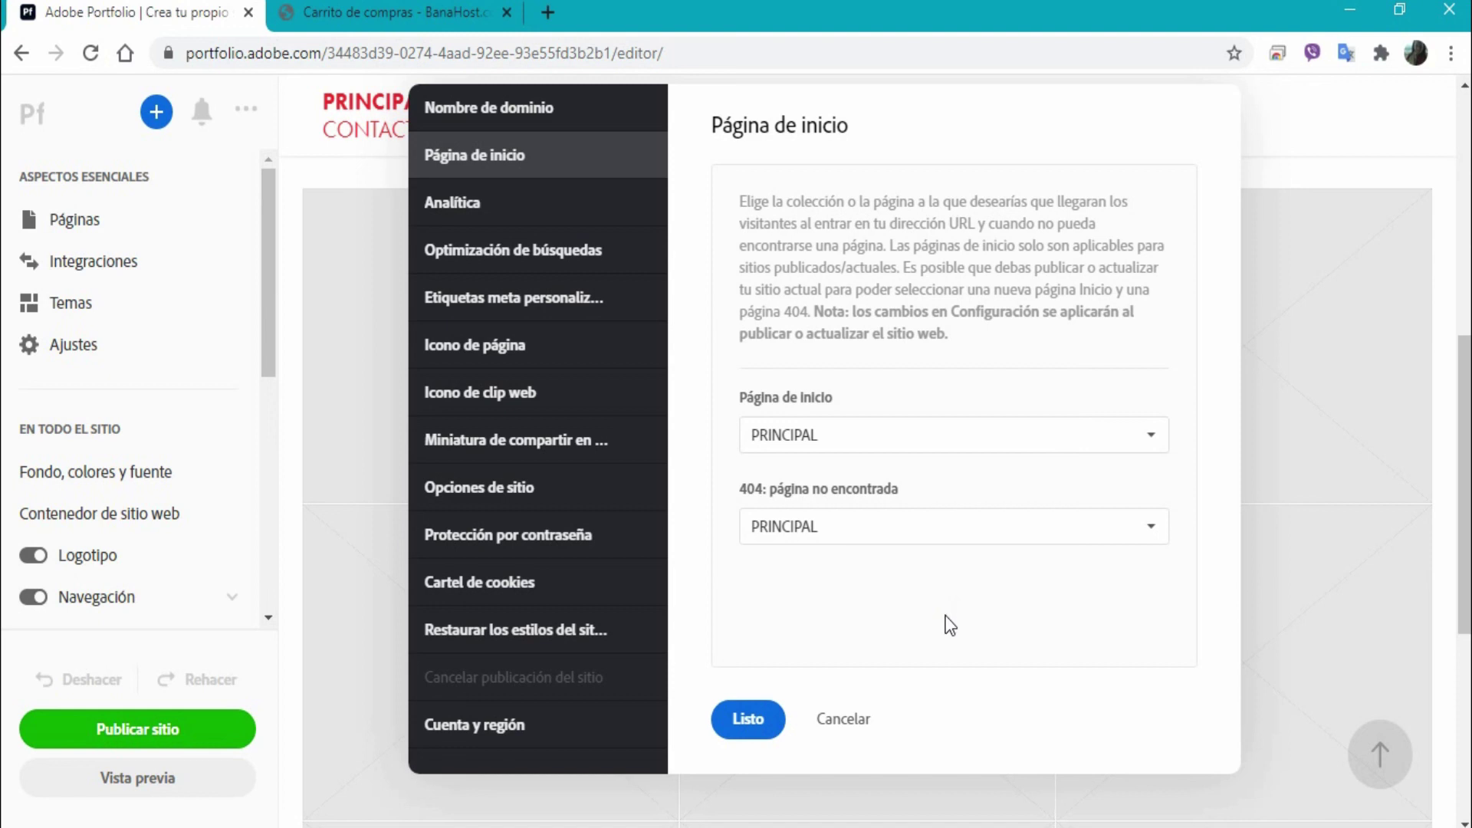
Step: In Optimización de búsquedas, enter the meta description 'Los mejores momentos de nuestras vidas merecen ser documentados.'
{"action": "left_click", "coordinate": [456, 204]}
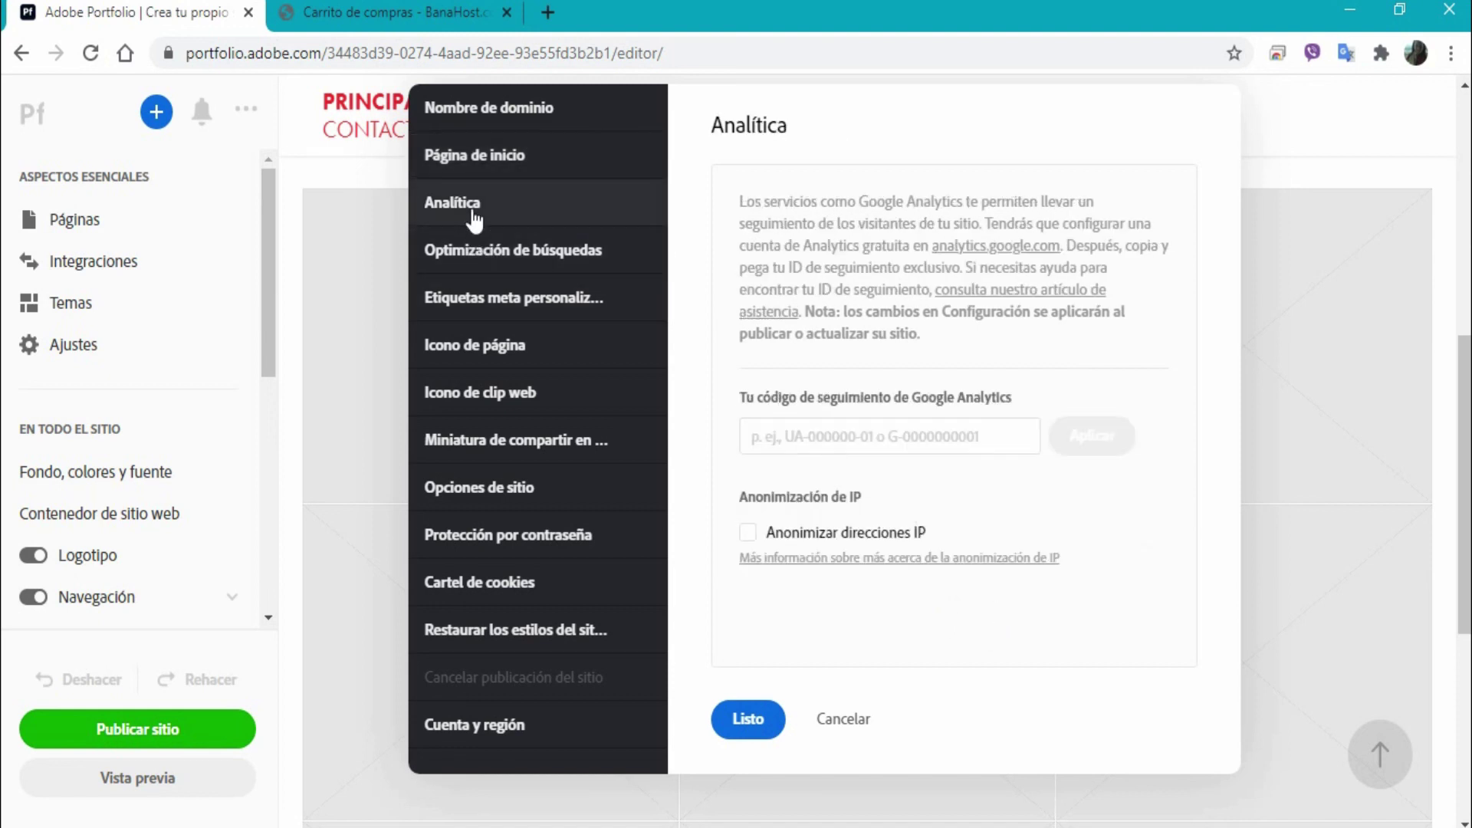
{"action": "left_click", "coordinate": [508, 253]}
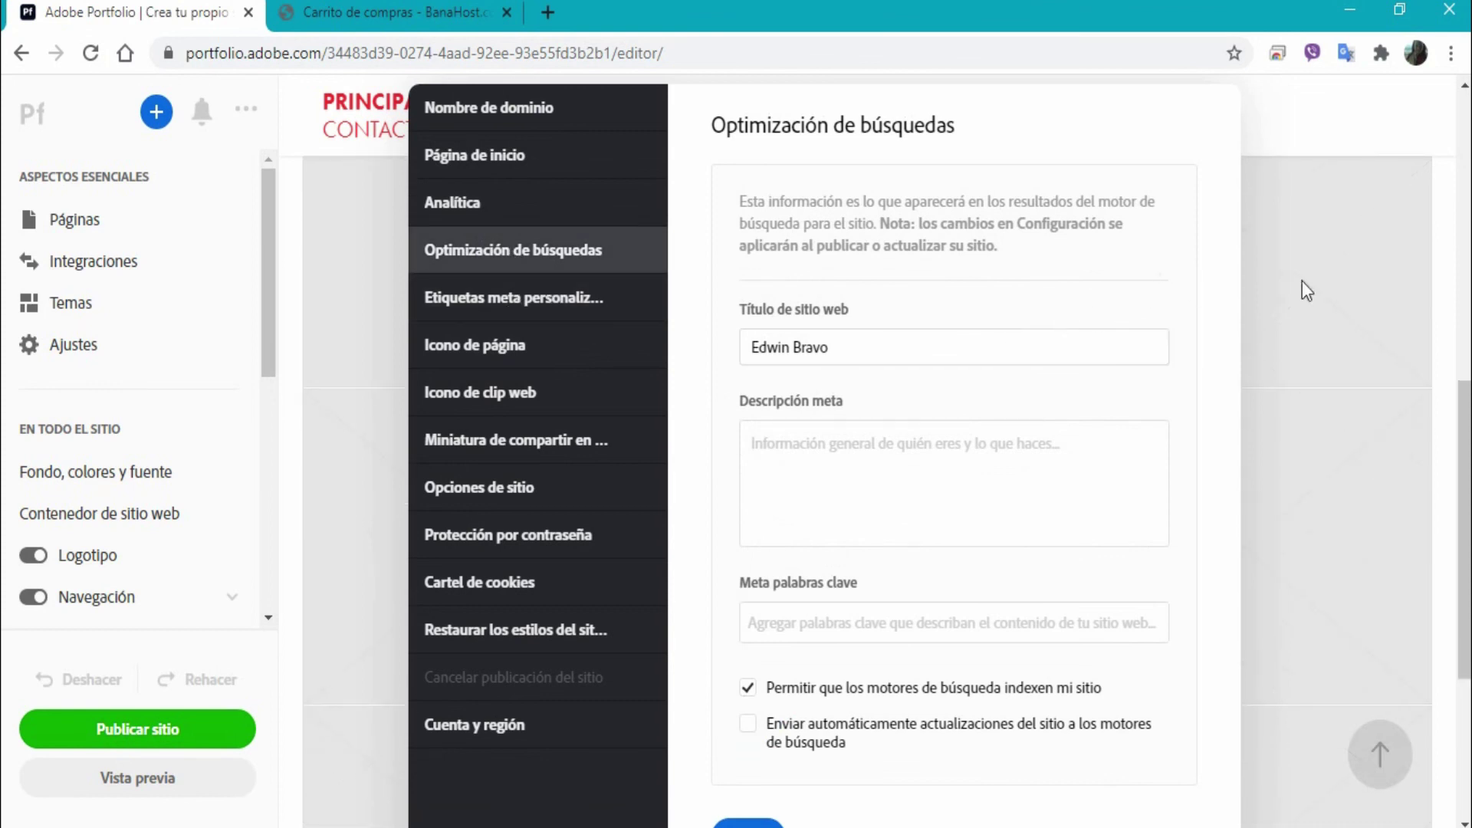
{"action": "scroll", "coordinate": [1341, 289], "scroll_direction": "up", "scroll_amount": 1}
{"action": "scroll", "coordinate": [1115, 148], "scroll_direction": "down", "scroll_amount": 2}
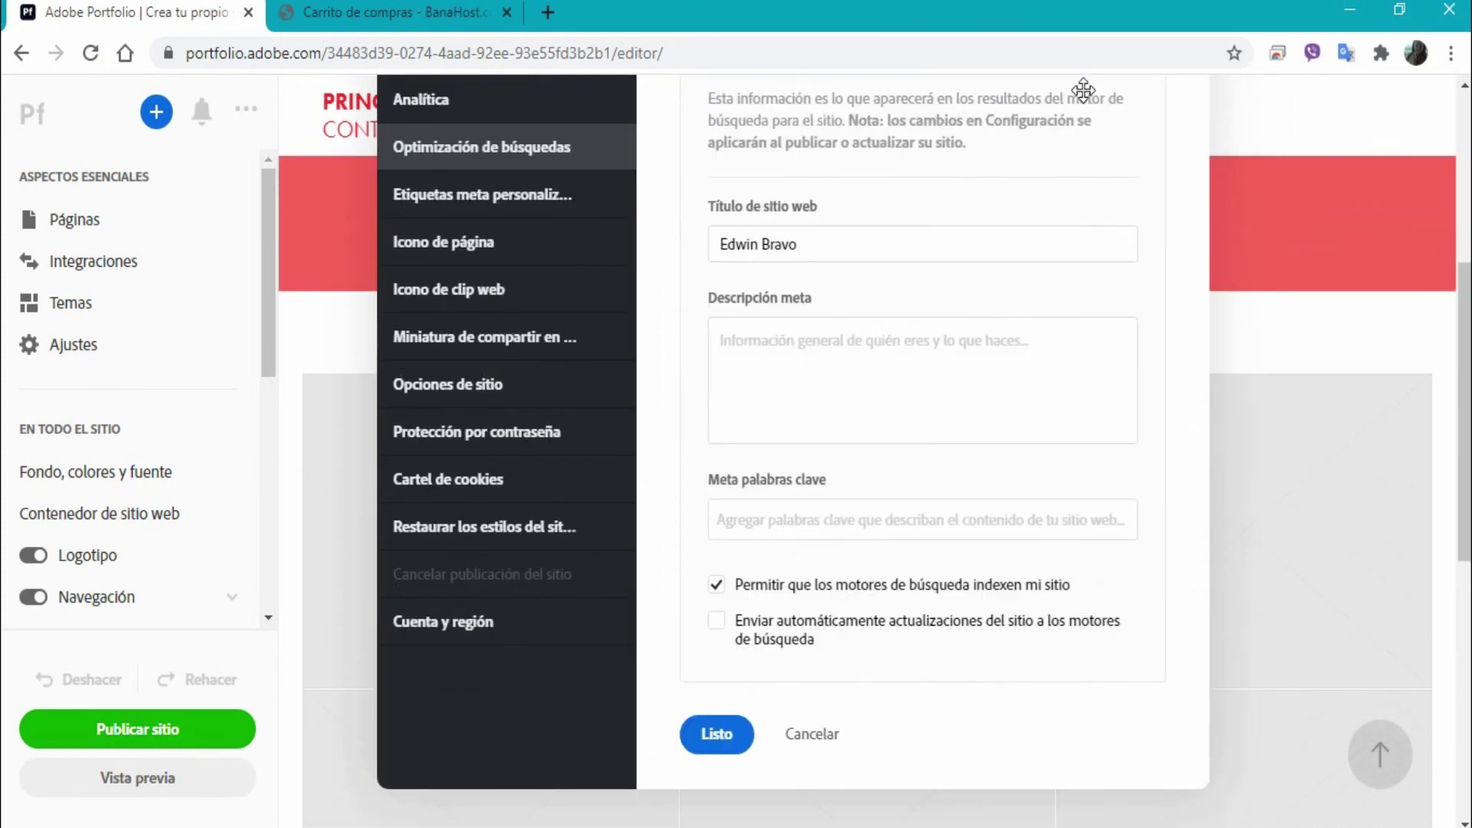
{"action": "scroll", "coordinate": [1082, 112], "scroll_direction": "up", "scroll_amount": 1}
{"action": "scroll", "coordinate": [1073, 164], "scroll_direction": "up", "scroll_amount": 1}
{"action": "scroll", "coordinate": [1073, 210], "scroll_direction": "up", "scroll_amount": 1}
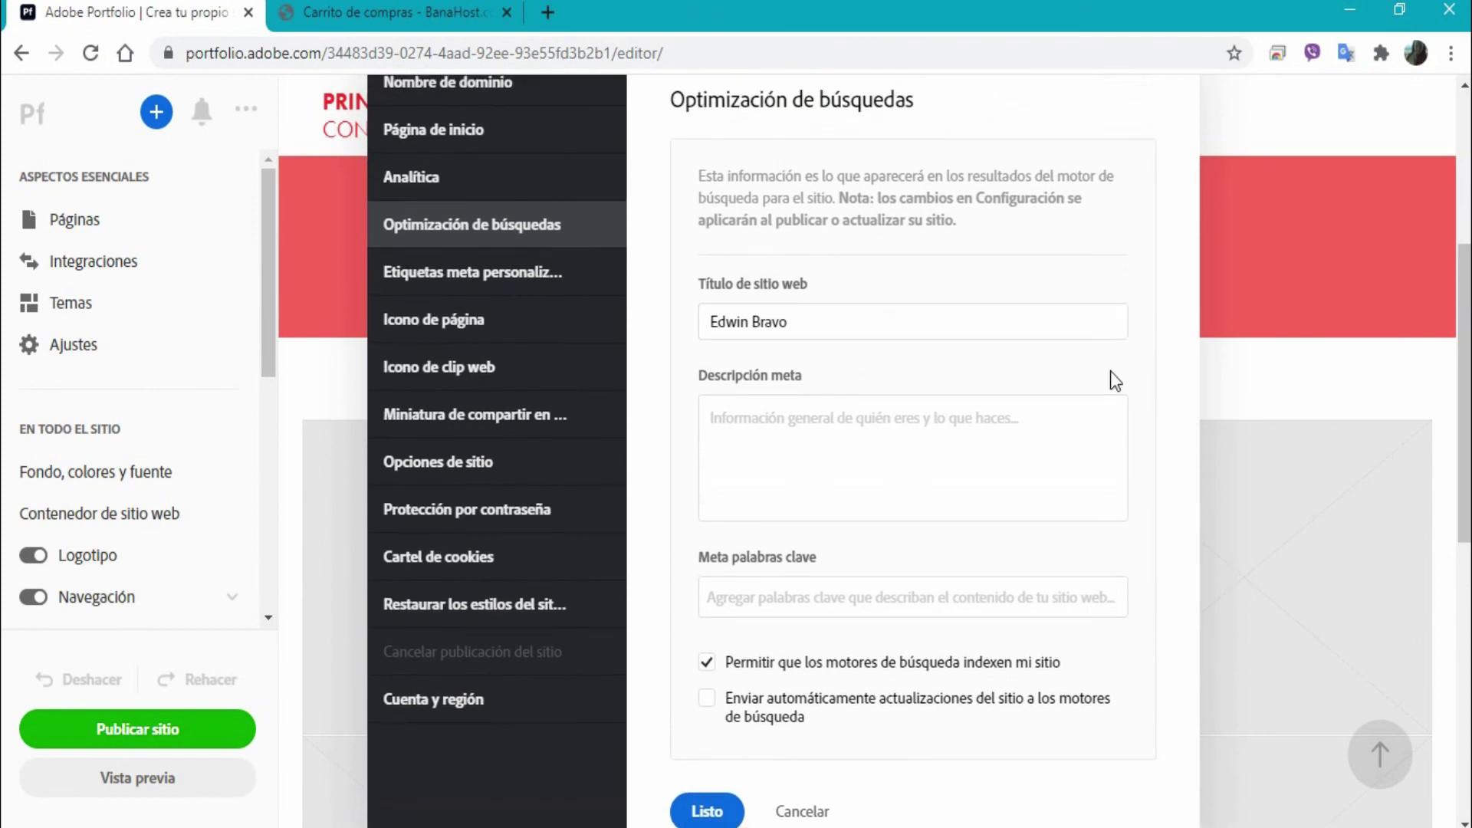
{"action": "left_click", "coordinate": [787, 421]}
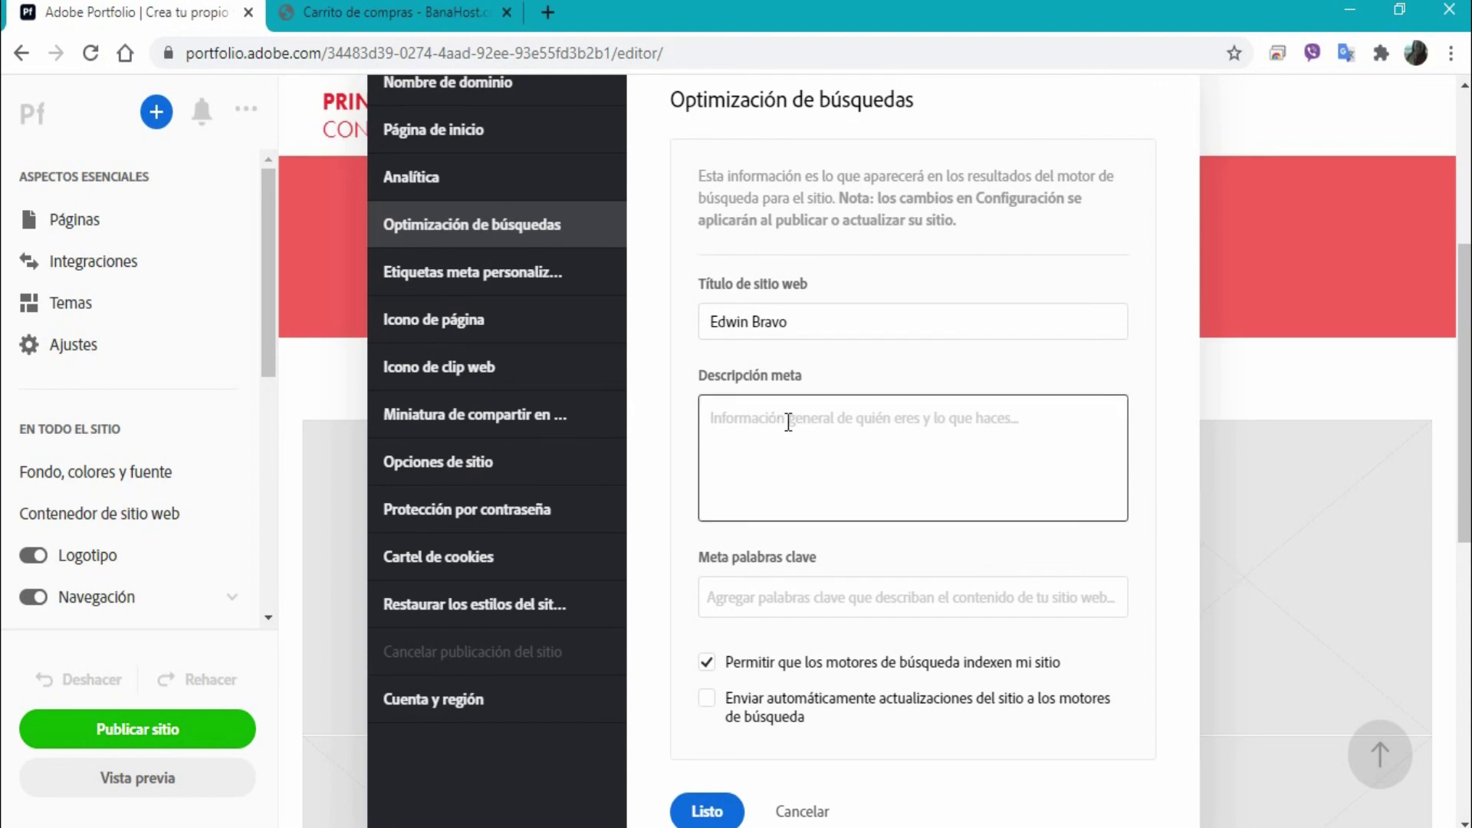
{"action": "type", "text": "Los mjores momentos d enuestras vidas merecen ser documentads."}
Step: Fix the meta description typos to read 'de nuestras', 'mejores' and 'documentados'
{"action": "left_click", "coordinate": [864, 422]}
{"action": "key", "text": "BackSpace"}
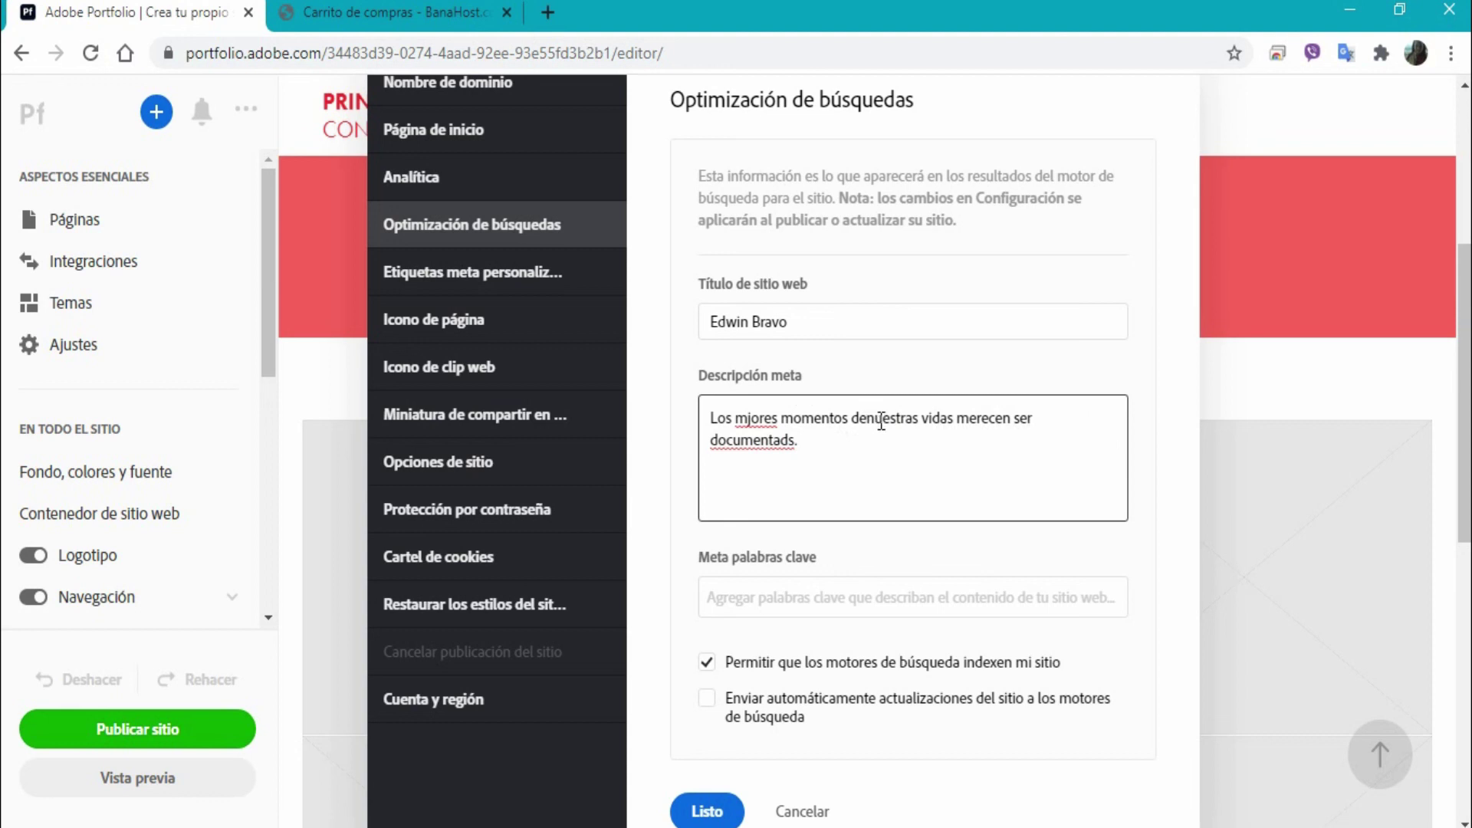
{"action": "key", "text": "Right"}
{"action": "left_click", "coordinate": [750, 418]}
{"action": "type", "text": "e"}
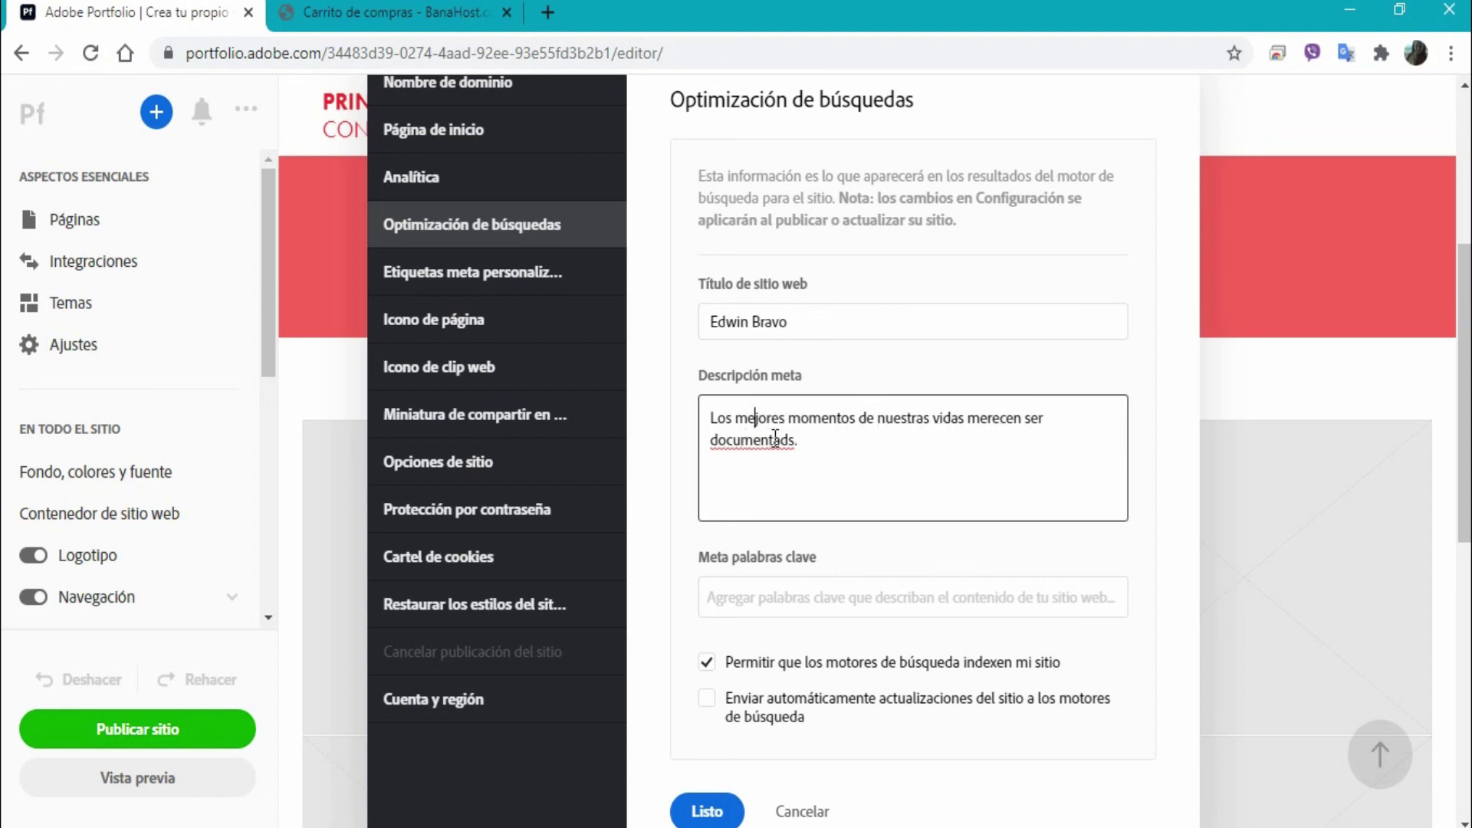
{"action": "left_click", "coordinate": [790, 440]}
{"action": "type", "text": "o"}
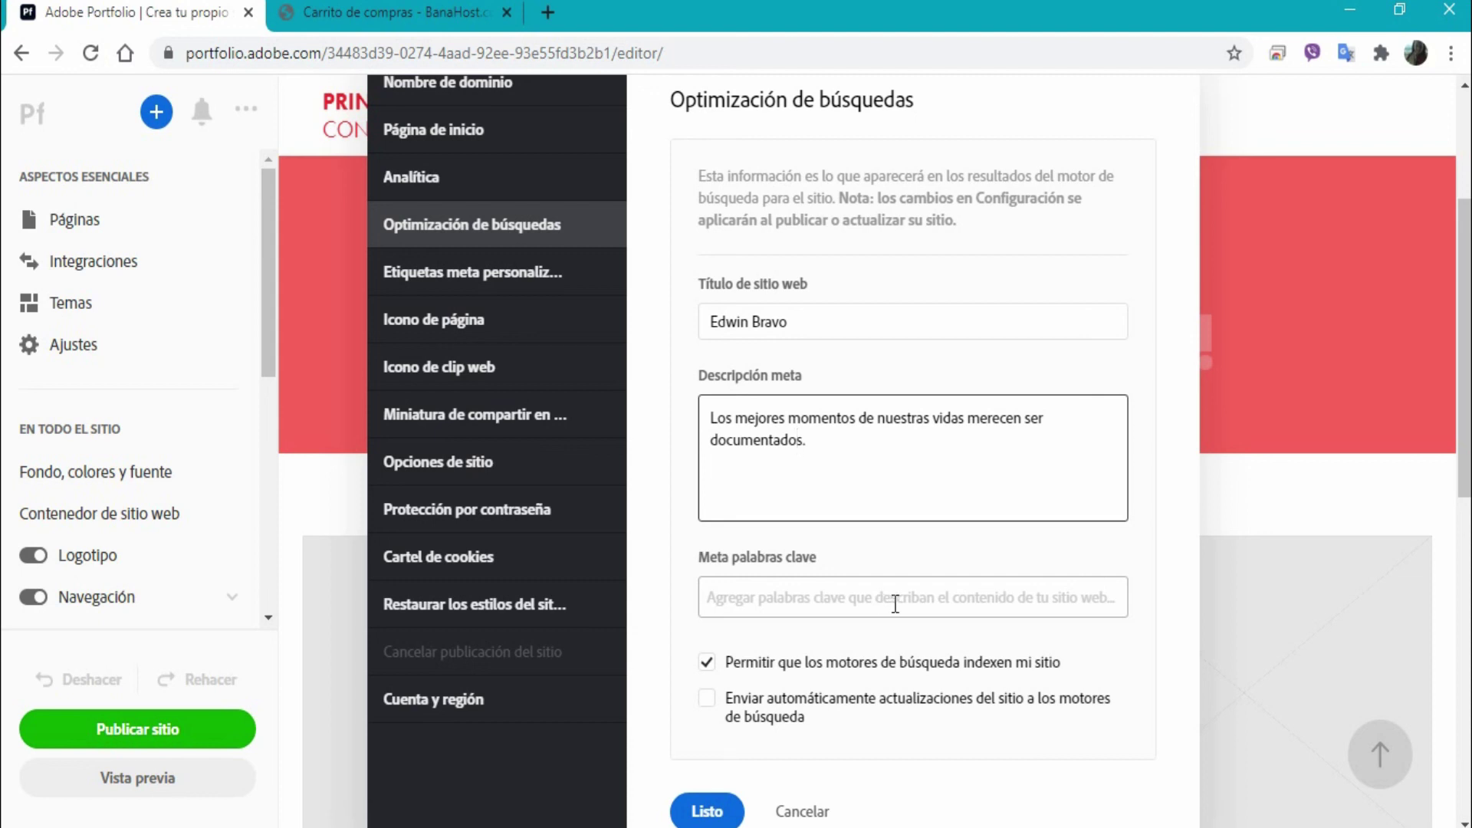
Step: Add keywords 'Fotografia De Bodas' and 'Retrato', and disallow search engine indexing
{"action": "left_click", "coordinate": [895, 600]}
{"action": "type", "text": "Fotografia De Bodas"}
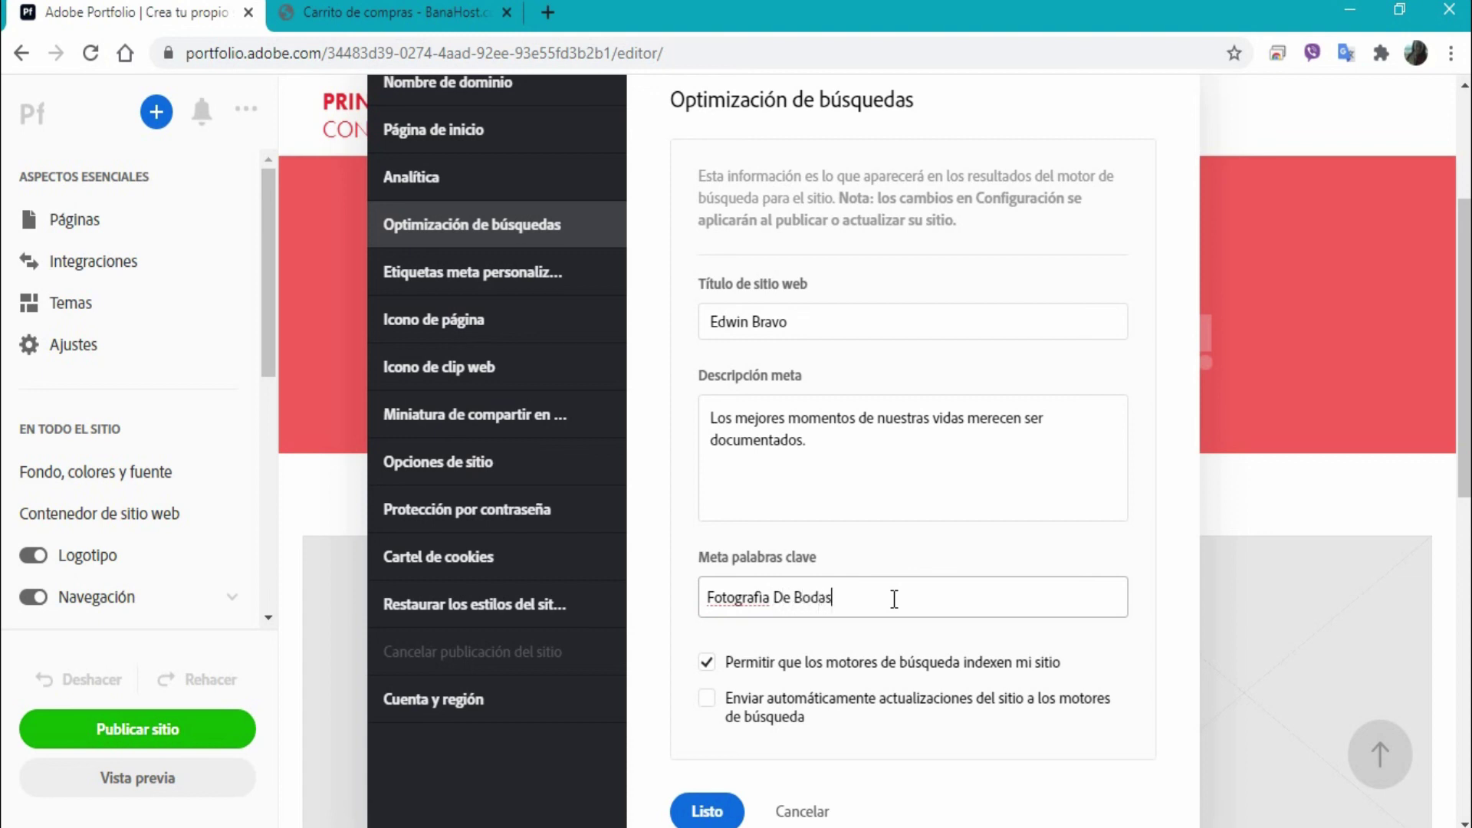
{"action": "key", "text": "Return"}
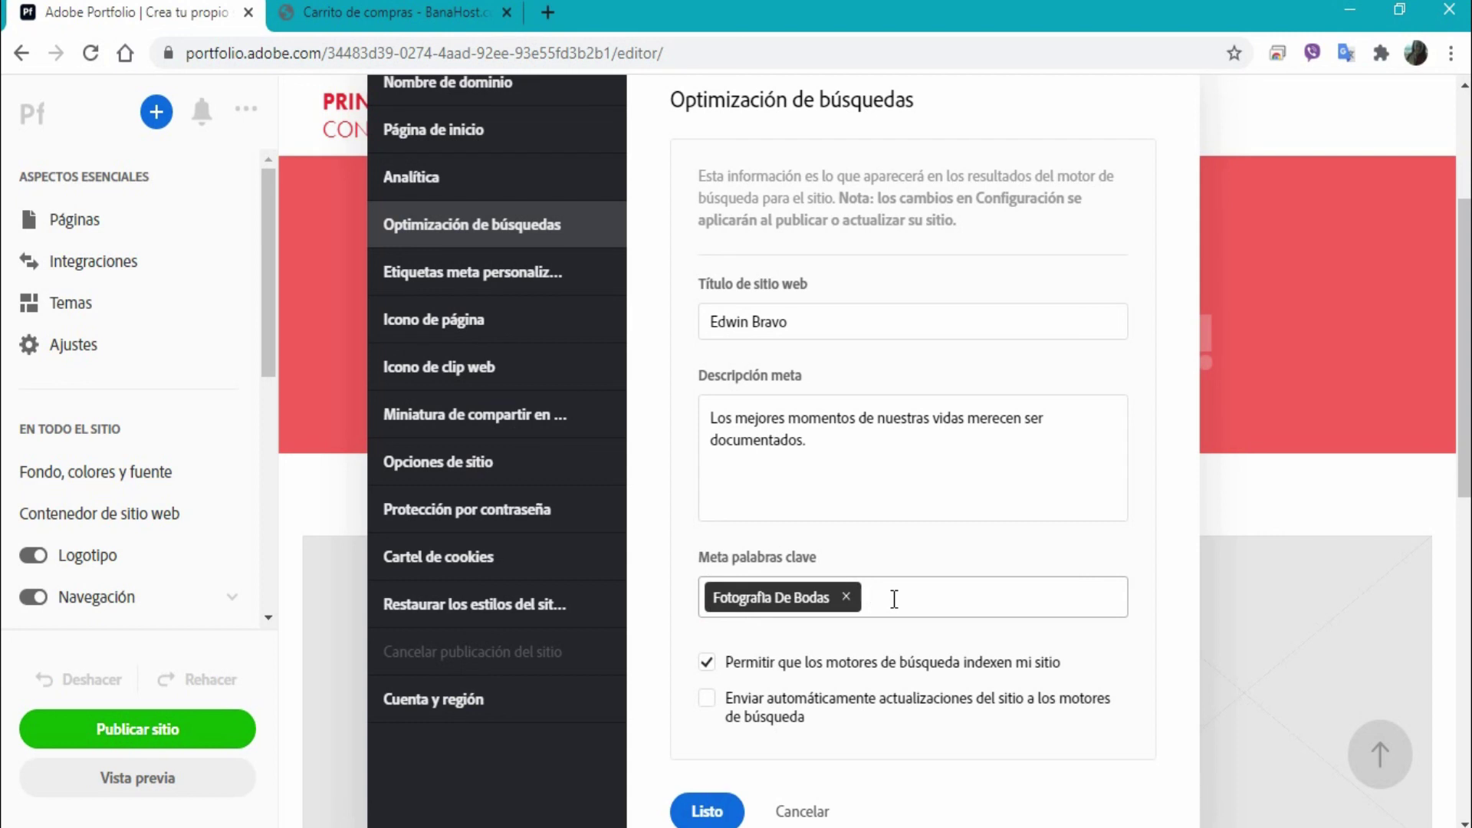
{"action": "type", "text": " Retrato"}
{"action": "key", "text": "Return"}
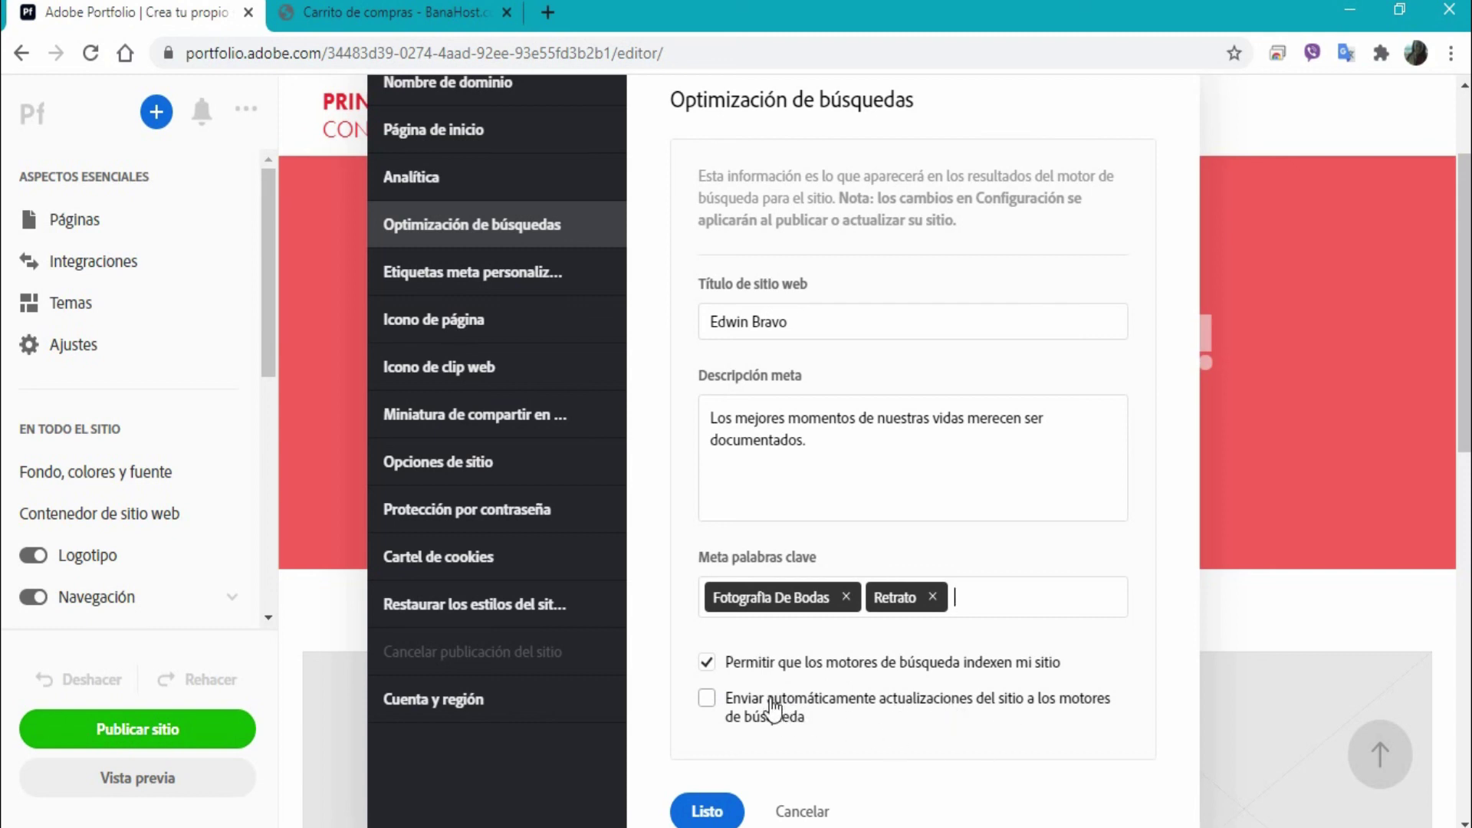
{"action": "left_click", "coordinate": [706, 664]}
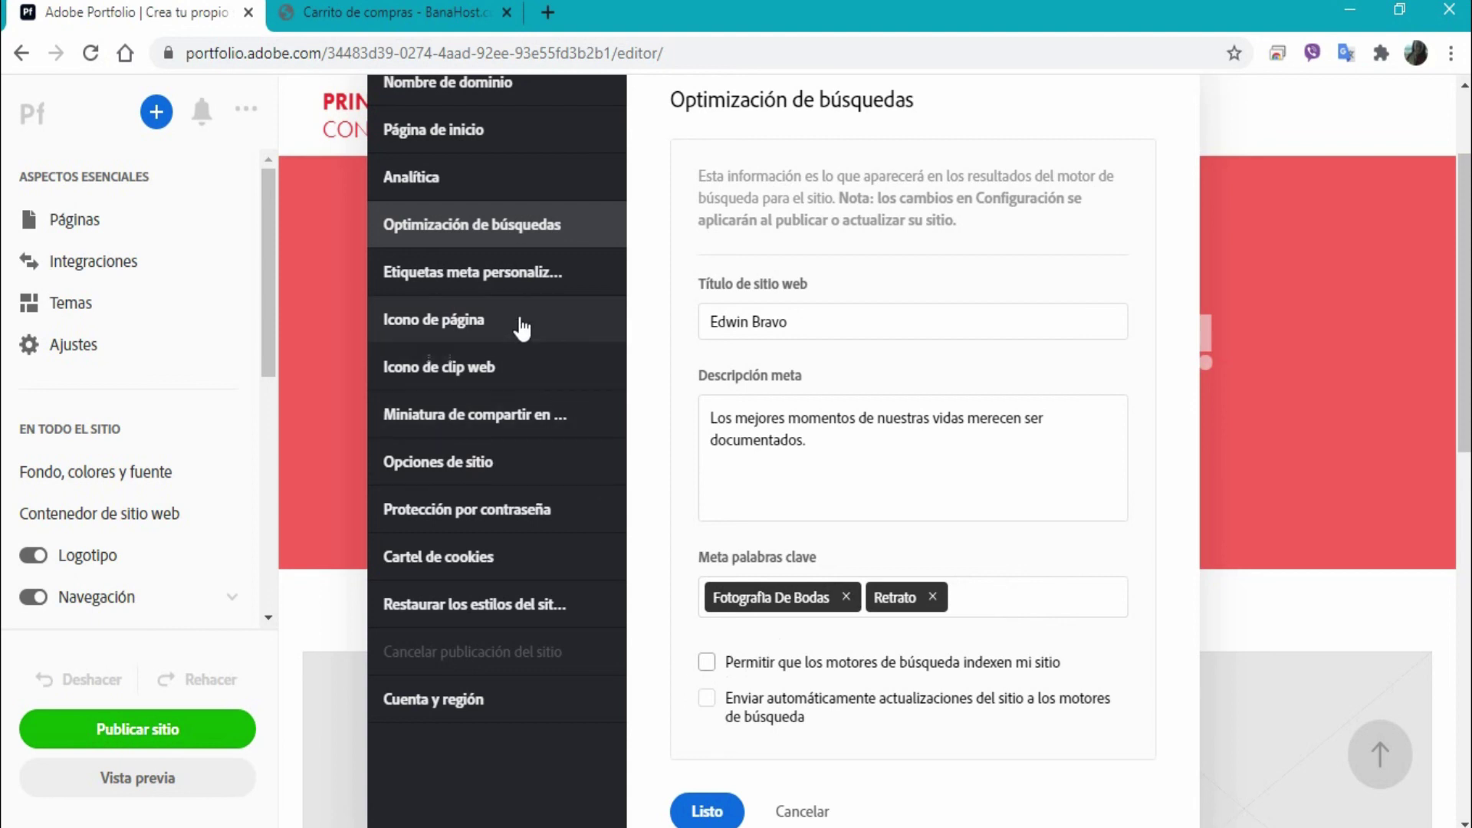
Step: Upload 'favicon 512x512' from E:\Imágenes para portfolio as the favicon, then open Icono de clip web
{"action": "left_click", "coordinate": [528, 286]}
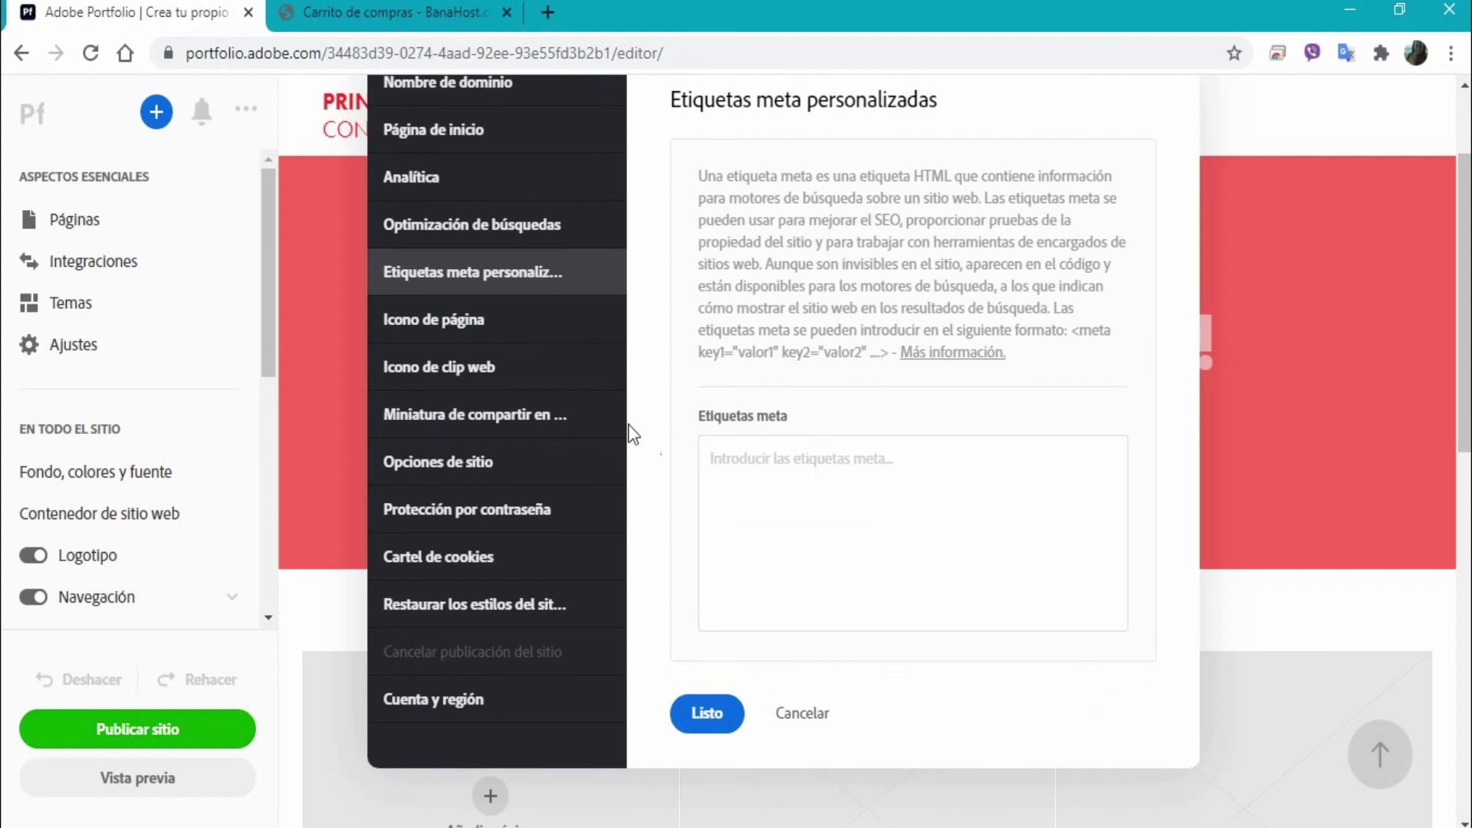
{"action": "left_click", "coordinate": [470, 320]}
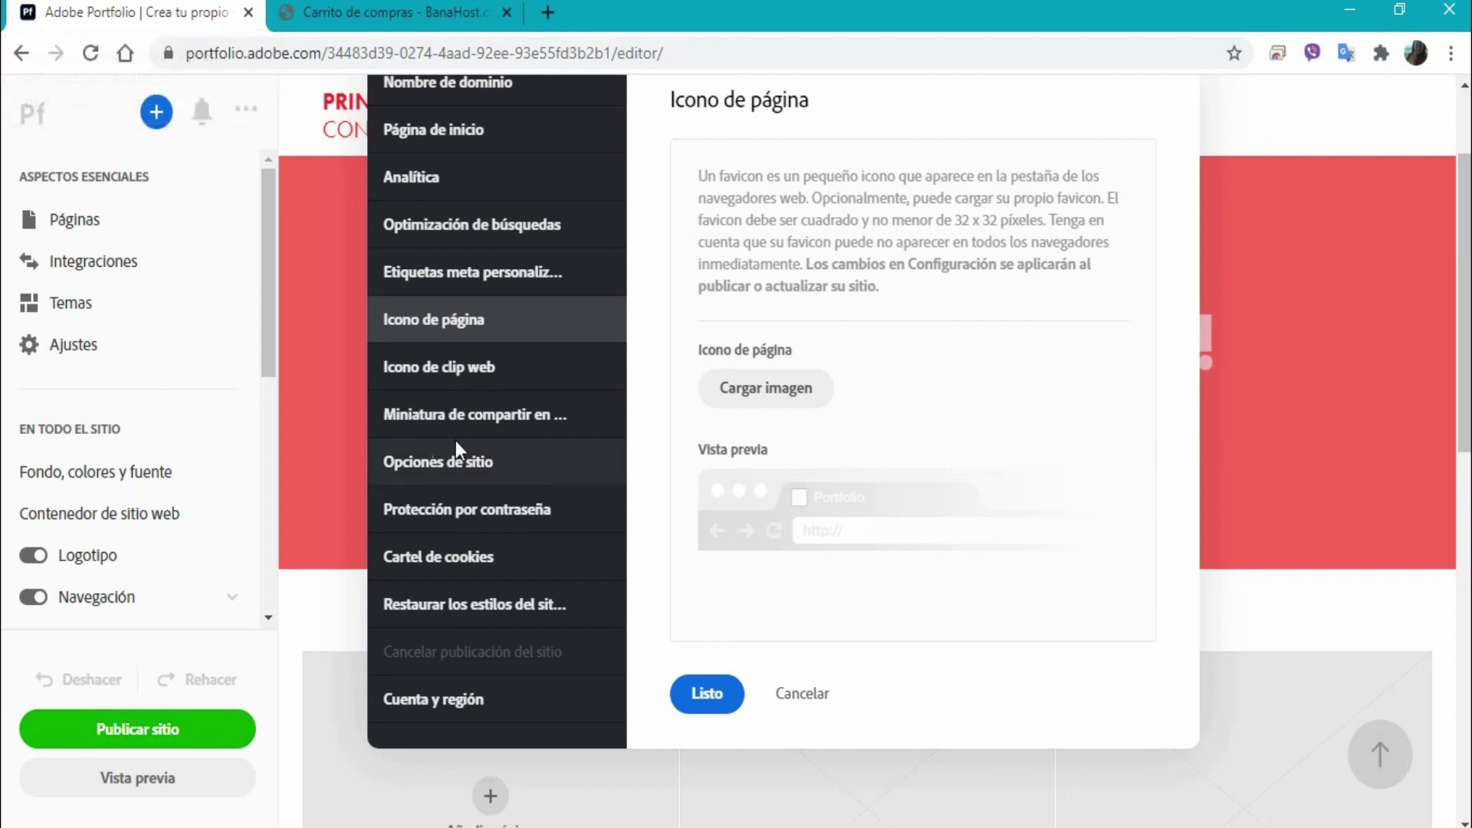
{"action": "left_click", "coordinate": [775, 391]}
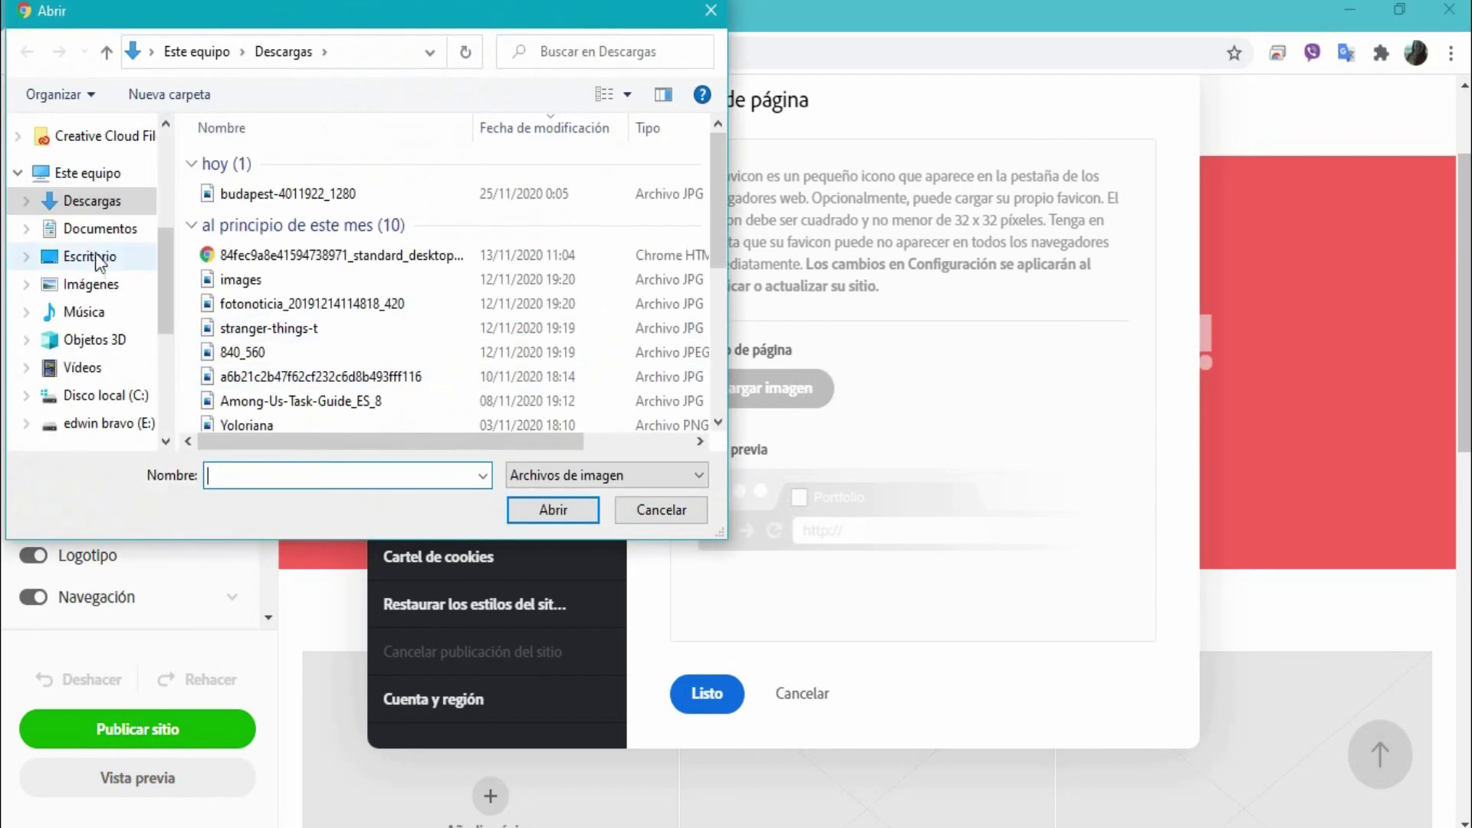
{"action": "scroll", "coordinate": [100, 368], "scroll_direction": "down", "scroll_amount": 1}
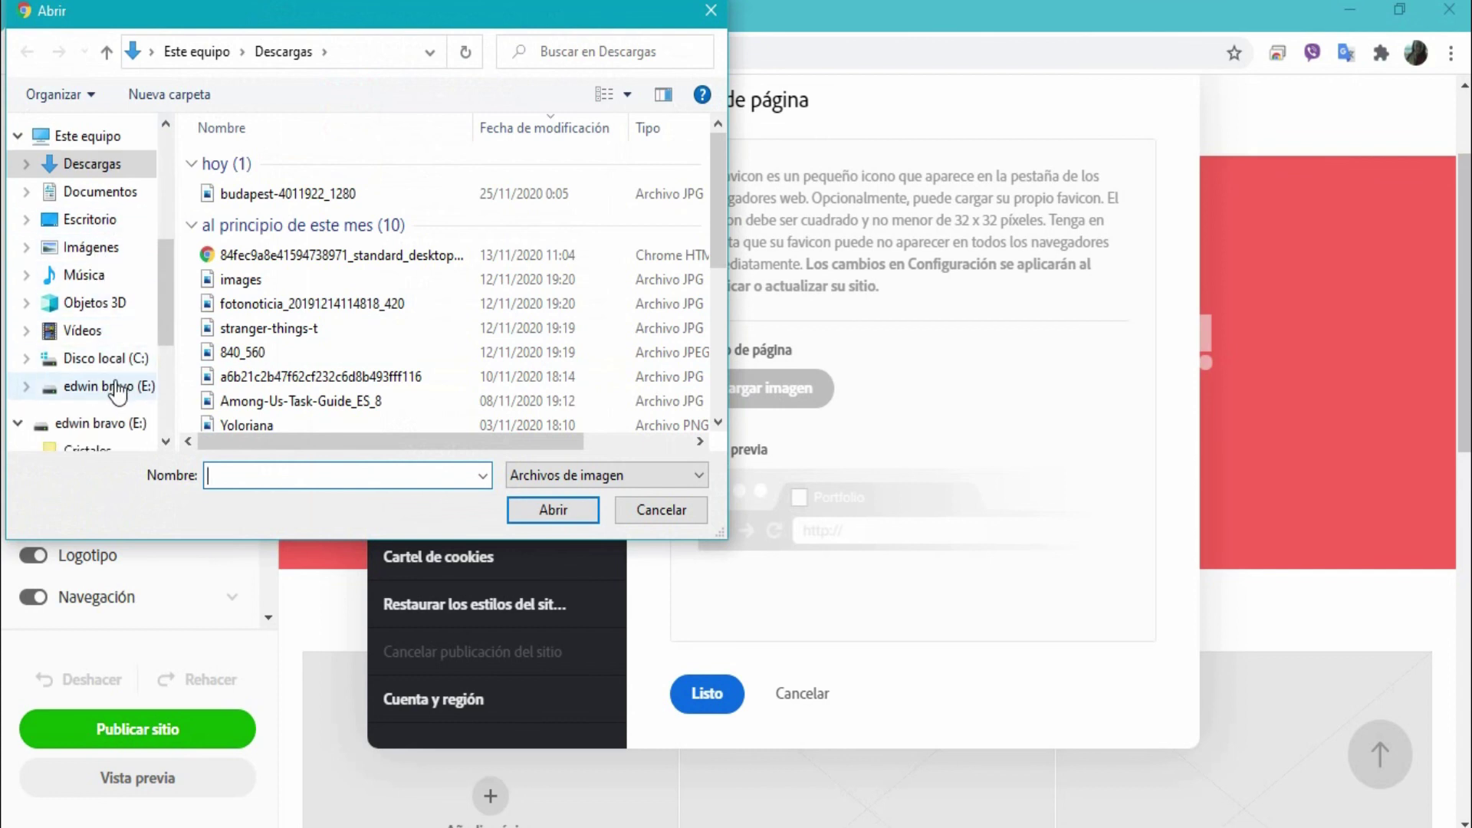
{"action": "left_click", "coordinate": [119, 387]}
{"action": "double_click", "coordinate": [325, 265]}
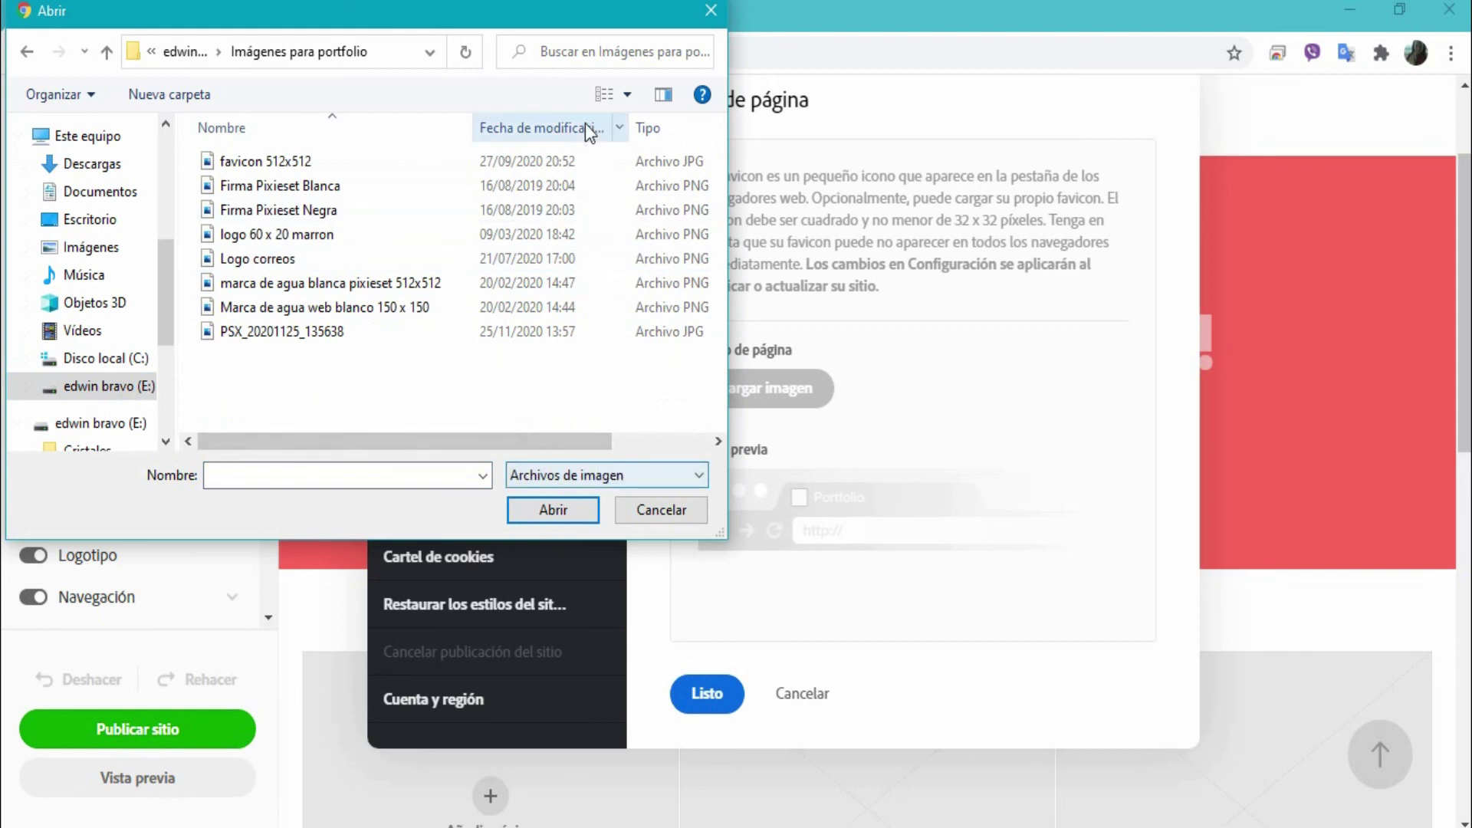
{"action": "left_click", "coordinate": [621, 93]}
{"action": "left_click", "coordinate": [701, 58]}
{"action": "left_click", "coordinate": [275, 178]}
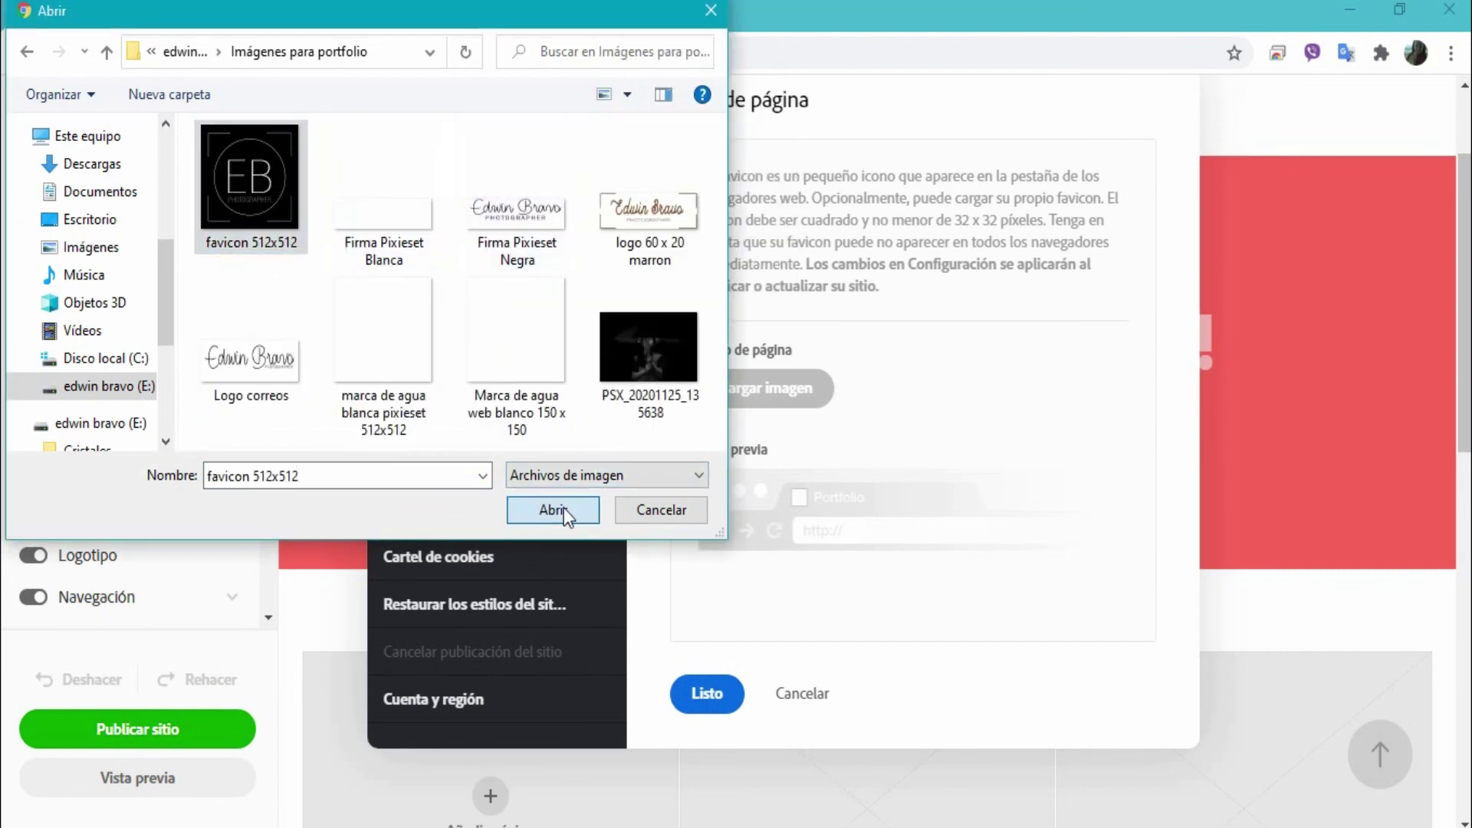
{"action": "left_click", "coordinate": [563, 507]}
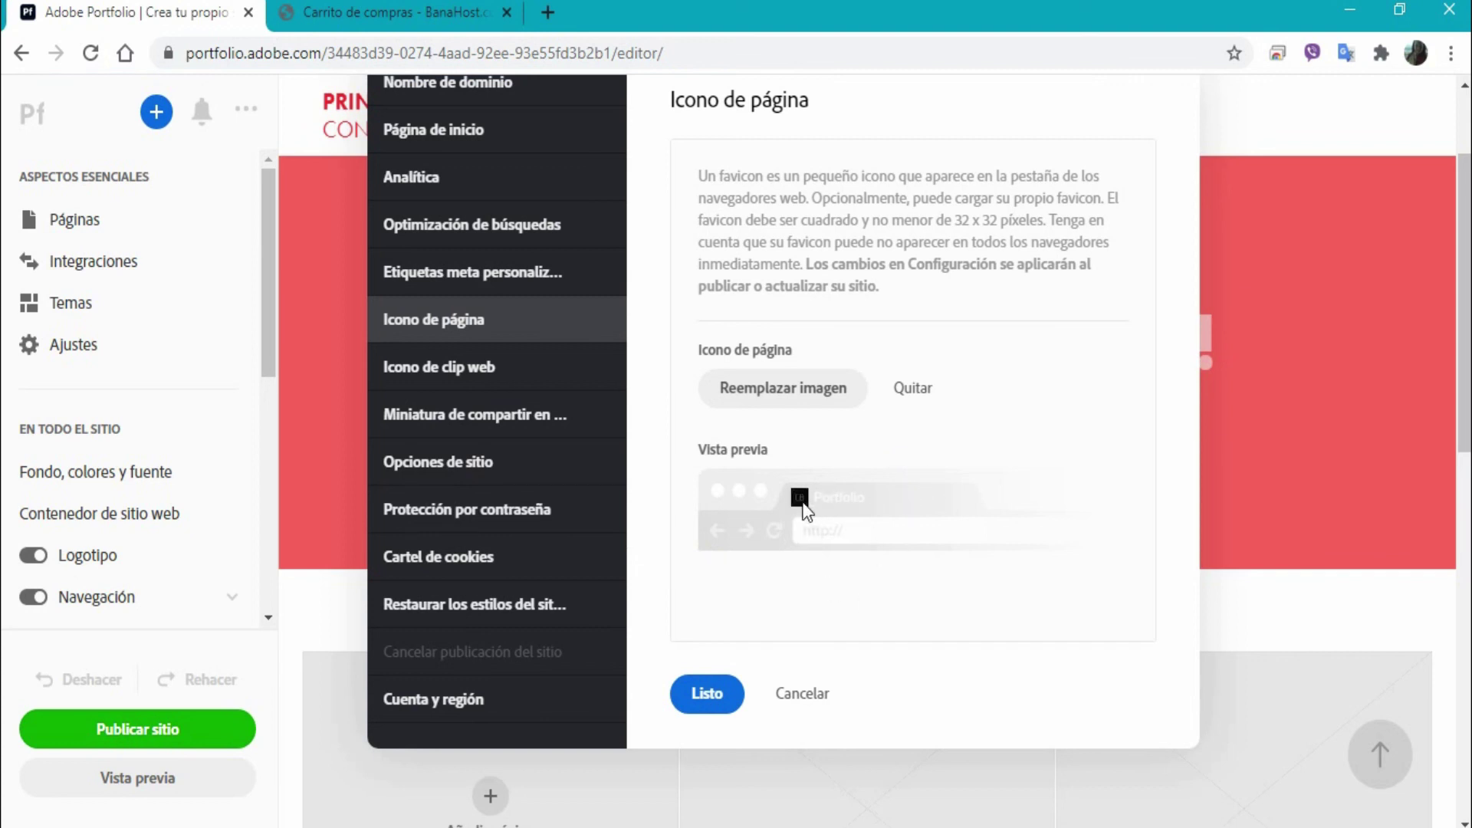
{"action": "left_click", "coordinate": [485, 376]}
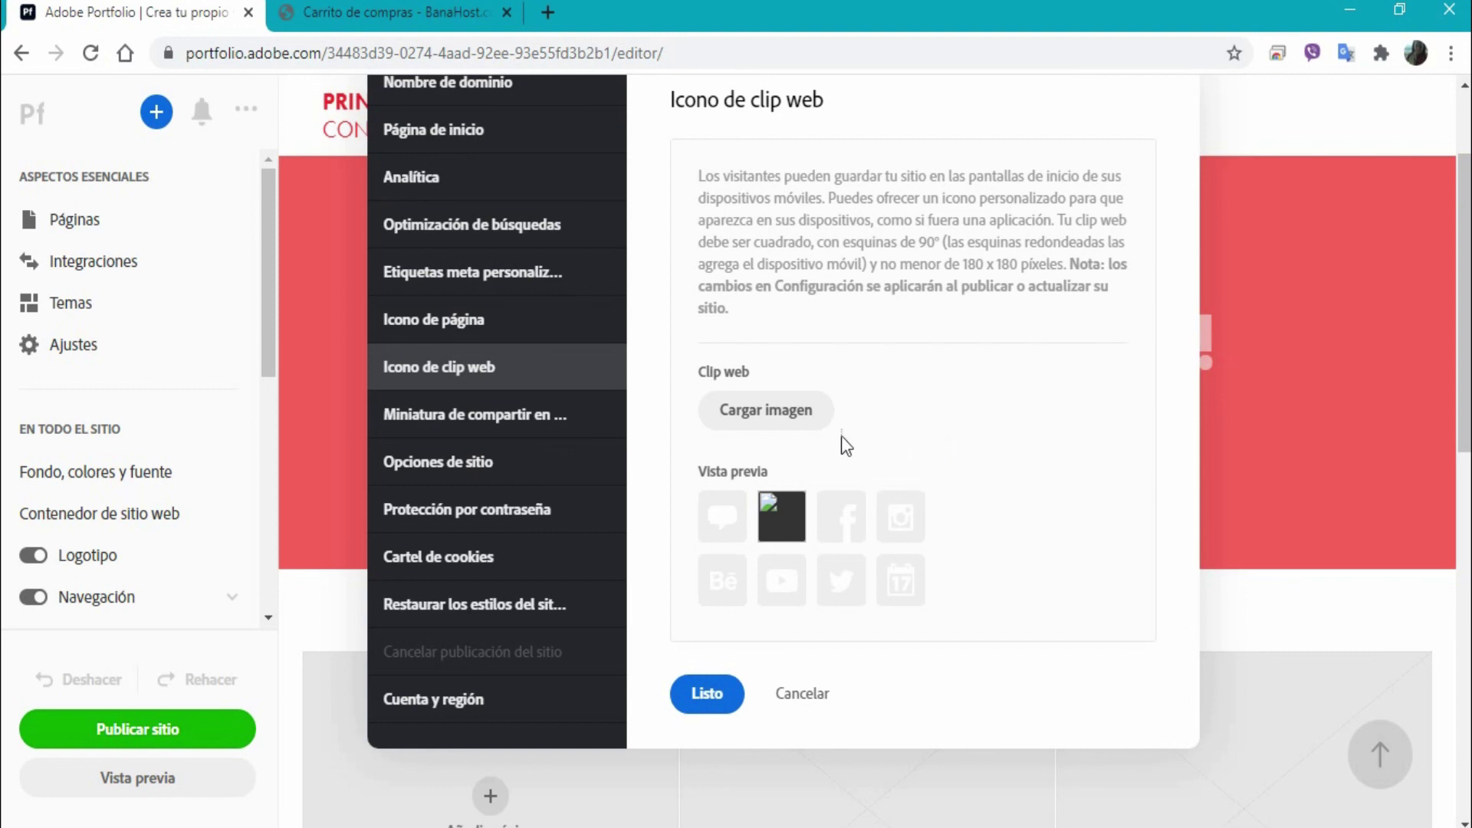
Step: Upload 'favicon 512x512' as the web clip icon
{"action": "left_click", "coordinate": [773, 420]}
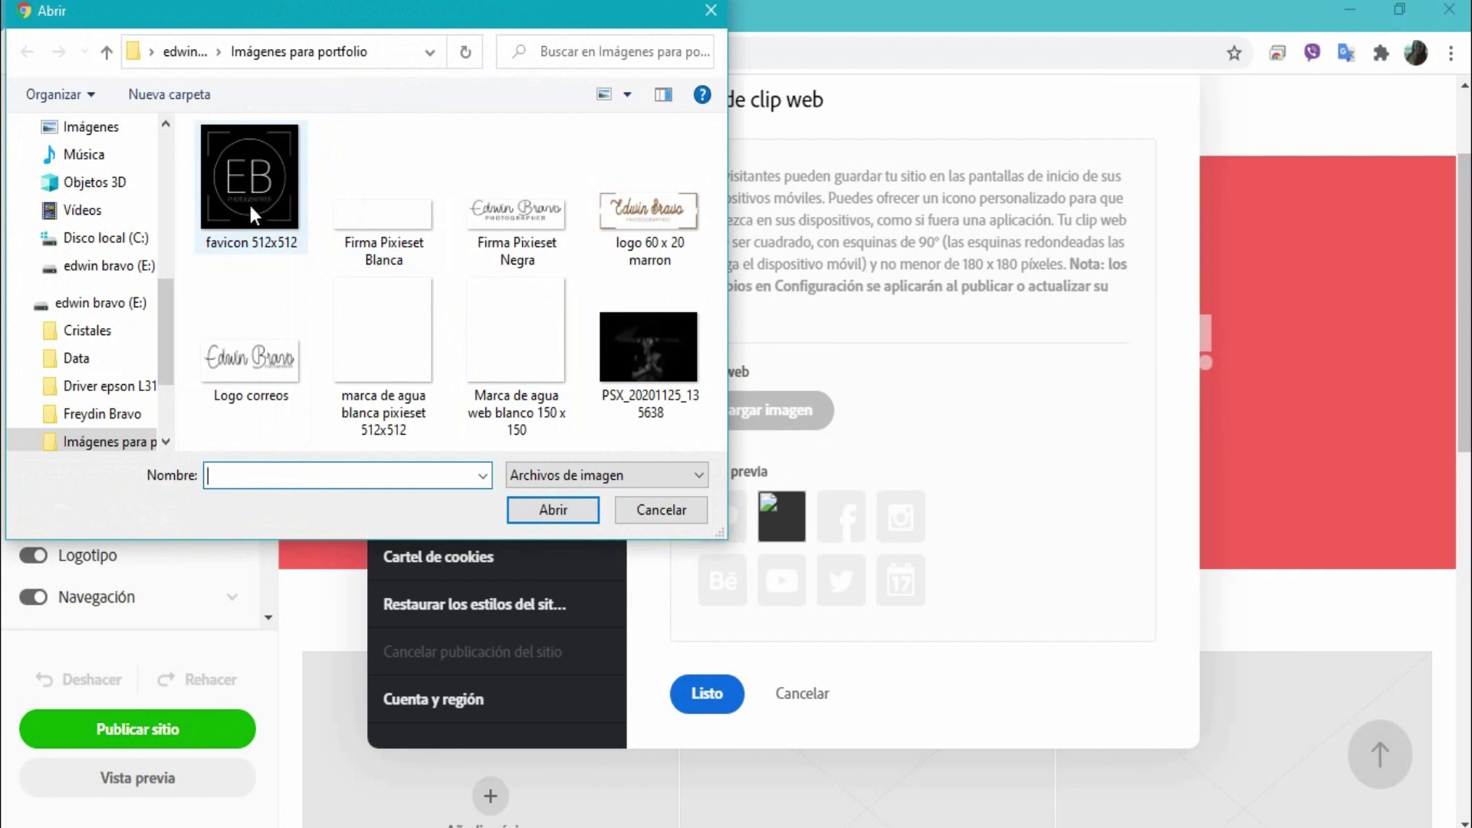
{"action": "left_click", "coordinate": [250, 206]}
{"action": "left_click", "coordinate": [551, 510]}
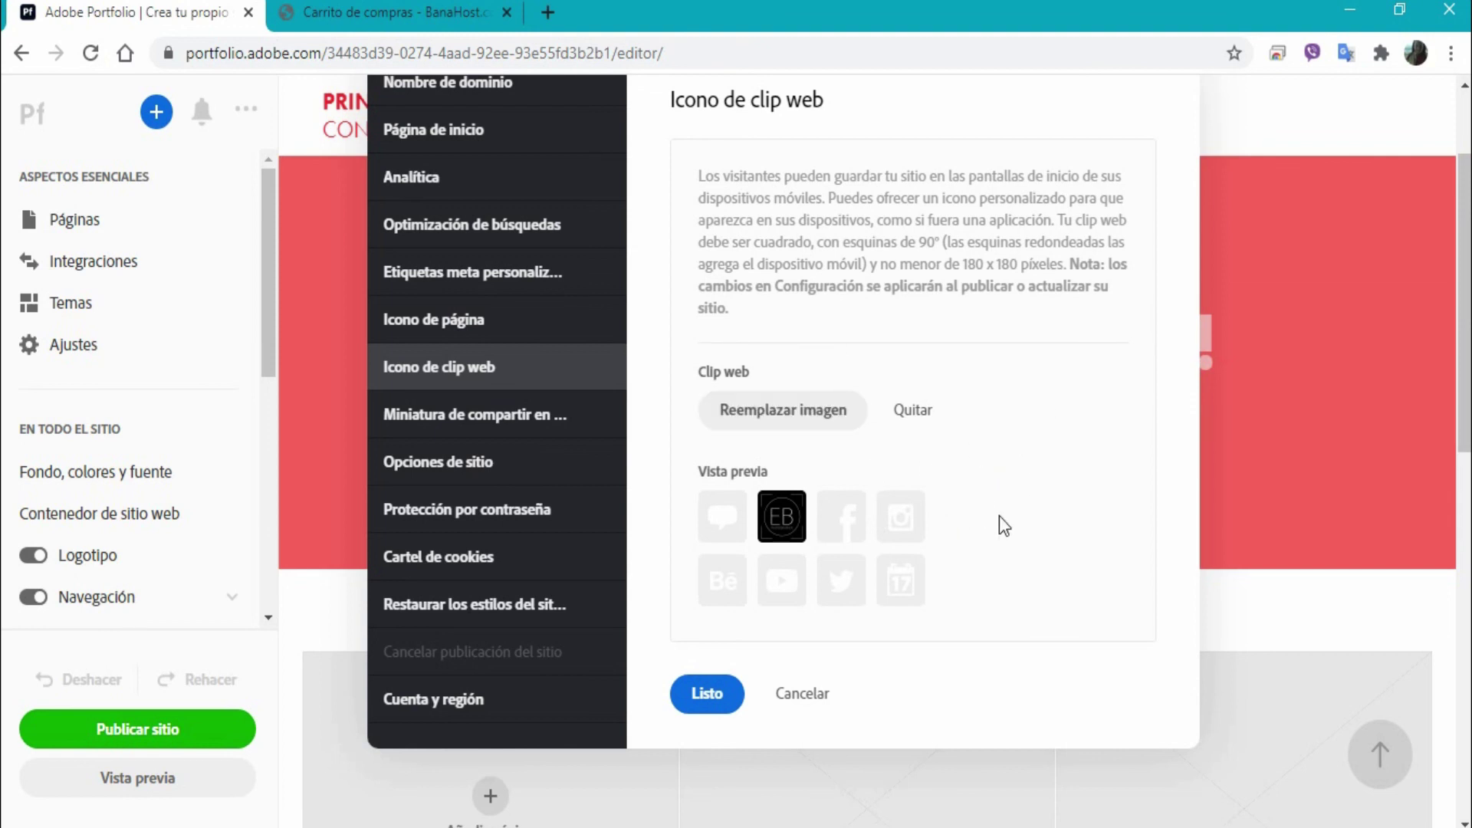
Step: Use 'favicon 512x512' as the Miniatura de compartir sharing thumbnail, then open Opciones de sitio
{"action": "left_click", "coordinate": [486, 428]}
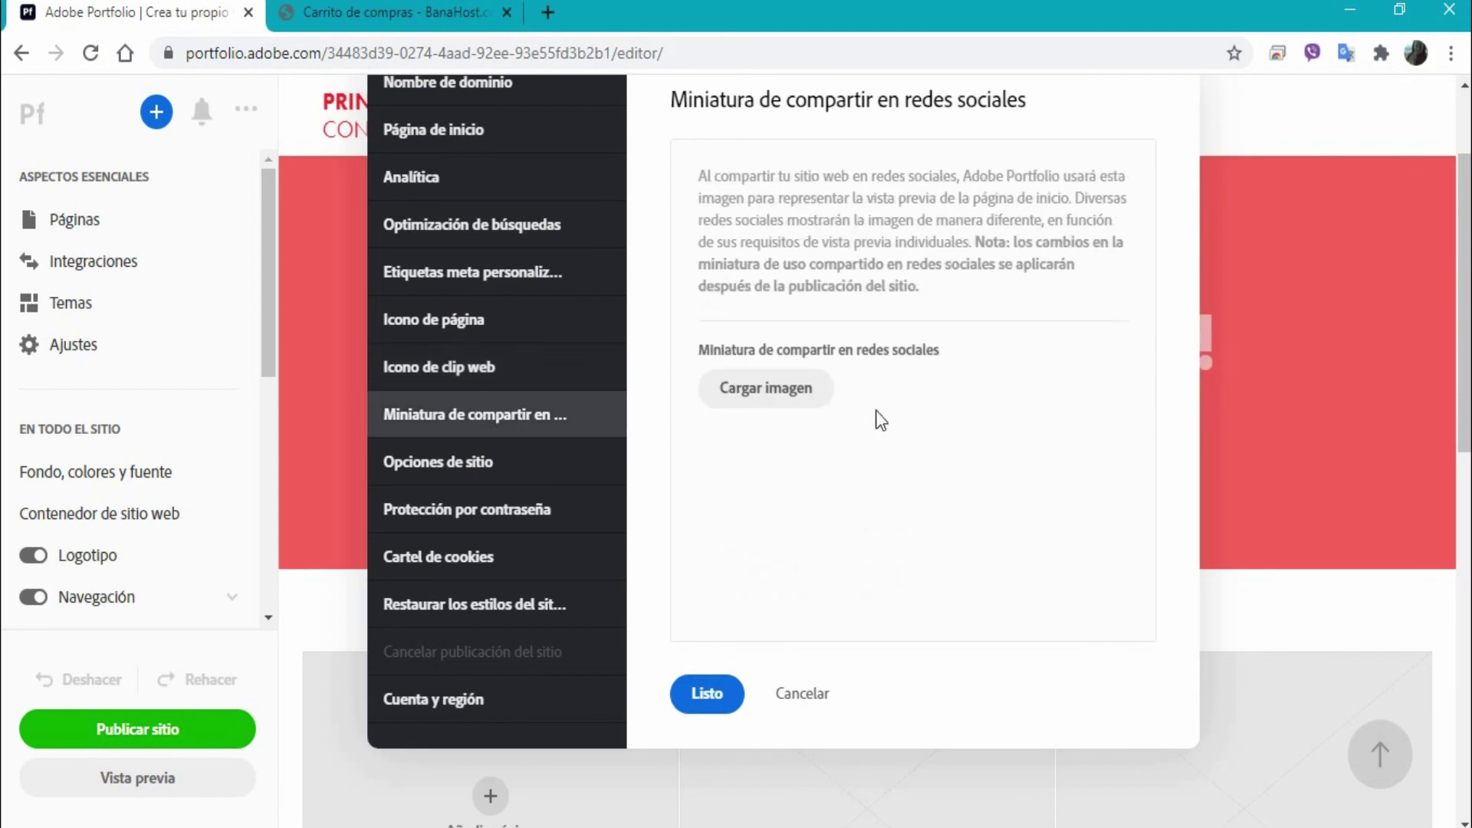
{"action": "left_click", "coordinate": [787, 401]}
{"action": "left_click", "coordinate": [235, 186]}
{"action": "left_click", "coordinate": [554, 509]}
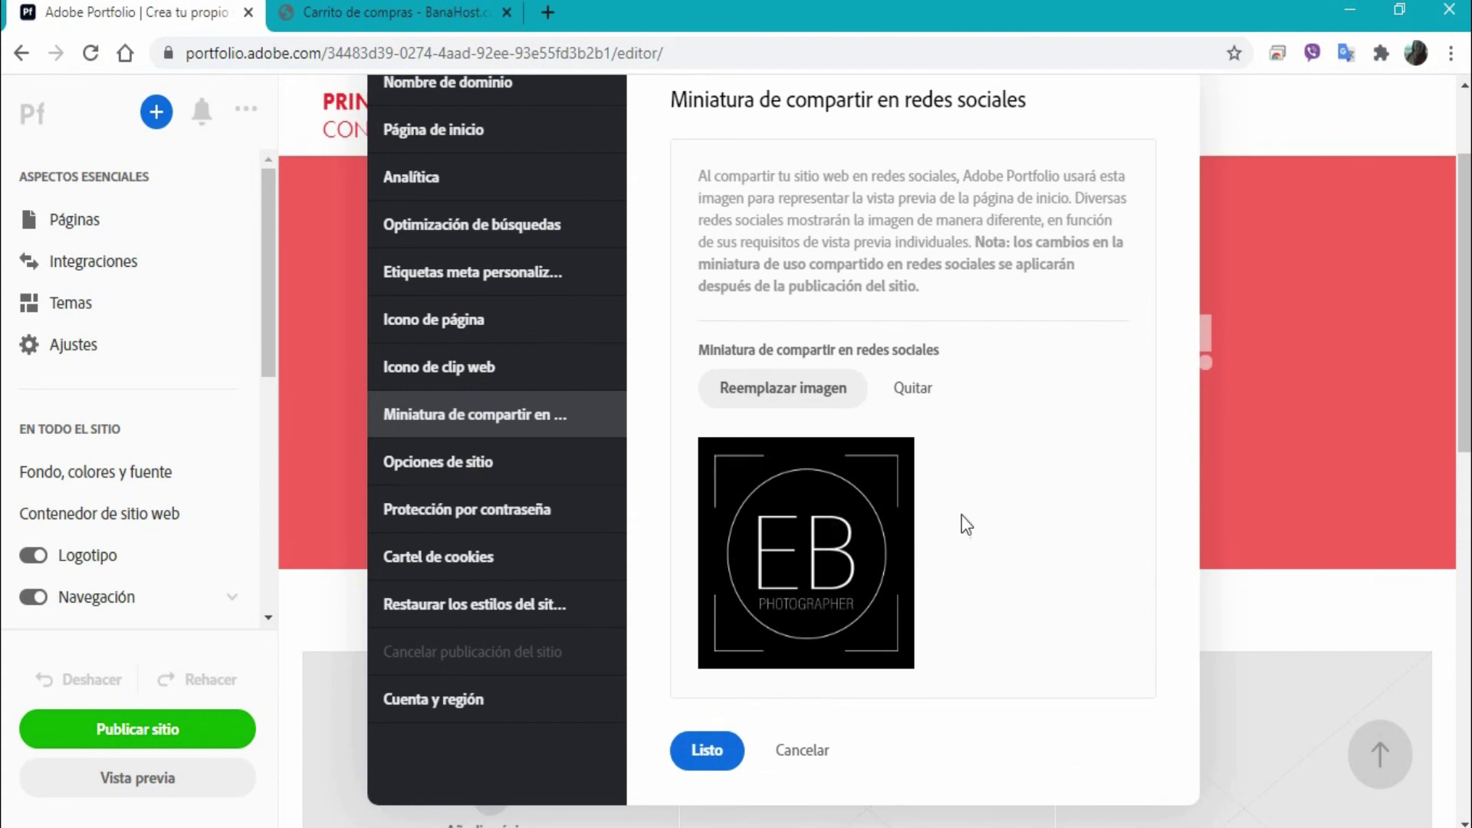
{"action": "left_click", "coordinate": [489, 462]}
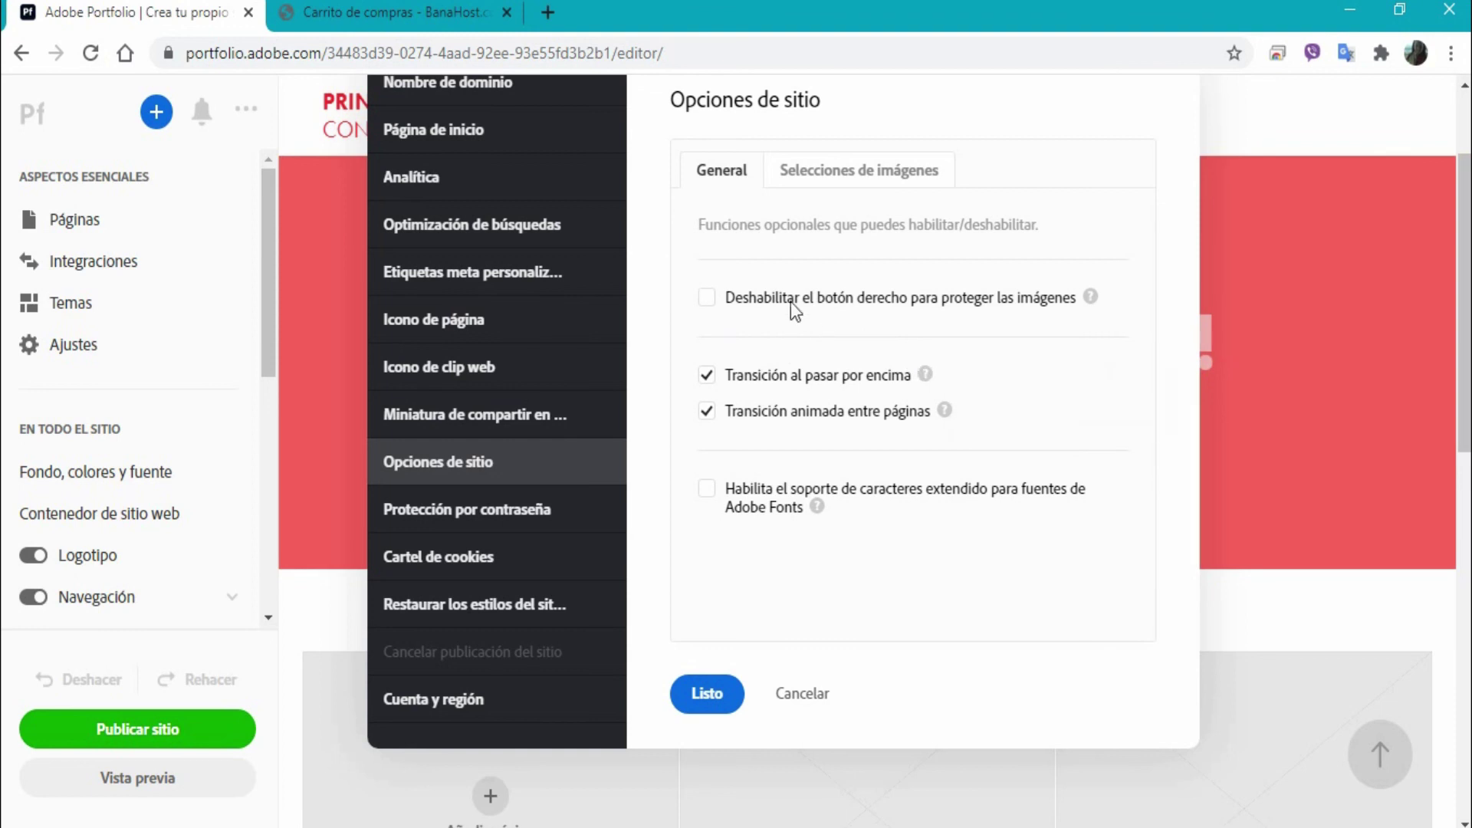
Step: Enable 'Deshabilitar el botón derecho' to protect images from right-clicking
{"action": "left_click", "coordinate": [707, 298]}
{"action": "left_click", "coordinate": [839, 193]}
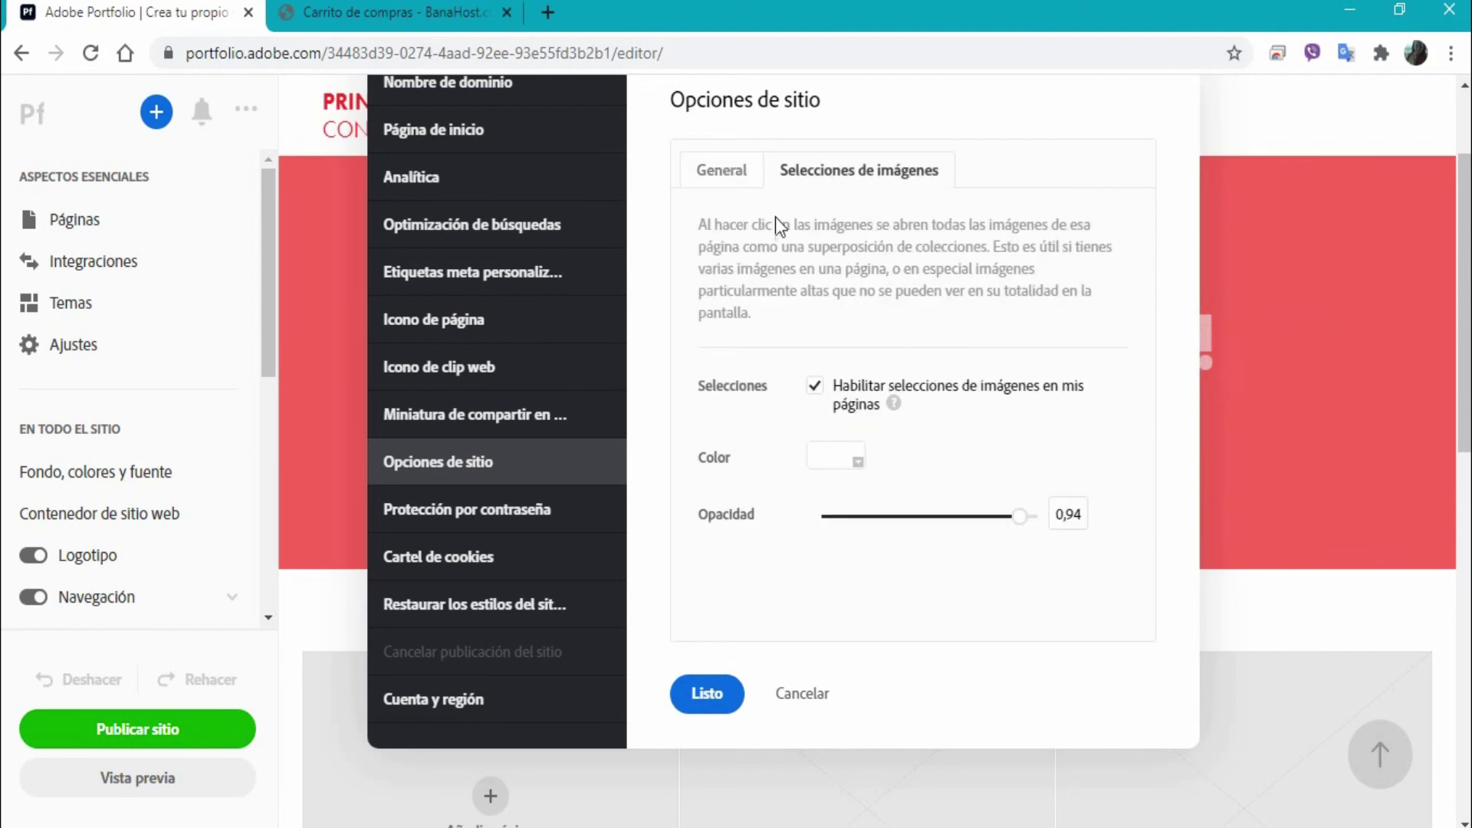
{"action": "left_click", "coordinate": [735, 178]}
Step: Leave the site without password protection and open the Cartel de cookies settings
{"action": "left_click", "coordinate": [479, 515]}
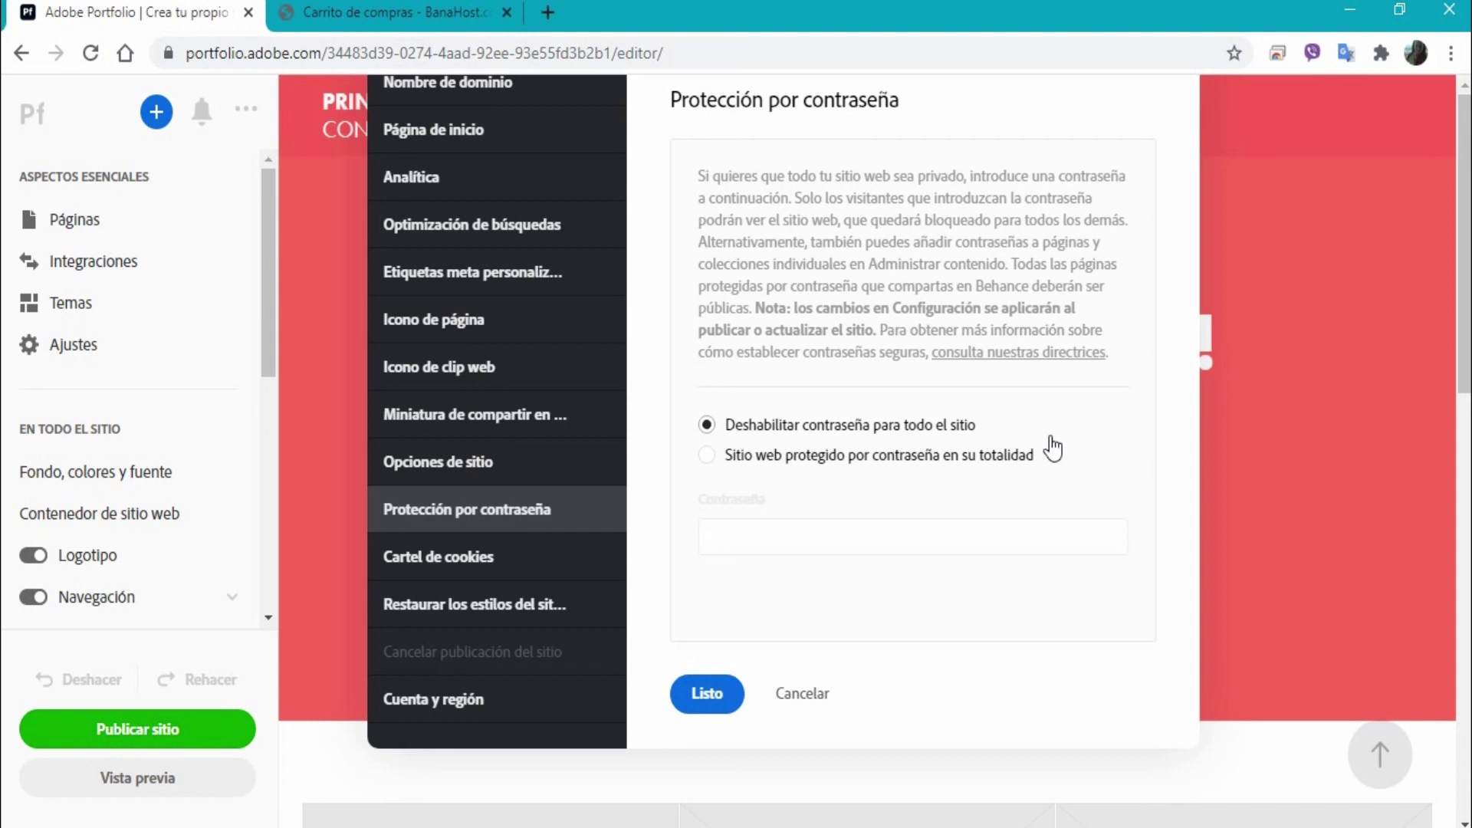
{"action": "left_click", "coordinate": [706, 458]}
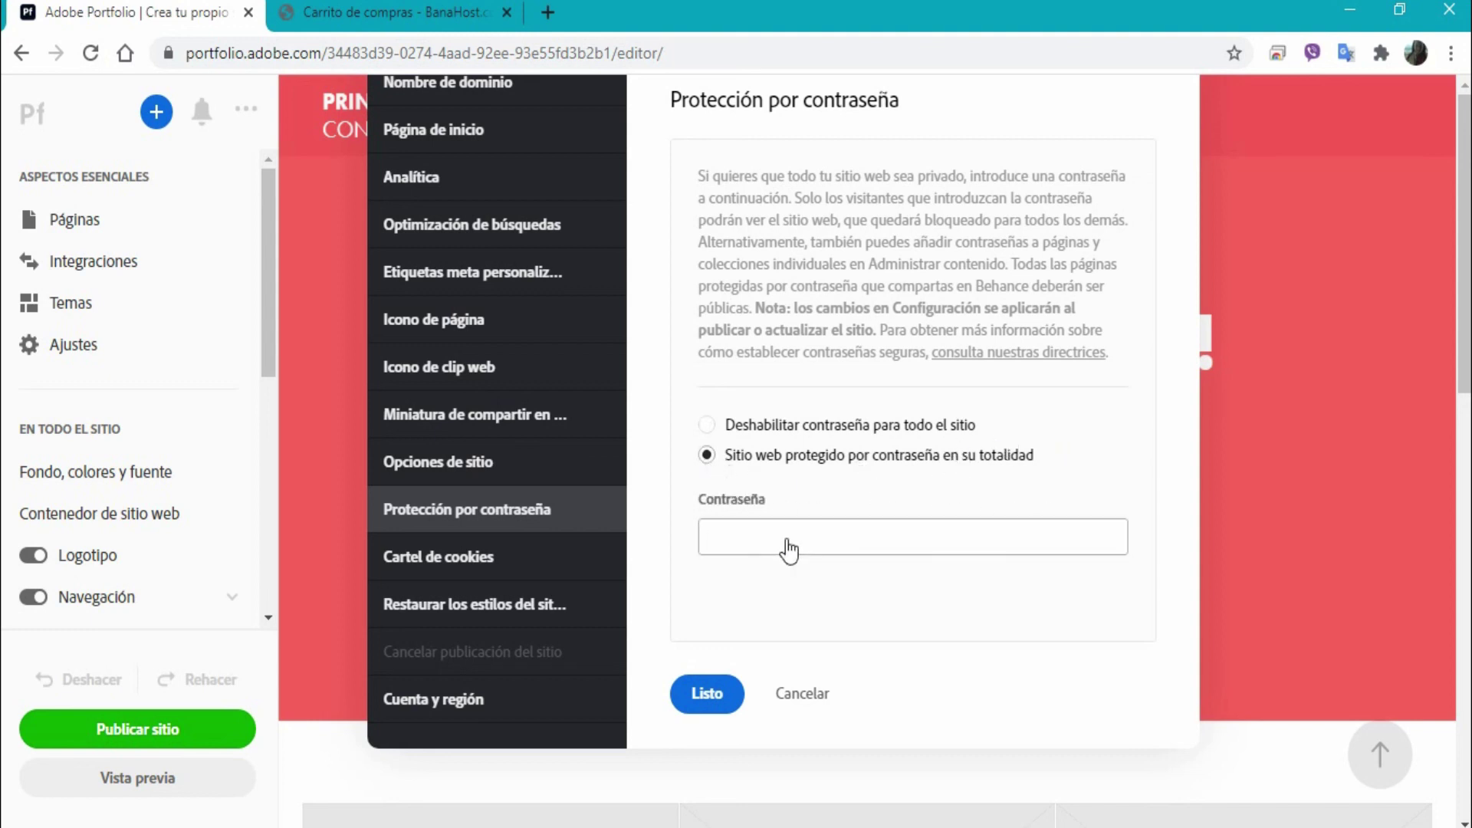
{"action": "left_click", "coordinate": [788, 551]}
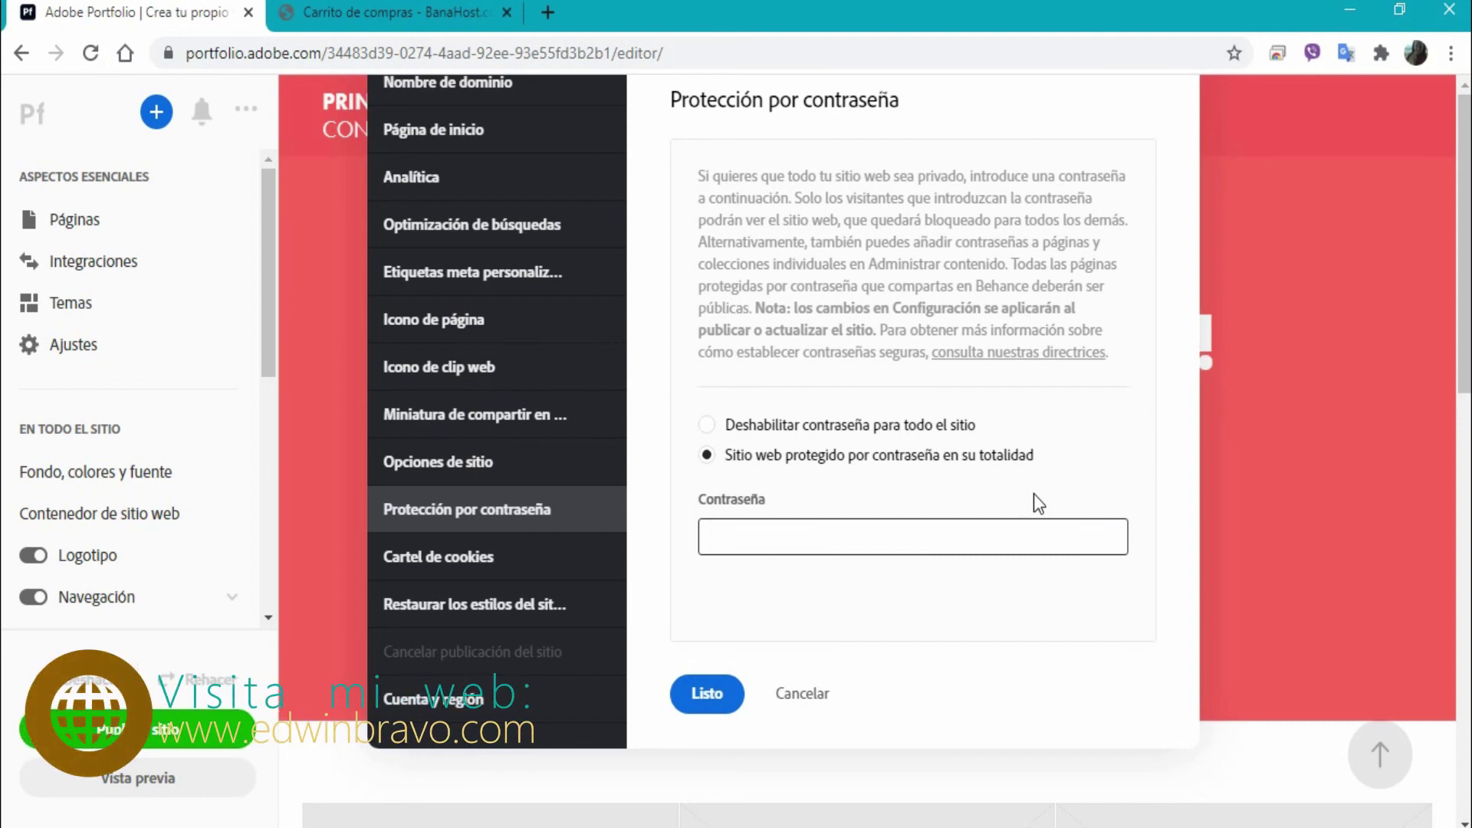
{"action": "left_click", "coordinate": [707, 425]}
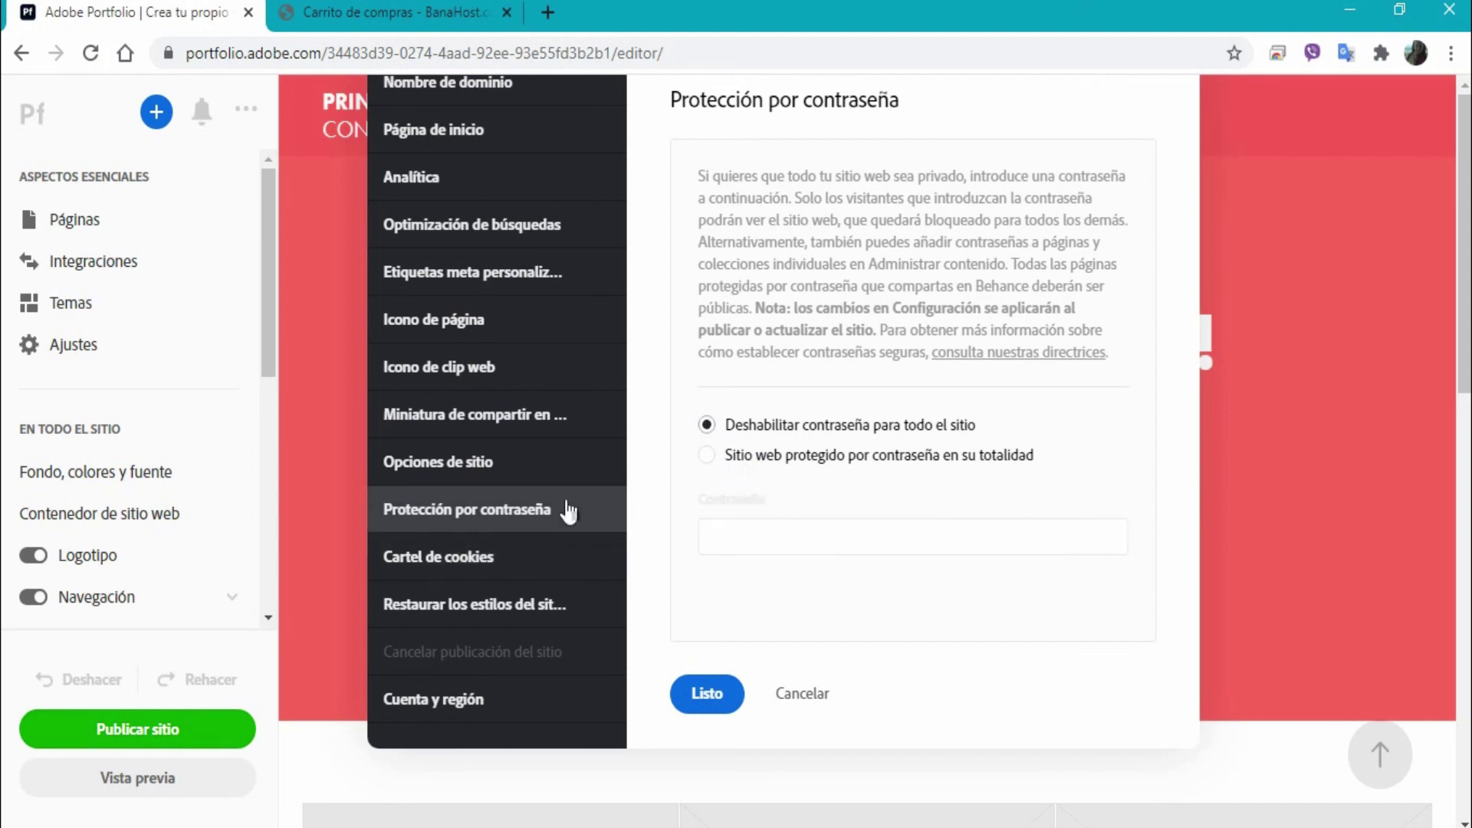
{"action": "left_click", "coordinate": [502, 578]}
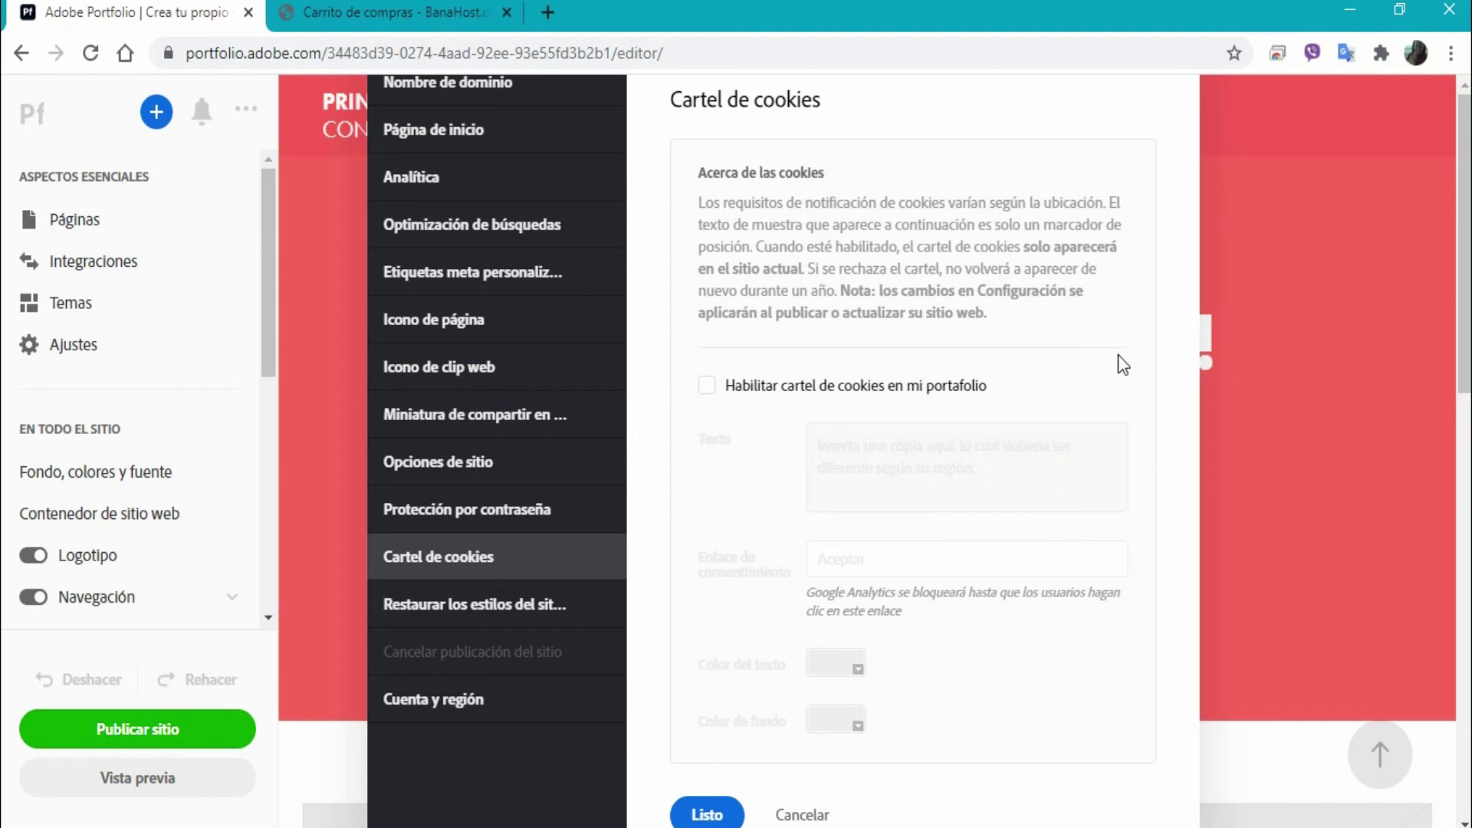
{"action": "left_click", "coordinate": [706, 385]}
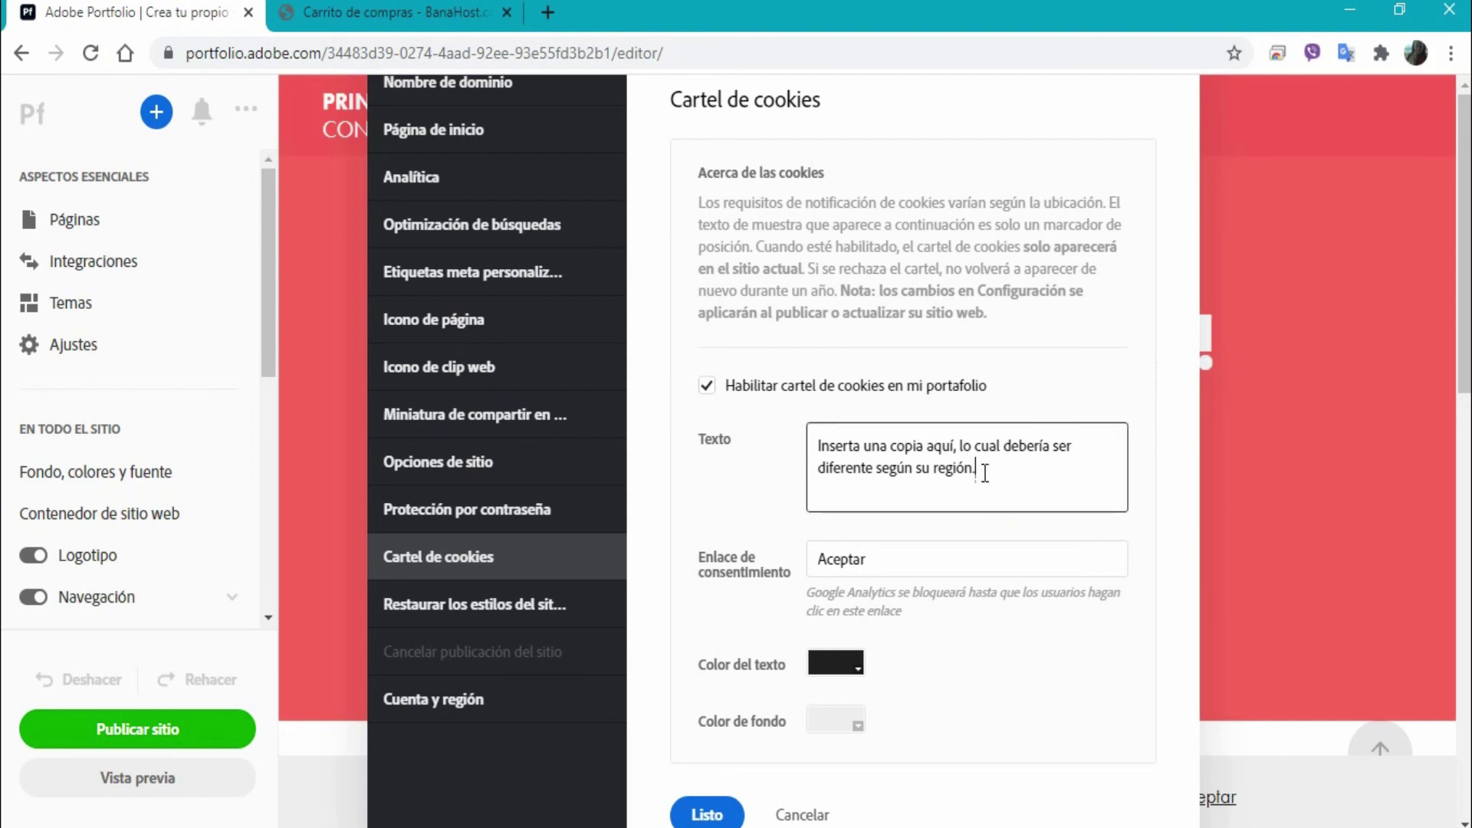
{"action": "left_click_drag", "start_coordinate": [985, 469], "coordinate": [817, 451]}
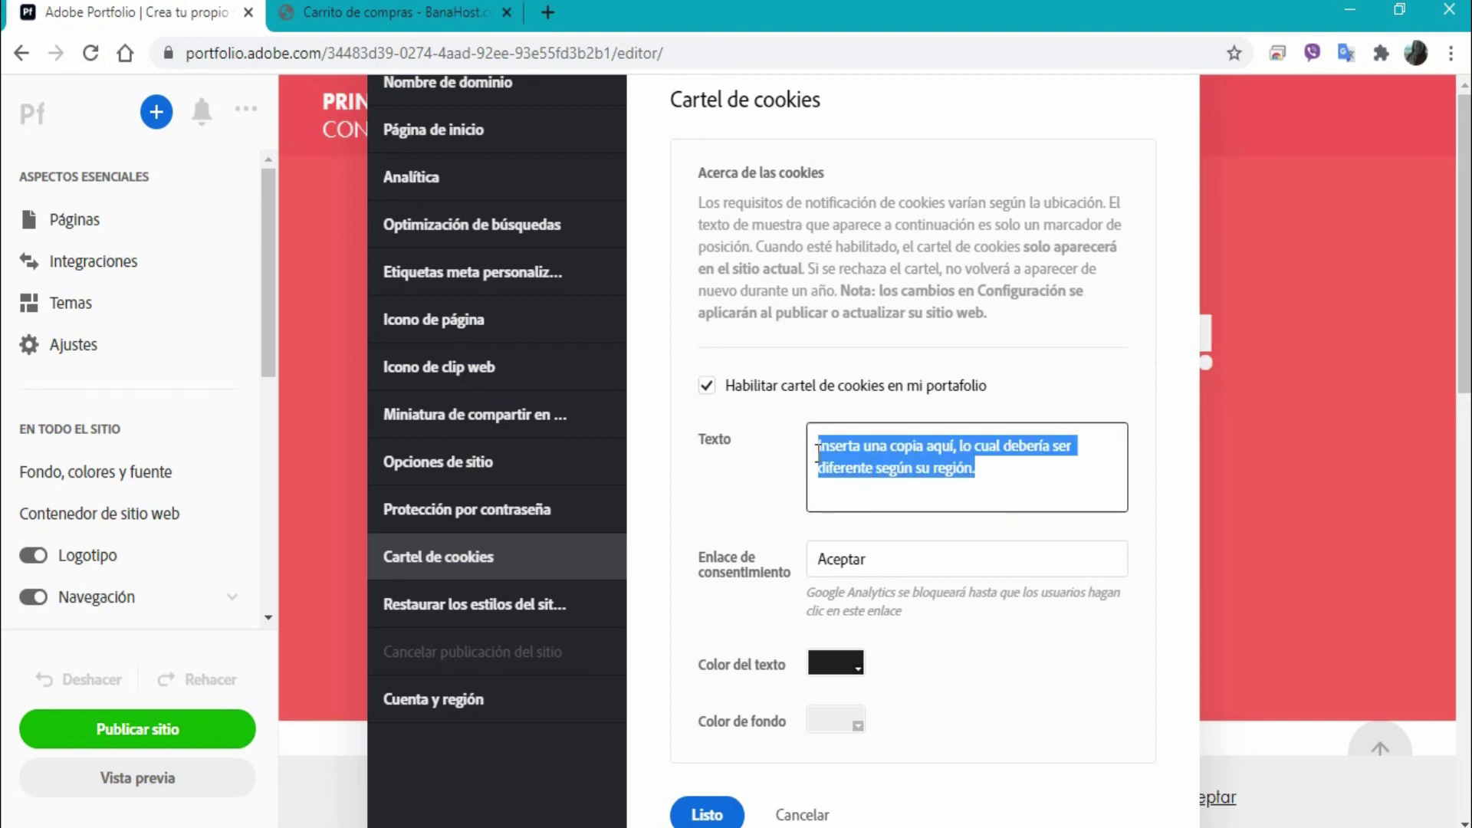
{"action": "left_click", "coordinate": [1012, 477]}
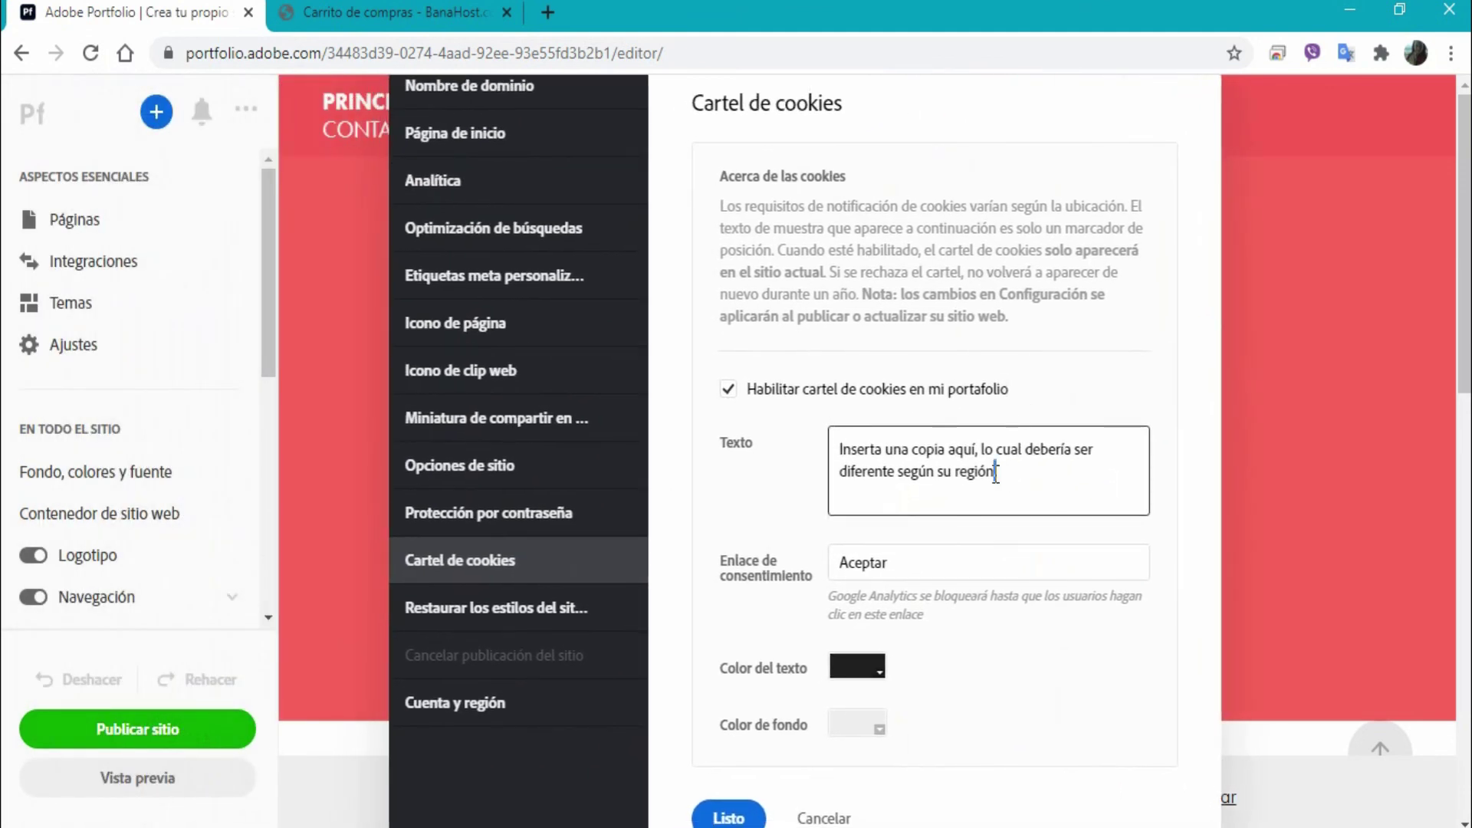
{"action": "left_click_drag", "start_coordinate": [995, 472], "coordinate": [838, 452]}
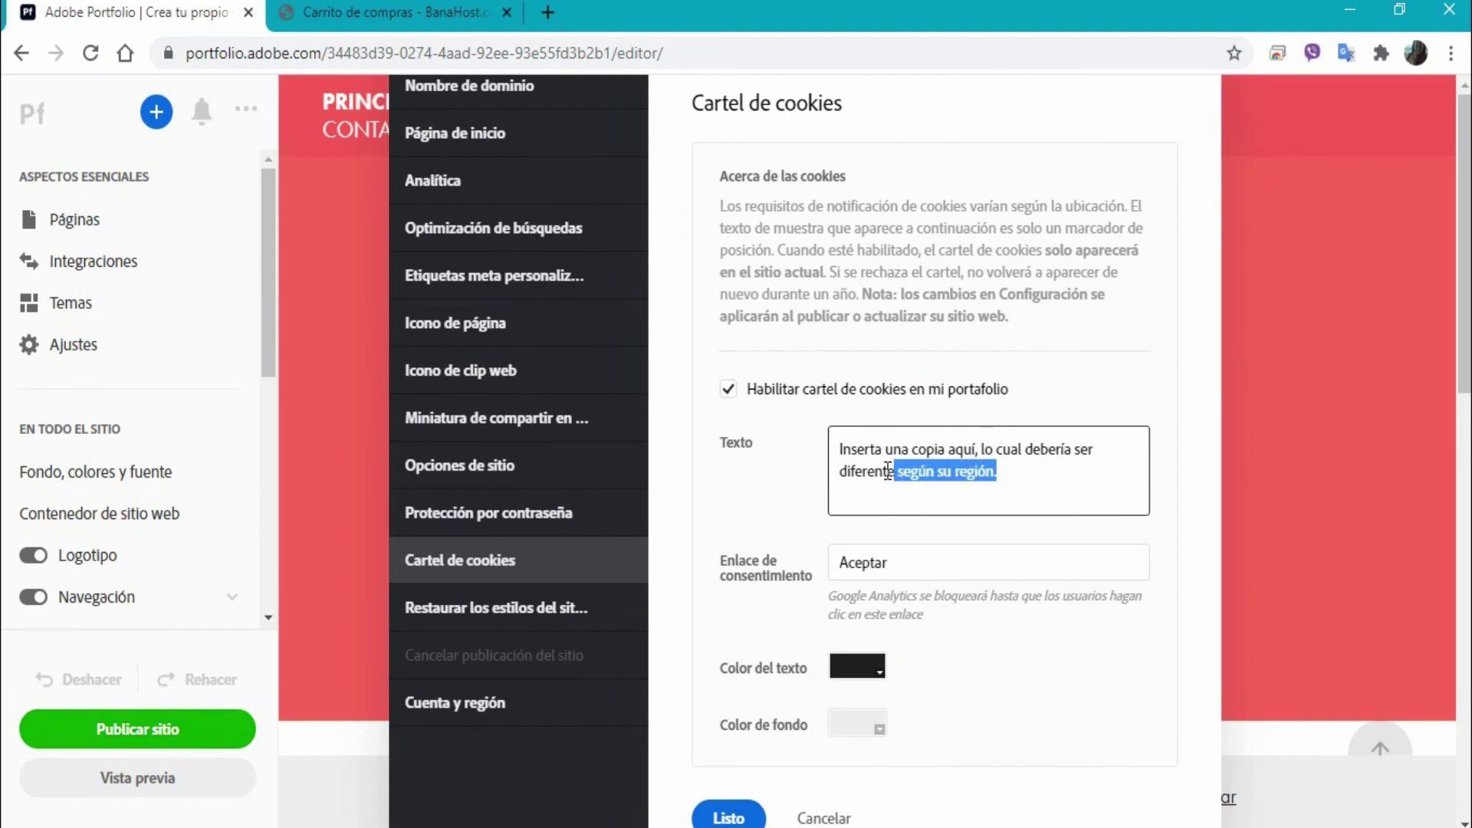
{"action": "left_click", "coordinate": [1010, 471]}
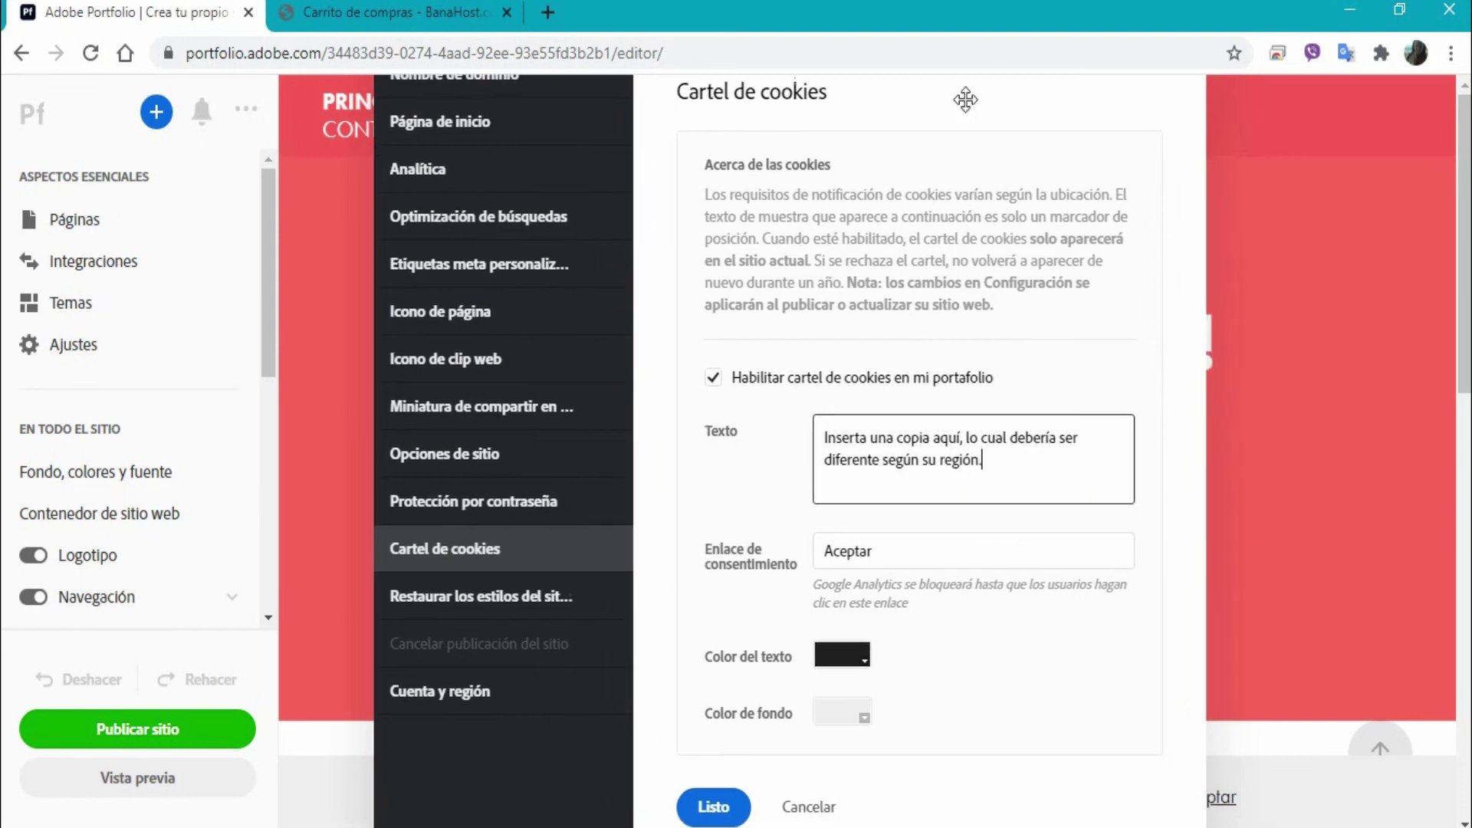
{"action": "left_click_drag", "start_coordinate": [963, 99], "coordinate": [1012, 117]}
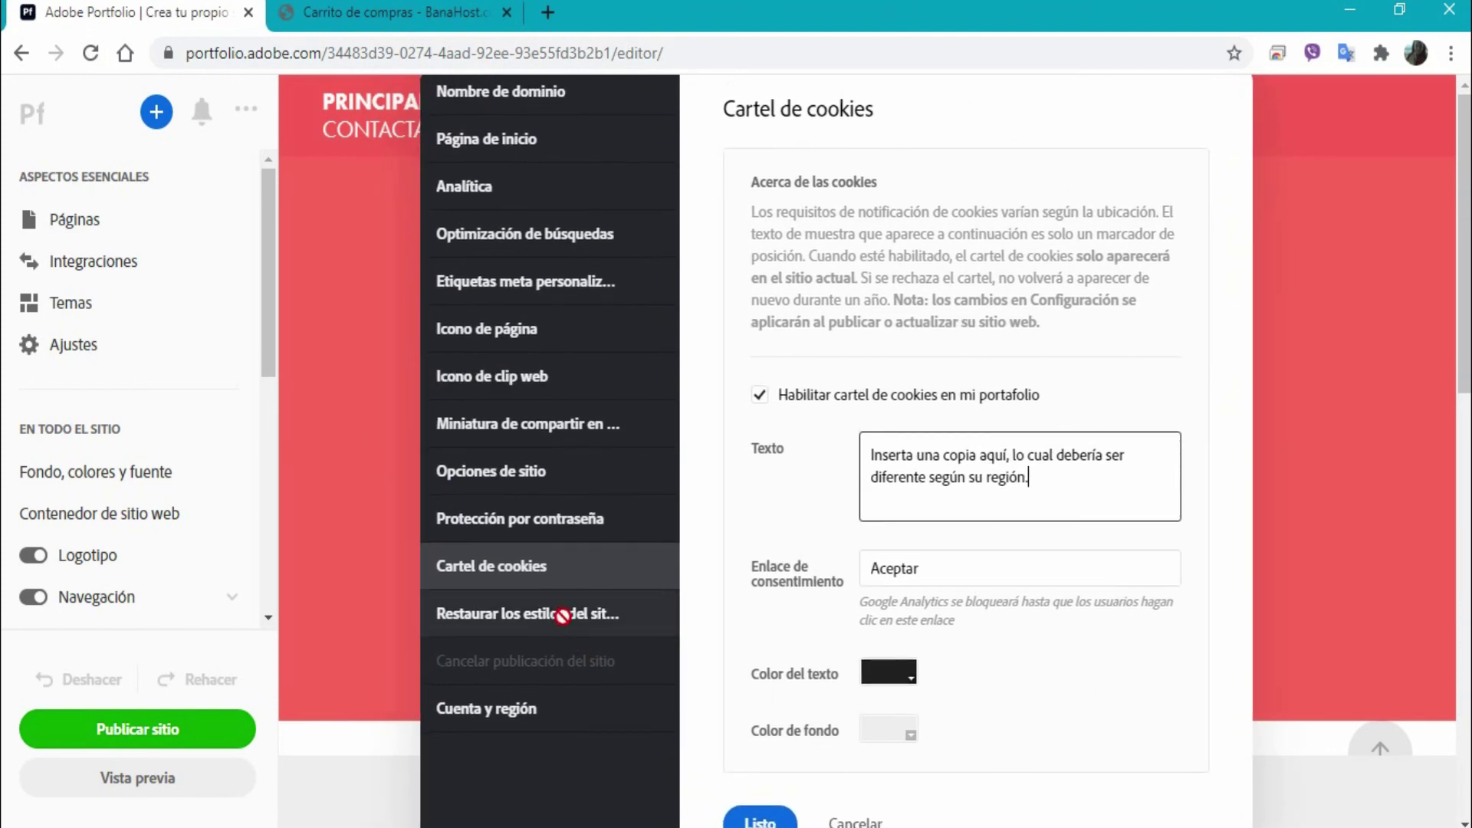
{"action": "left_click", "coordinate": [566, 618]}
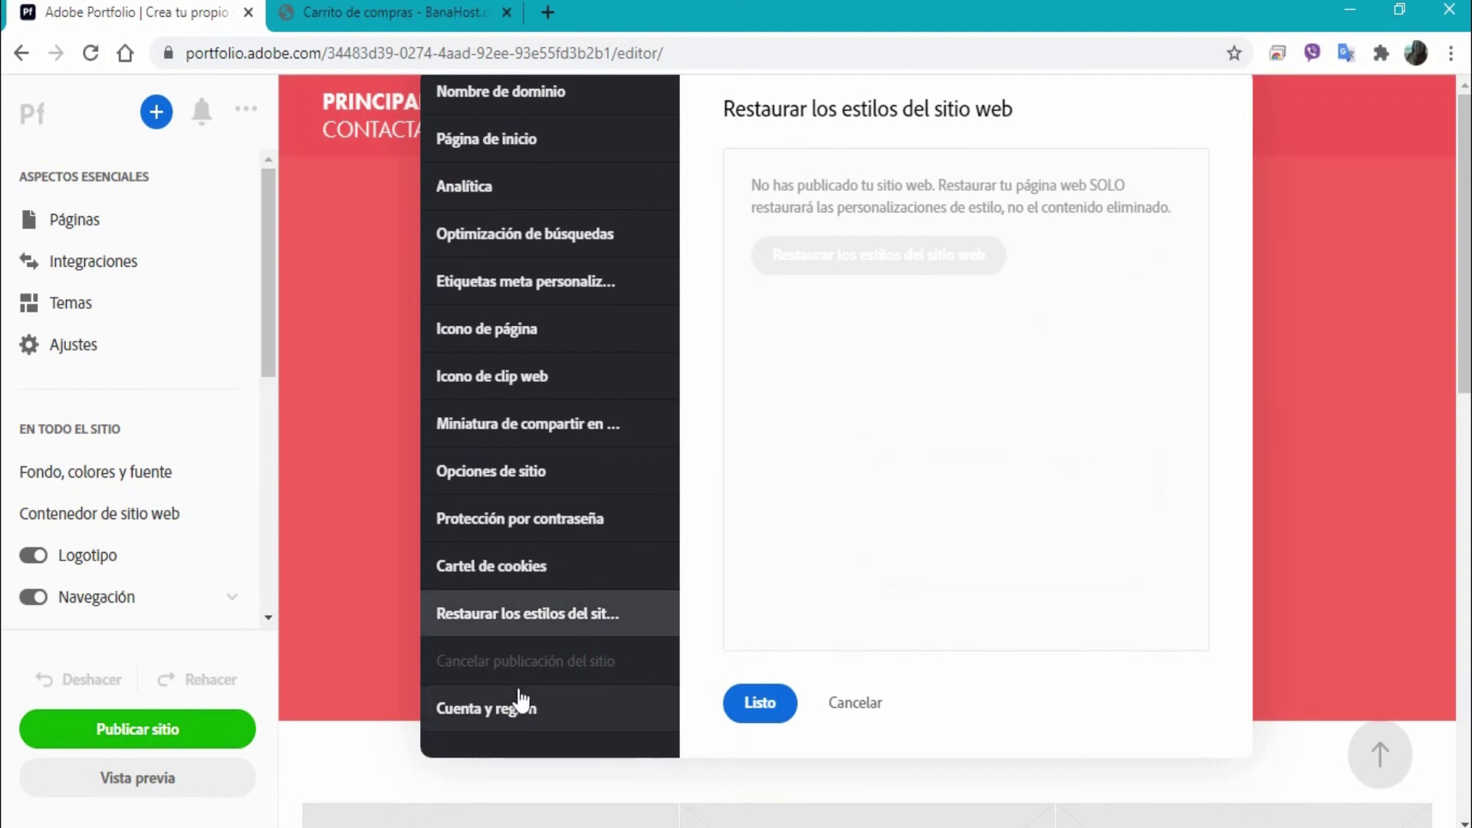
{"action": "left_click", "coordinate": [527, 567]}
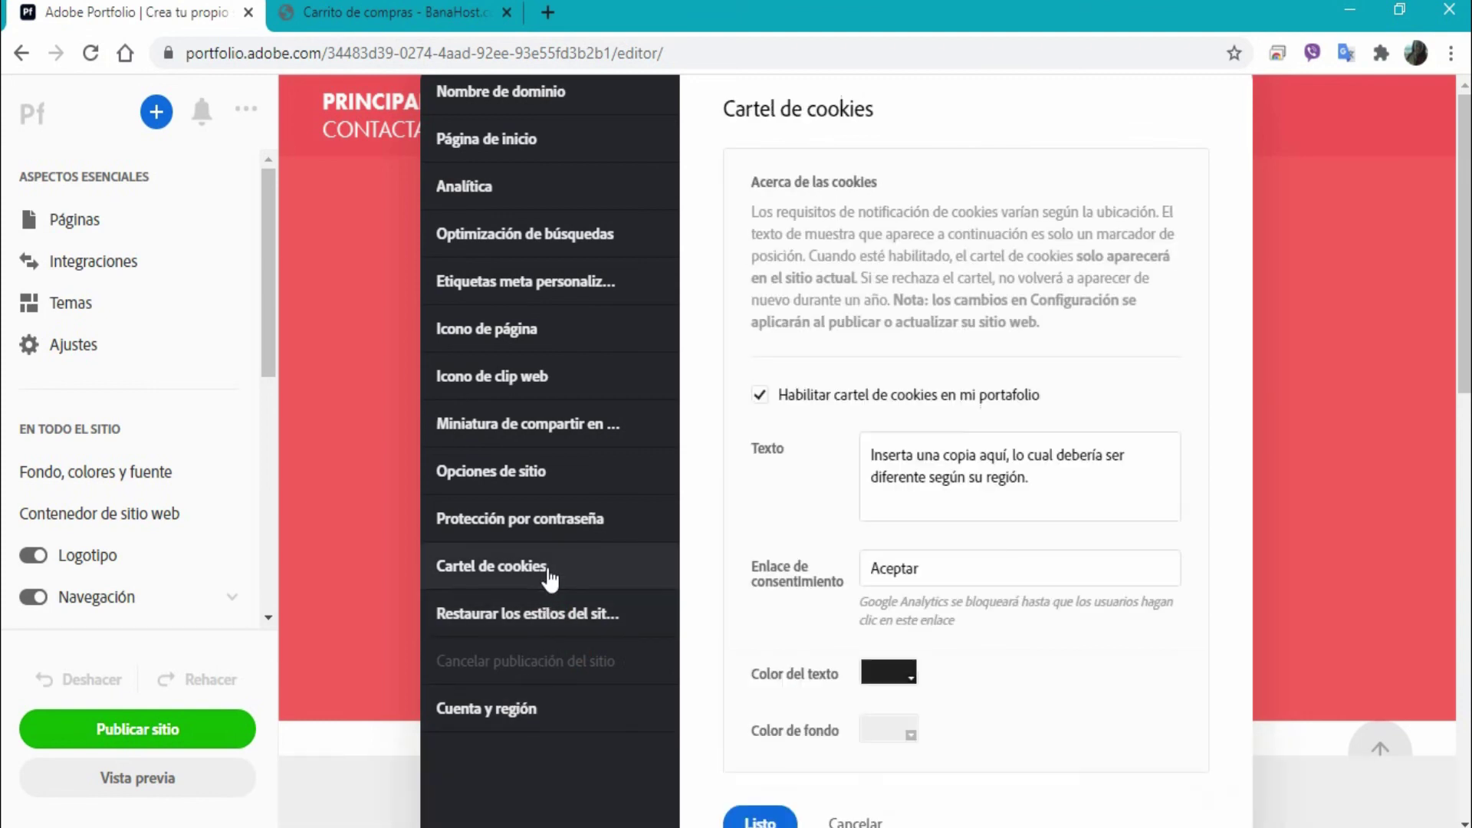
{"action": "left_click", "coordinate": [761, 396]}
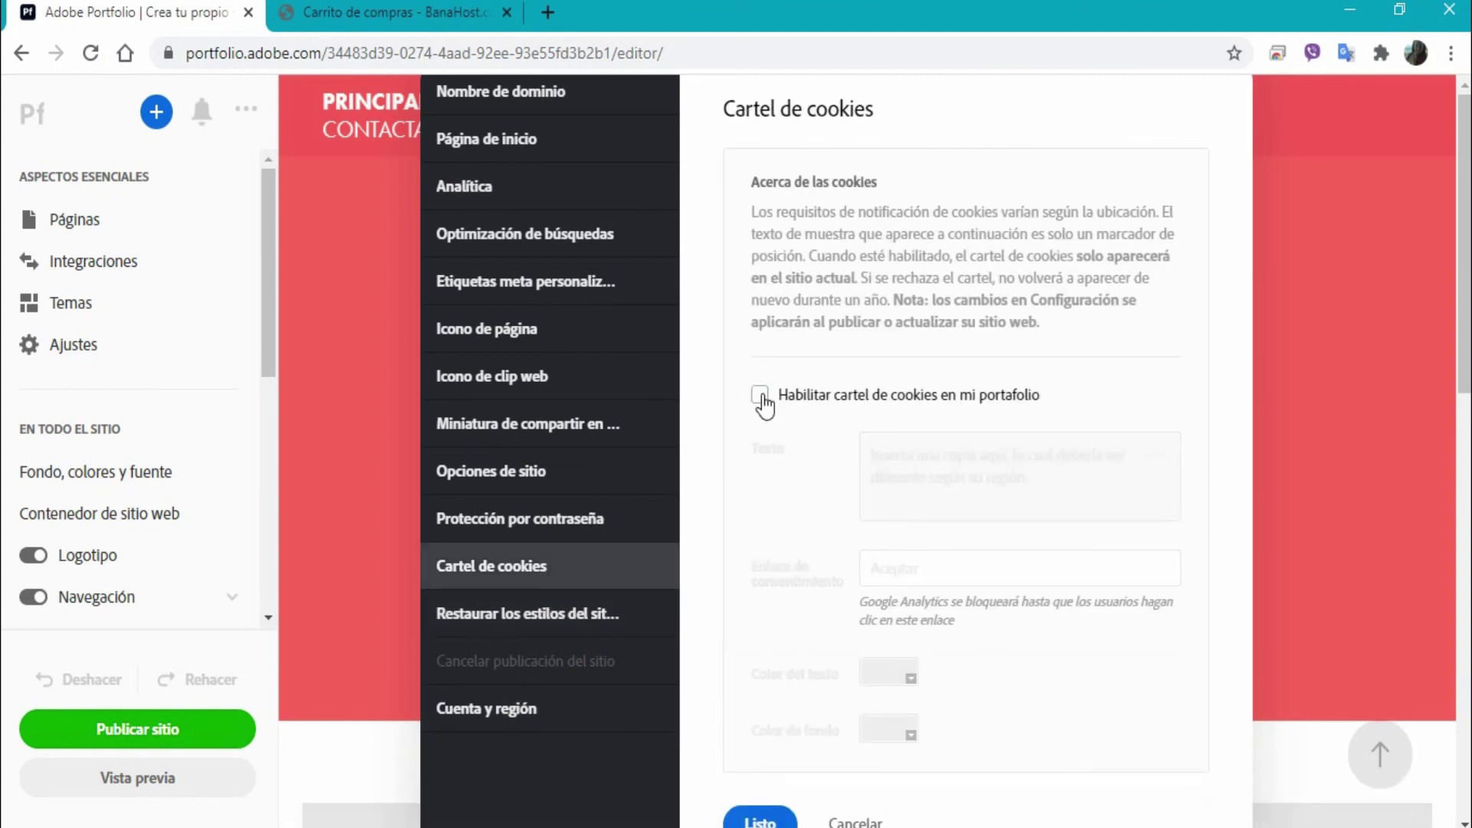
{"action": "mouse_move", "coordinate": [1031, 107]}
{"action": "left_mouse_down"}
{"action": "mouse_move", "coordinate": [1009, 95]}
{"action": "mouse_move", "coordinate": [1112, 155]}
{"action": "mouse_move", "coordinate": [1113, 114]}
{"action": "left_mouse_up"}
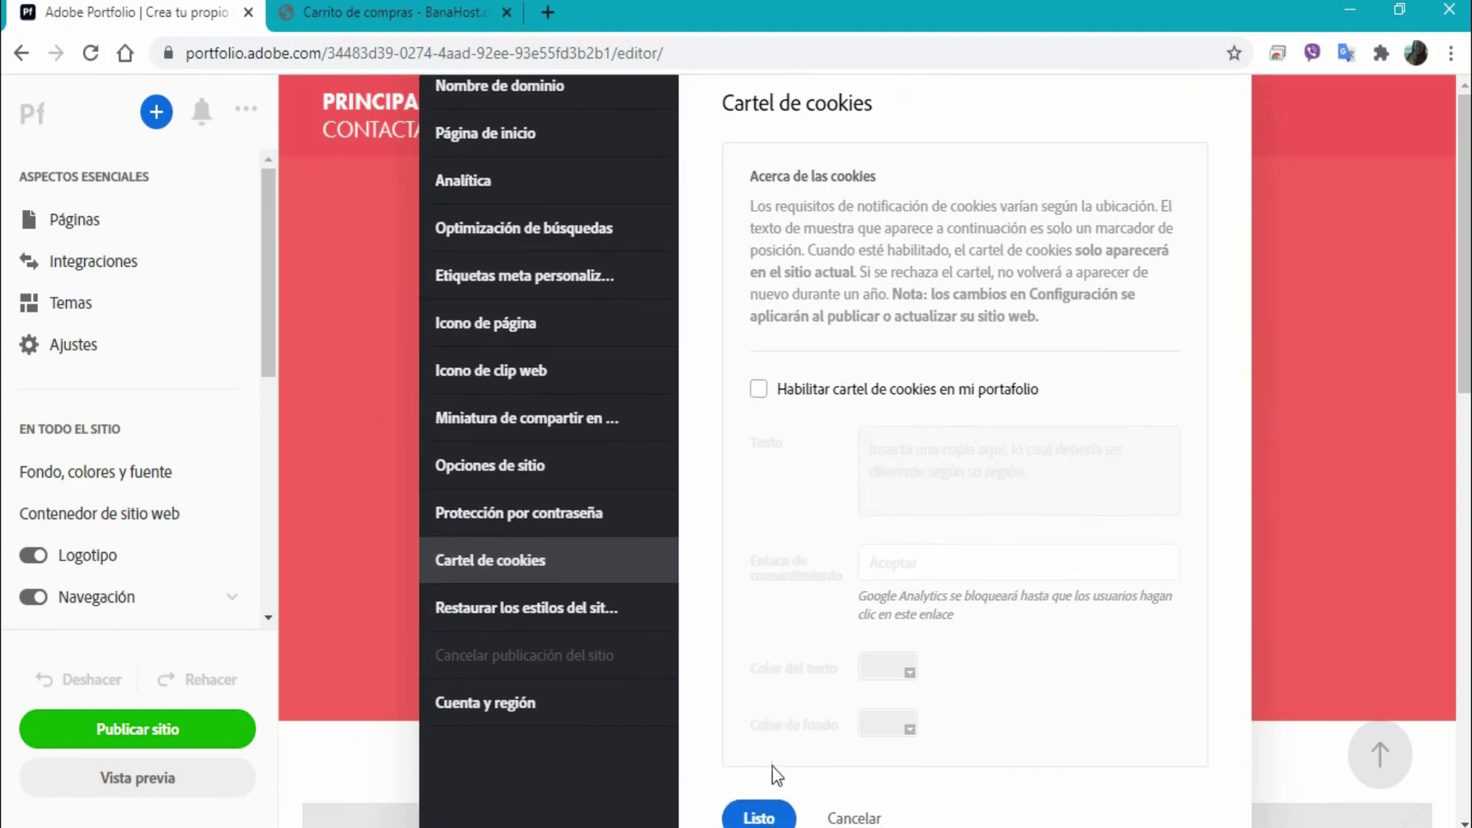
Step: Close the settings with Listo and scroll the portfolio page down to its footer
{"action": "left_click", "coordinate": [767, 821]}
{"action": "mouse_move", "coordinate": [863, 345]}
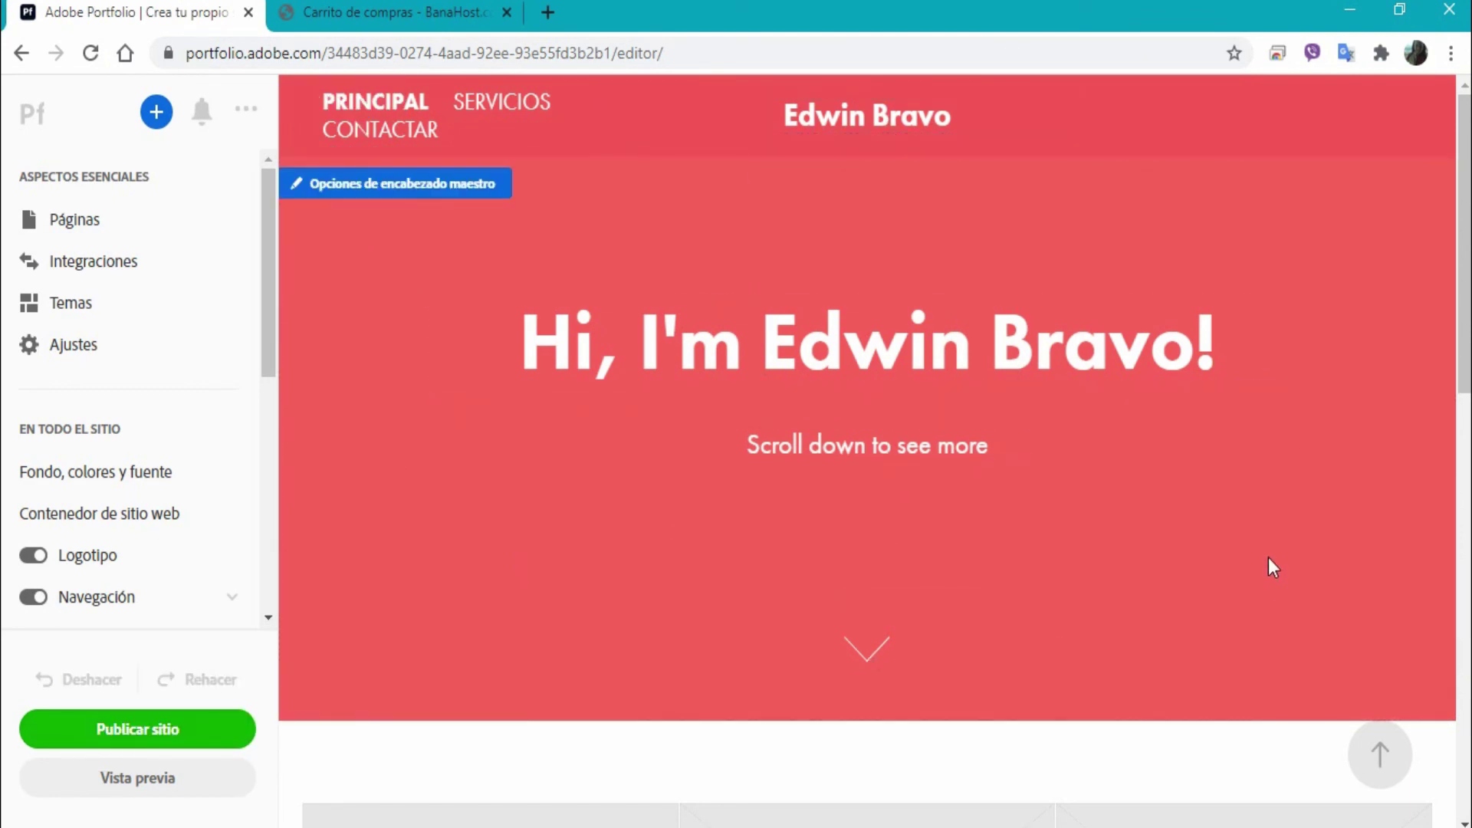
{"action": "scroll", "coordinate": [1269, 562], "scroll_direction": "down", "scroll_amount": 3}
{"action": "scroll", "coordinate": [1271, 564], "scroll_direction": "down", "scroll_amount": 5}
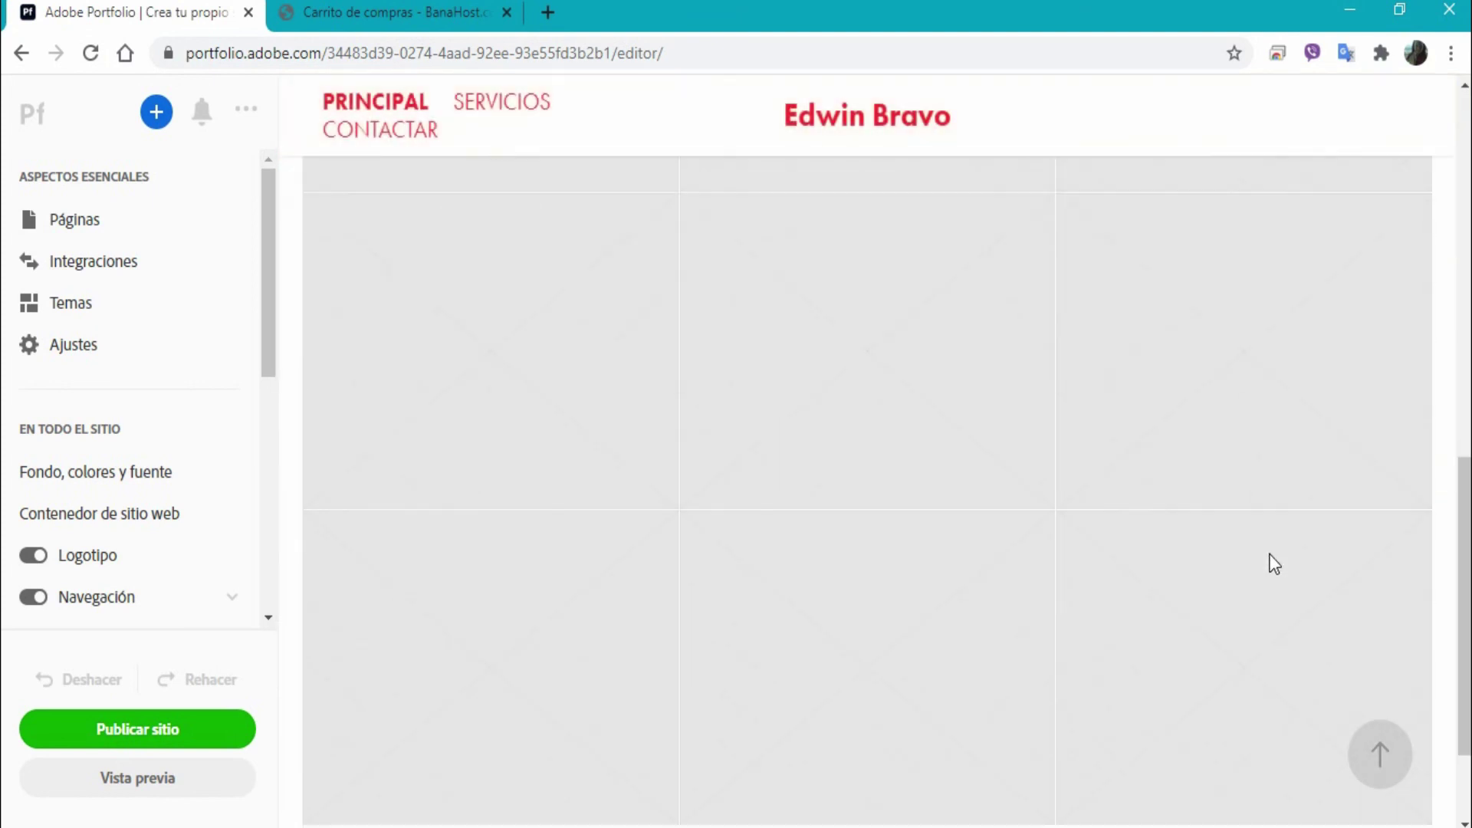
{"action": "scroll", "coordinate": [1269, 564], "scroll_direction": "down", "scroll_amount": 2}
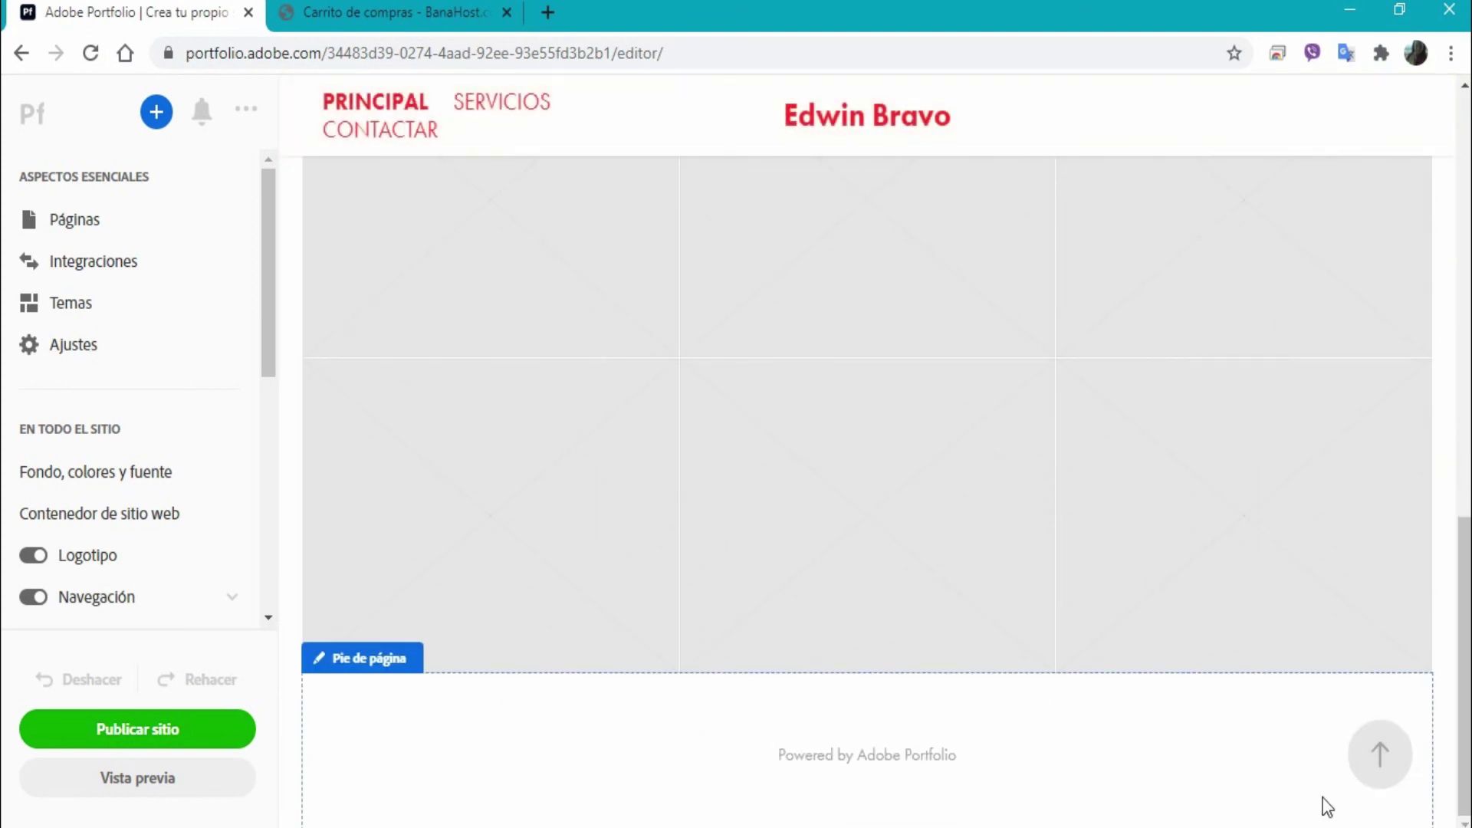